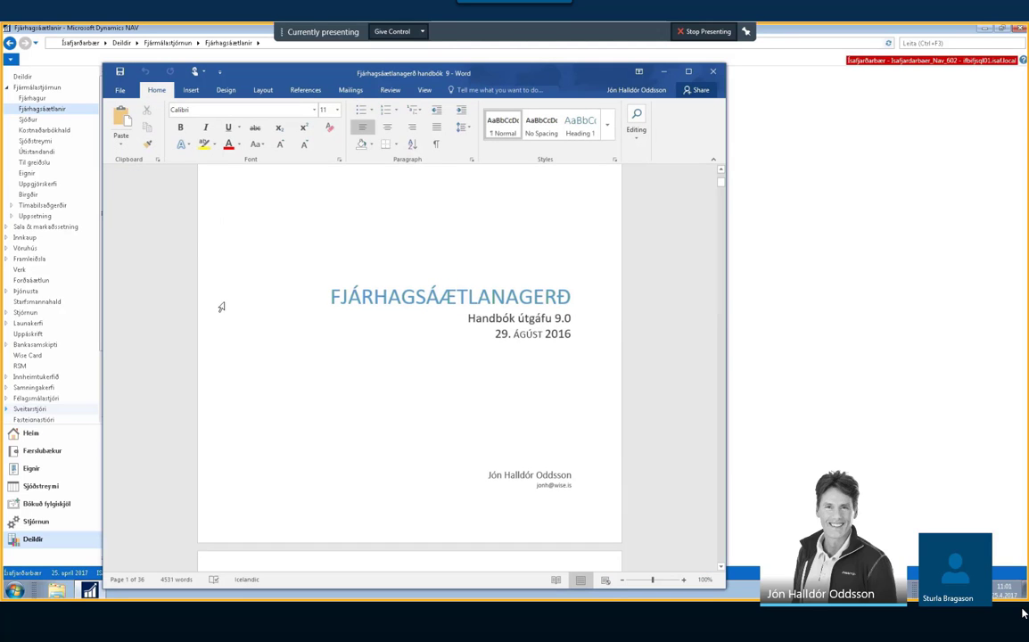
- Review the budgeting handbook's table of contents and its overview chapter "Yfirlit yfir fjárhagsáætlanagerð", including the sections on reporting comparisons
scroll(338, 294, down, 5)
scroll(350, 287, down, 20)
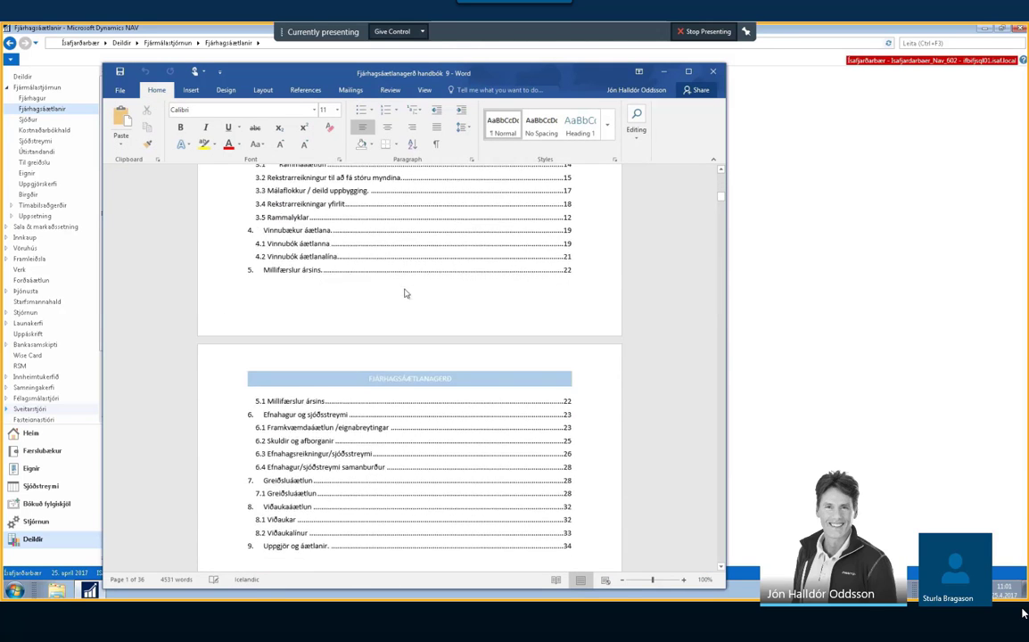
scroll(408, 287, down, 5)
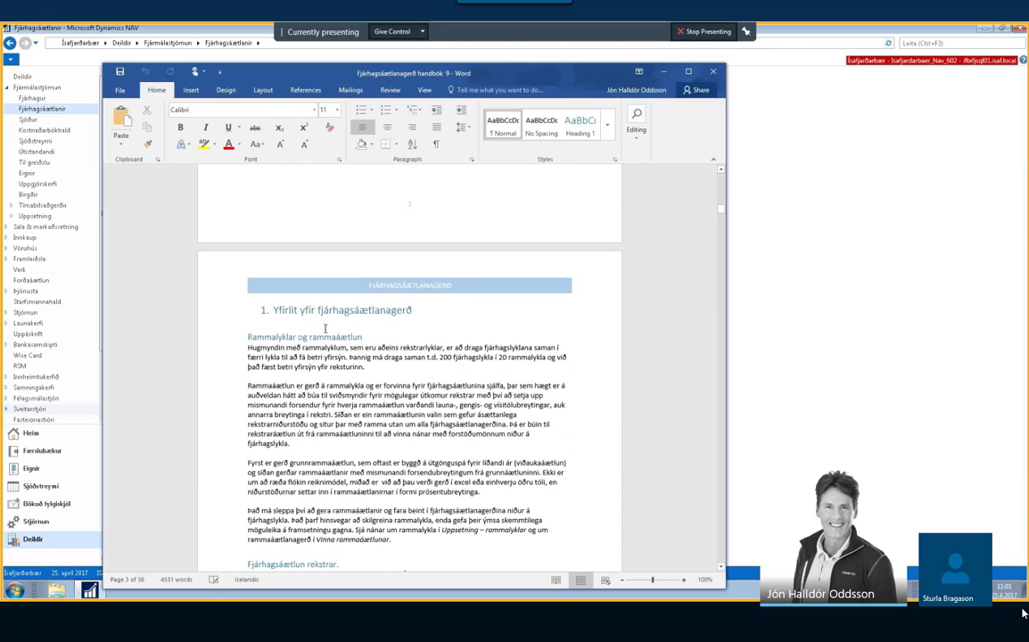
scroll(406, 322, down, 5)
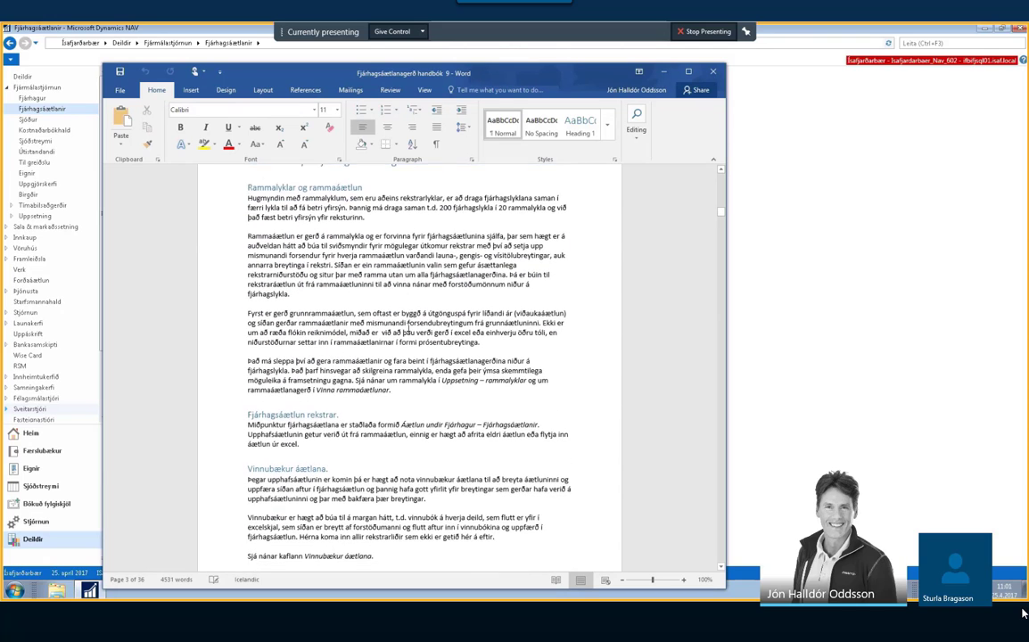
scroll(409, 328, down, 5)
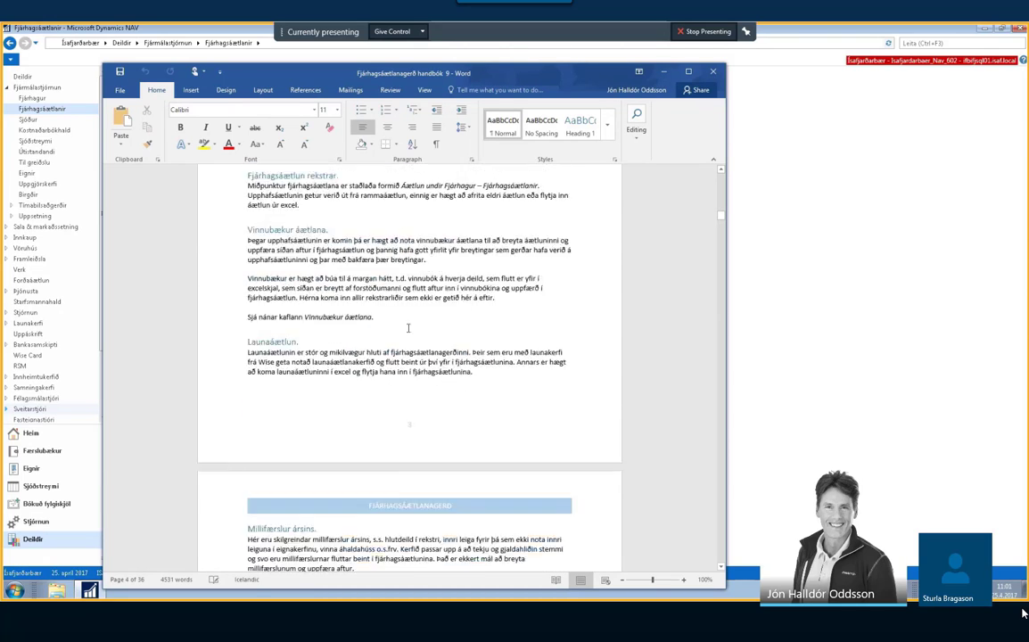
scroll(409, 328, down, 5)
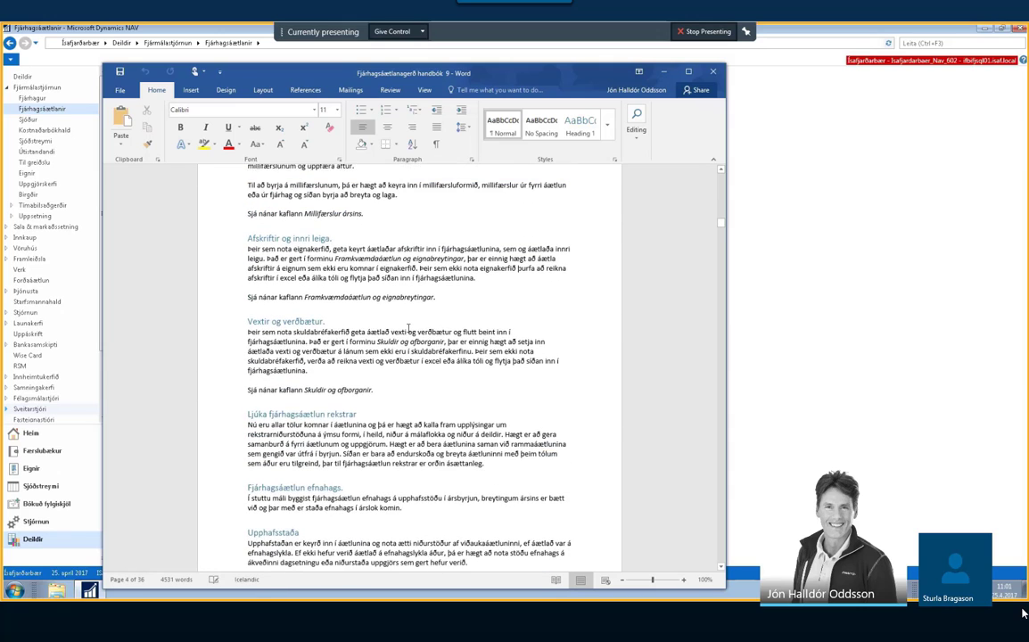
scroll(409, 328, down, 3)
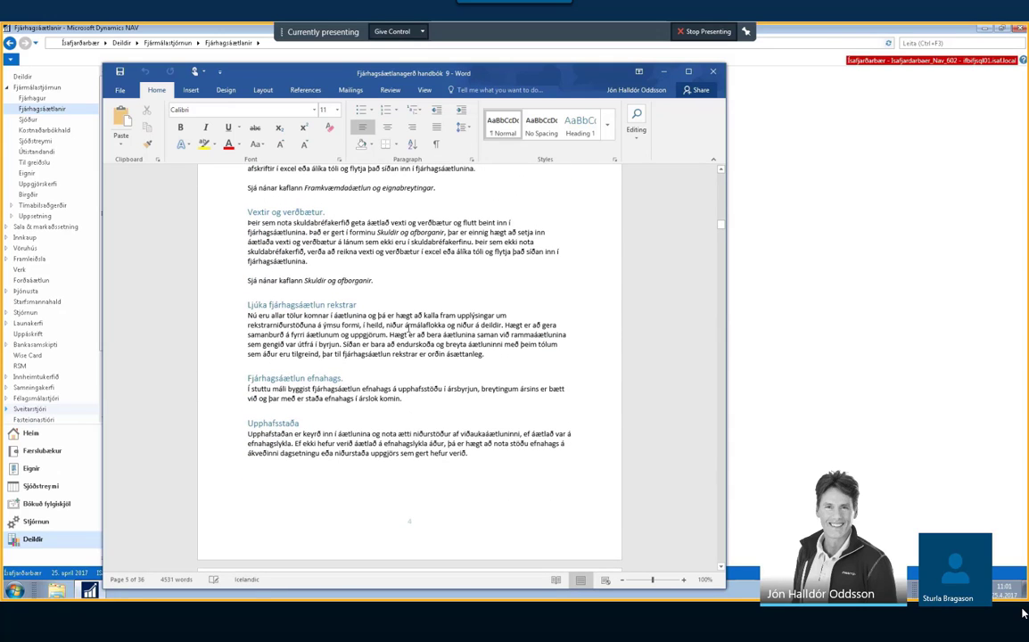
scroll(406, 328, up, 4)
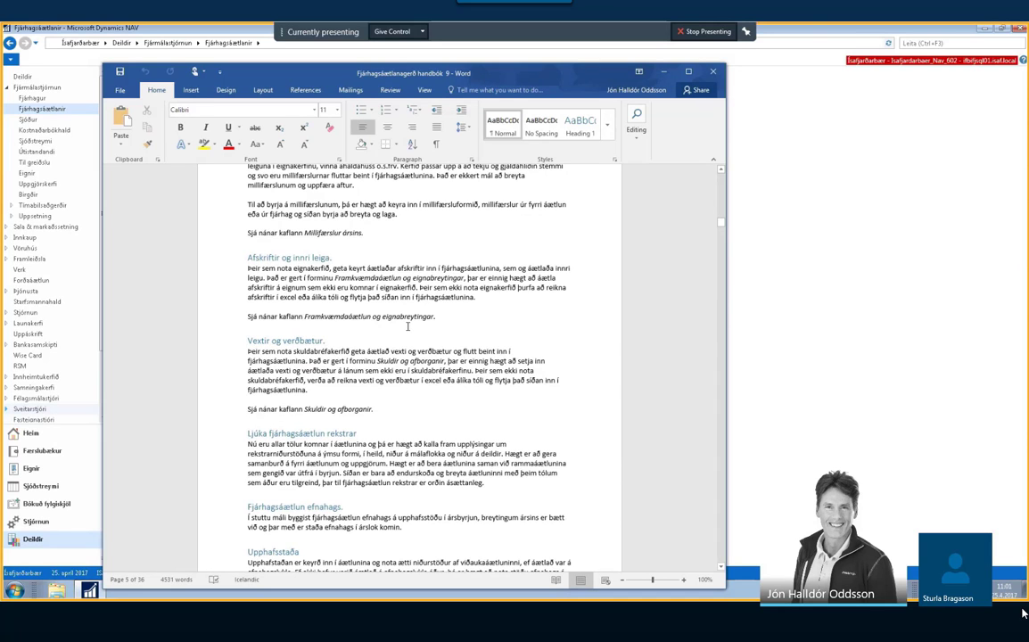
scroll(408, 327, up, 11)
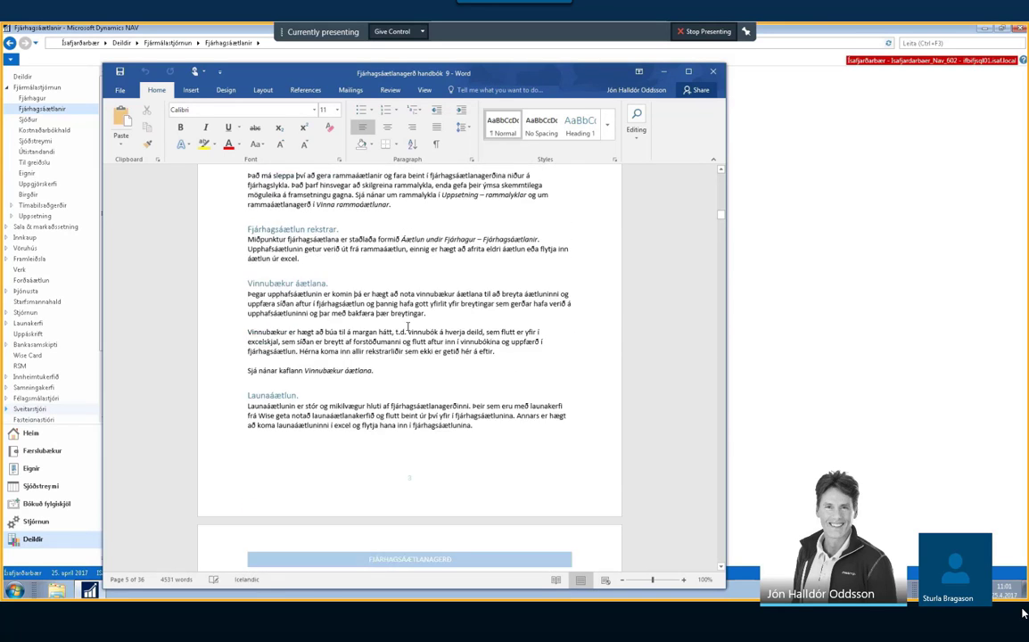
scroll(409, 327, up, 11)
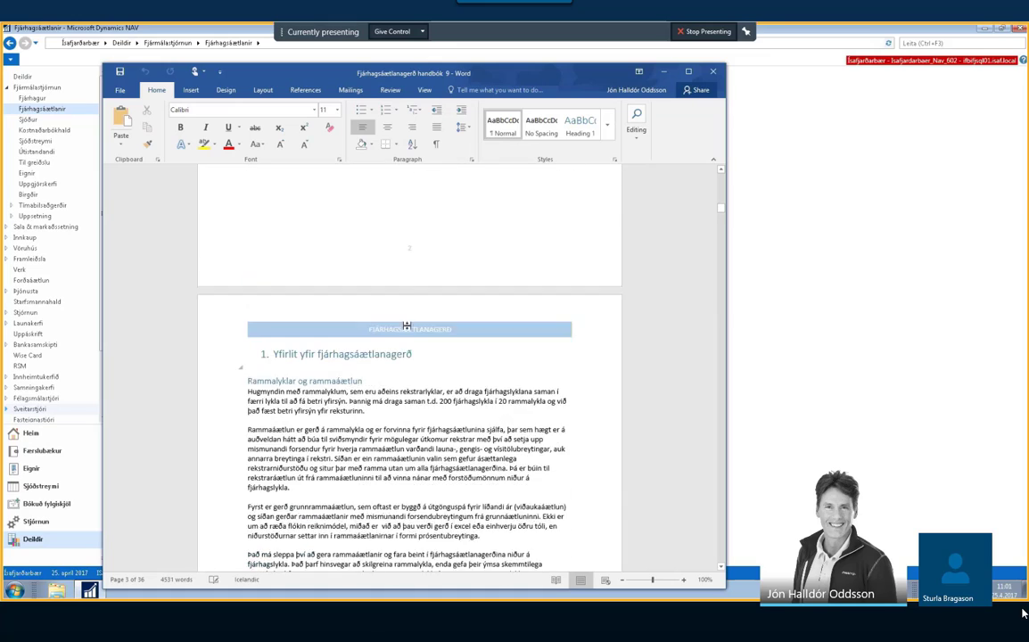
scroll(409, 327, down, 4)
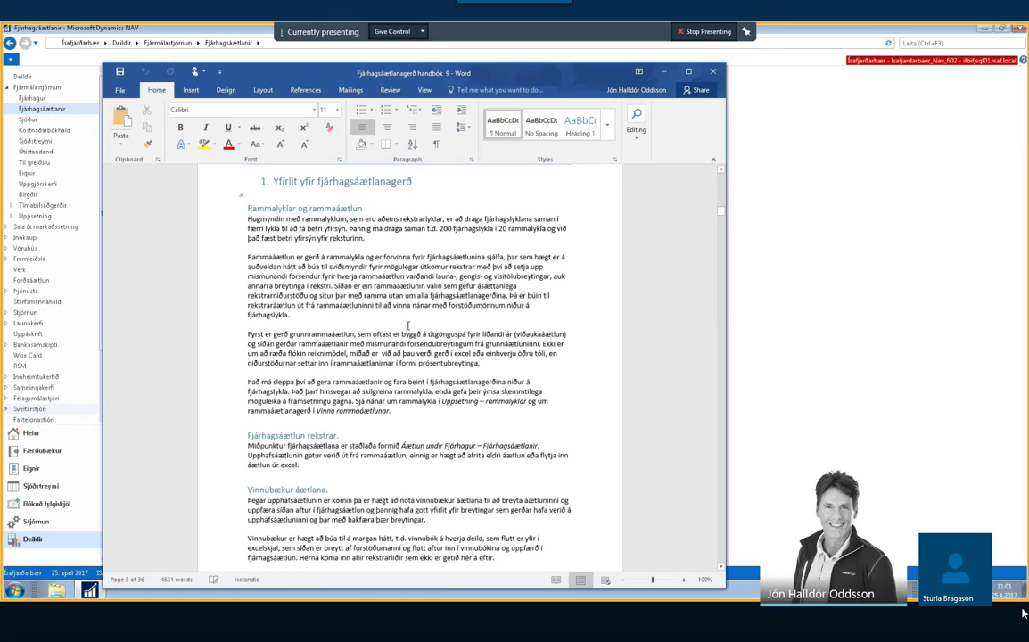
scroll(408, 326, down, 2)
scroll(408, 327, down, 13)
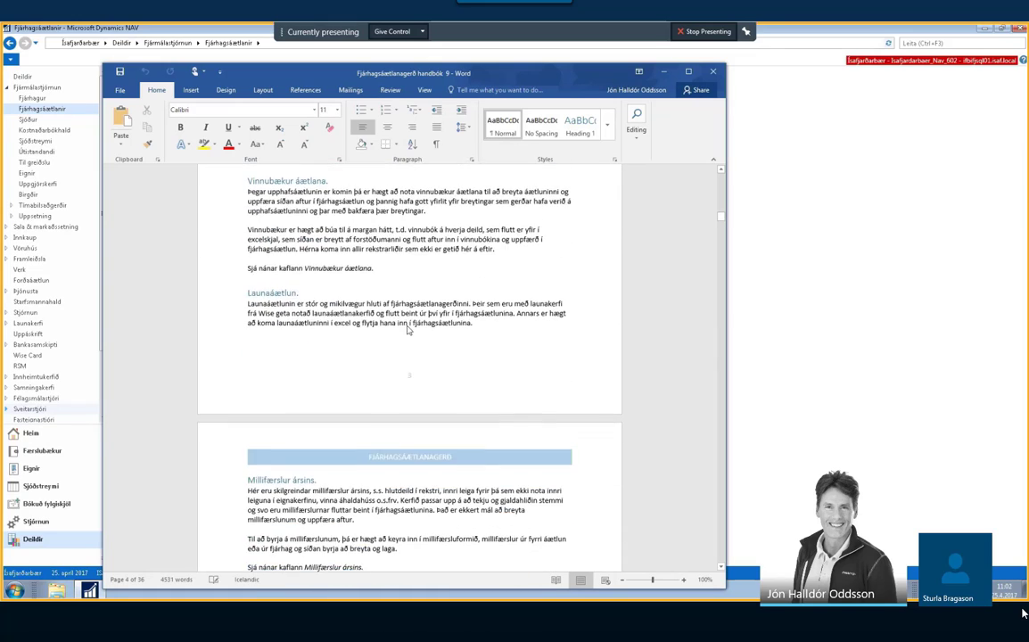
scroll(408, 326, down, 9)
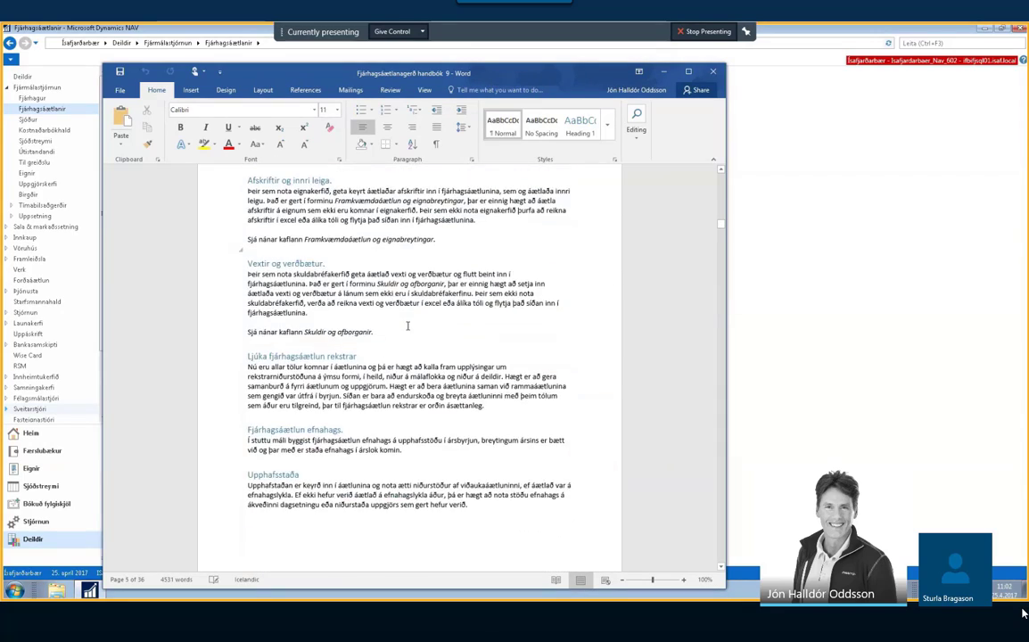
scroll(407, 330, down, 11)
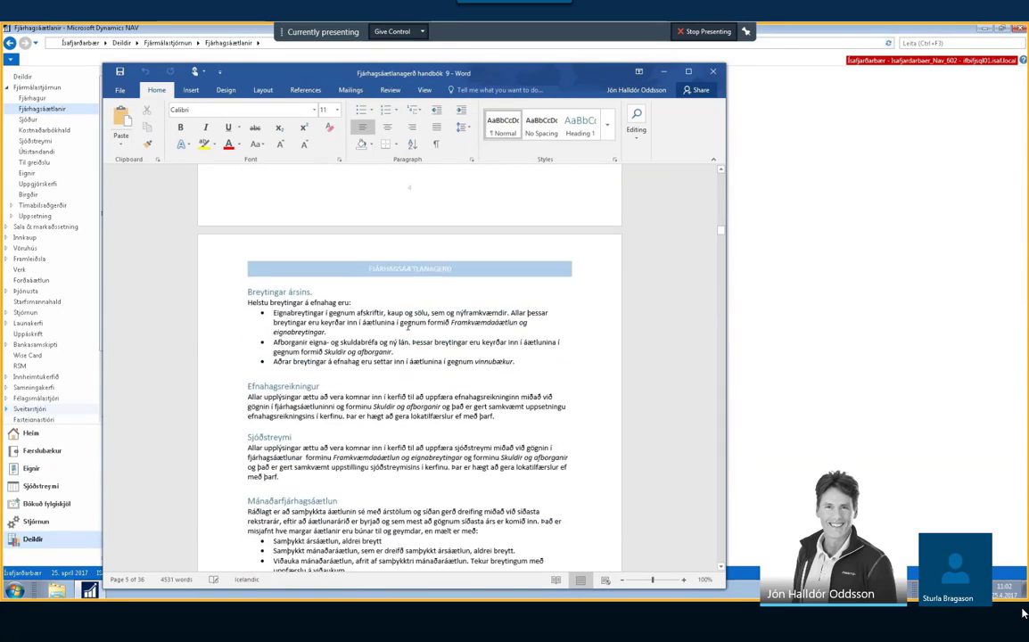
scroll(407, 326, down, 9)
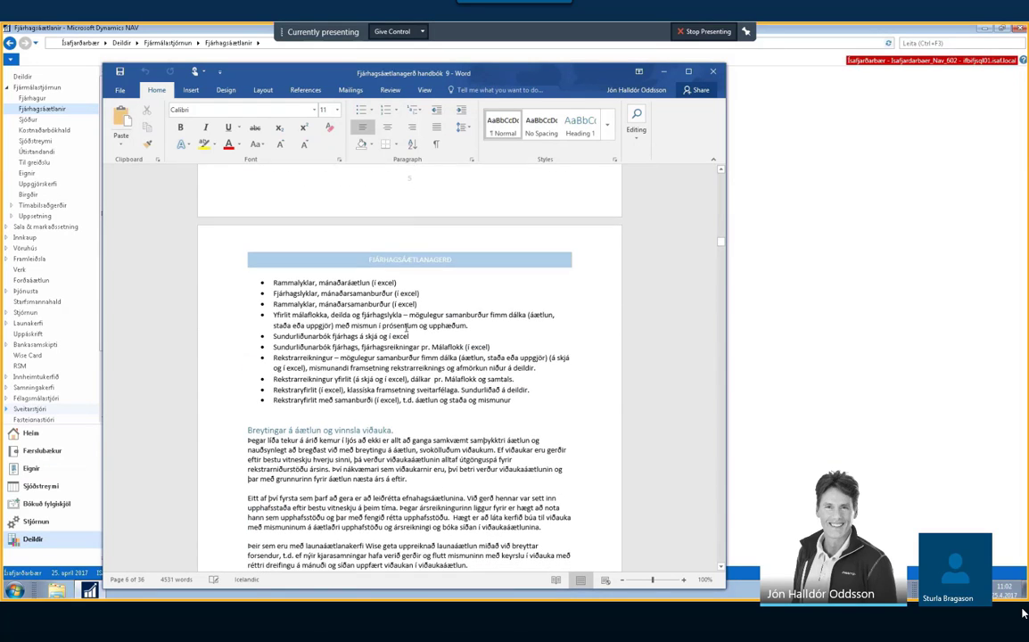
scroll(407, 328, up, 20)
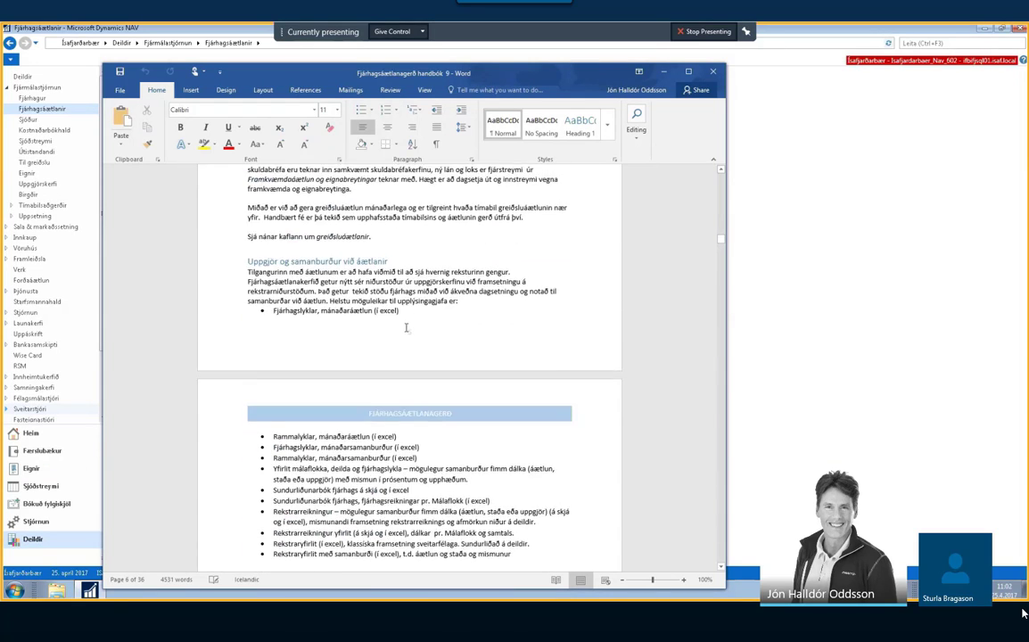
scroll(406, 328, up, 14)
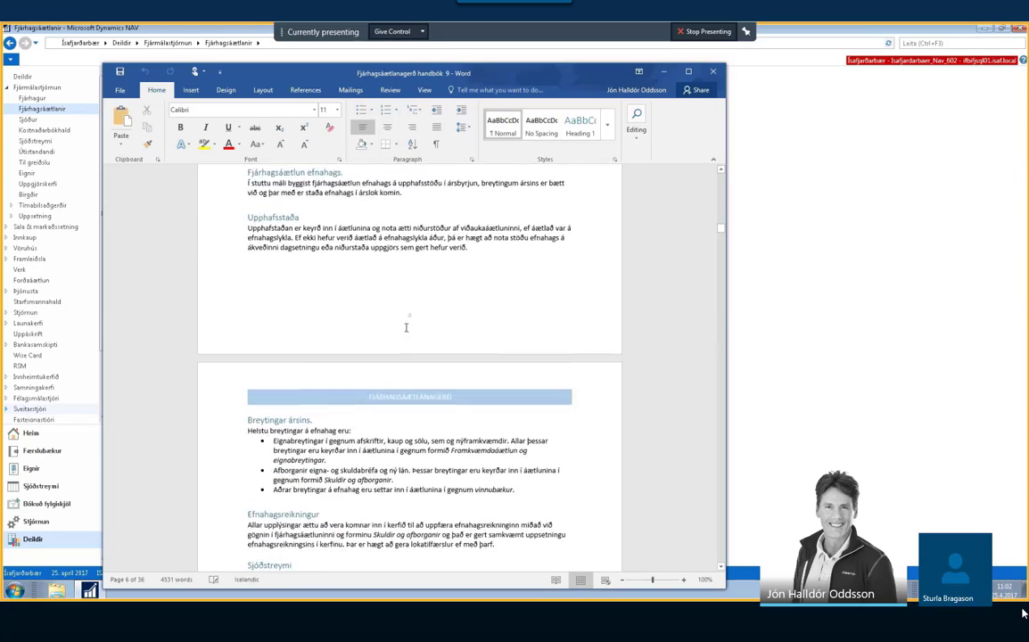
scroll(407, 328, up, 15)
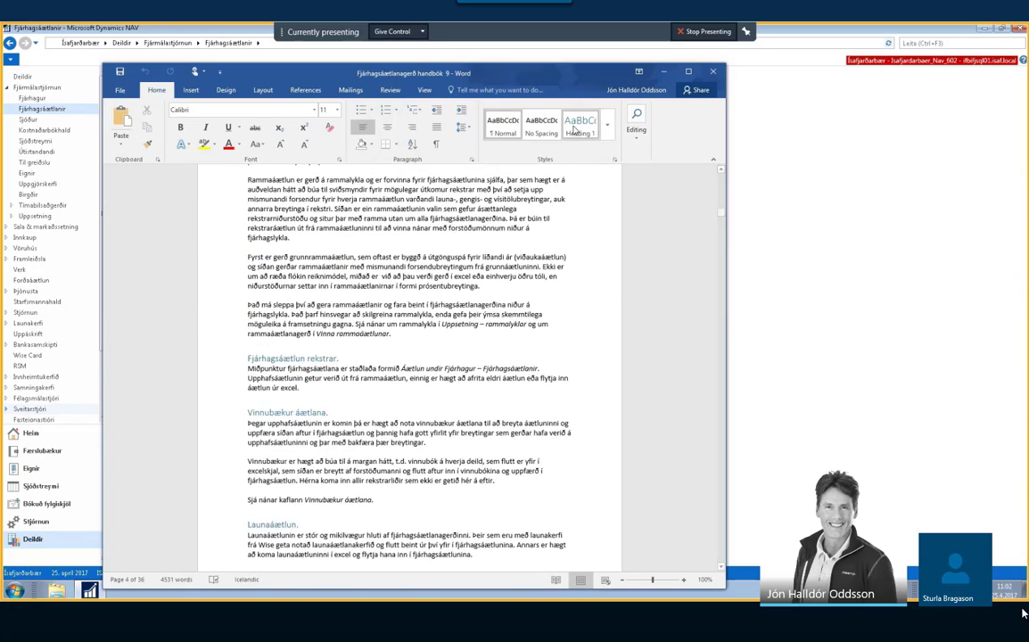
- Switch from the handbook to Dynamics NAV and view the 2017 budget setup card from the GL Budget Setup List
click(664, 72)
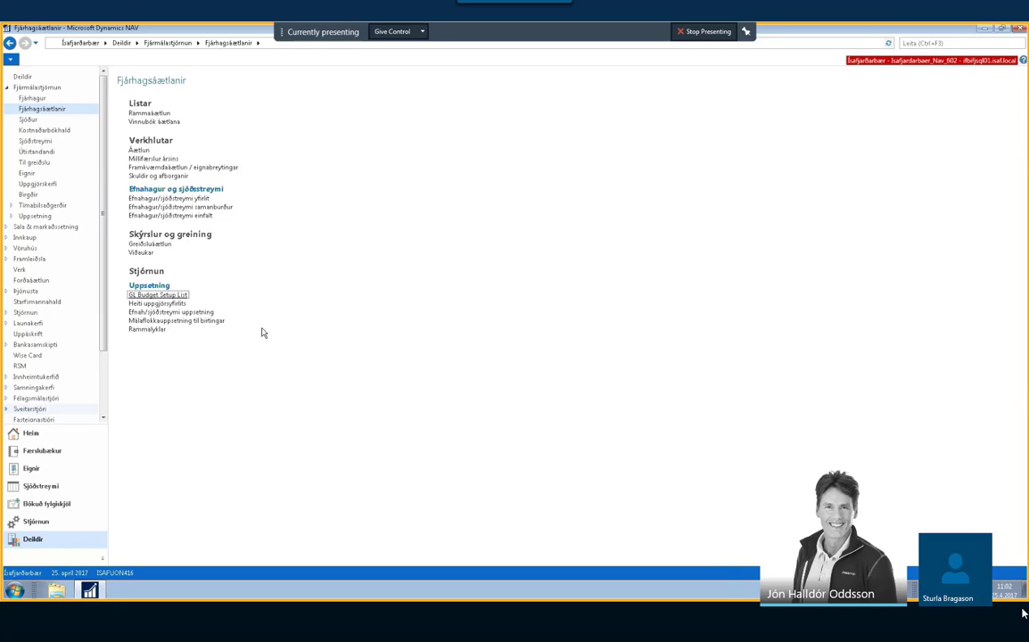
click(157, 295)
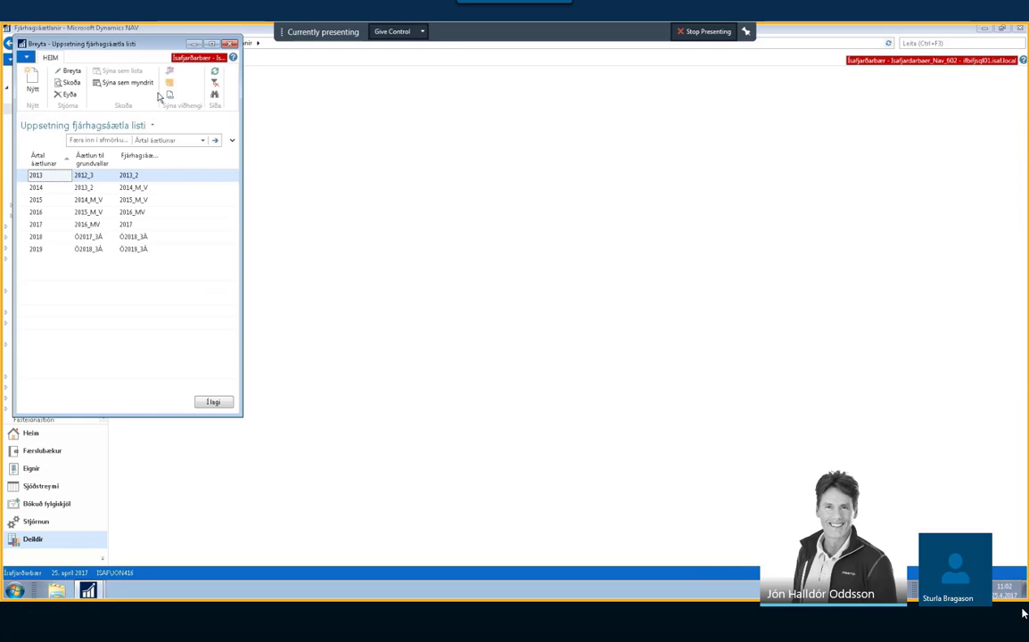
click(51, 223)
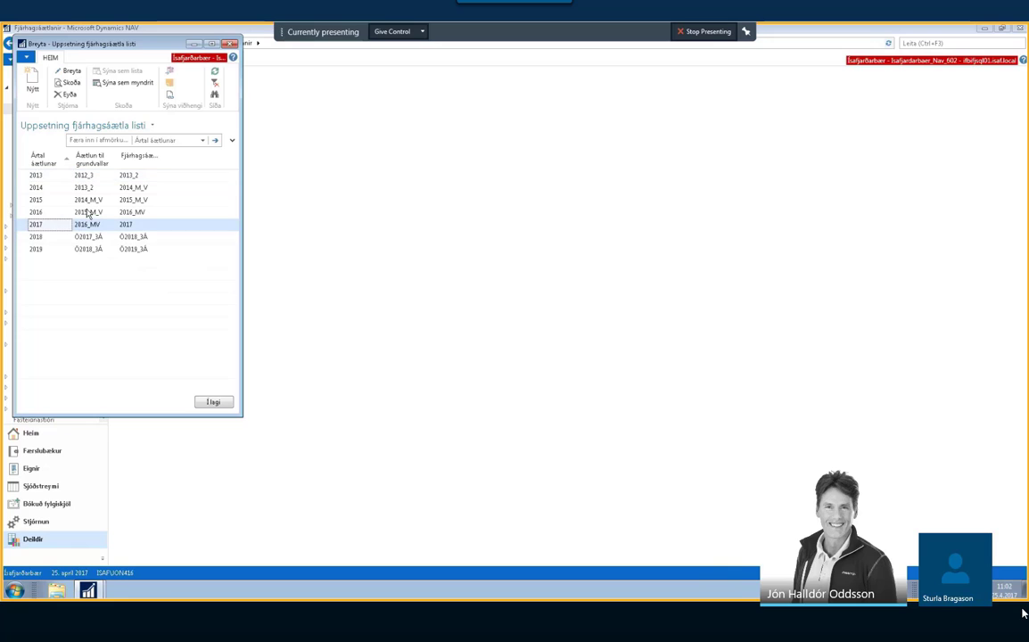
click(70, 83)
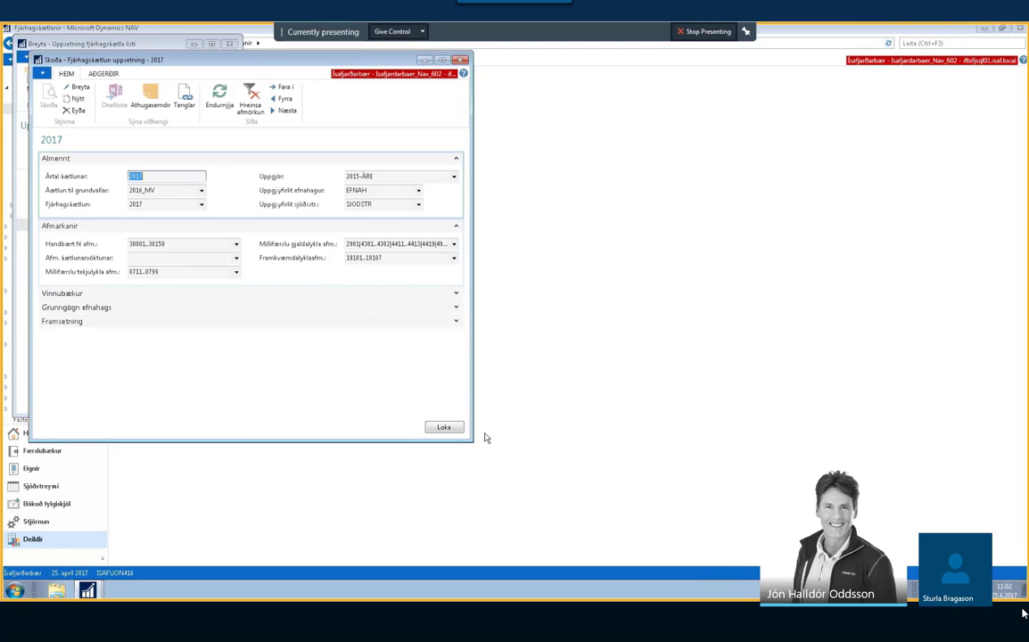
- Bring the open budget setup list and the 2017 budget setup card back to the front
key(Escape)
key(Escape)
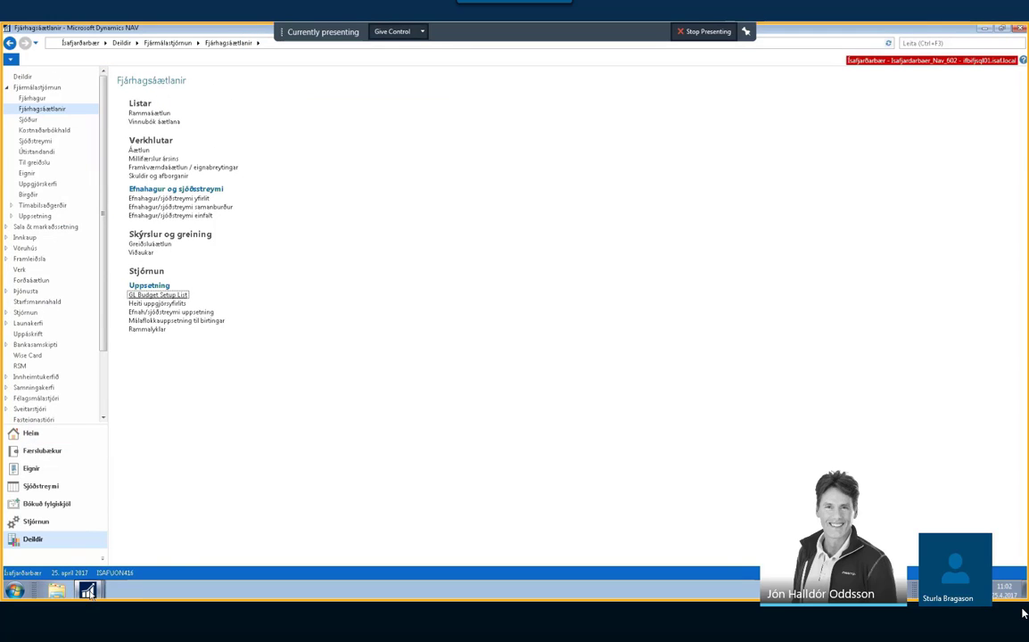
mouse_move(93, 586)
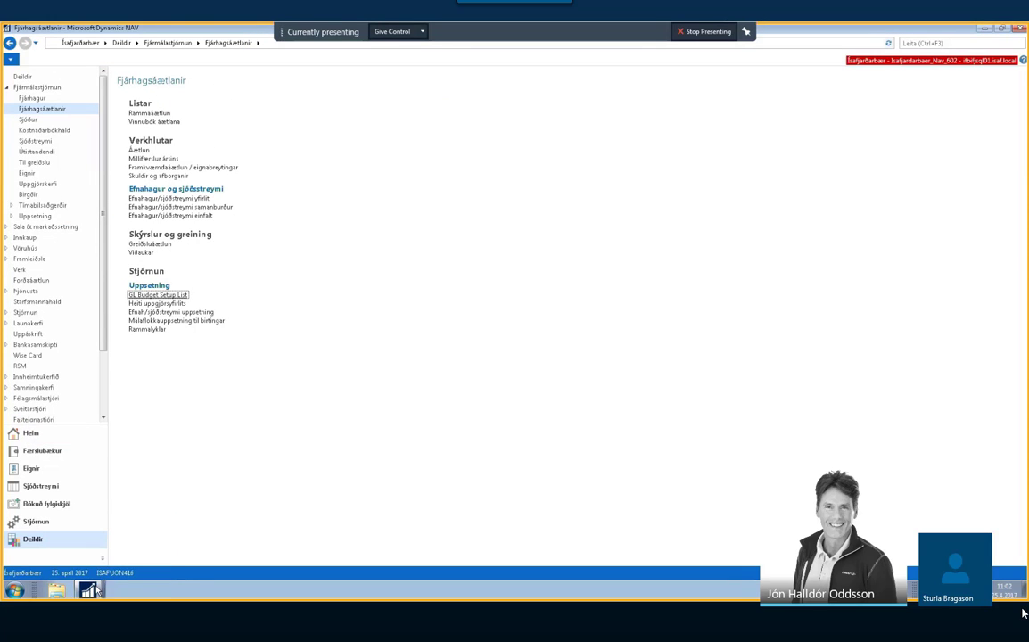
click(93, 590)
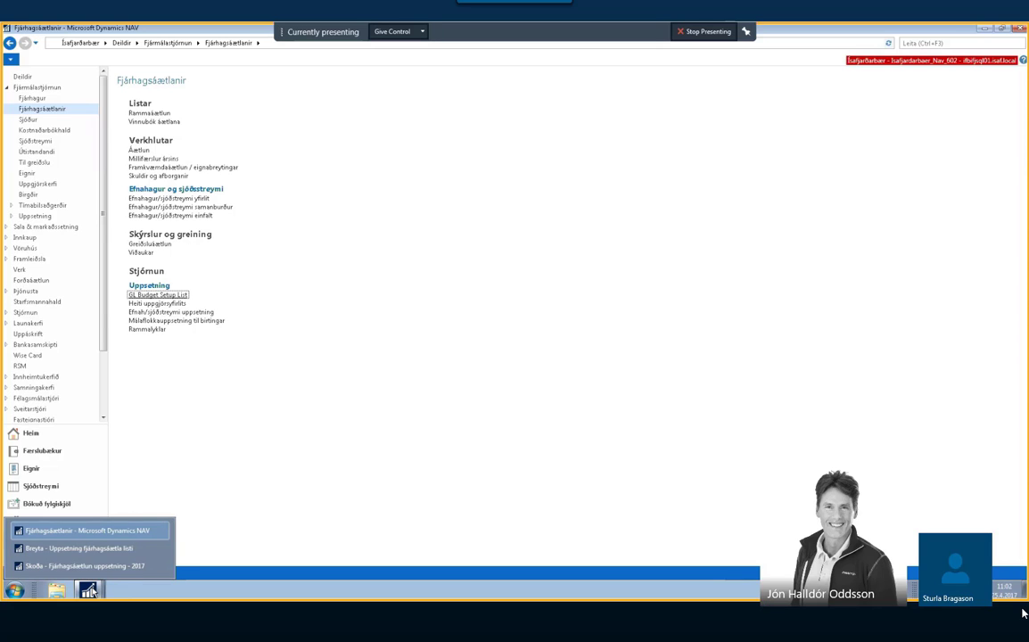
click(81, 549)
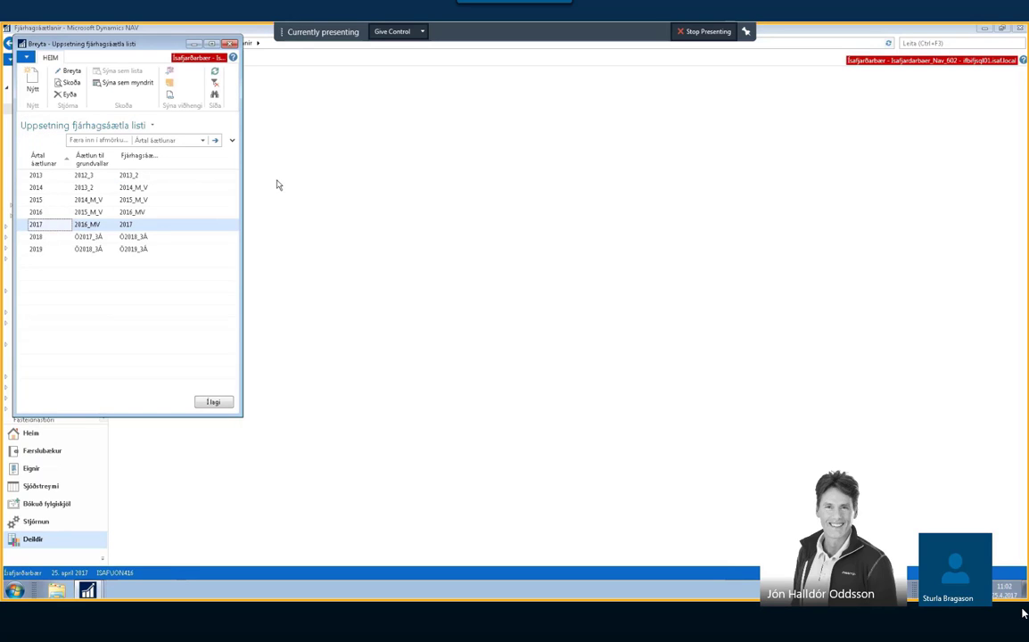
click(87, 590)
click(80, 566)
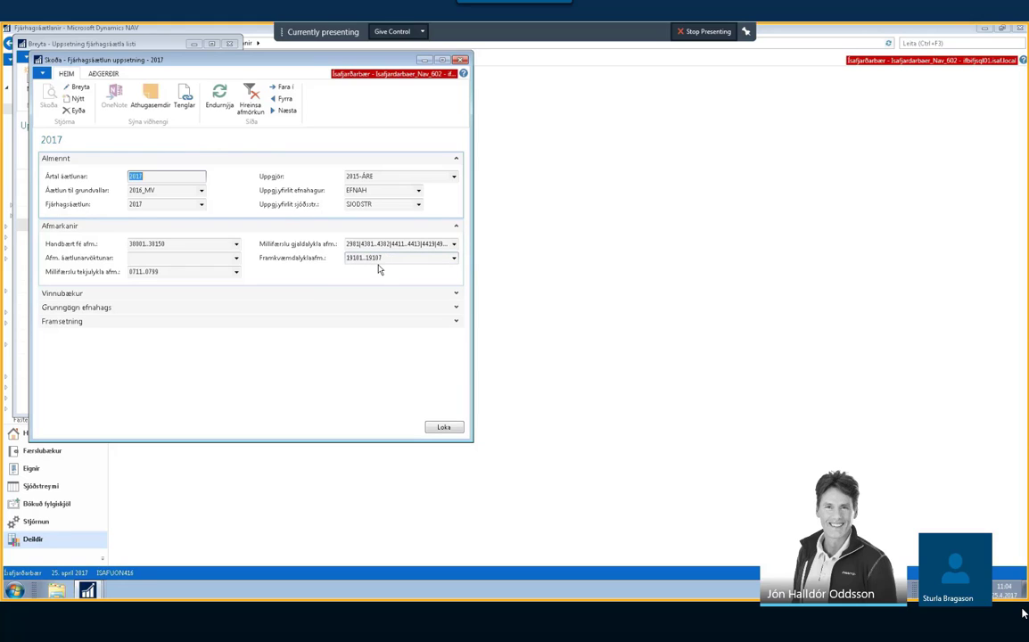
- Examine the Vinnubækur, Grunngögn efnahags and Framsetning sections of the 2017 setup, closing the card and the setup list when done
click(457, 294)
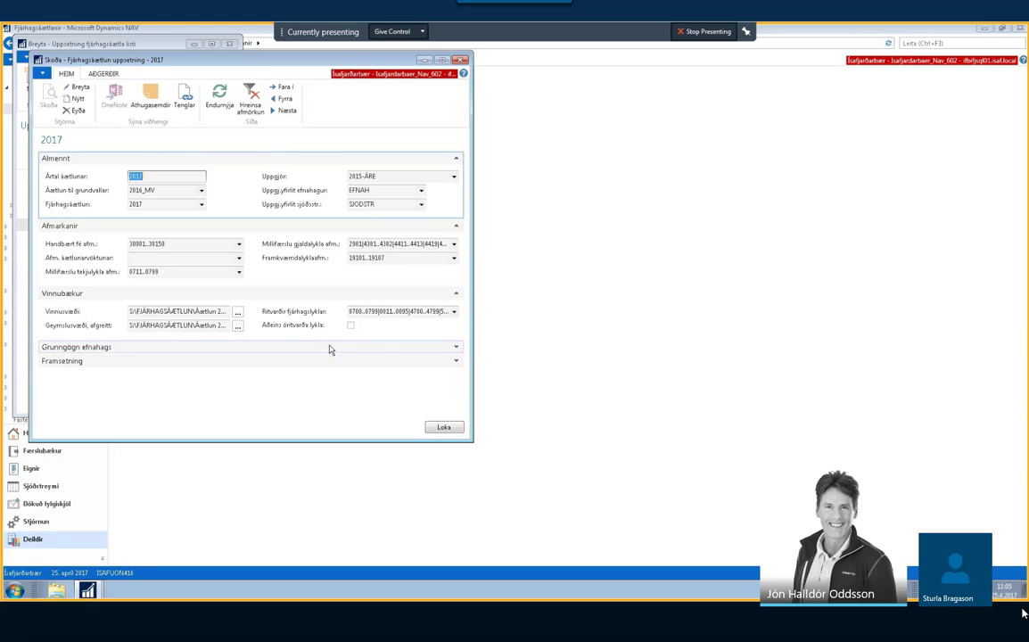
click(454, 347)
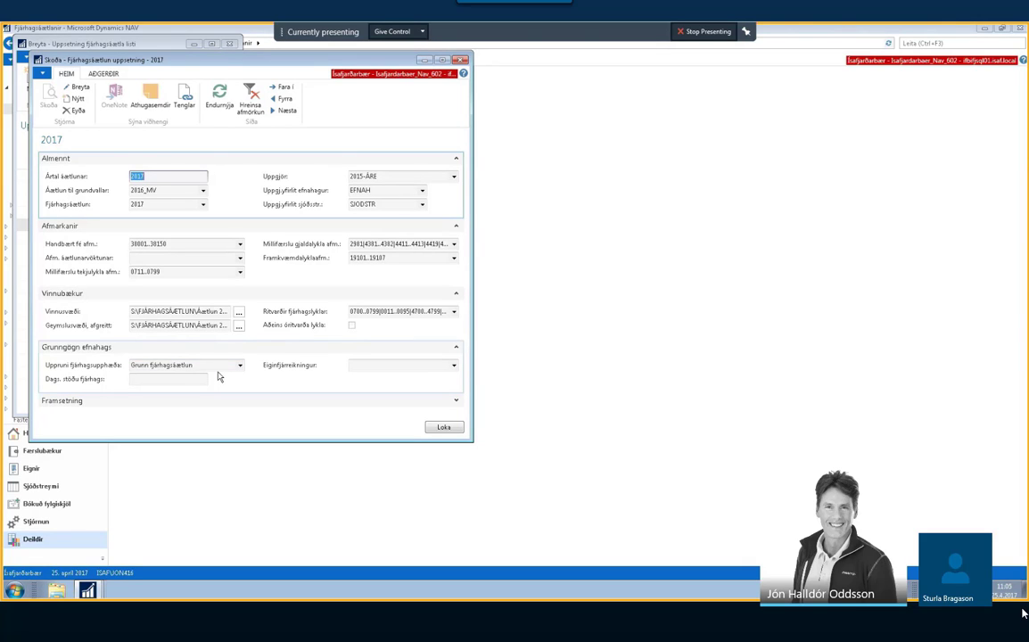
click(456, 402)
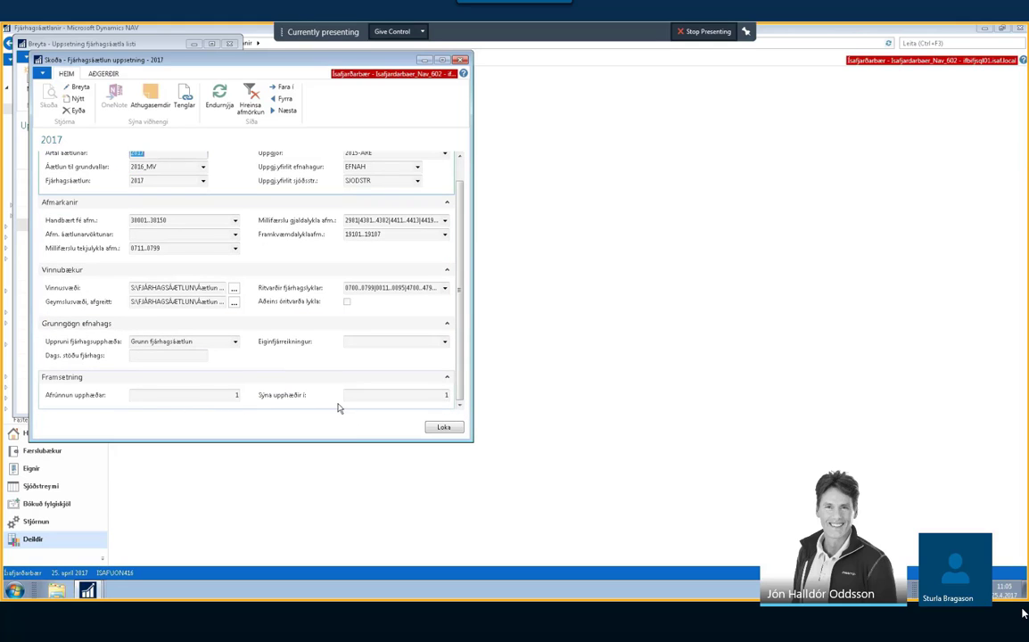
click(439, 428)
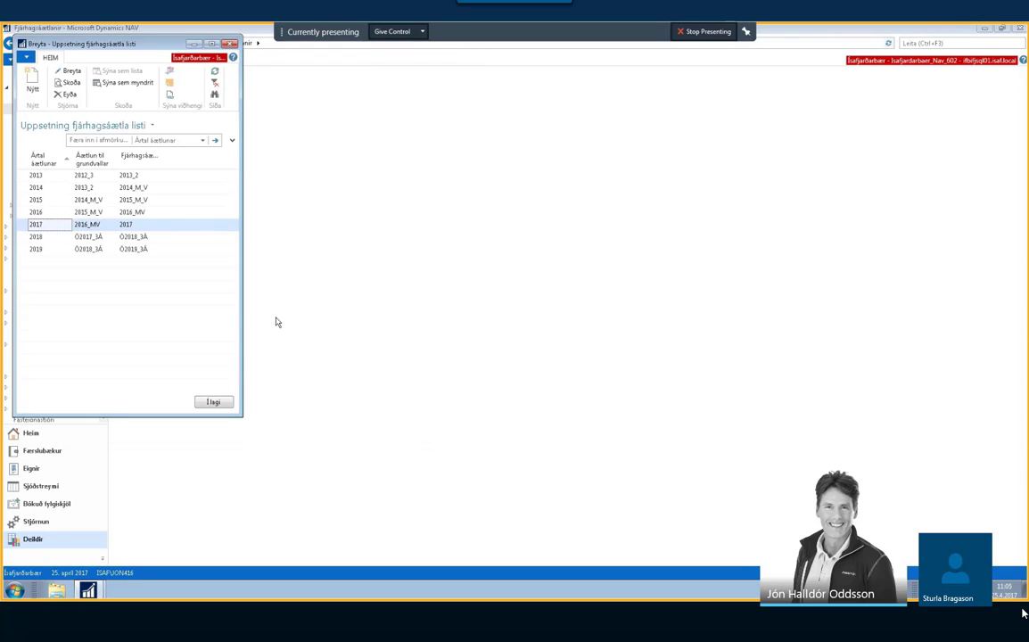
click(214, 401)
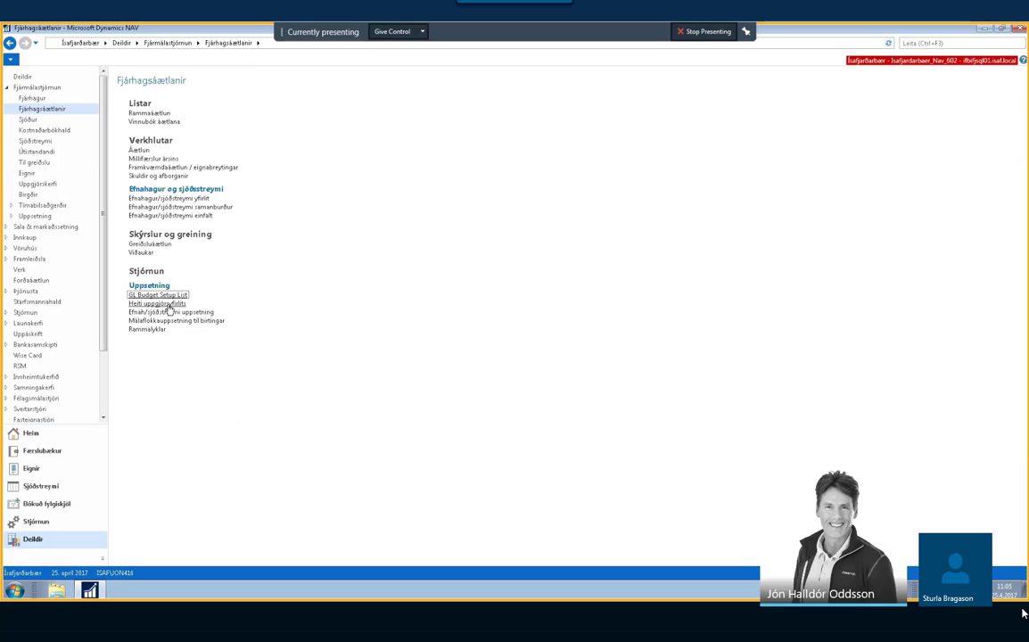
- Show the overview lines of the REK_RAM (Rammaáætlun) statement from Heiti uppgjörsyfirlits and move their window clear of the statement list
click(169, 305)
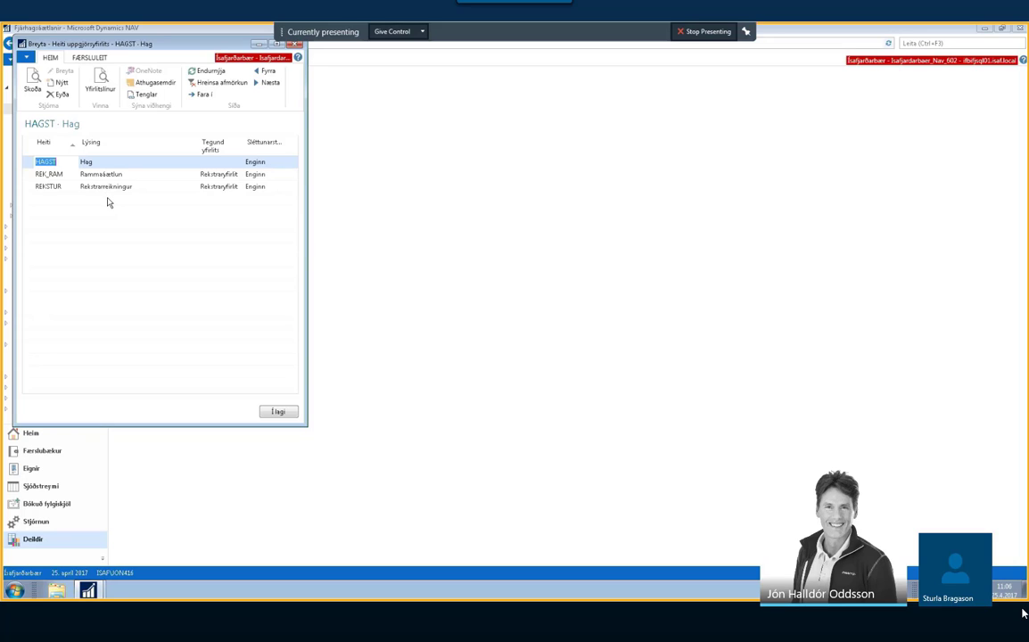
click(104, 174)
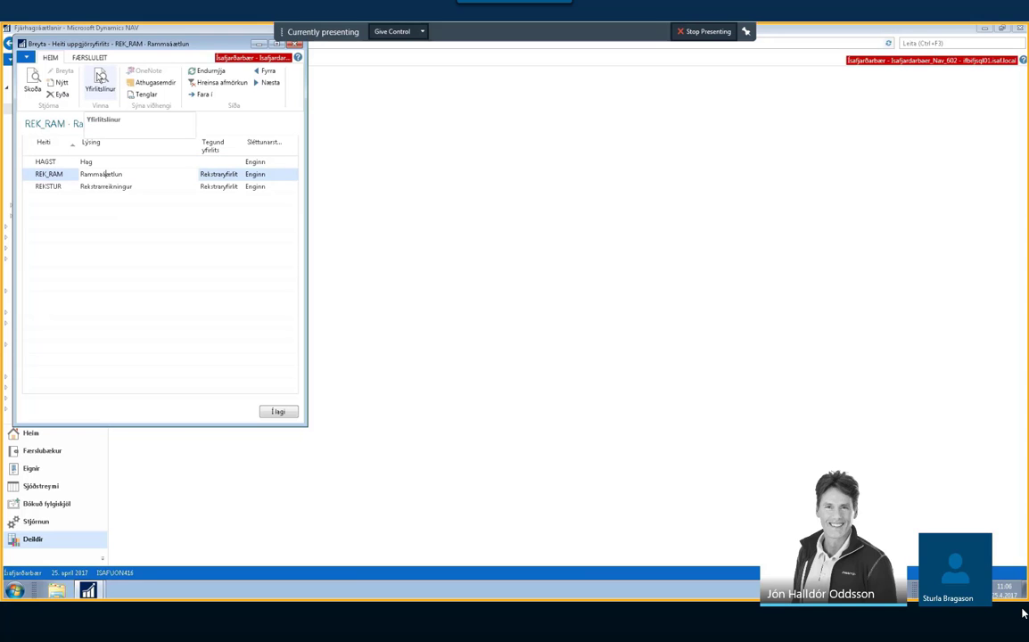
click(100, 82)
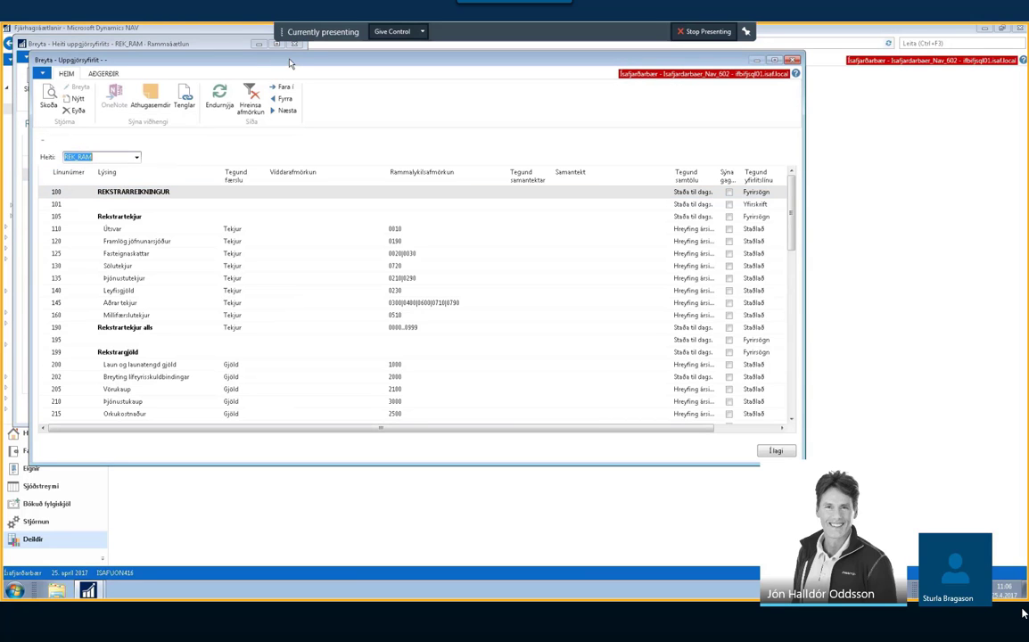
drag(272, 60, 440, 77)
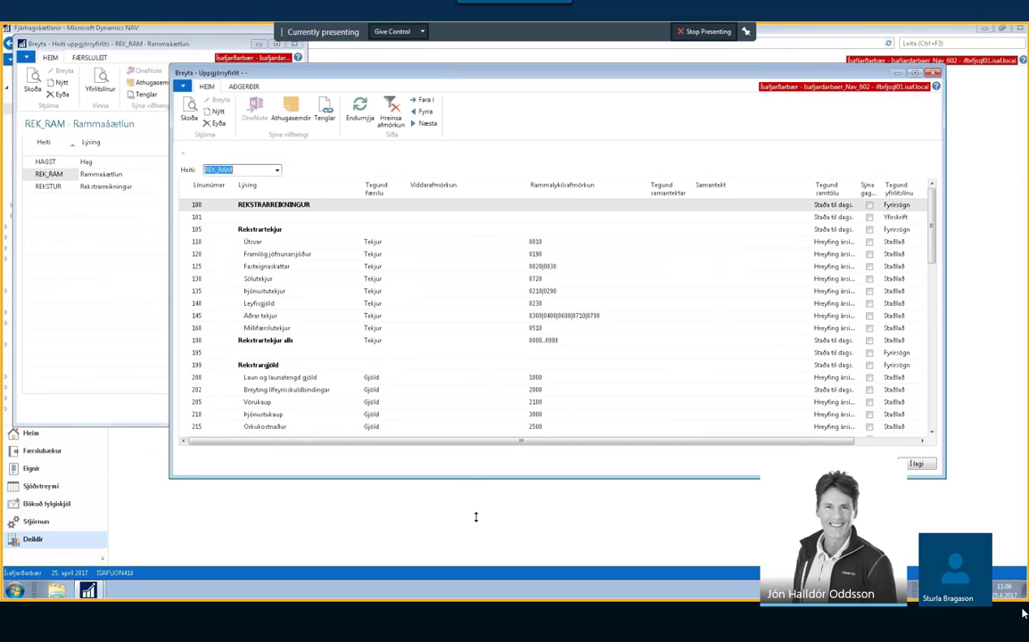
- Enlarge the REK_RAM statement lines window and examine its revenue and expense lines
drag(475, 517, 475, 545)
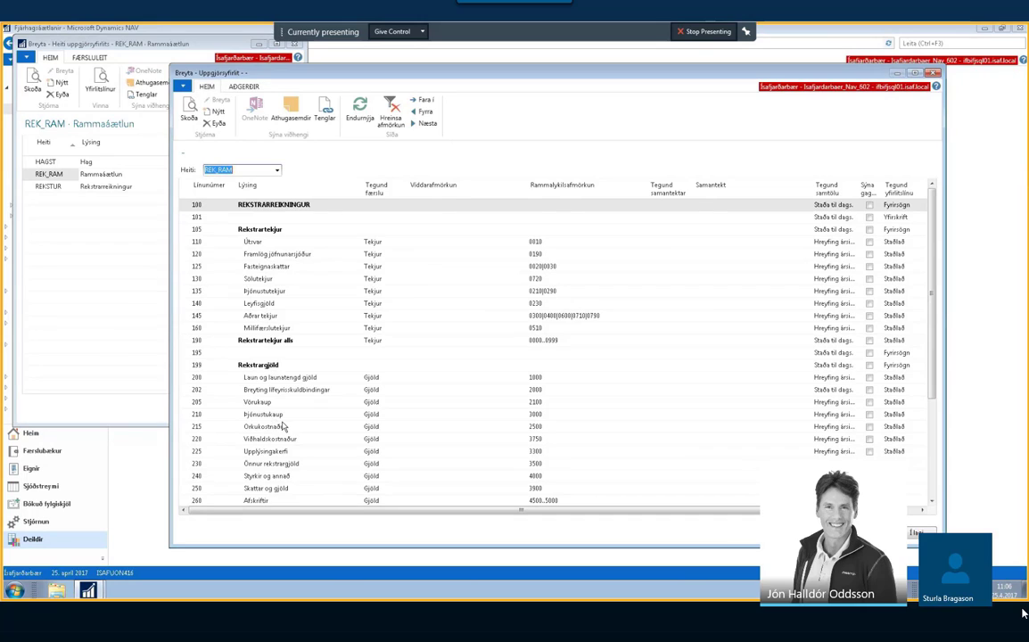
scroll(283, 427, down, 2)
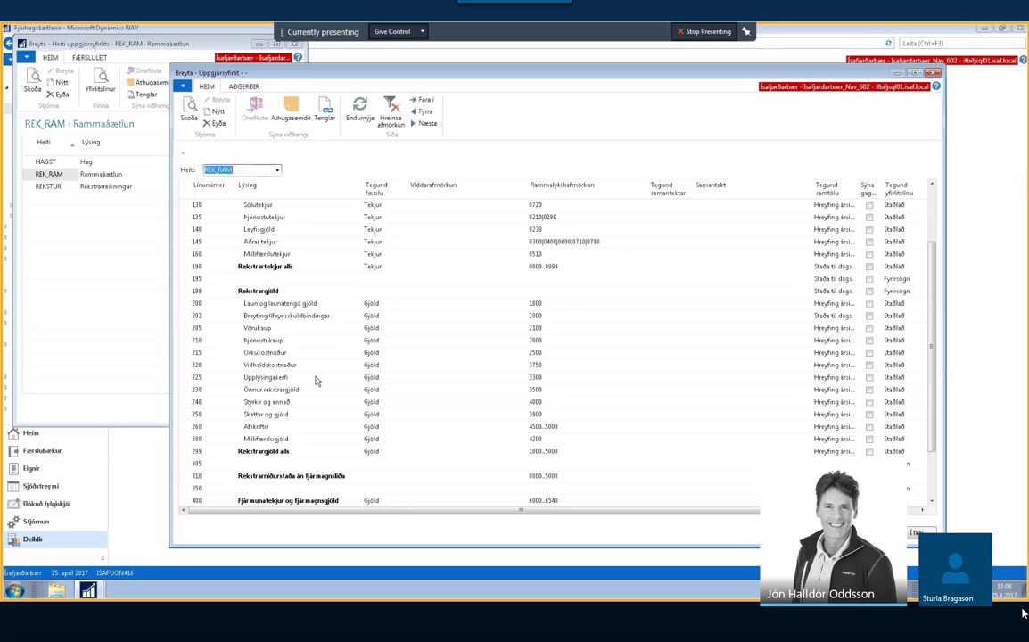
scroll(315, 381, down, 2)
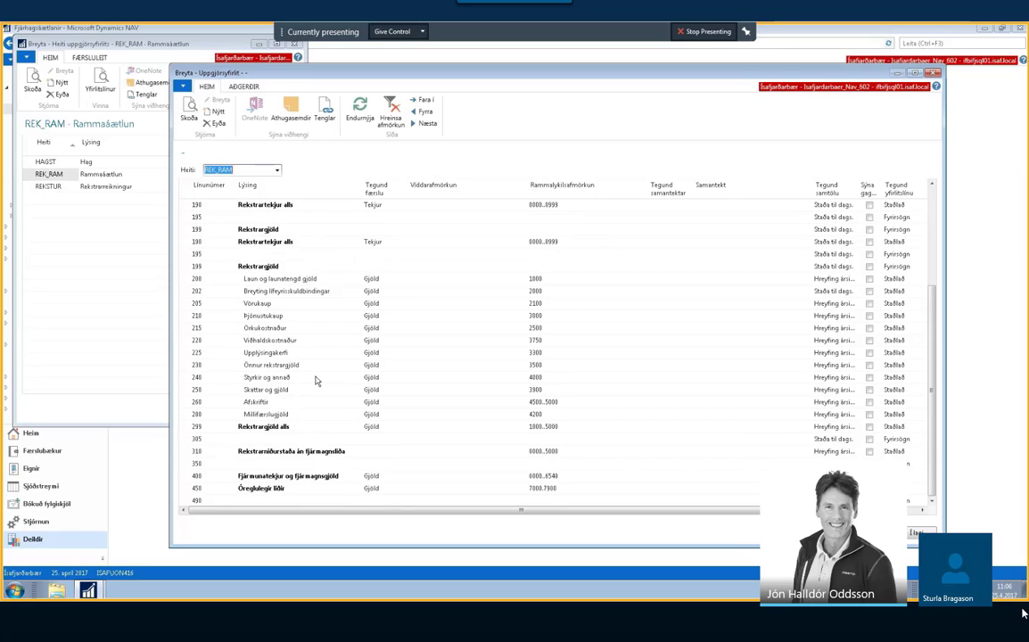
scroll(317, 379, up, 4)
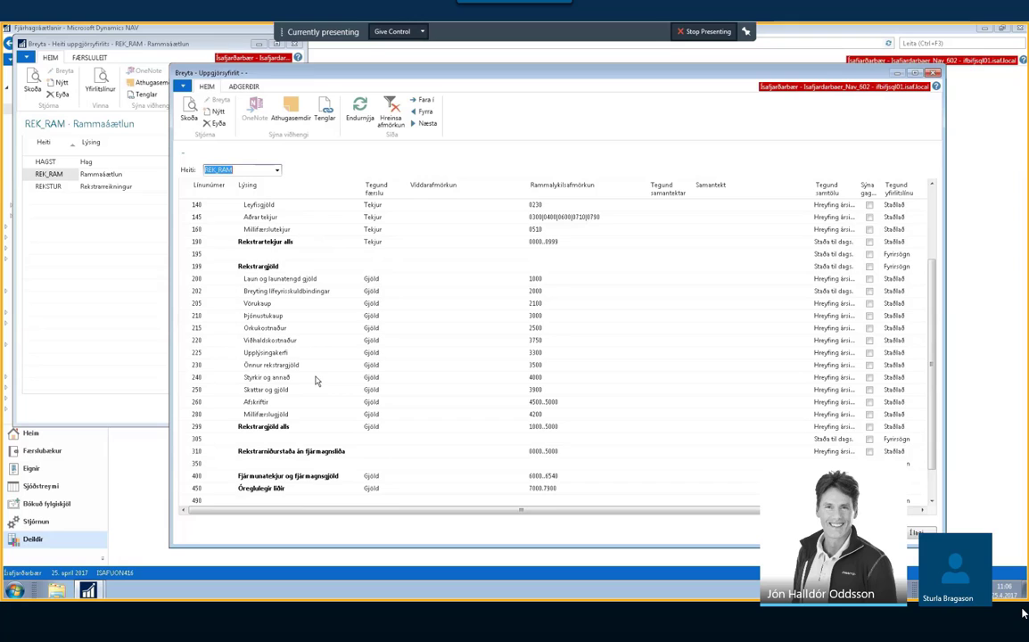
- Switch the displayed statement to REKSTUR (Rekstrarreikningur) to view its lines
click(277, 169)
click(223, 232)
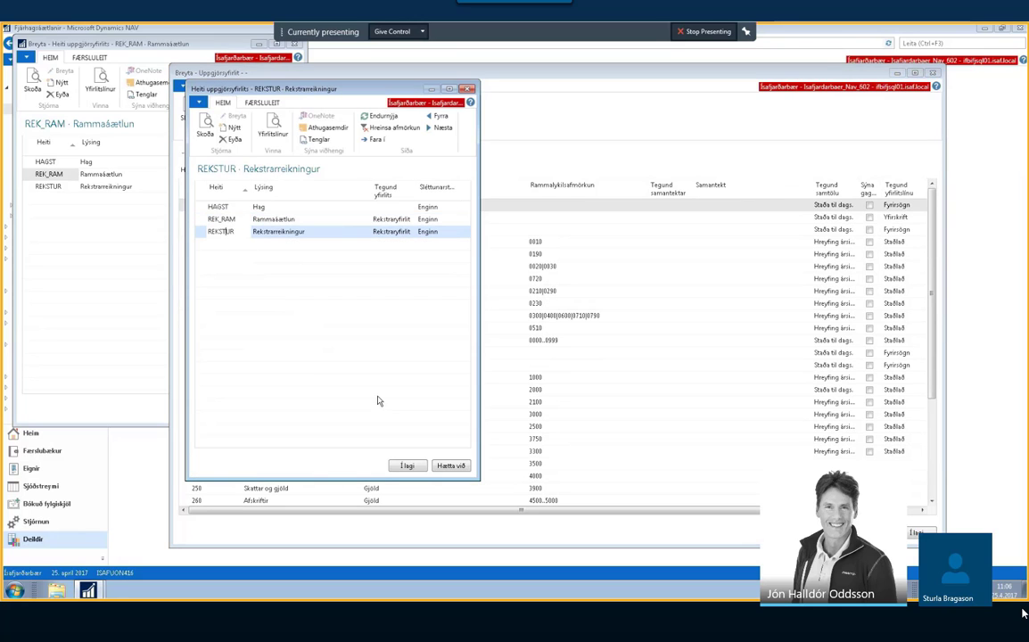
click(407, 466)
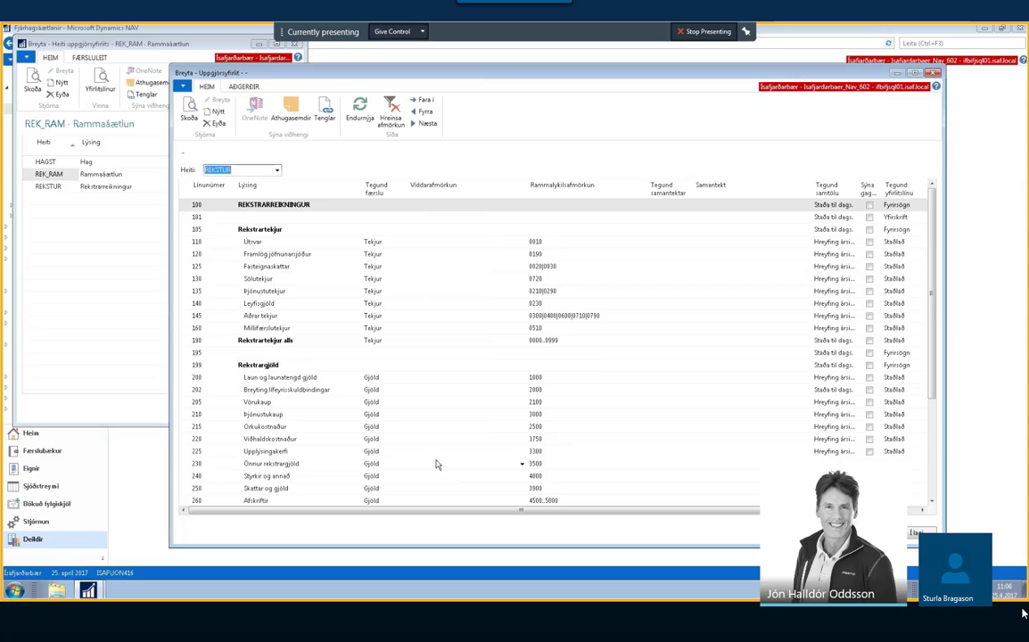
key(Tab)
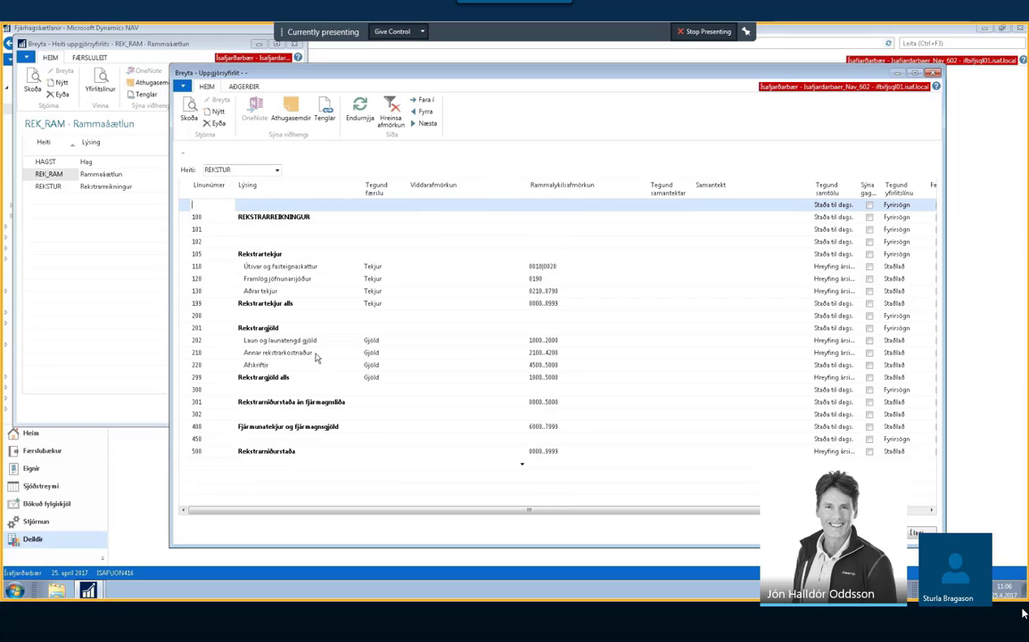
- Switch the displayed statement back to REK_RAM (Rammaáætlun)
key(shift+Tab)
click(276, 169)
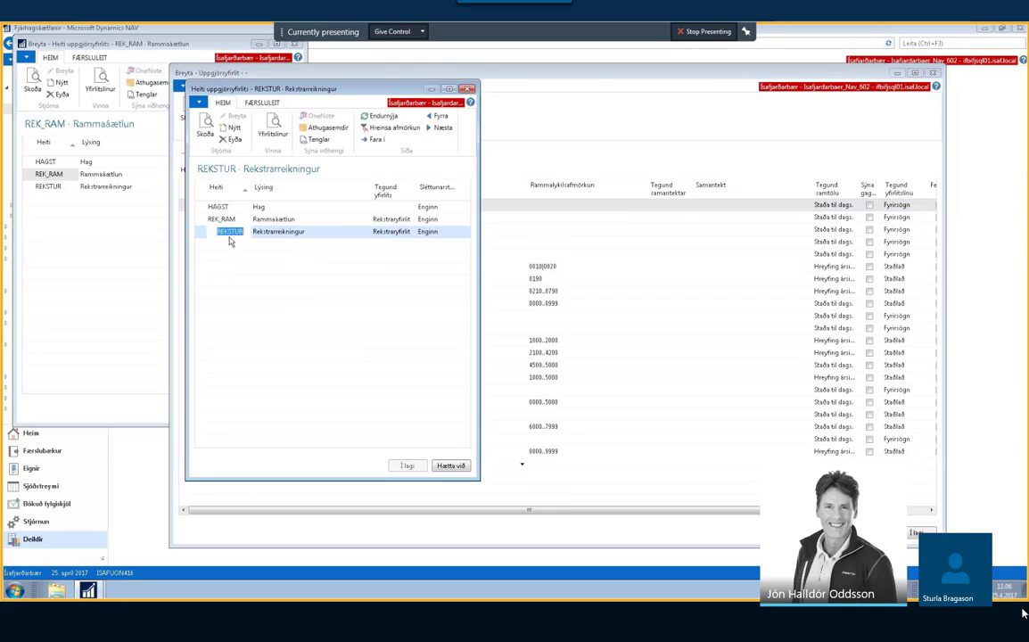
click(219, 219)
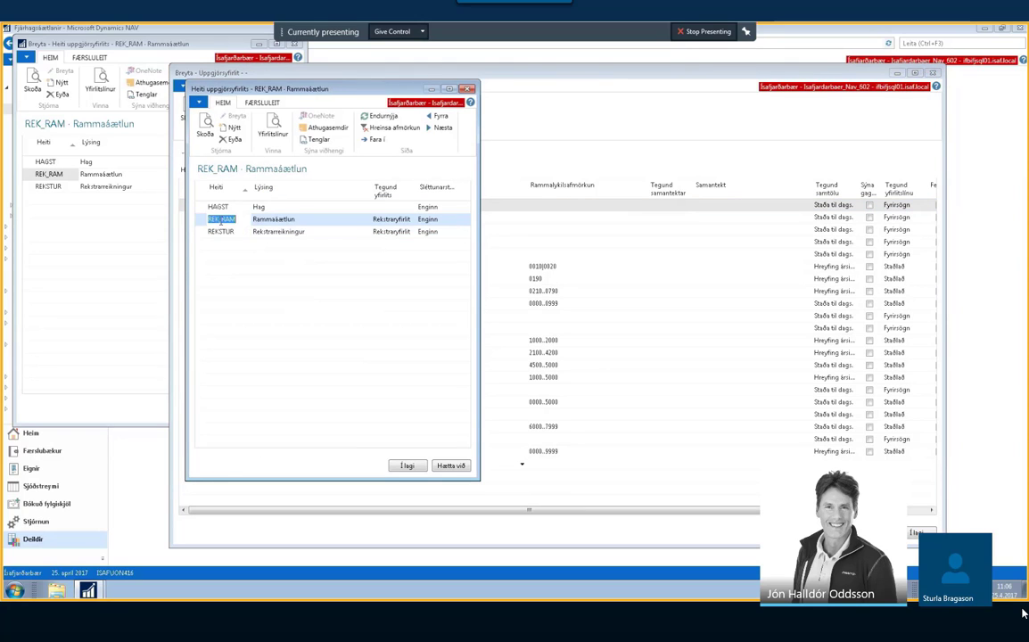
click(407, 466)
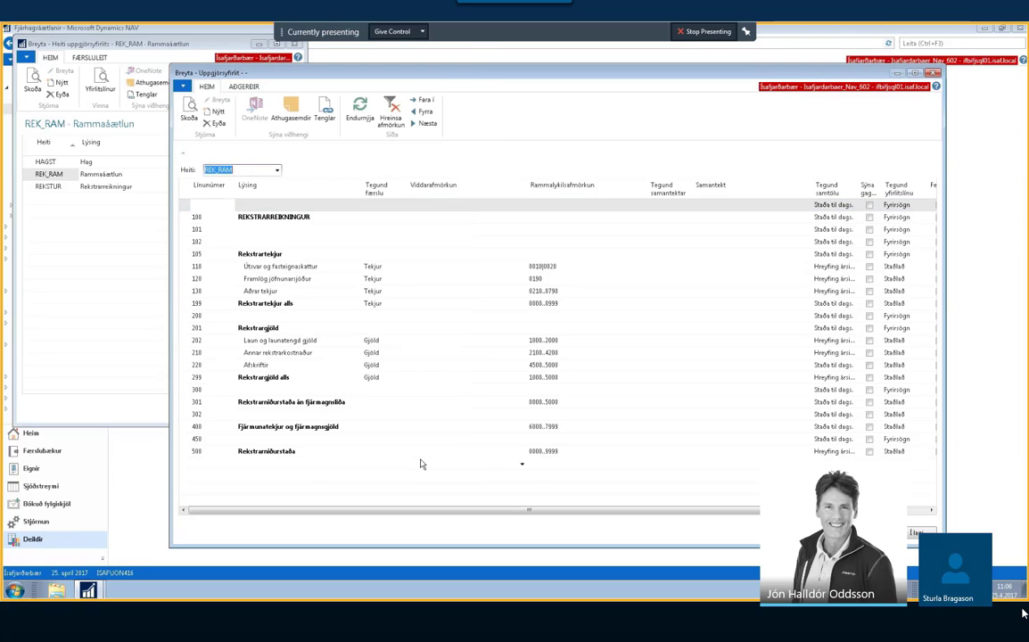
key(Tab)
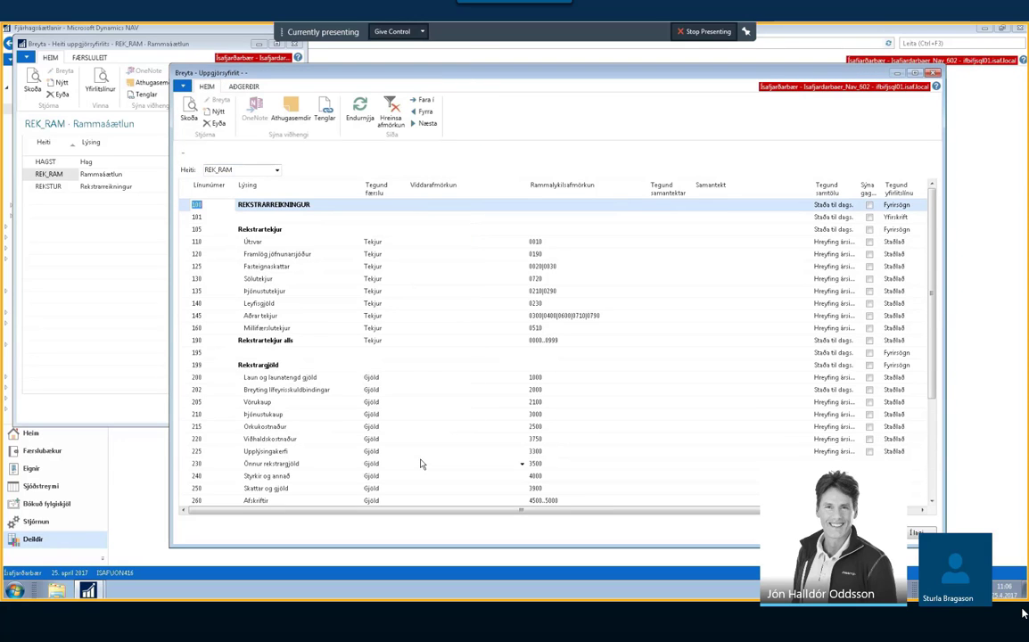
- Review the REK_RAM lines once more and close both the lines window and the statement list
scroll(466, 422, down, 2)
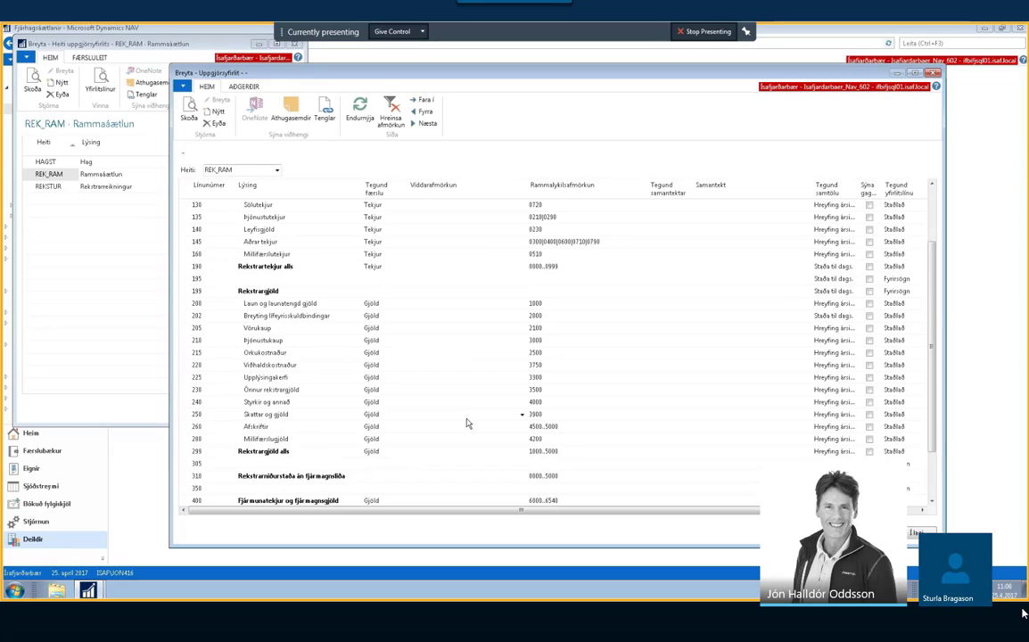
scroll(466, 423, down, 2)
scroll(468, 421, up, 3)
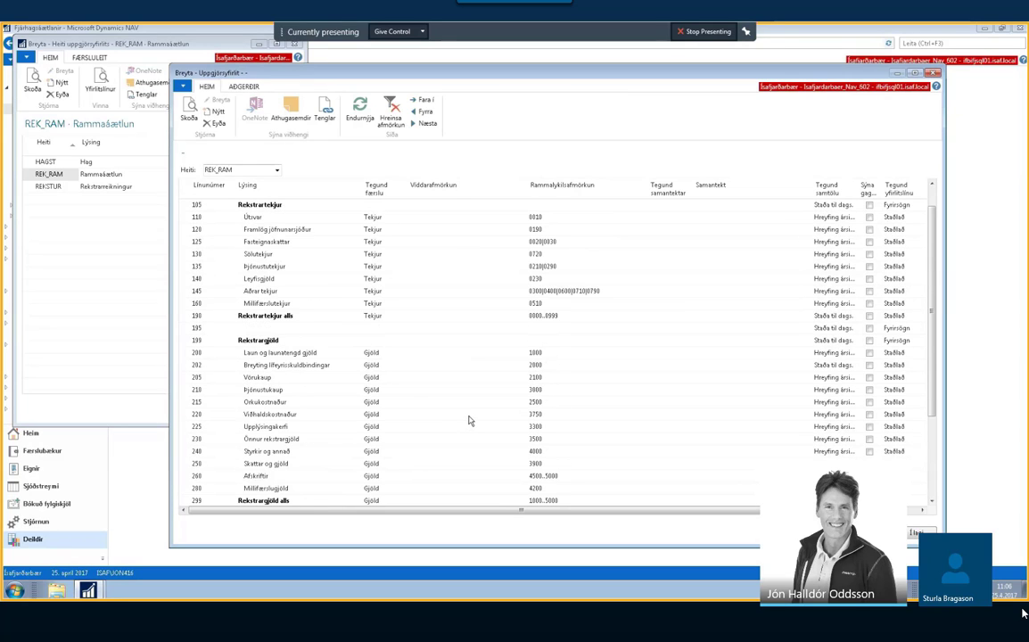
scroll(470, 419, up, 1)
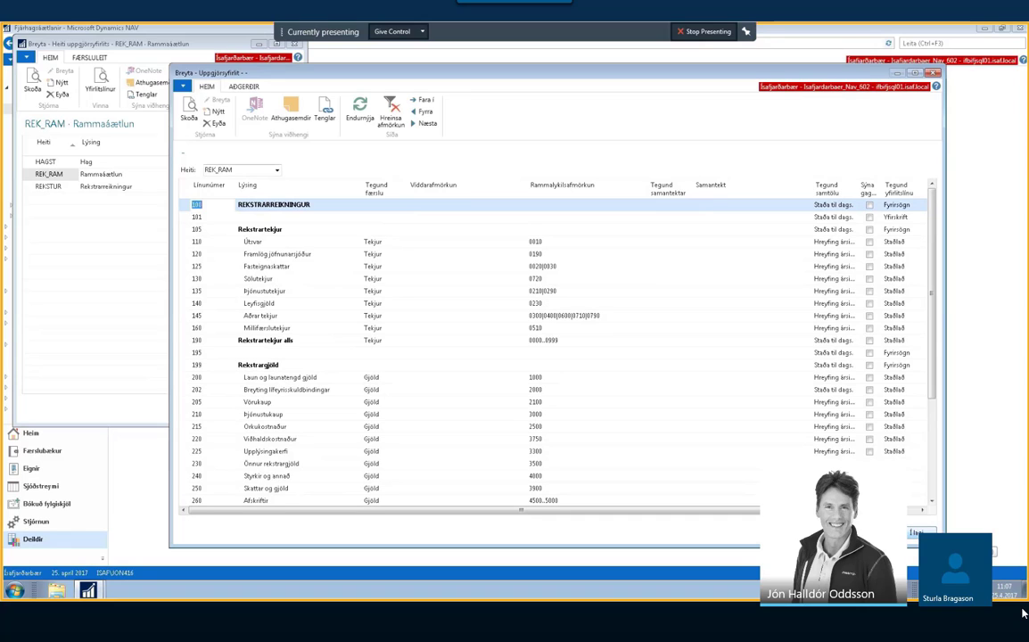
key(Escape)
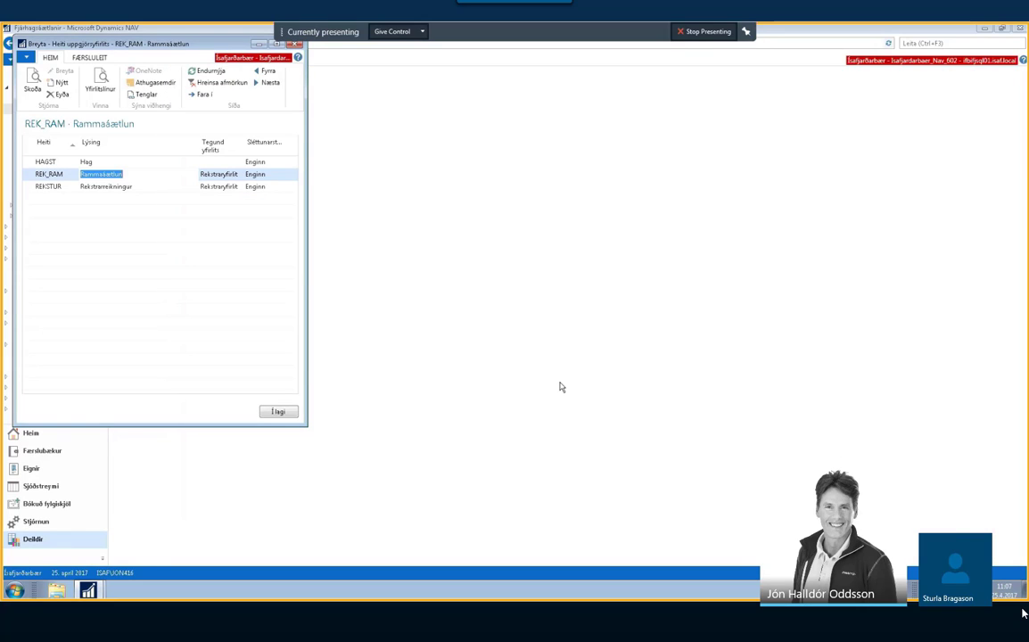
click(277, 411)
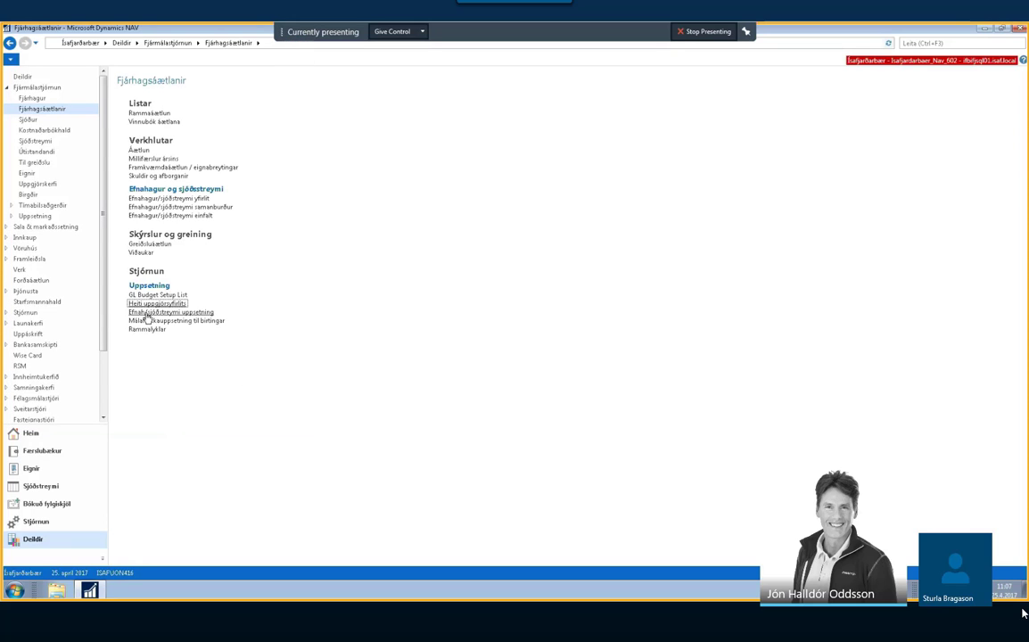
- Examine the balance sheet and cash flow lines in Efnah/sjóðstreymi uppsetning in an enlarged window, closing it when done
click(145, 313)
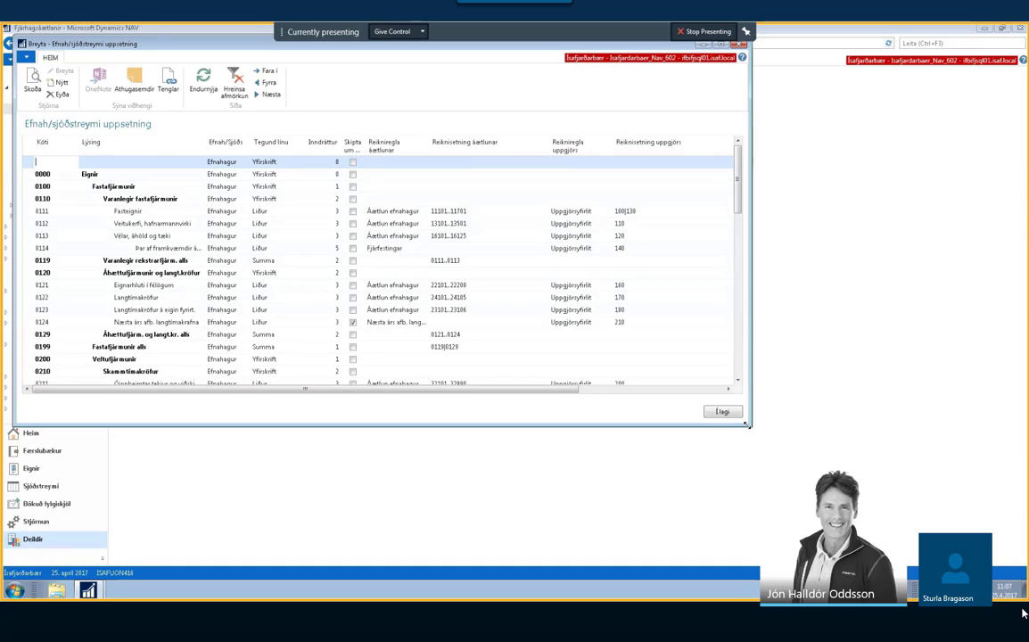
drag(752, 426, 764, 545)
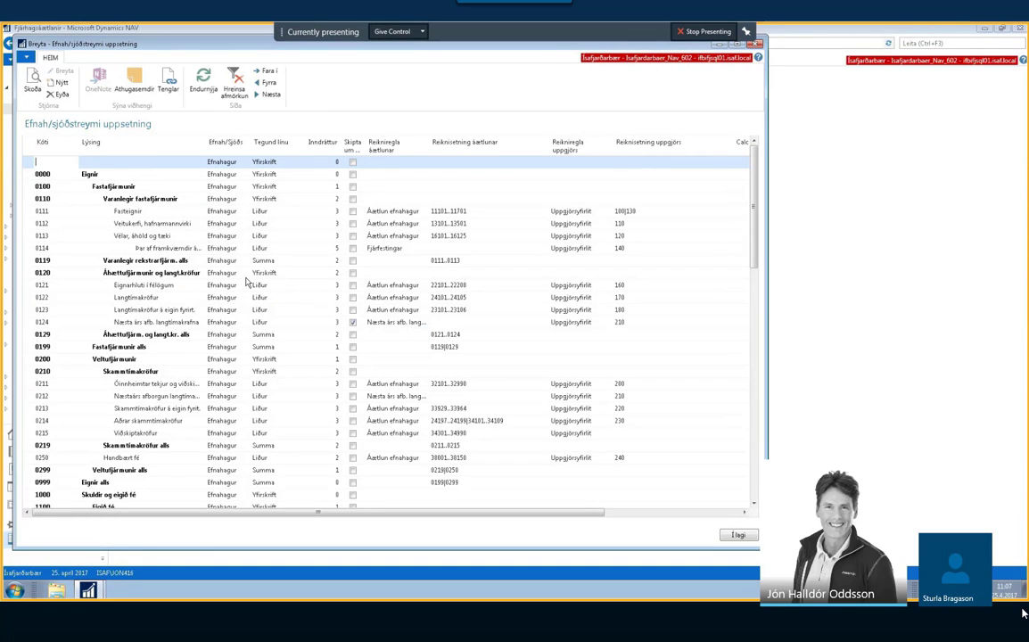
scroll(247, 281, down, 12)
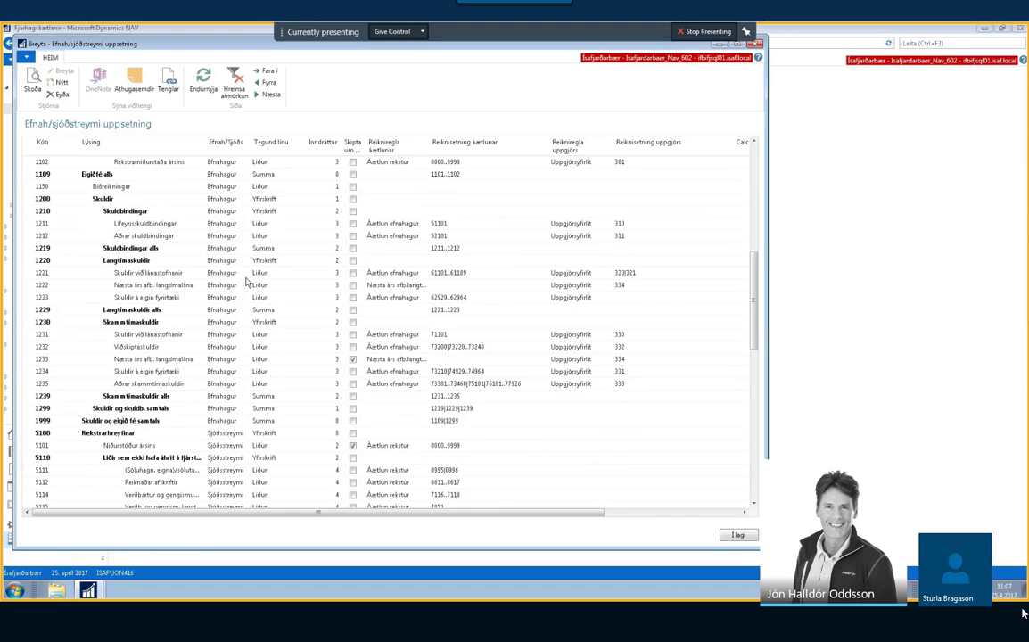
scroll(247, 282, down, 3)
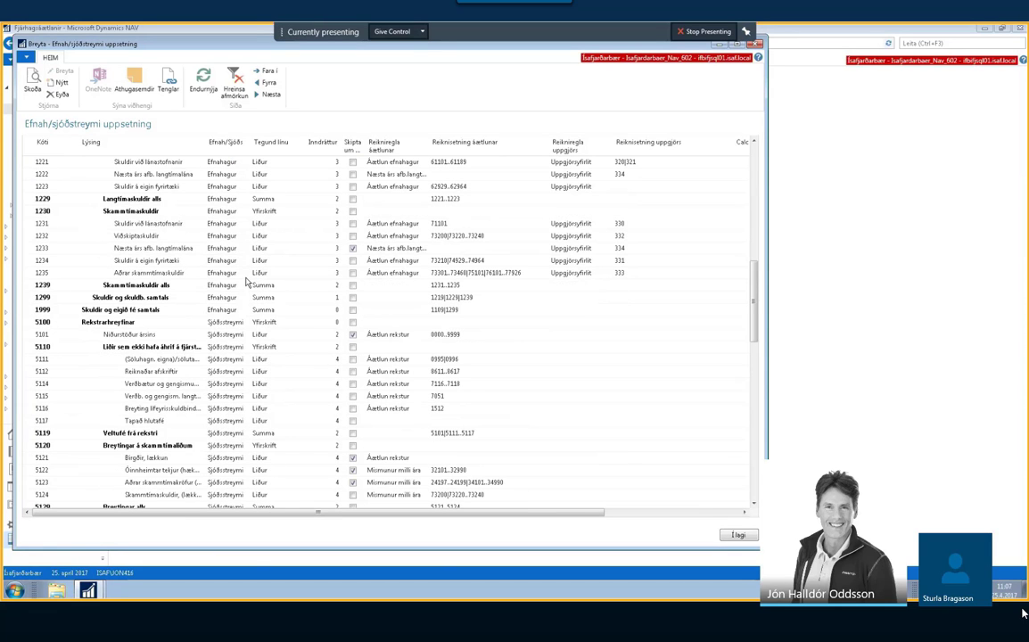
scroll(247, 282, down, 9)
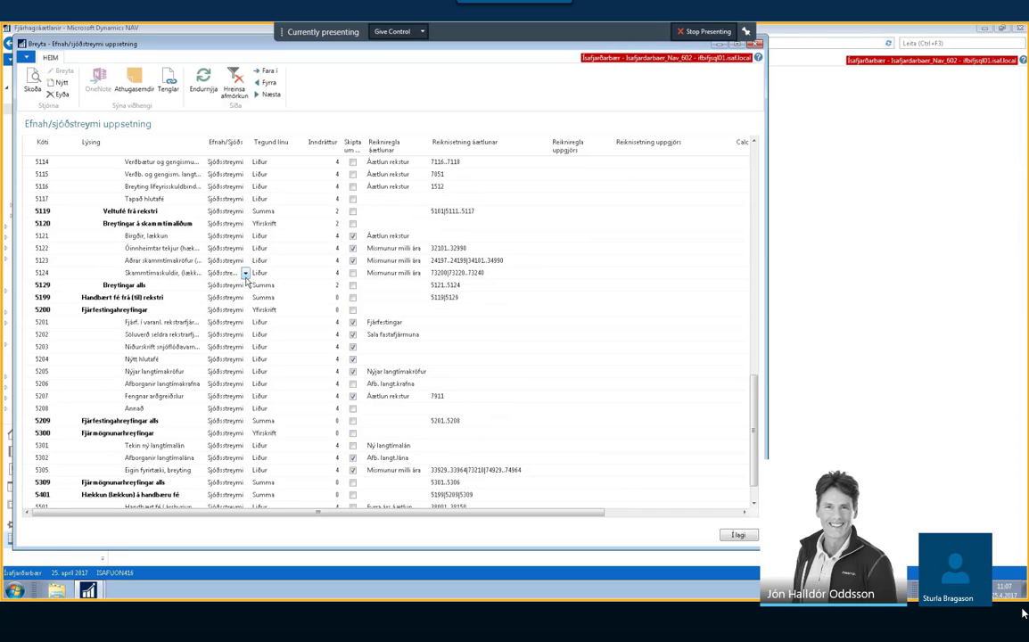
scroll(247, 282, down, 2)
scroll(253, 281, up, 6)
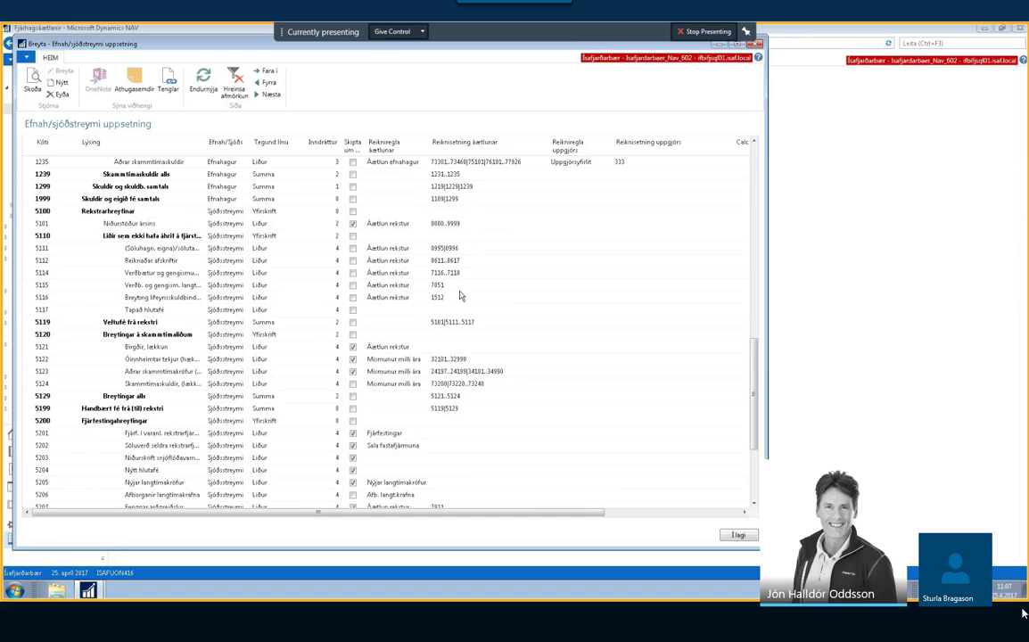
scroll(456, 287, up, 7)
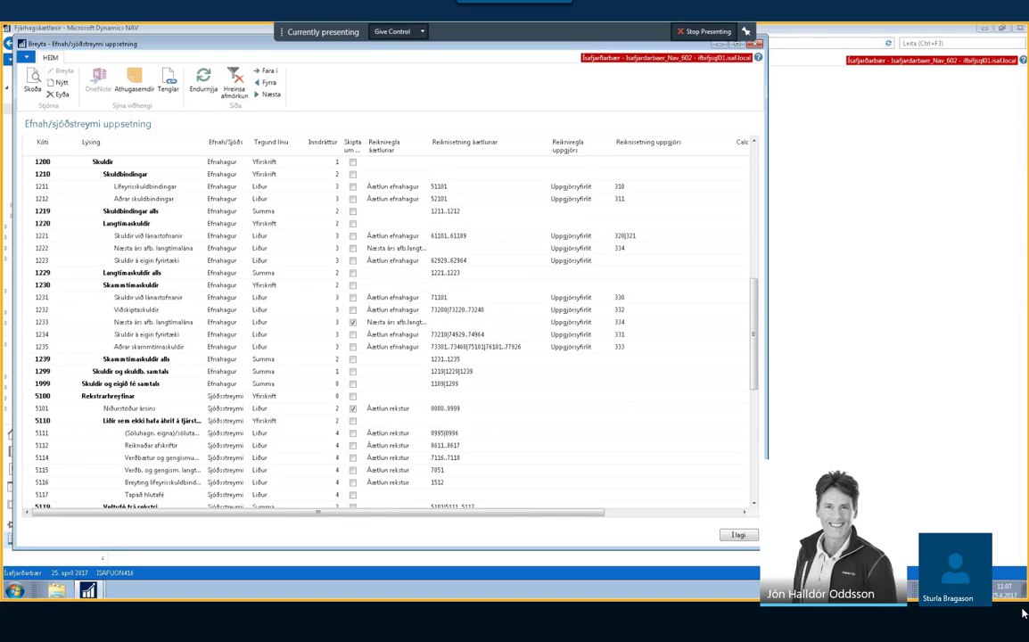
click(742, 534)
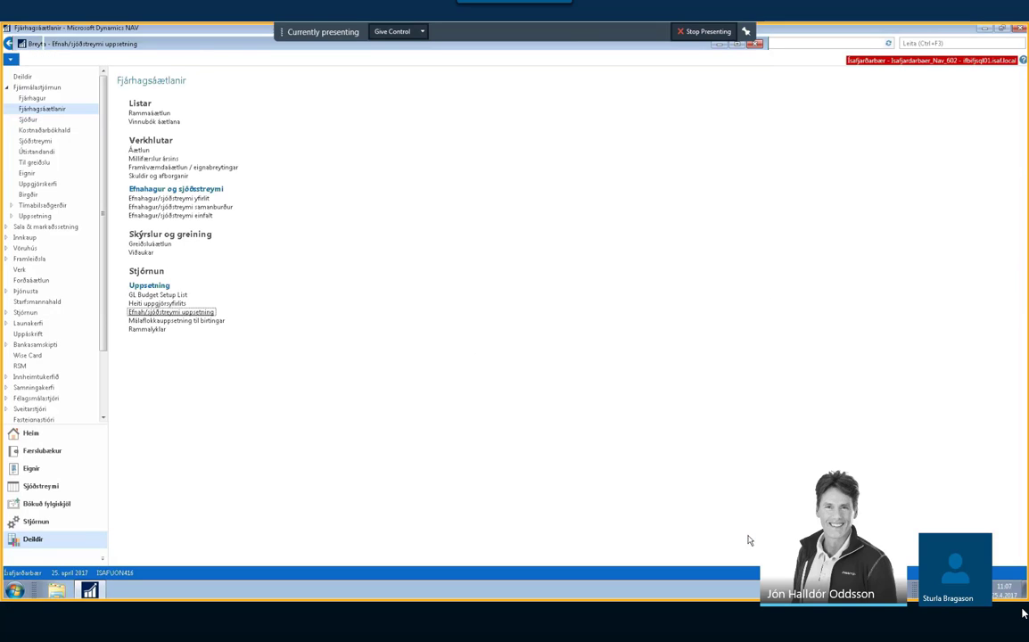
- View Málaflokkauppsetning til birtingar in a slightly enlarged window and close it
click(191, 321)
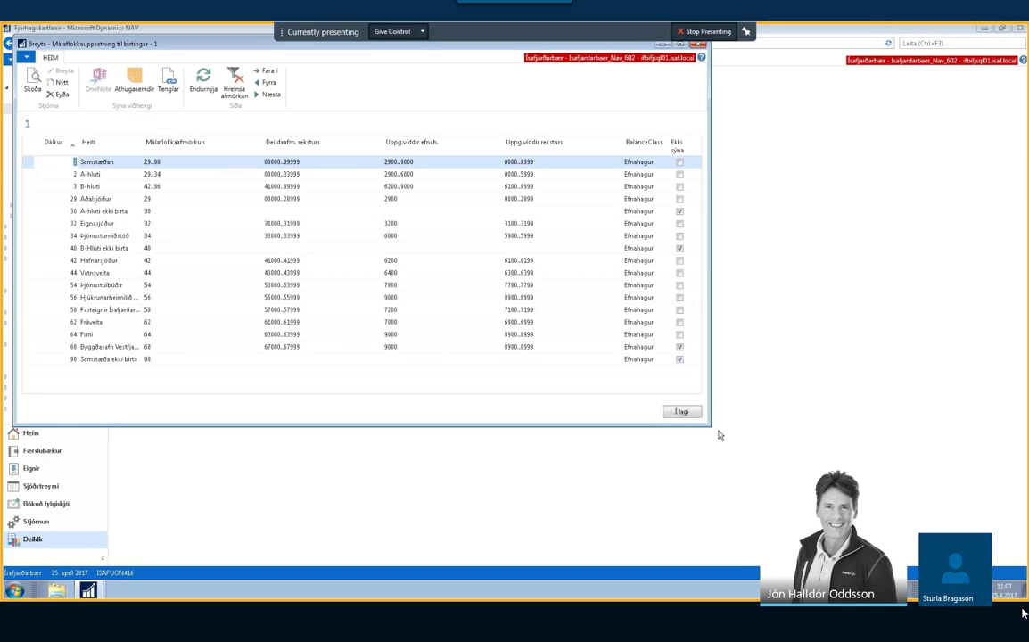
drag(712, 428, 727, 452)
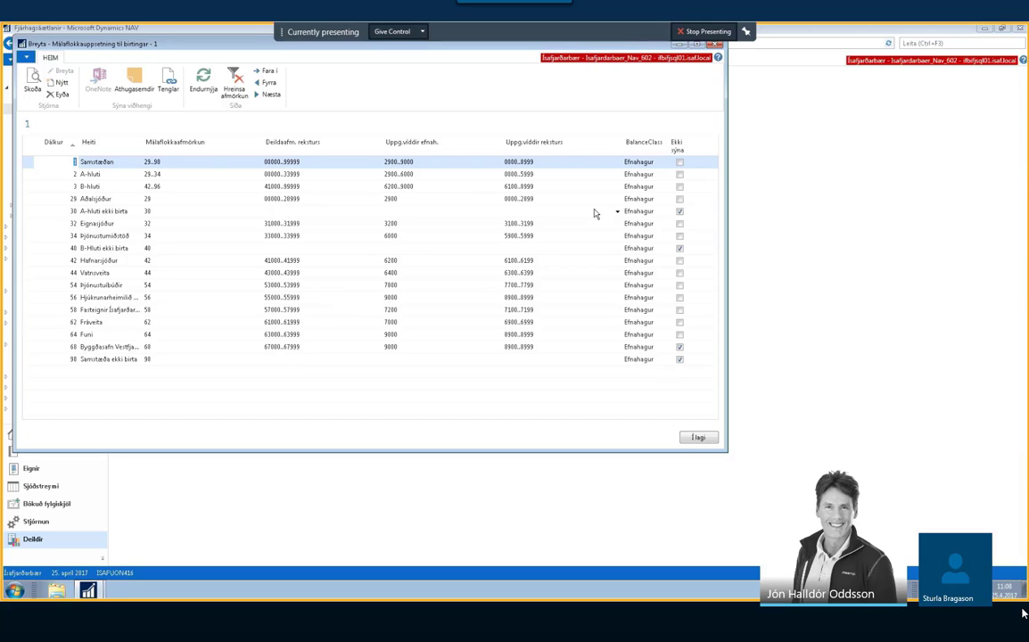
click(700, 437)
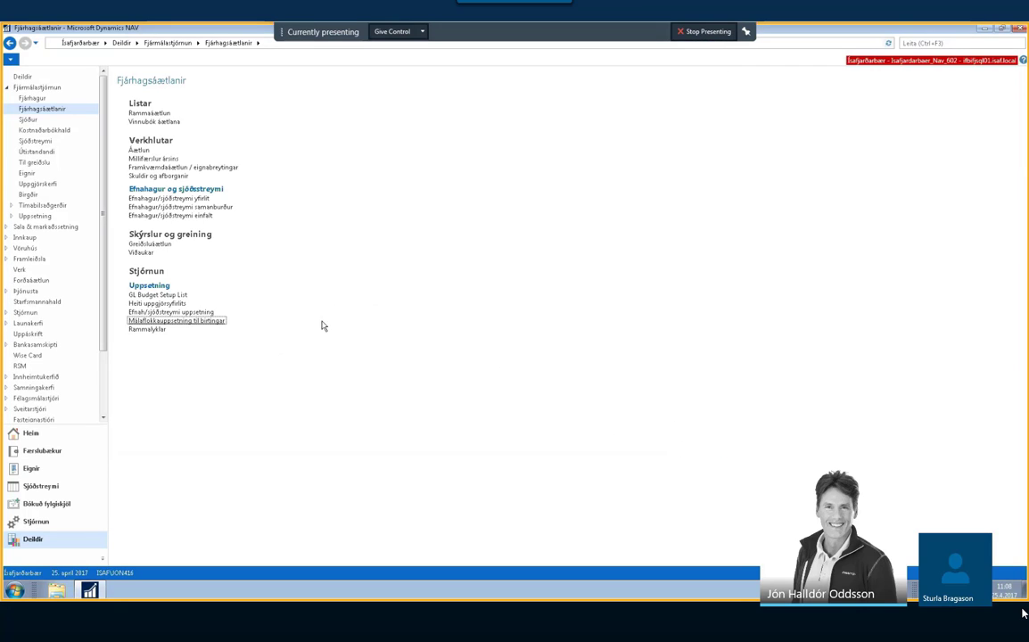
- View the Rammalyklar list in an enlarged window, checking the Uppgjörslyklaafmörkun of key 0010 and the available actions and related lists
click(147, 329)
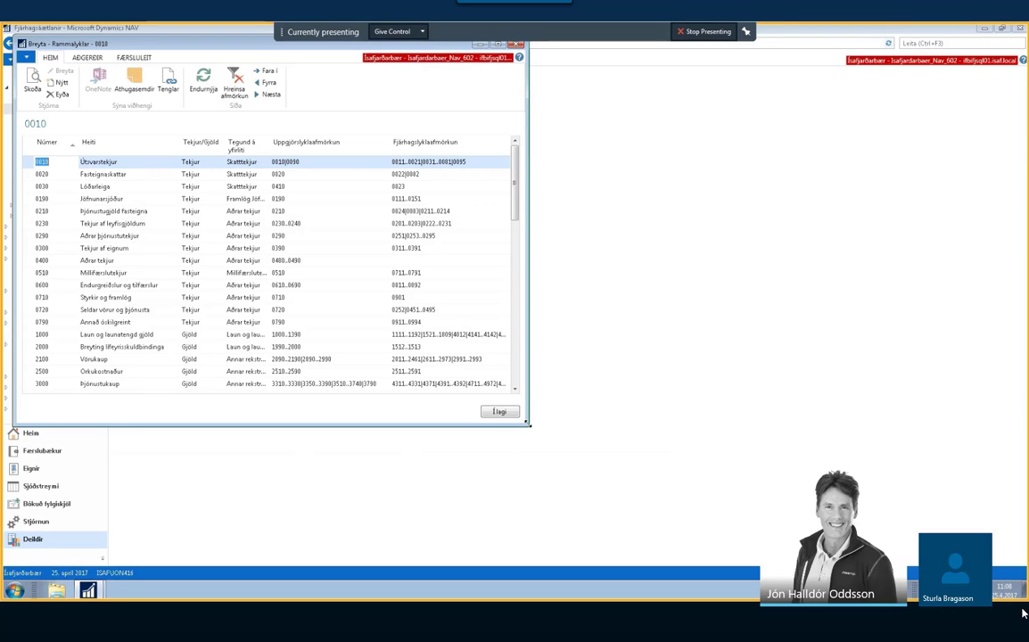
drag(527, 424, 573, 540)
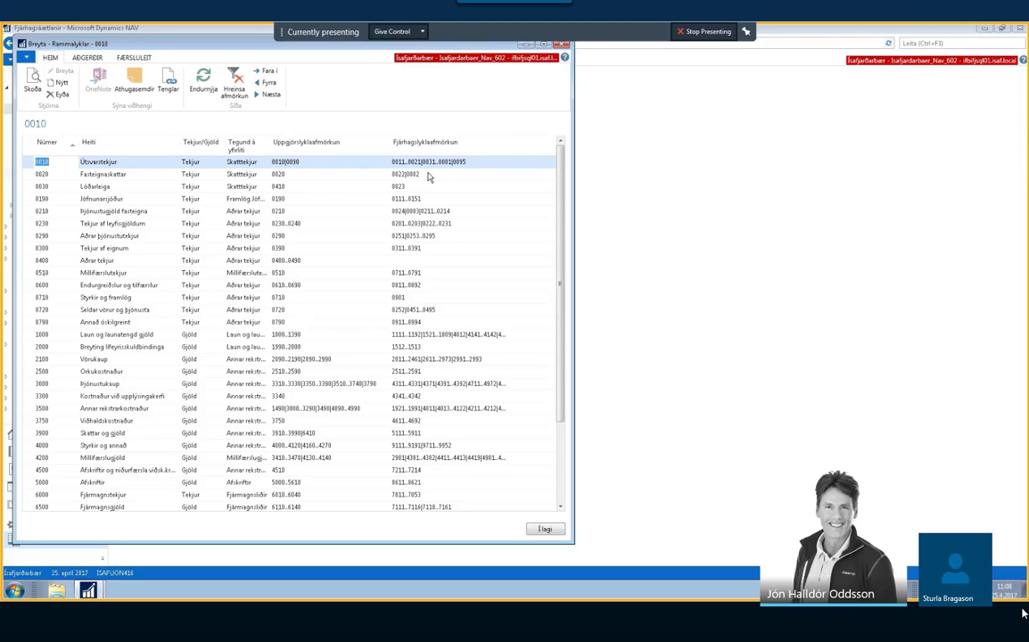
click(289, 164)
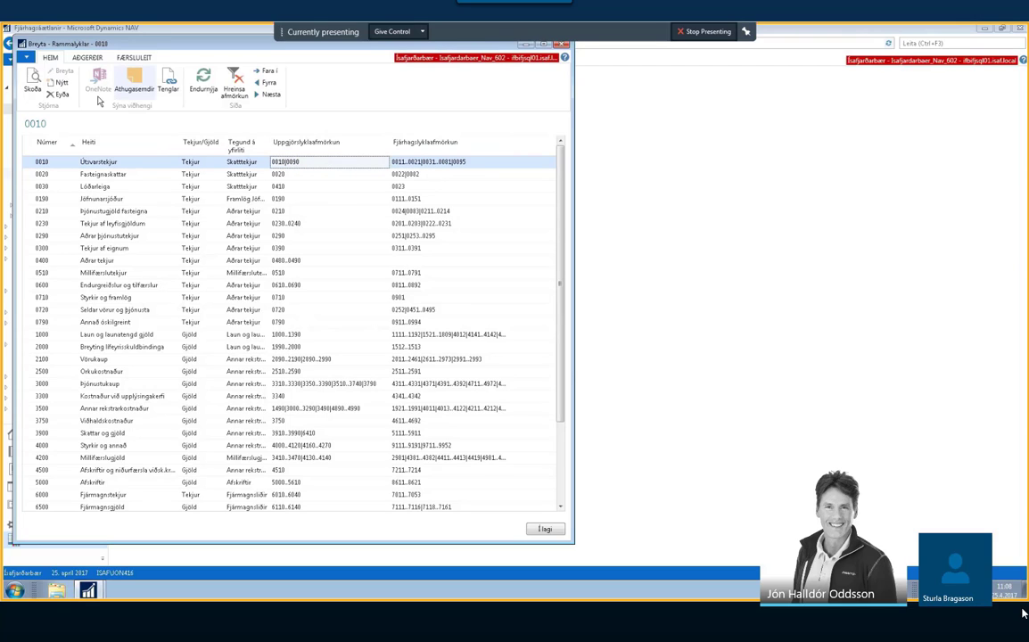
click(85, 58)
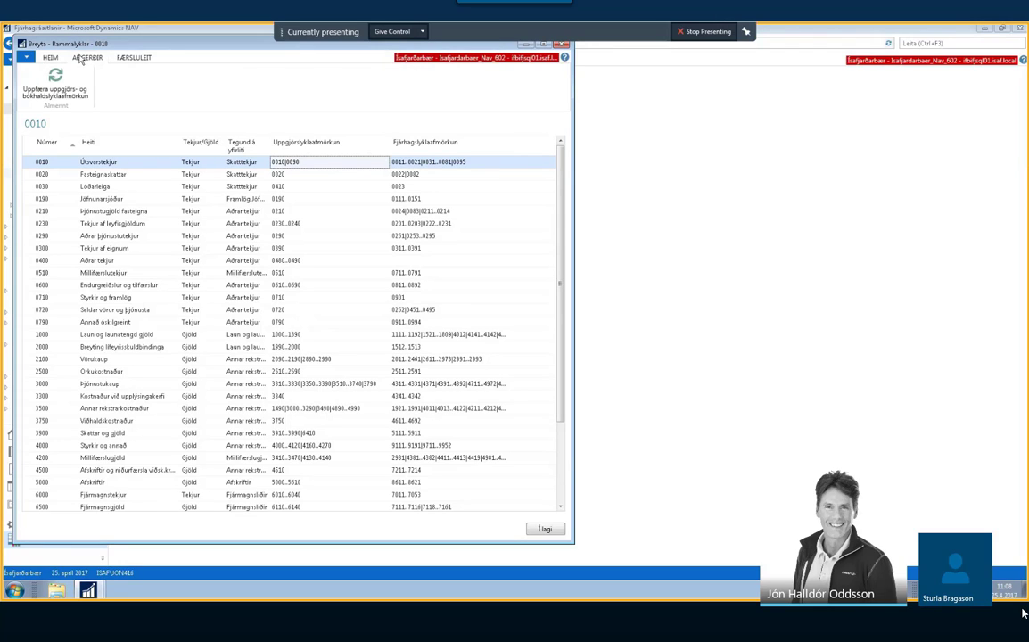
click(129, 59)
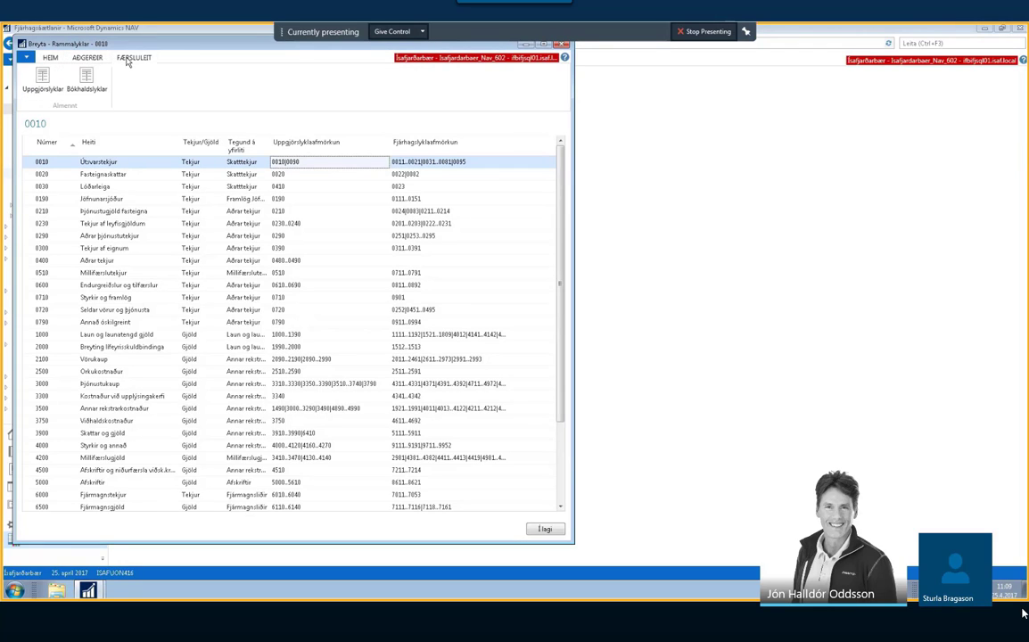
- Check the Frame Account of the Uppgjörslyklar linked to key 0010, close their list and show the Rammalyklar update action
click(42, 81)
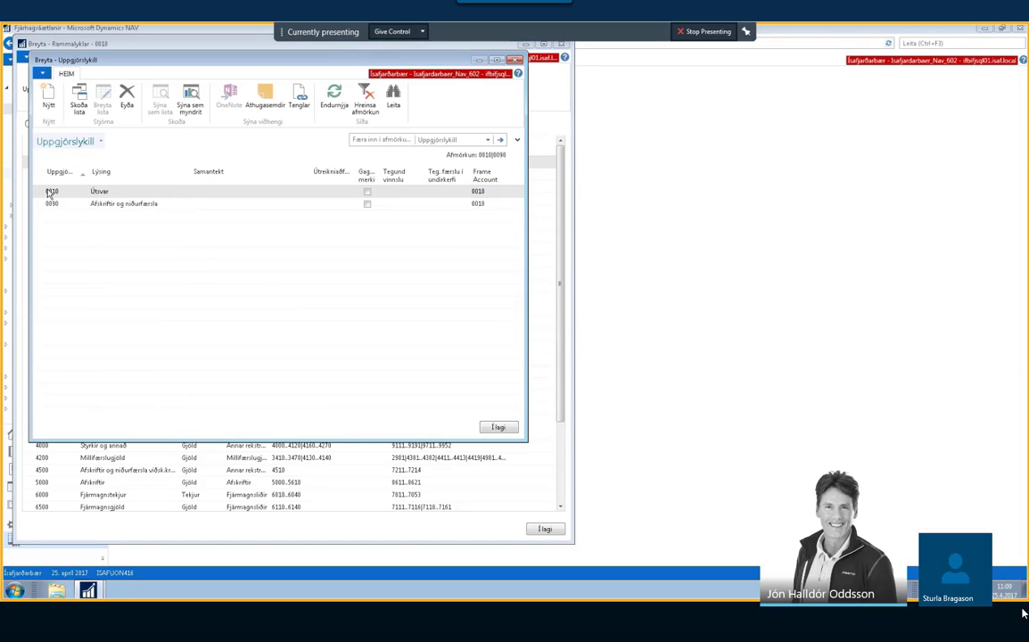
click(490, 196)
key(Down)
click(506, 429)
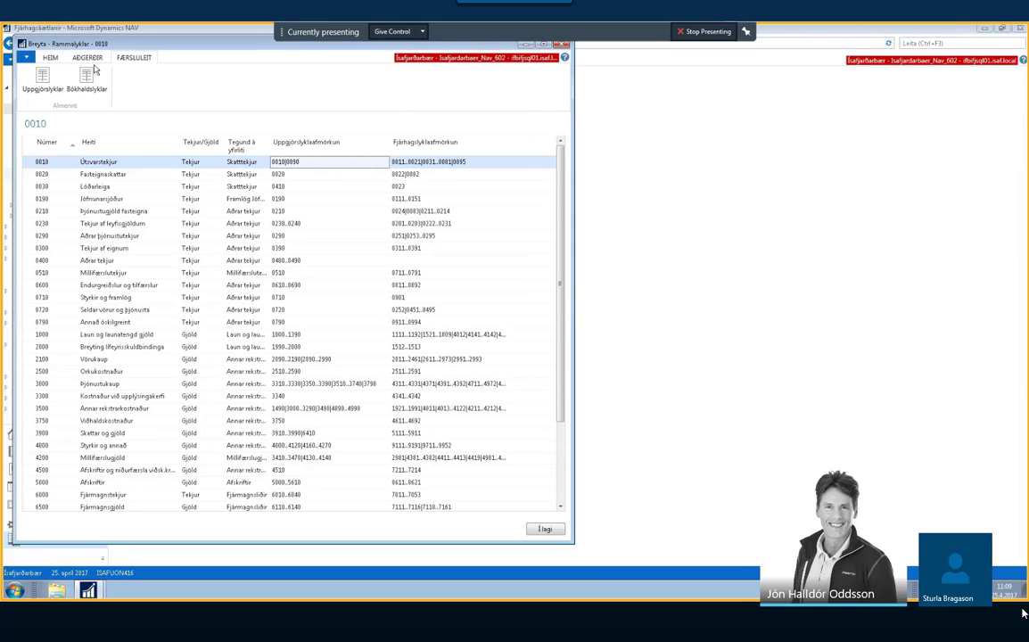
click(79, 58)
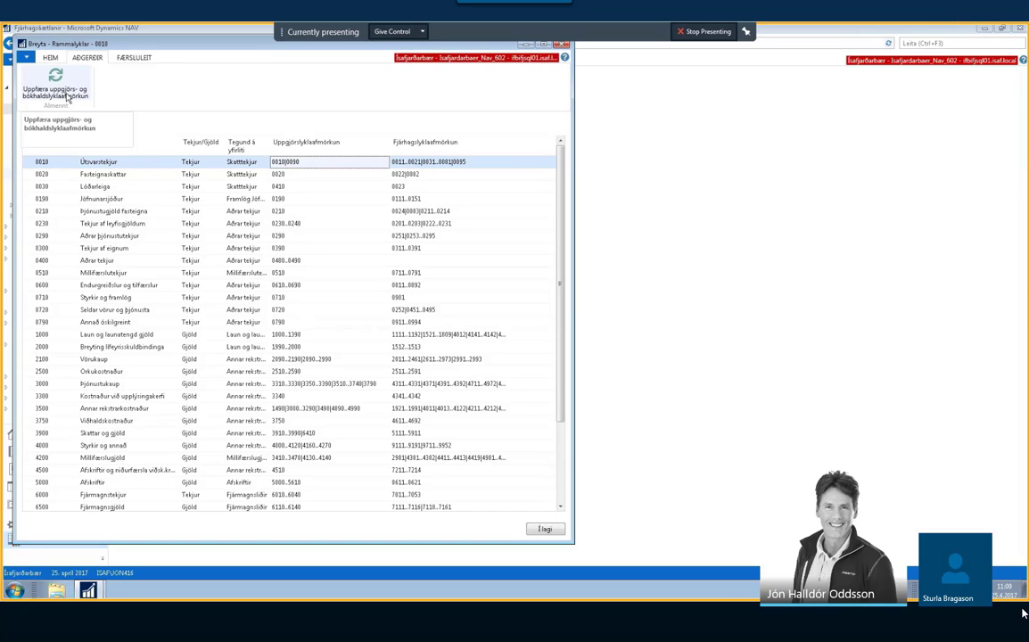
- Review the Uppgjörslyklaafmörkun and Fjárhagslyklaafmörkun of the frame keys throughout the Rammalyklar list and close it
click(66, 98)
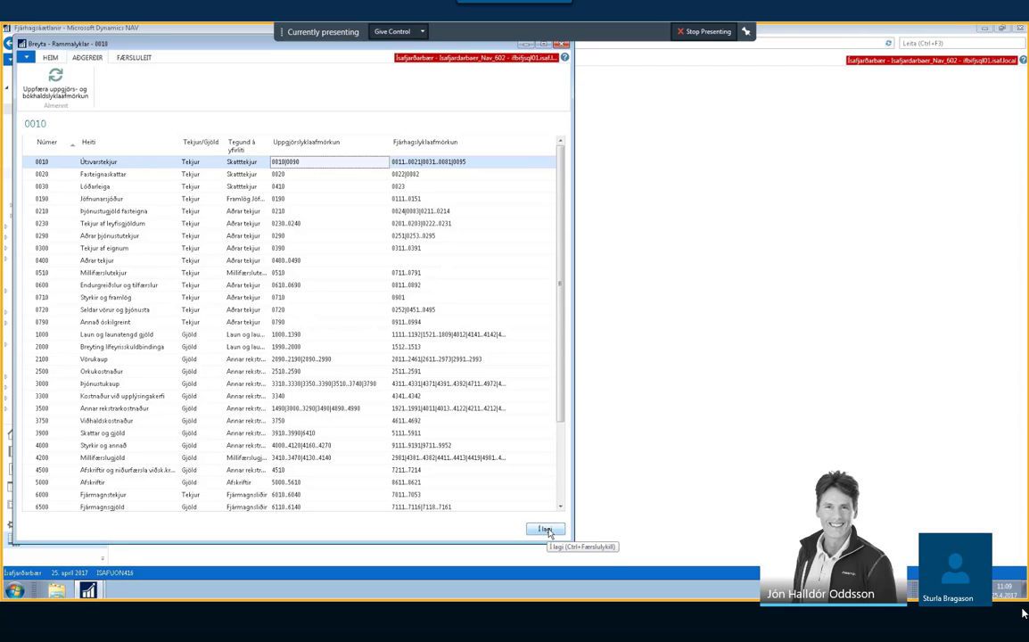
scroll(366, 351, down, 4)
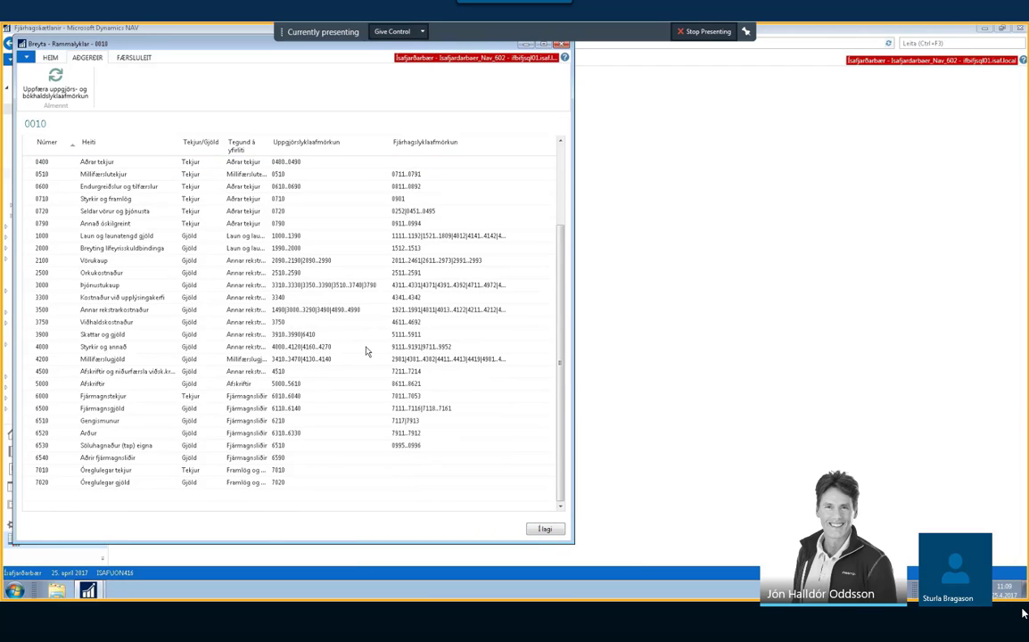
scroll(365, 350, up, 3)
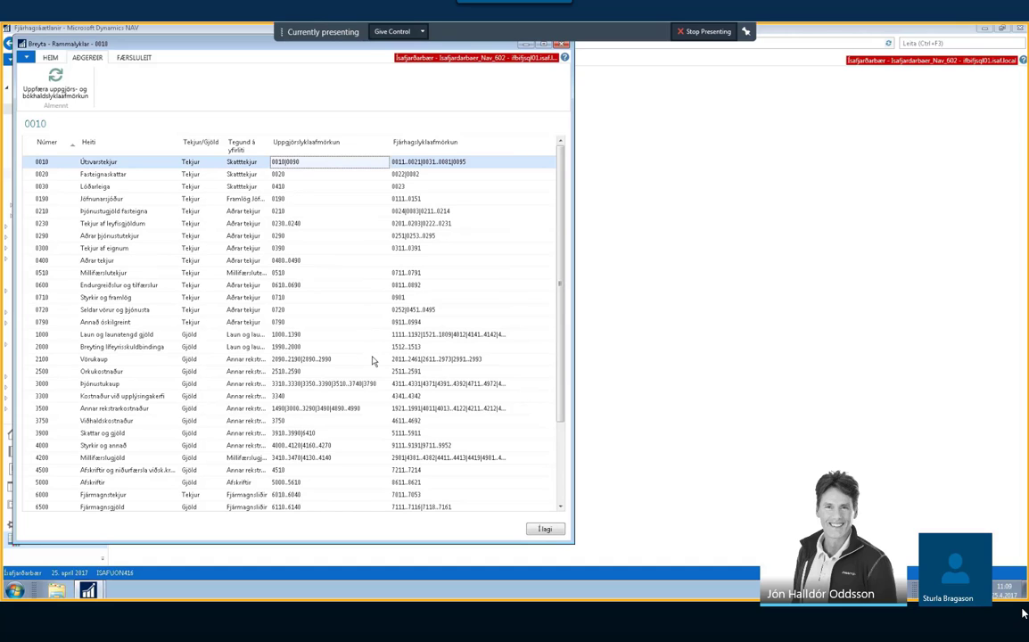
scroll(372, 359, down, 3)
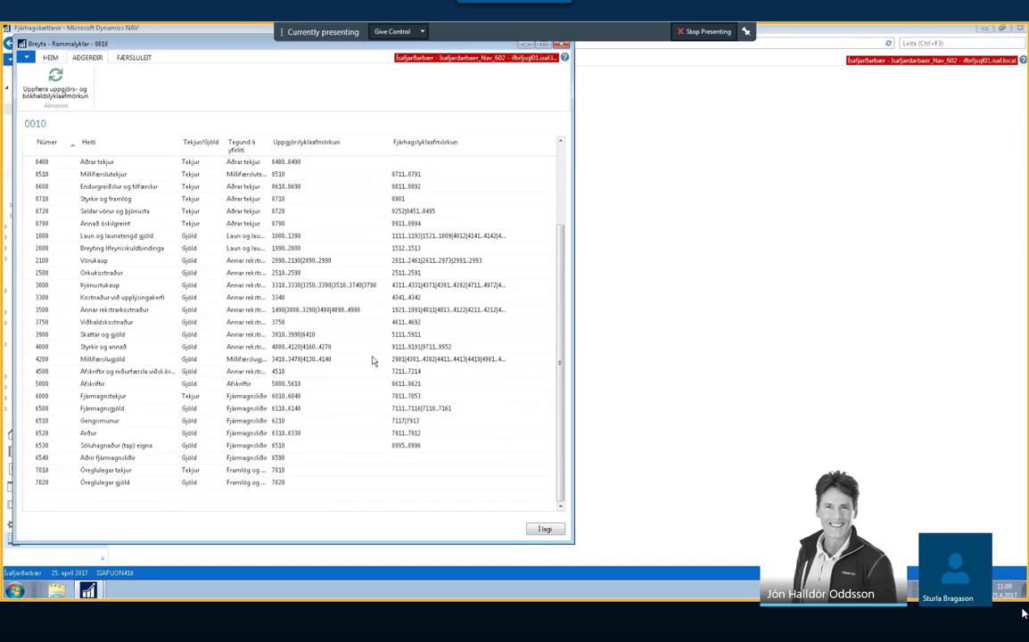
scroll(373, 361, up, 3)
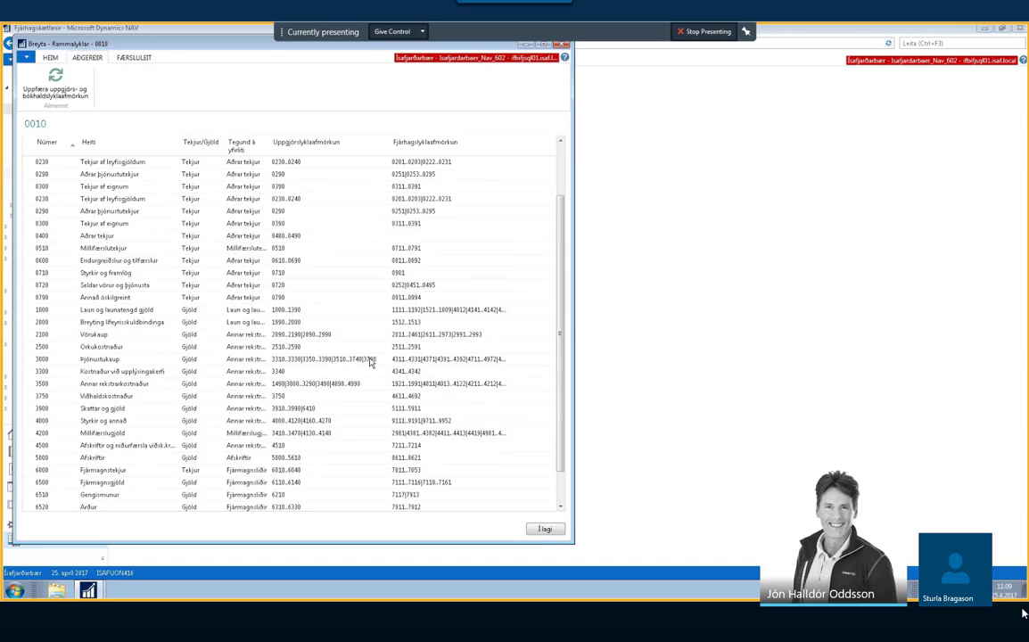
click(544, 528)
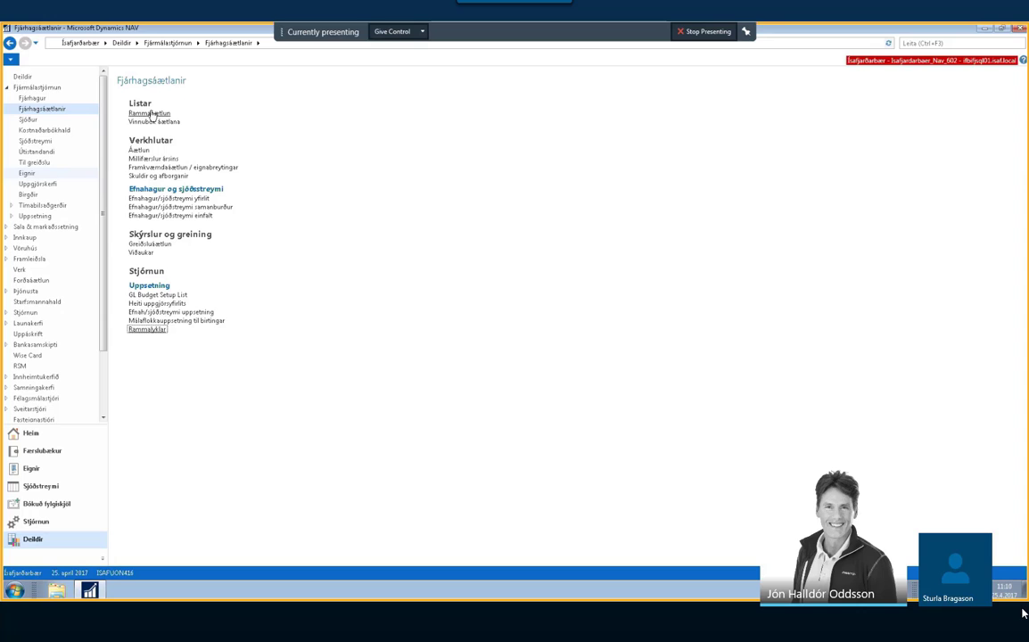
- Open the Rammaáætlun list and point out budgets 2017_0 and 2017_1, leaving 2017_1 selected
click(150, 113)
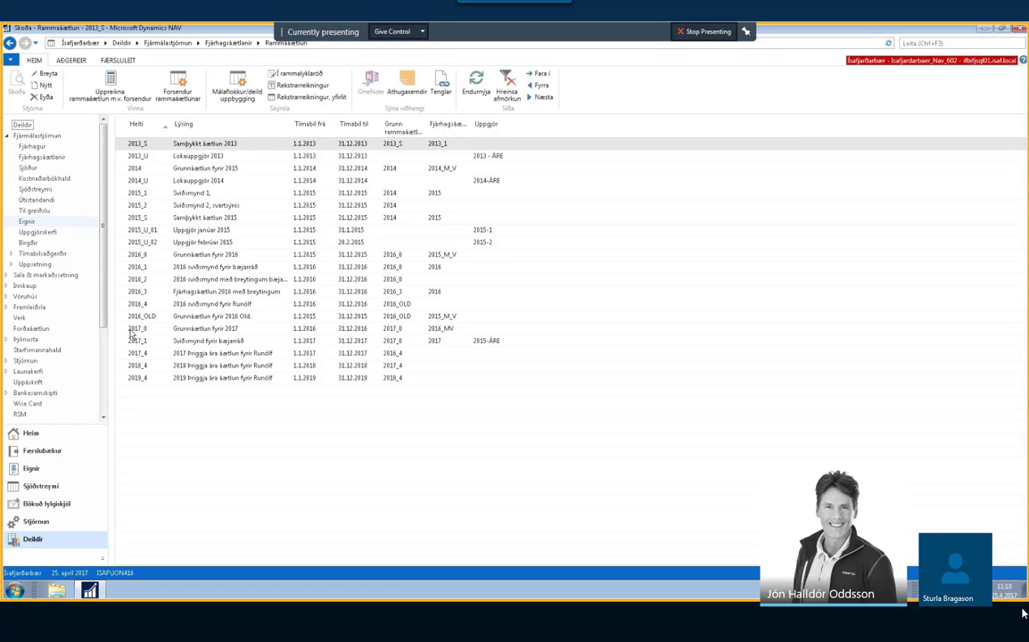
drag(122, 331, 120, 340)
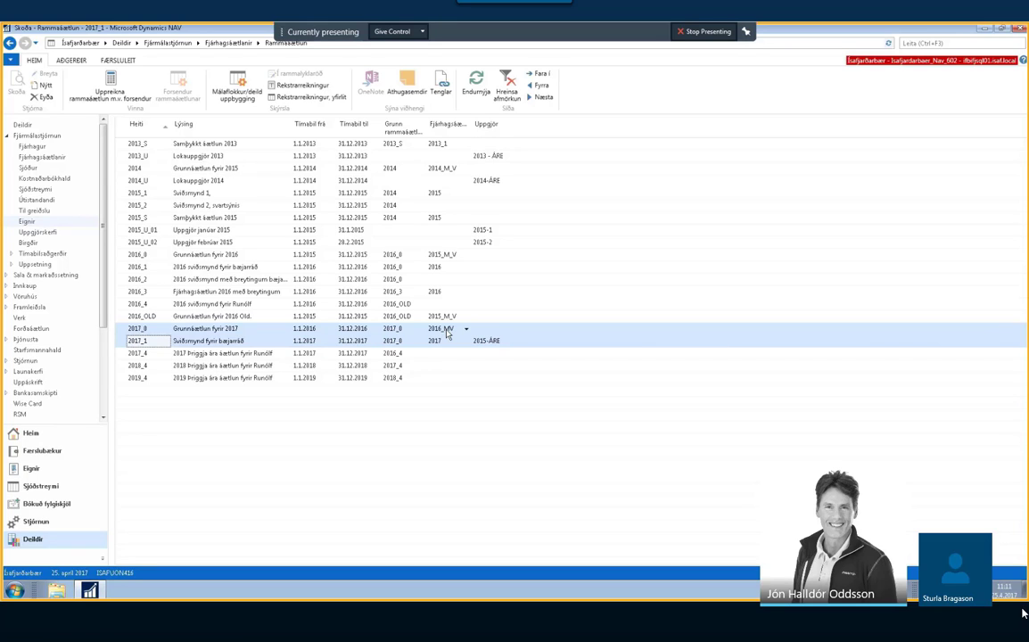
click(198, 343)
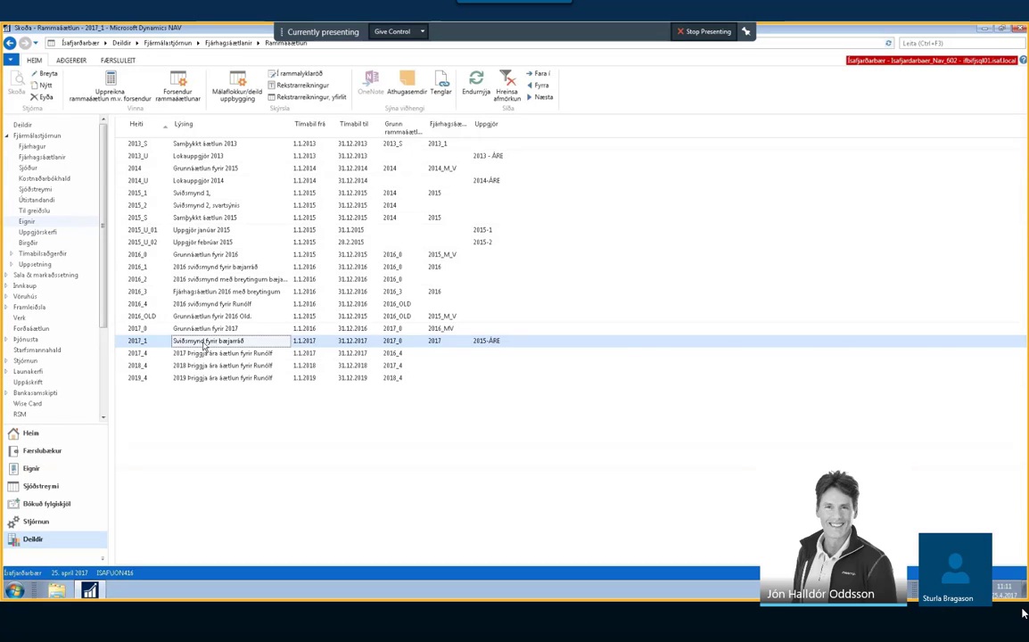
- View the Forsendur rammaáætlana of budget 2017_1 in an enlarged window and close it
click(174, 78)
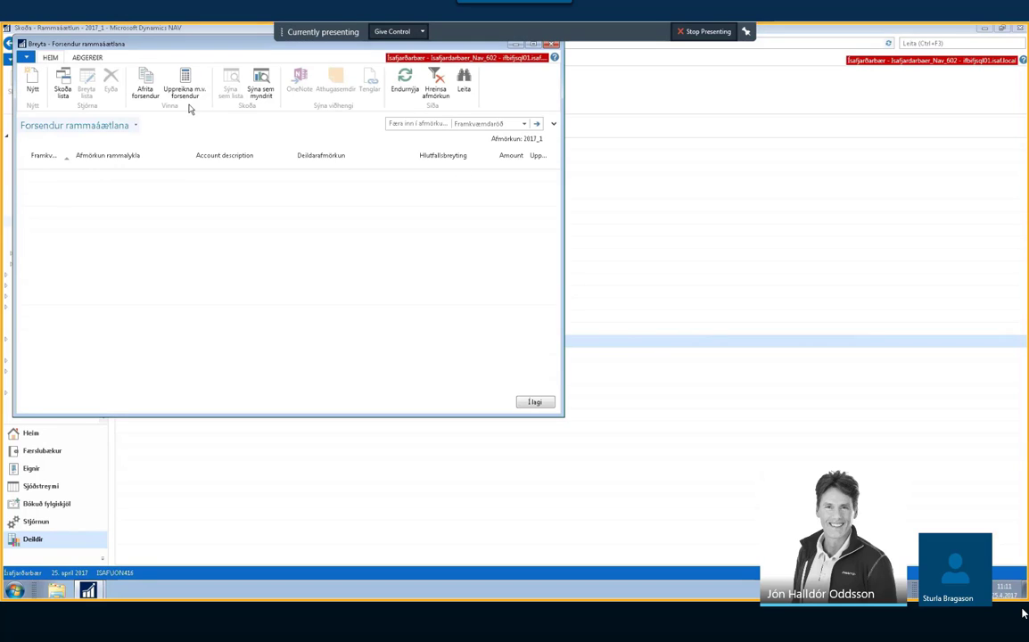
drag(564, 416, 601, 541)
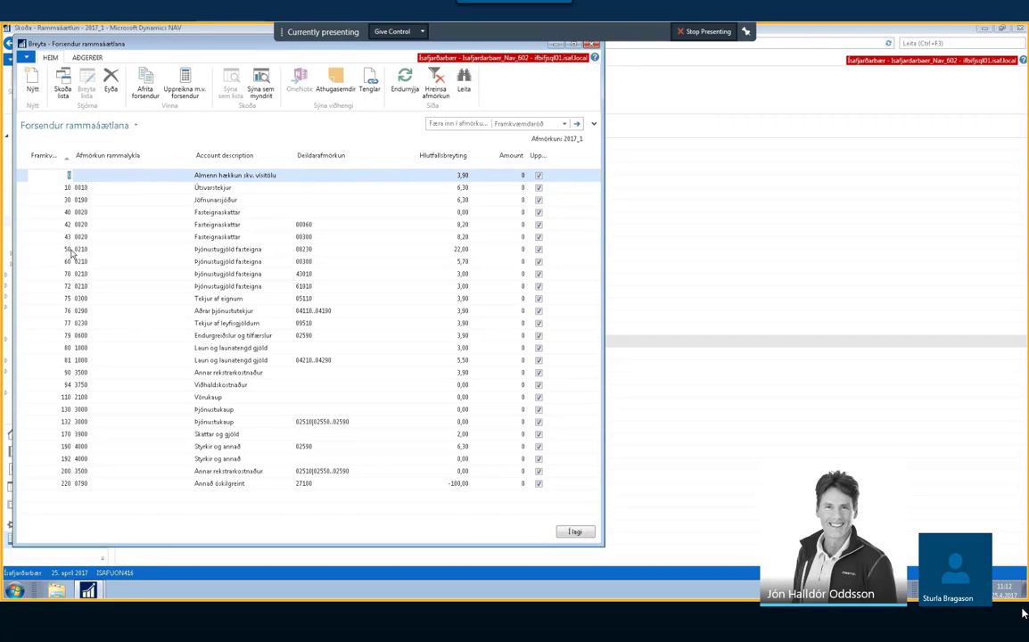
click(66, 177)
click(575, 531)
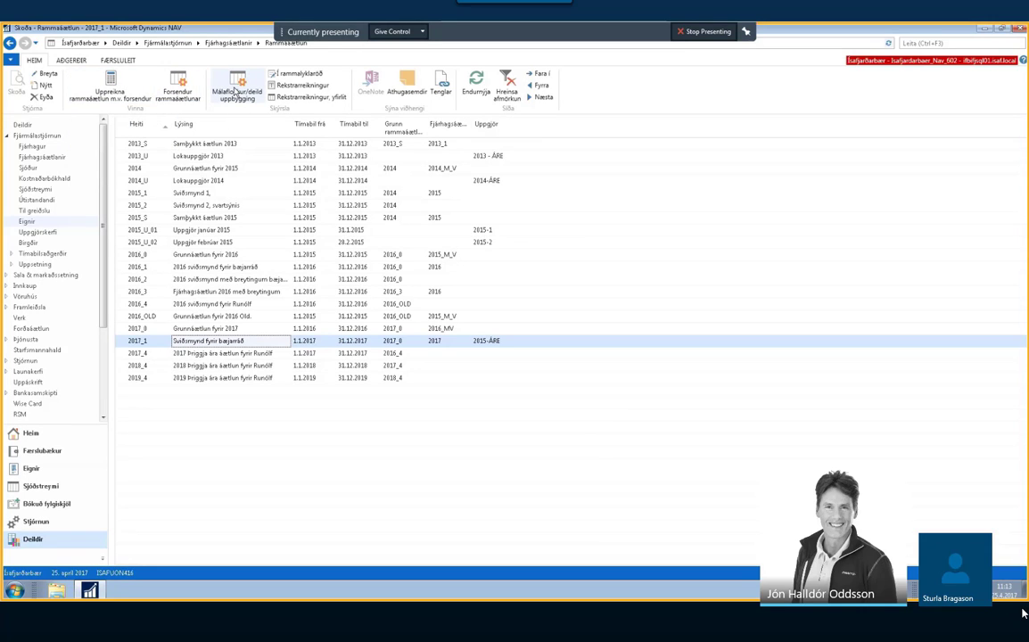
- Open the Málaflokkur/deild uppbygging view of budget 2017_1 in an enlarged window and expand its departments and frame keys
click(236, 91)
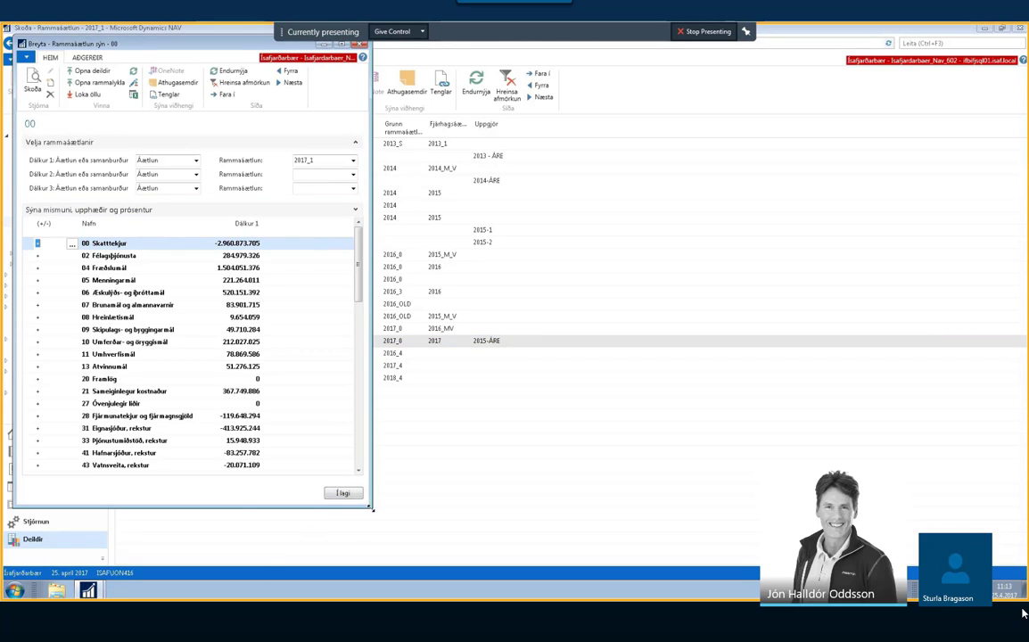
drag(372, 508, 490, 535)
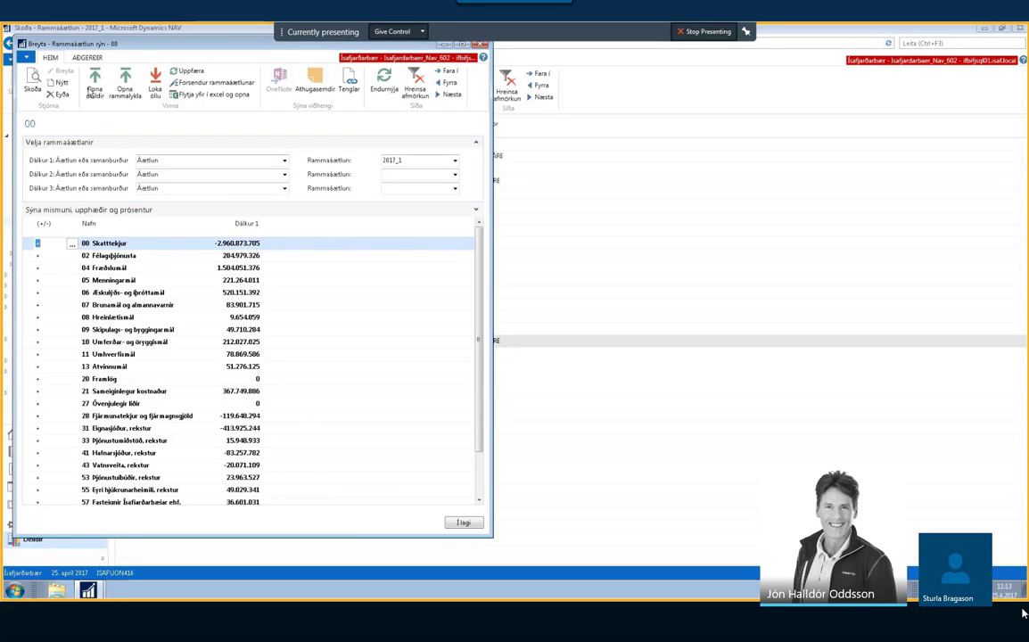
click(93, 85)
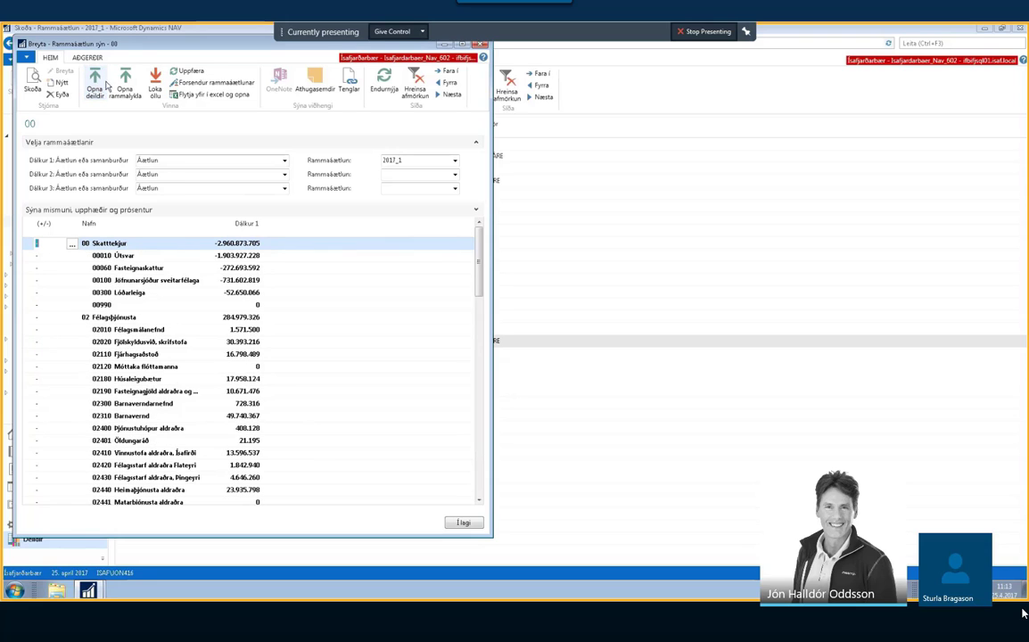
click(124, 84)
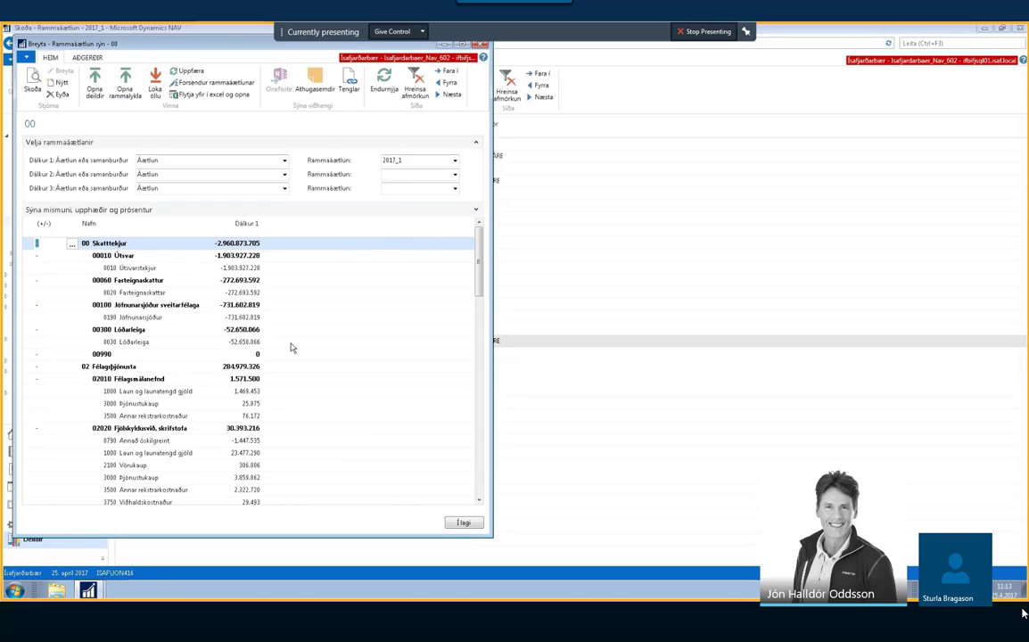
scroll(333, 396, down, 4)
scroll(200, 287, up, 3)
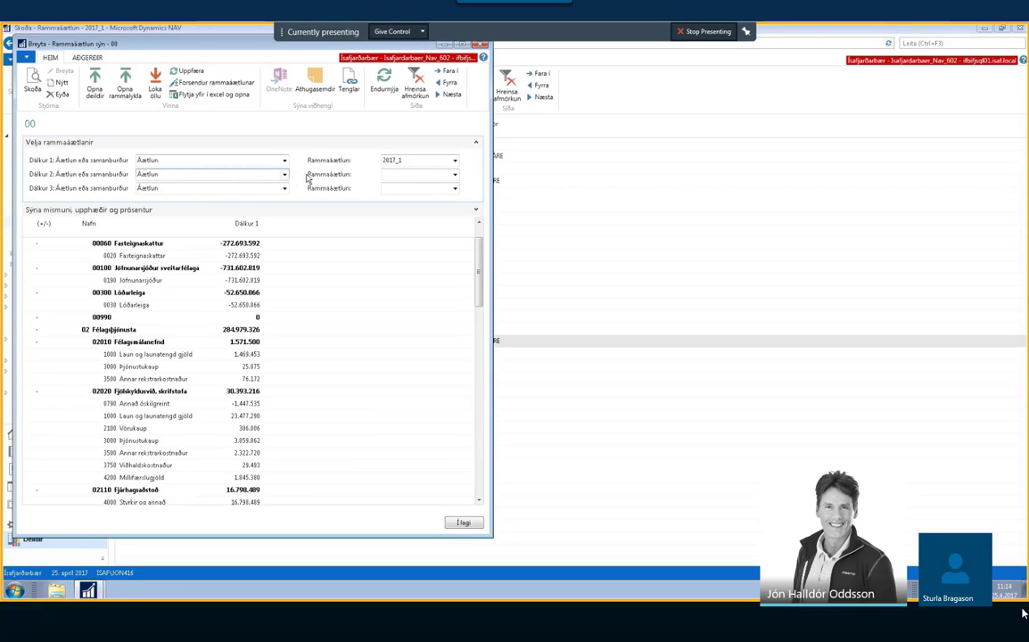
- Choose 2013_S as the Rammaáætlun compared in Dálkur 2
click(392, 174)
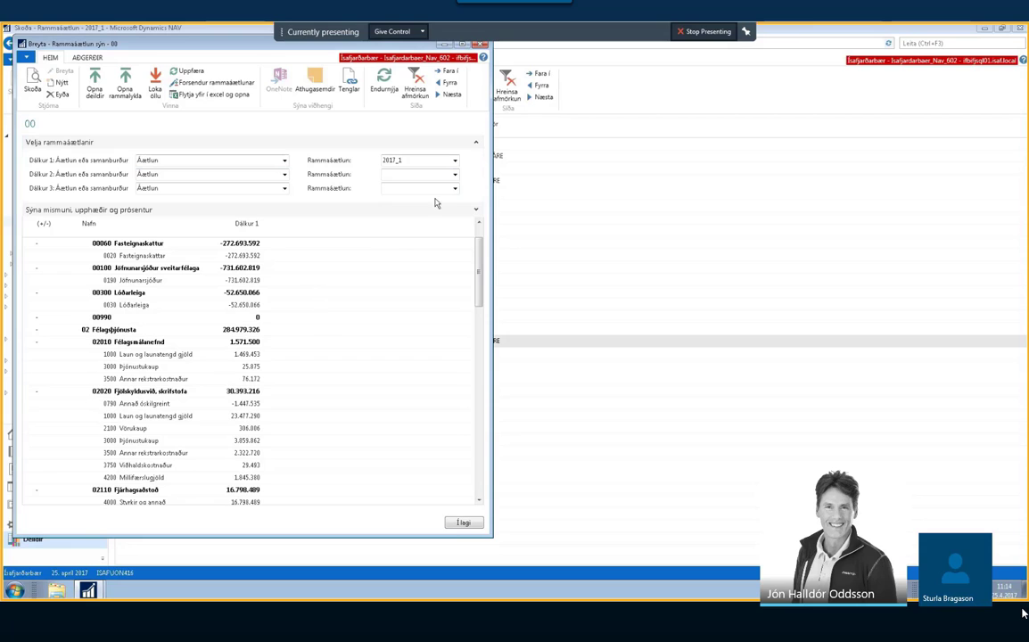
click(454, 176)
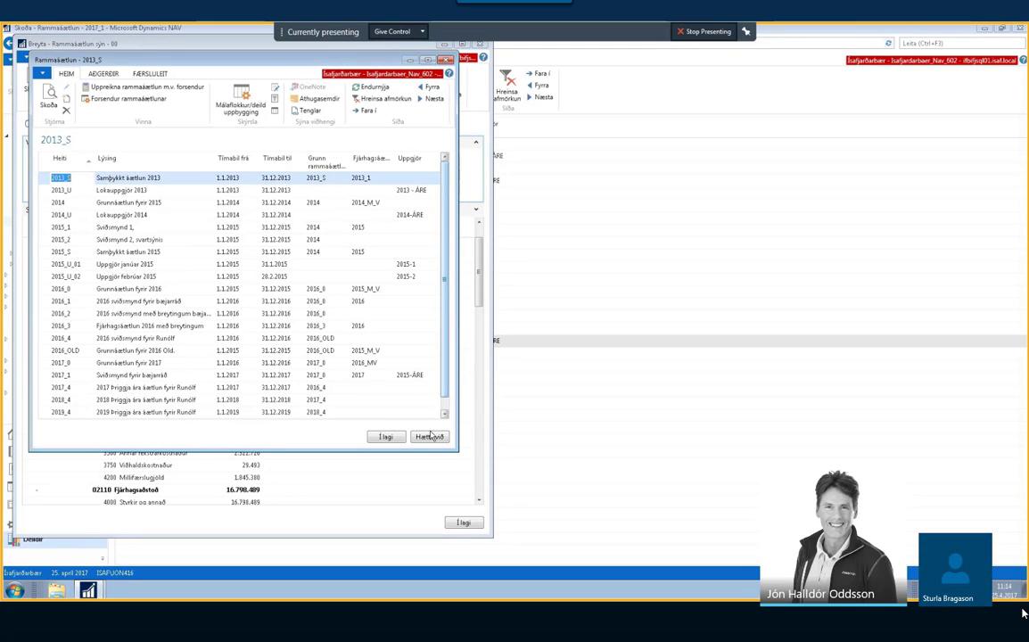
click(385, 436)
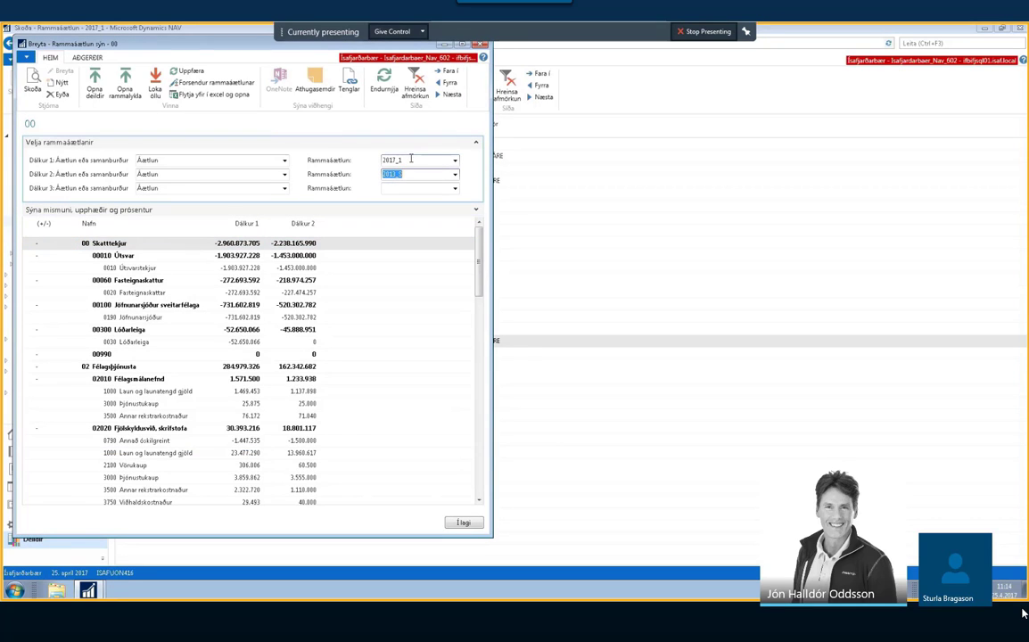
- Set the Rammaáætlun of Dálkur 1 to 2017_0
click(412, 160)
text(0)
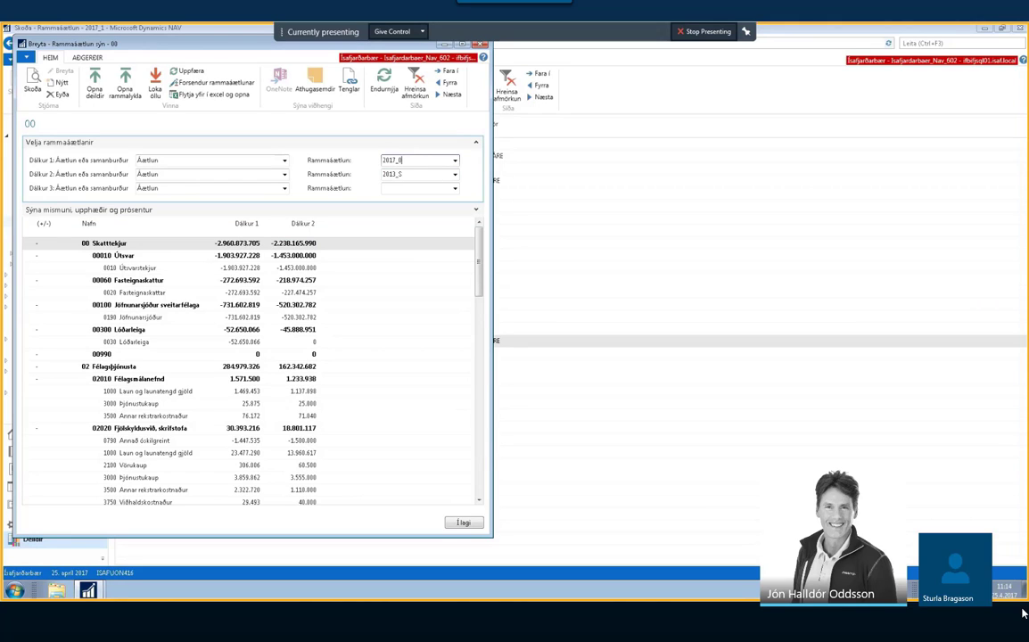
key(Tab)
- Replace the Rammaáætlun of Dálkur 2 with 2017_1
click(406, 174)
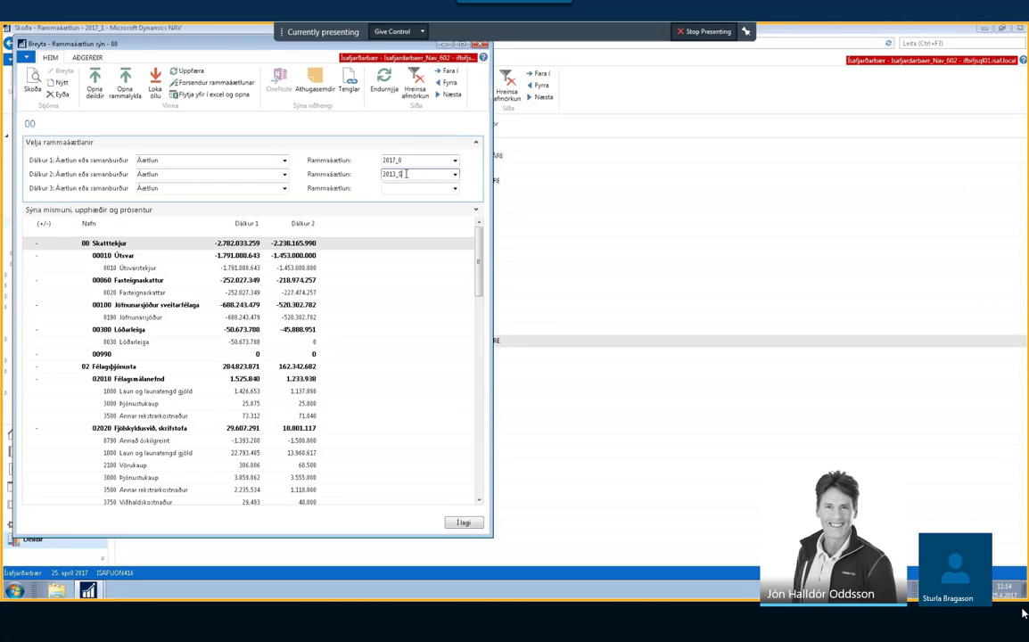
text(201)
key(BackSpace)
key(BackSpace)
key(BackSpace)
key(BackSpace)
key(BackSpace)
key(BackSpace)
text(2)
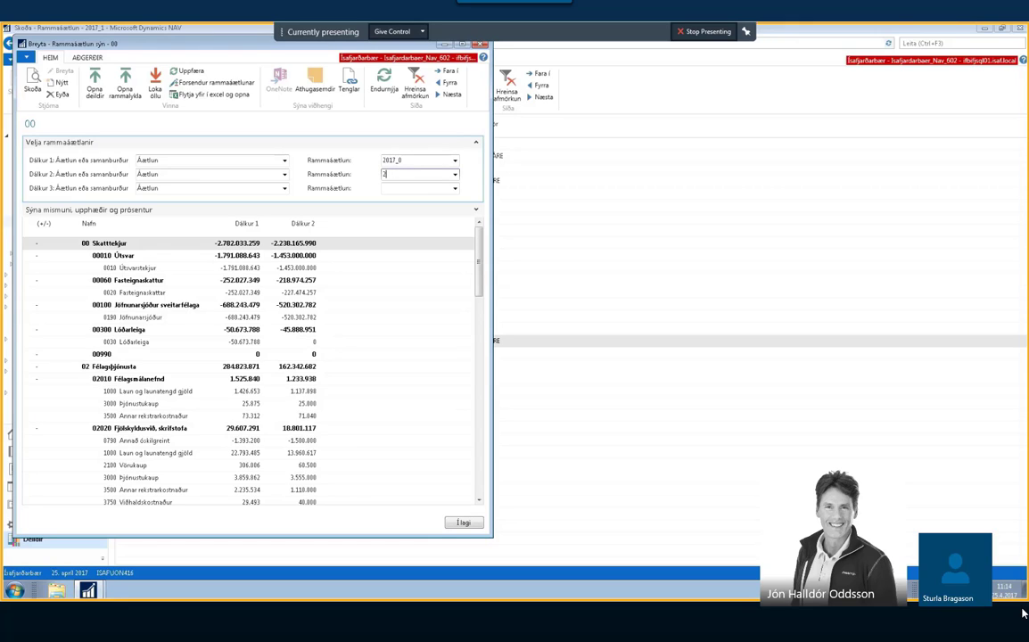
text(017)
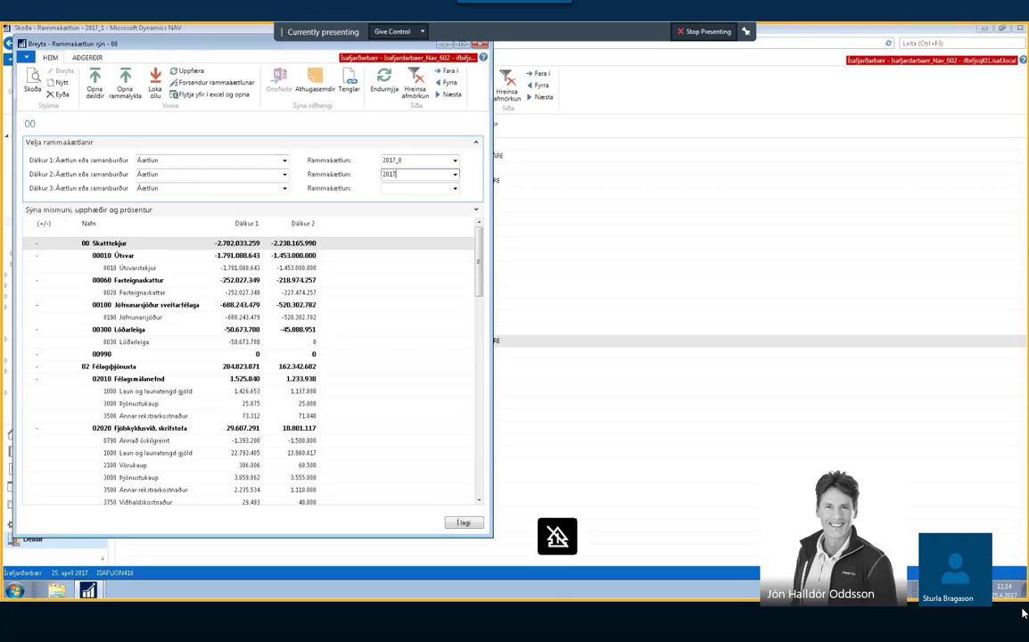
key(BackSpace)
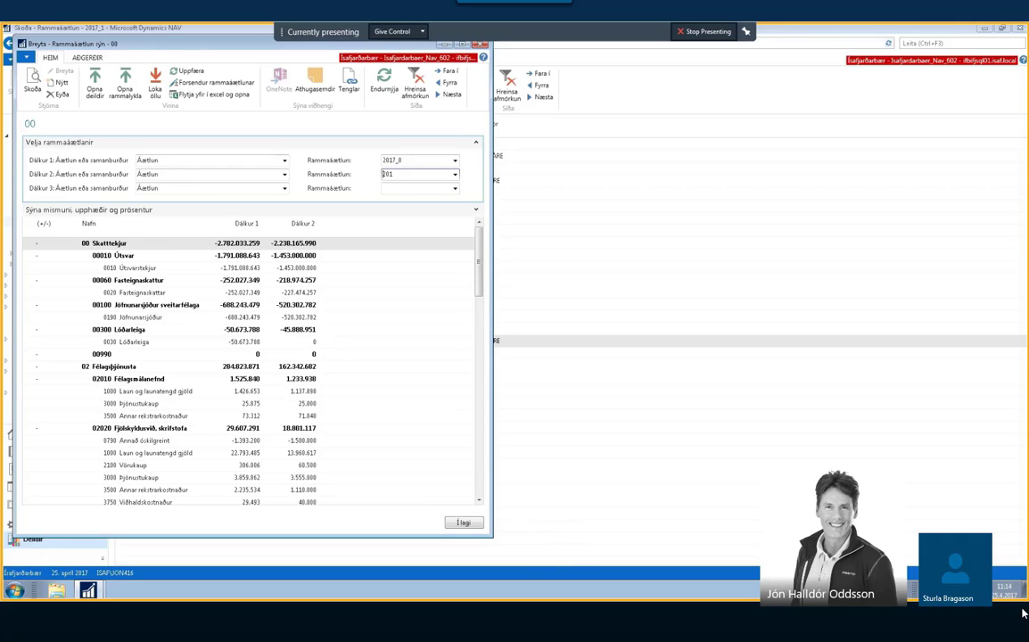
drag(416, 175, 358, 177)
text(201)
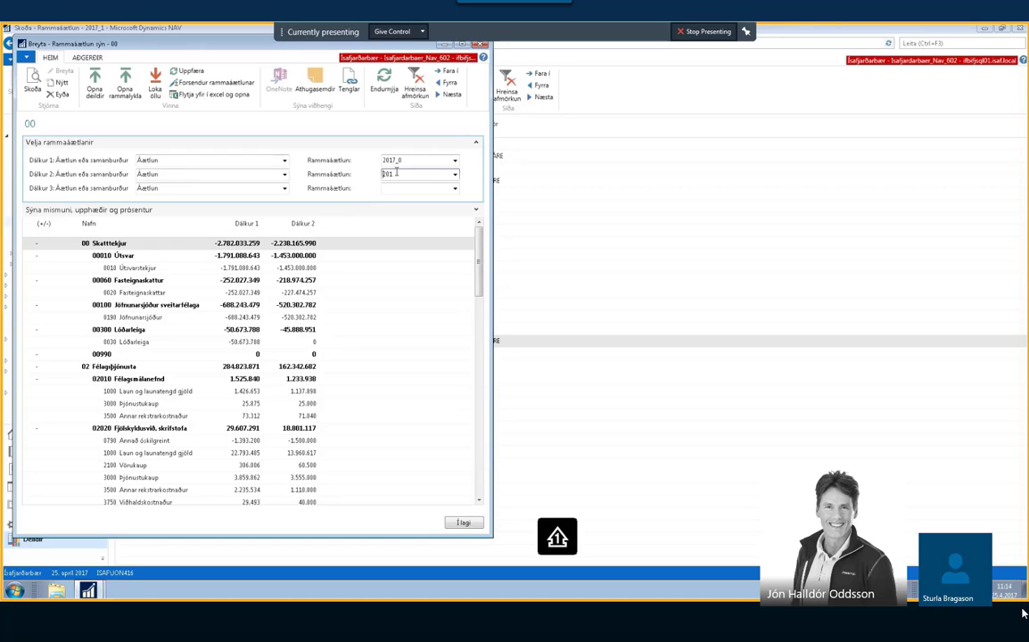
text(2017_1)
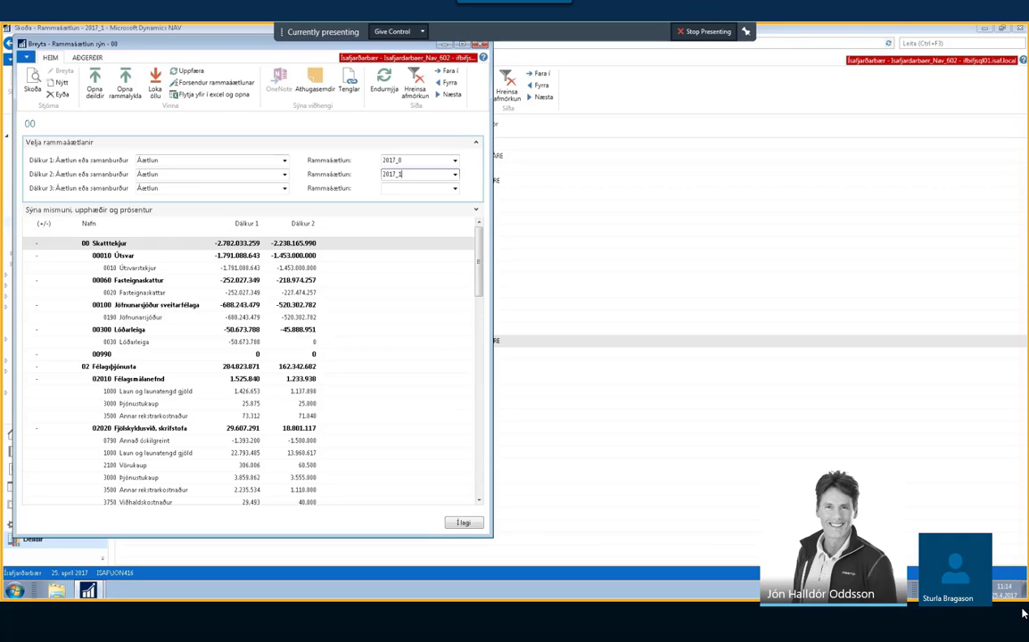
key(Tab)
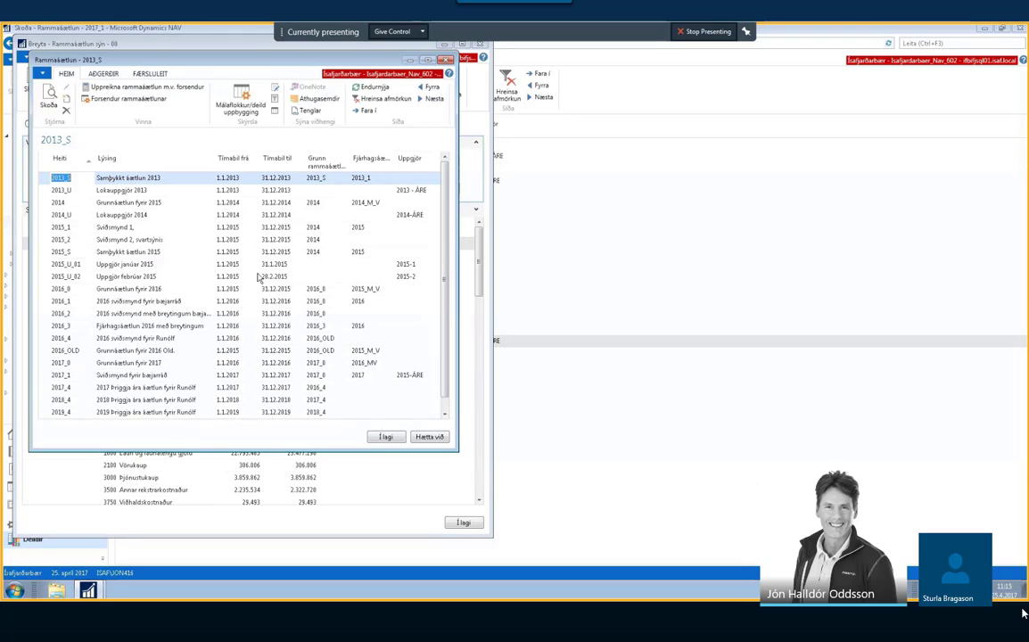
- Look through the budgets available for Dálkur 3 and close the list without choosing one
scroll(188, 345, down, 1)
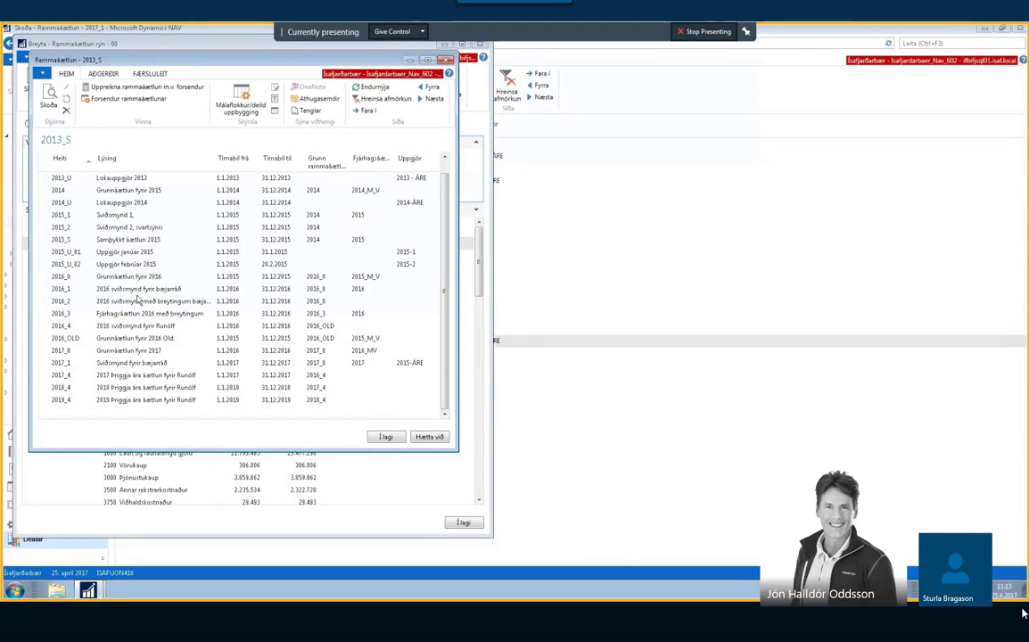
click(426, 438)
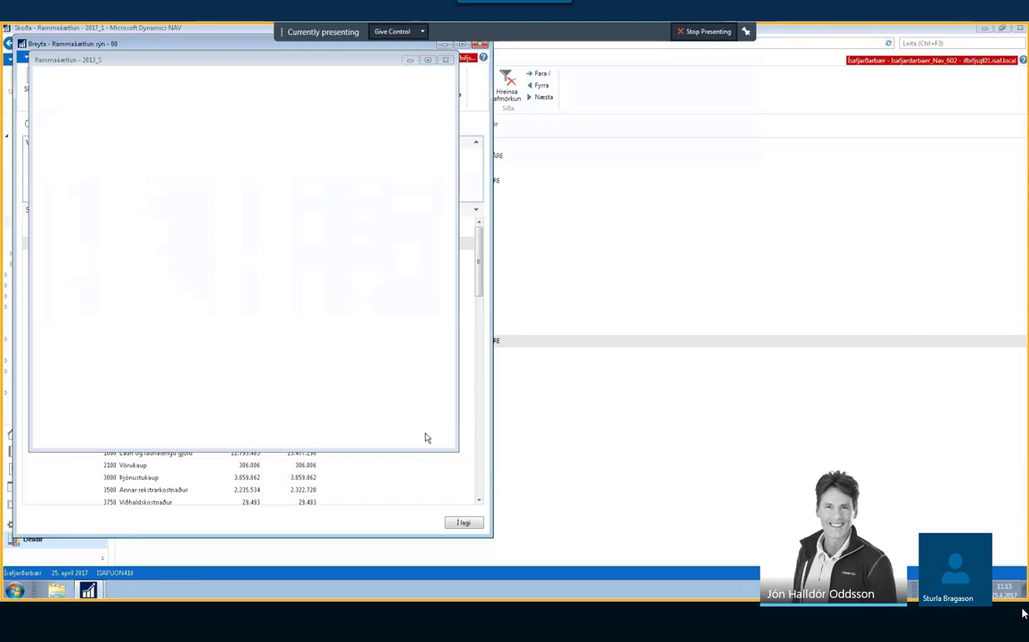
click(282, 305)
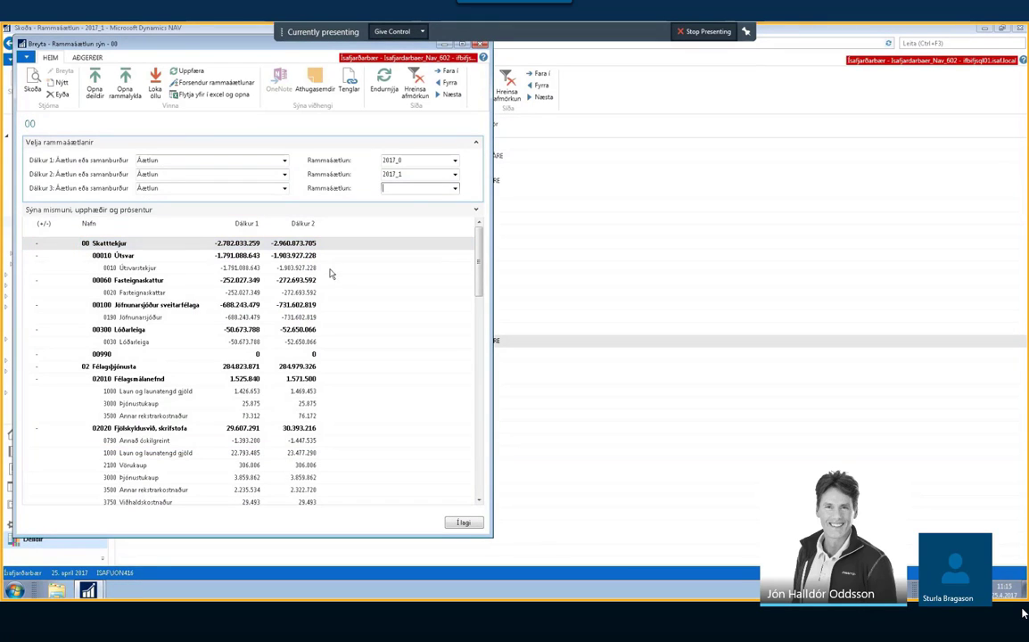
- Show Dálkur 2 as a percentage of Dálkur 1 and the difference Dálkur 2 - 1, and review the resulting columns
click(476, 211)
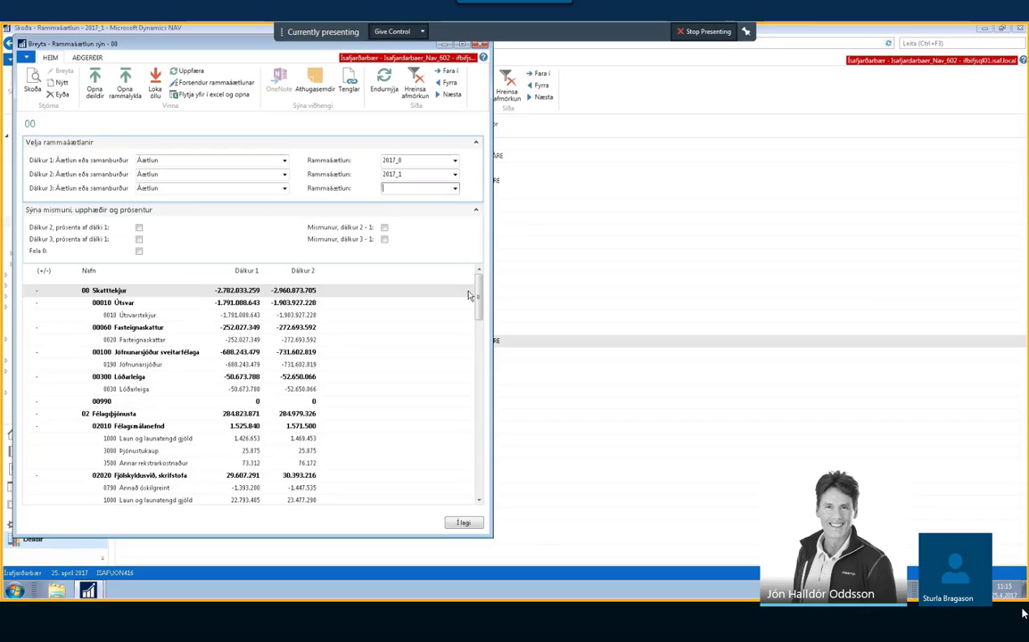
click(138, 227)
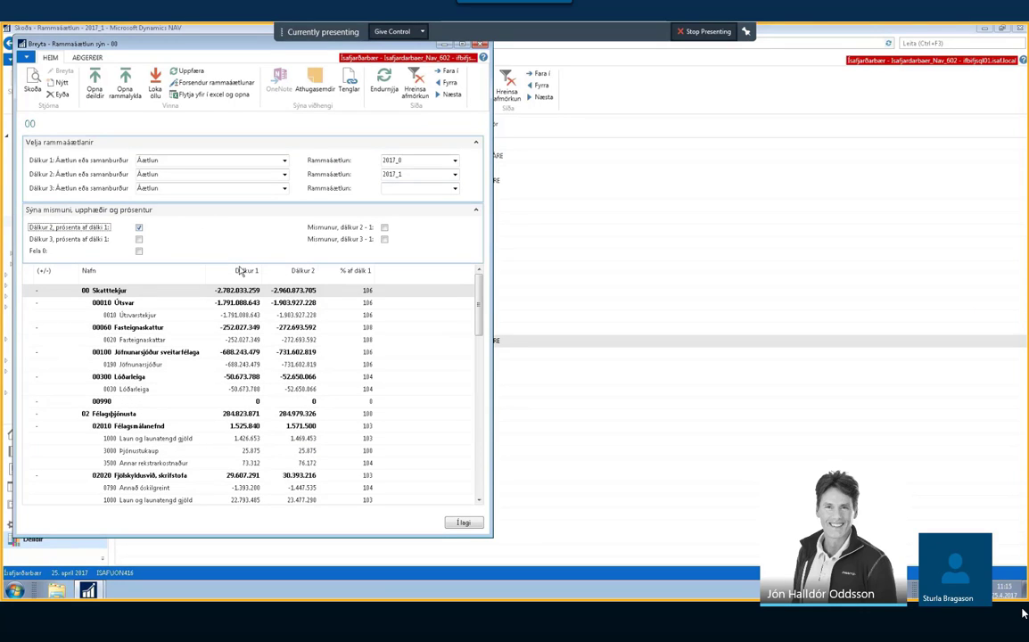
click(384, 227)
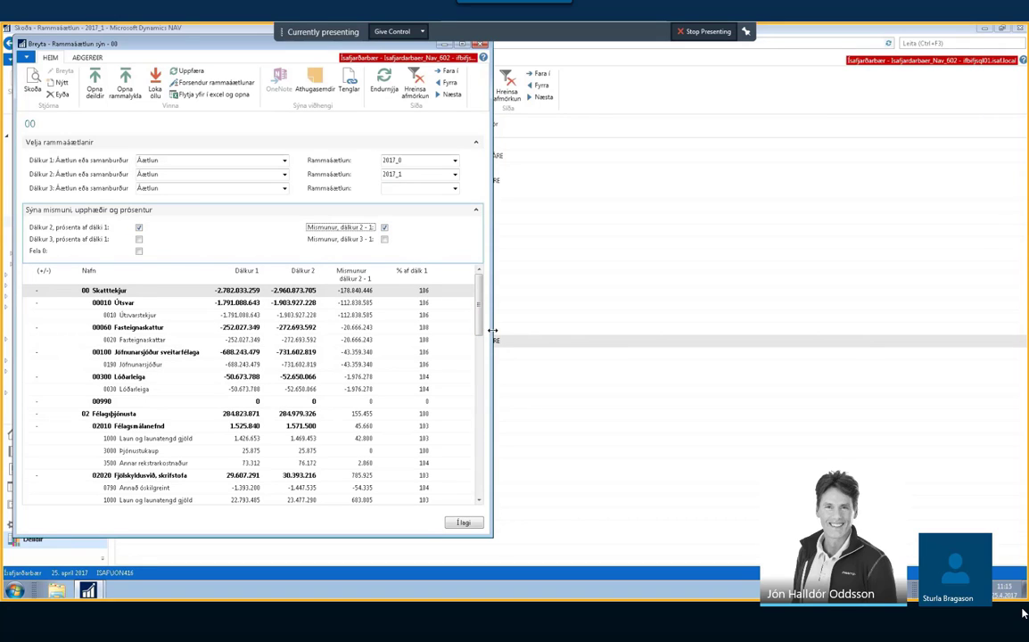
scroll(357, 379, down, 3)
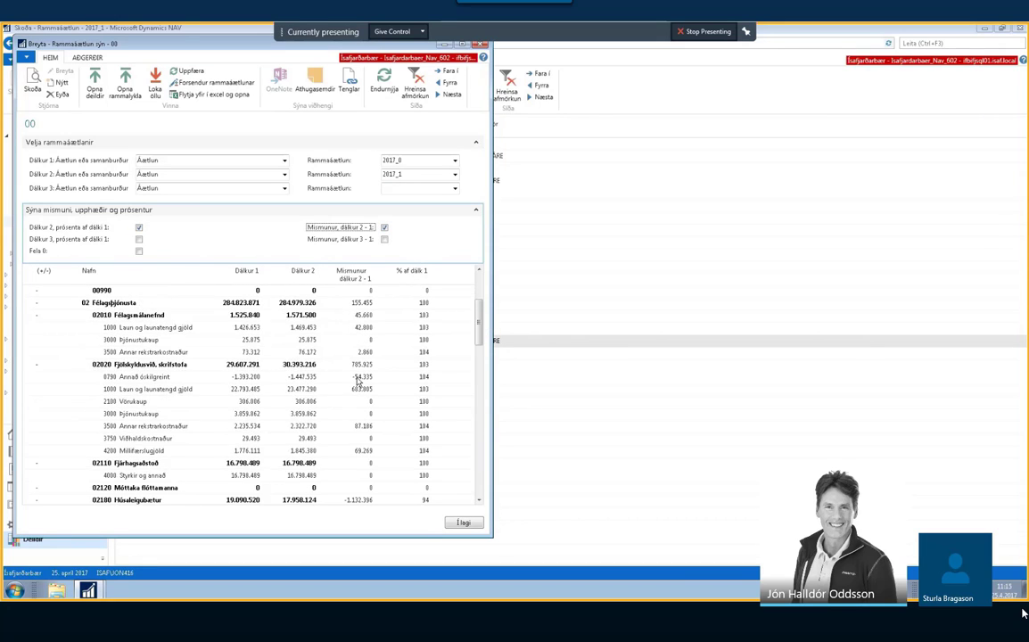
- Look through the department lines comparing budgets 2017_0 and 2017_1, then close the comparison view
scroll(358, 381, down, 15)
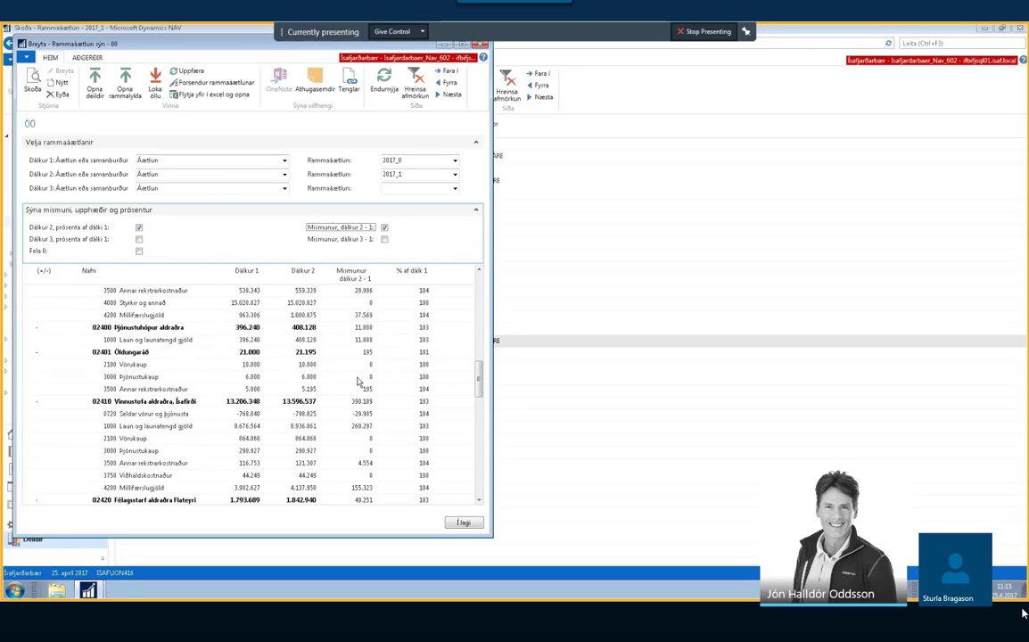
scroll(358, 381, down, 1)
scroll(358, 381, down, 8)
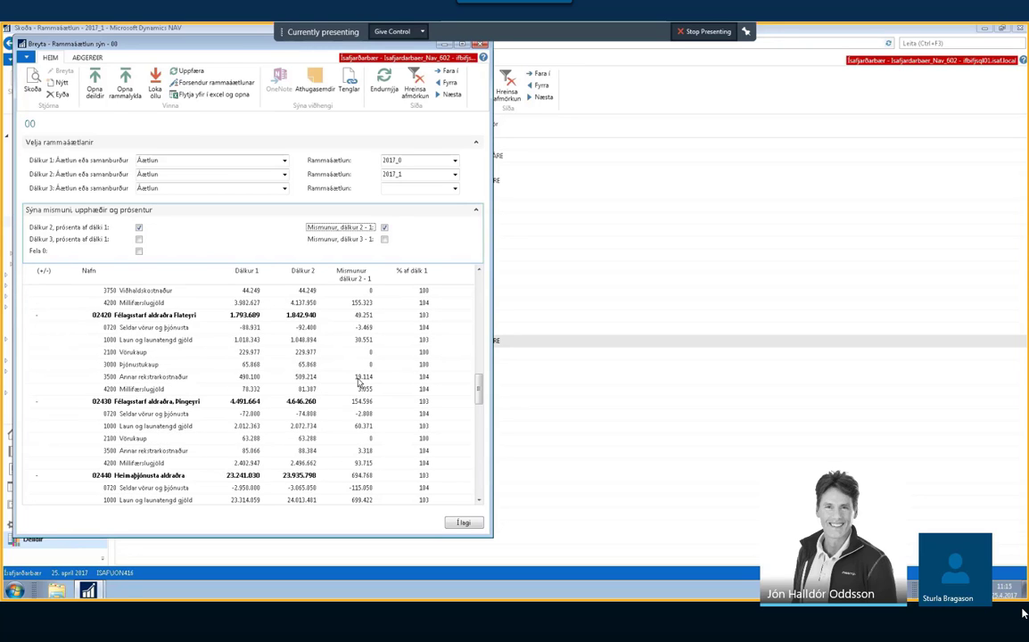
scroll(359, 382, down, 2)
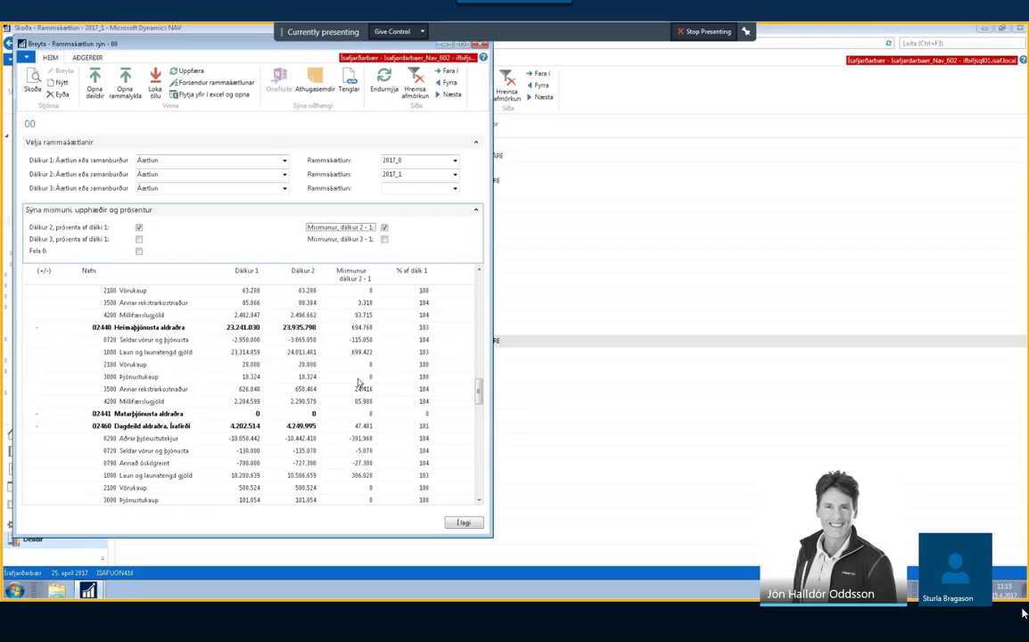
scroll(359, 370, up, 3)
scroll(359, 364, up, 3)
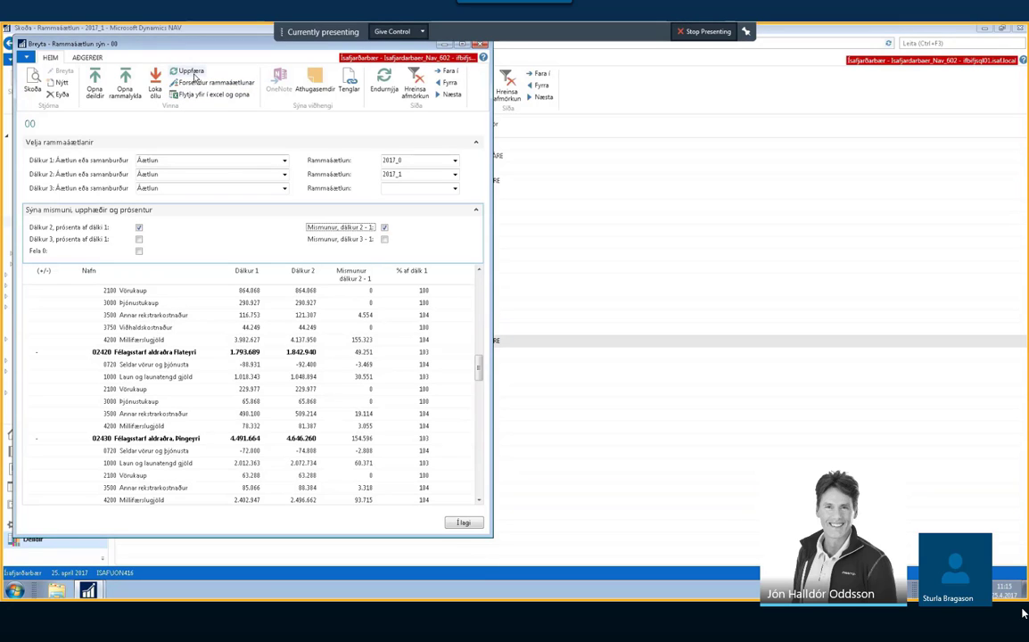
click(463, 522)
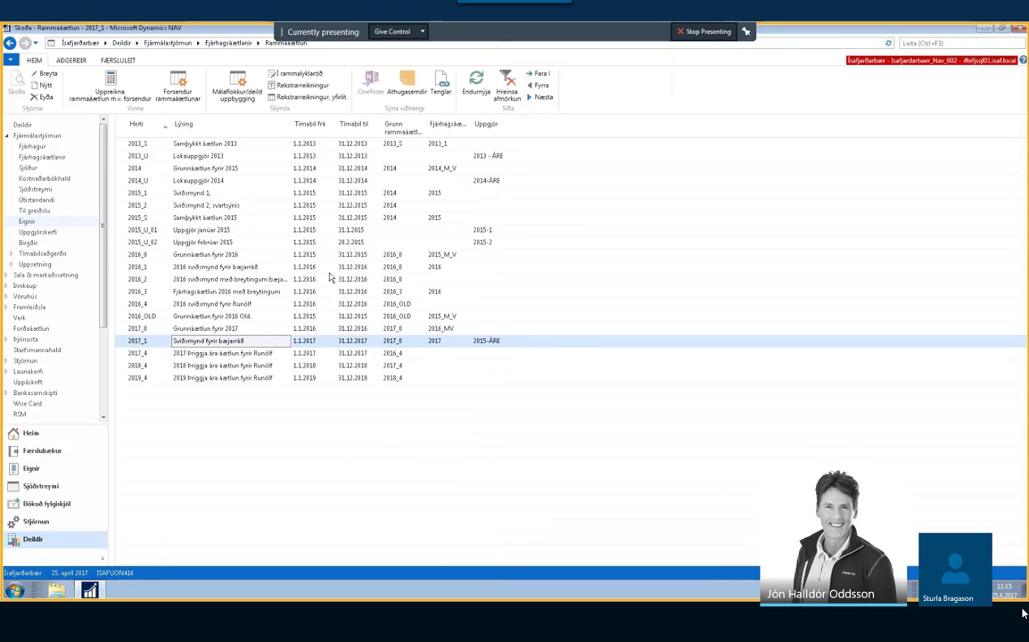
- Open the Rekstrarreikningur for budget 2017_1 in an enlarged window and set its Yfirlit to REKSTUR
click(287, 87)
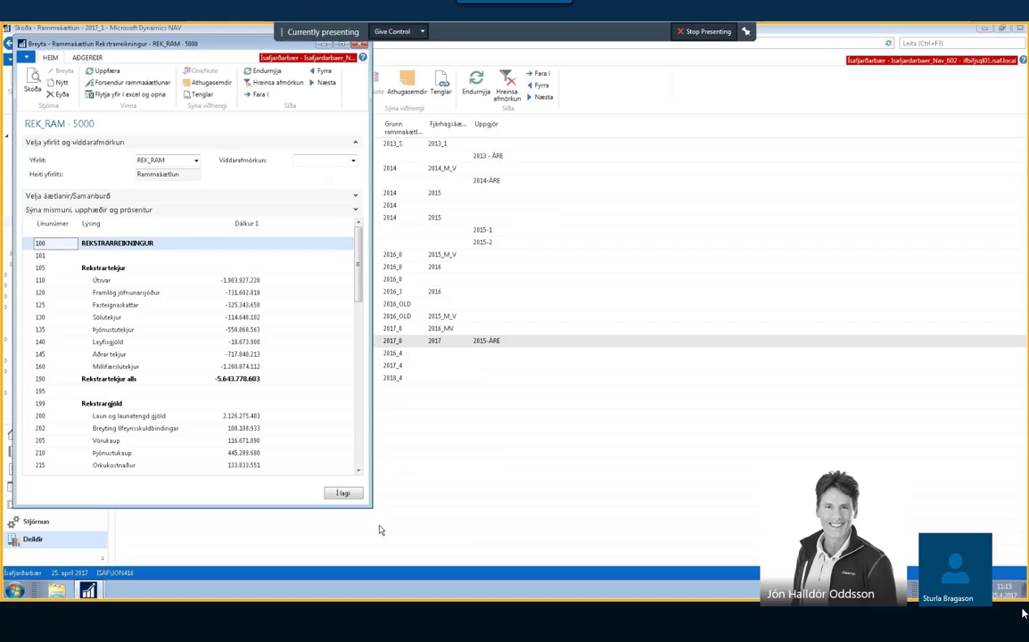
drag(371, 505, 467, 550)
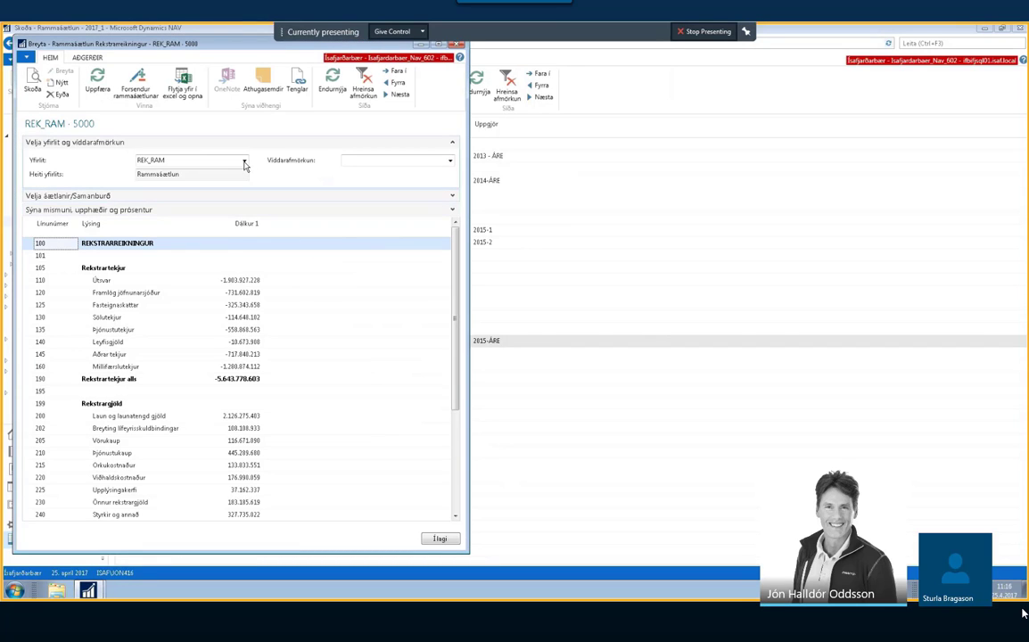
click(243, 160)
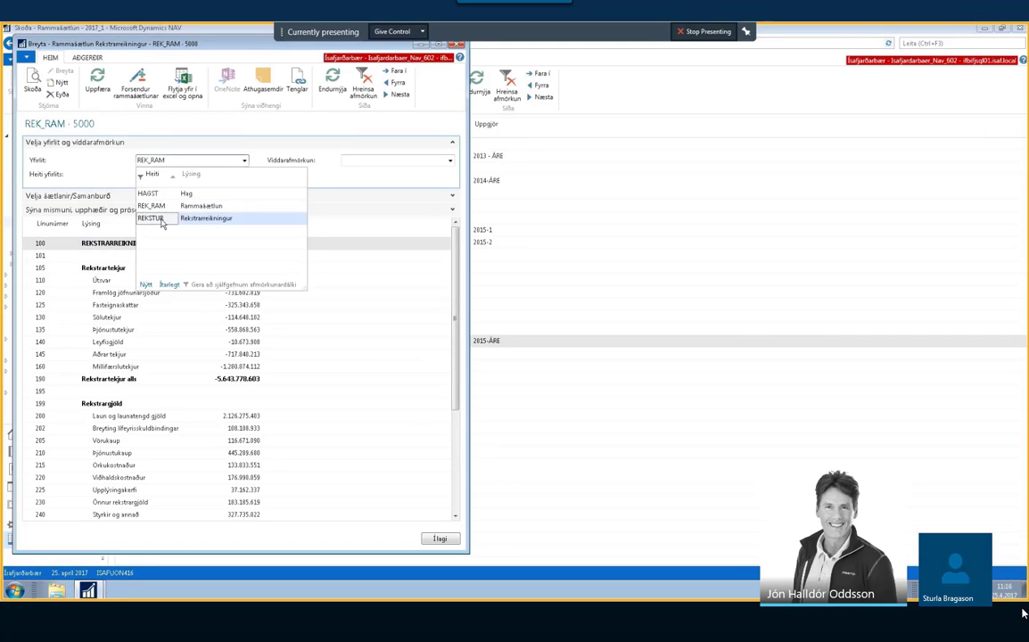
click(151, 218)
key(Tab)
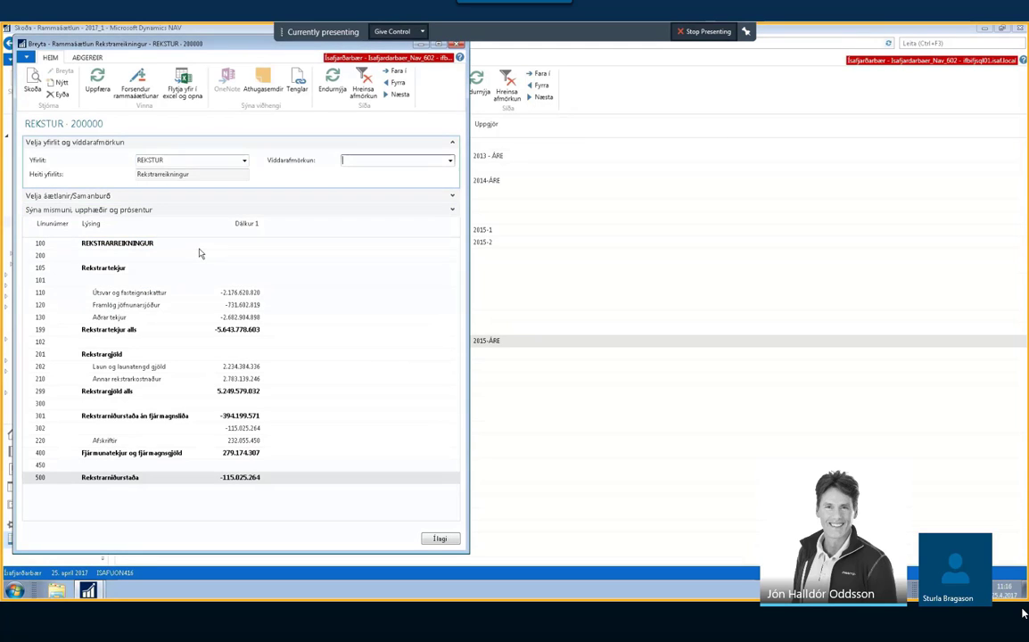
- Set Yfirlit back to REK_RAM and limit the statement to department 04210 with Víddarafmörkun, checking the lines down to Rekstrarniðurstaða
click(243, 160)
click(167, 205)
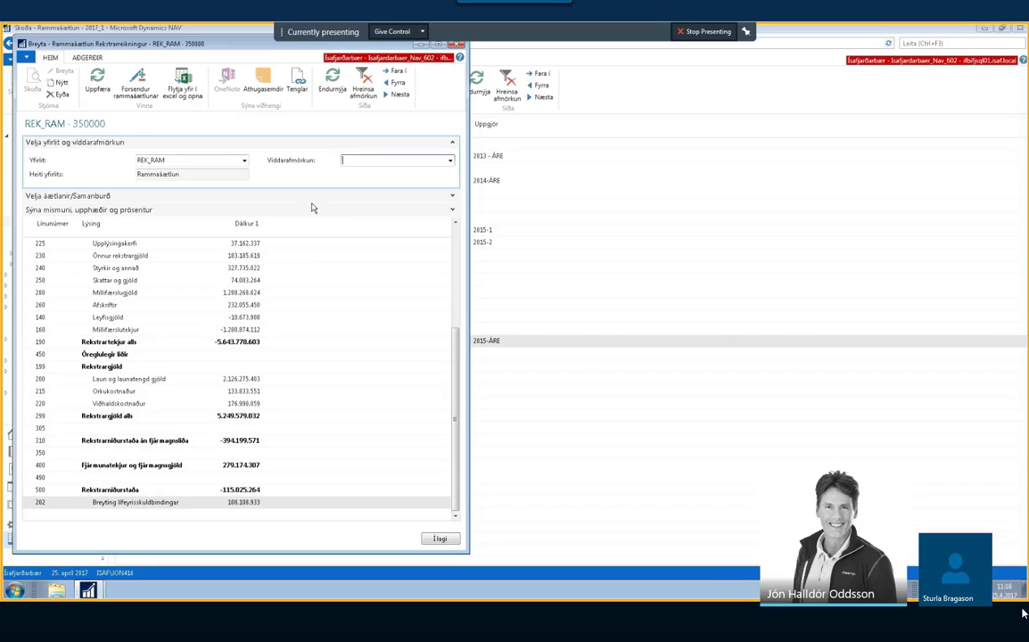
click(374, 160)
text(04210)
key(Tab)
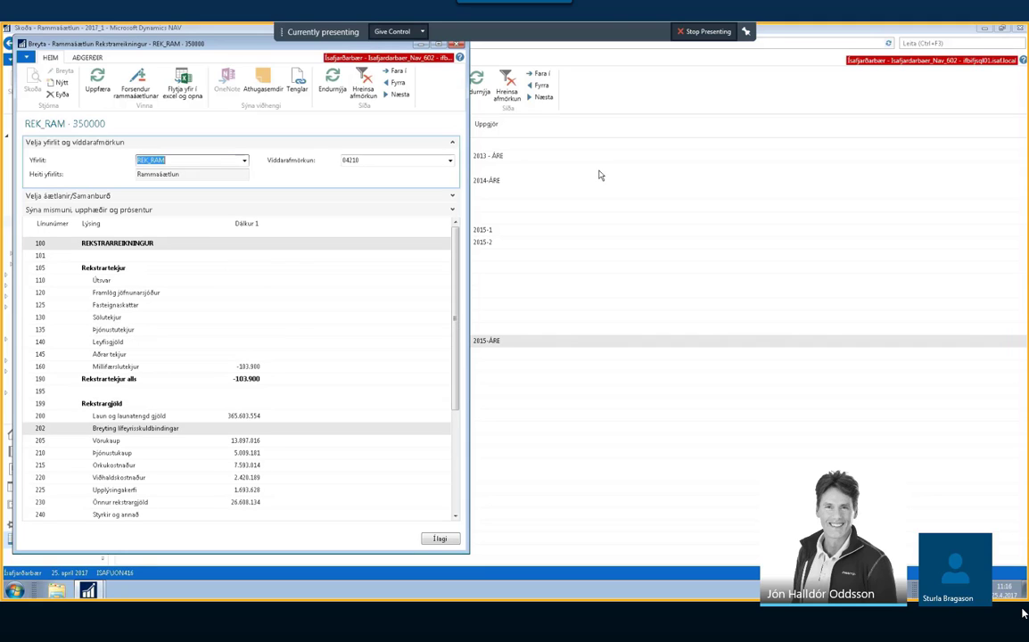
scroll(267, 383, down, 4)
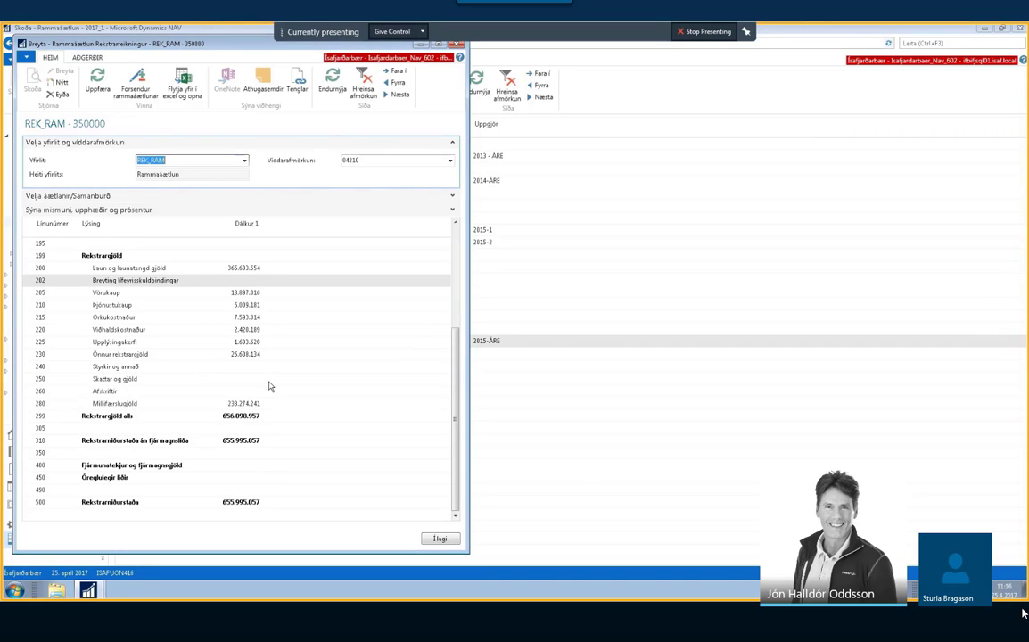
scroll(270, 386, up, 4)
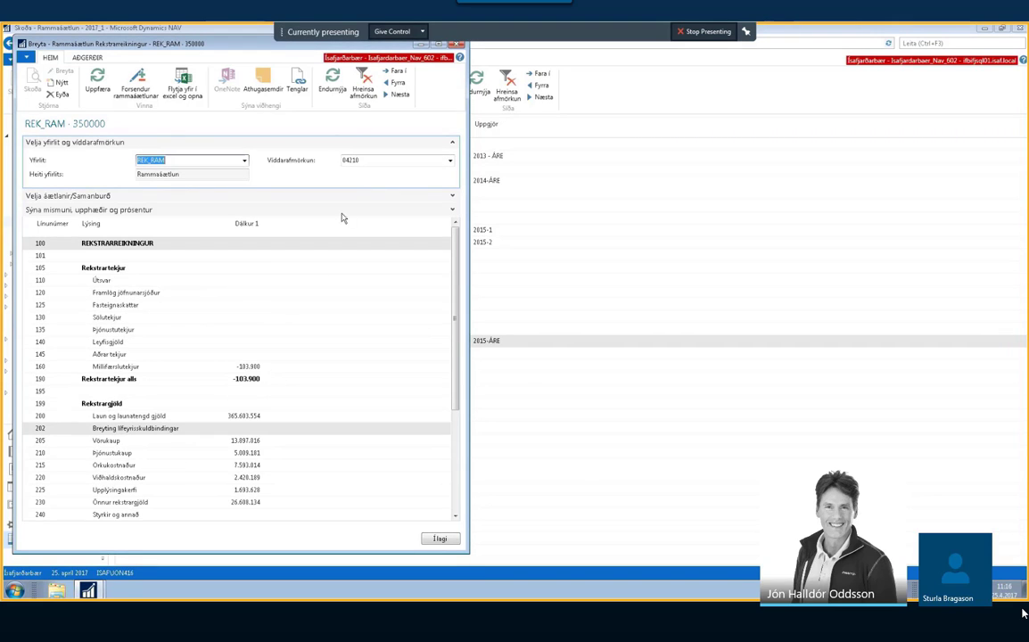
- Change Víddarafmörkun to 04* and look through the income statement lines for all departments starting with 04
click(377, 156)
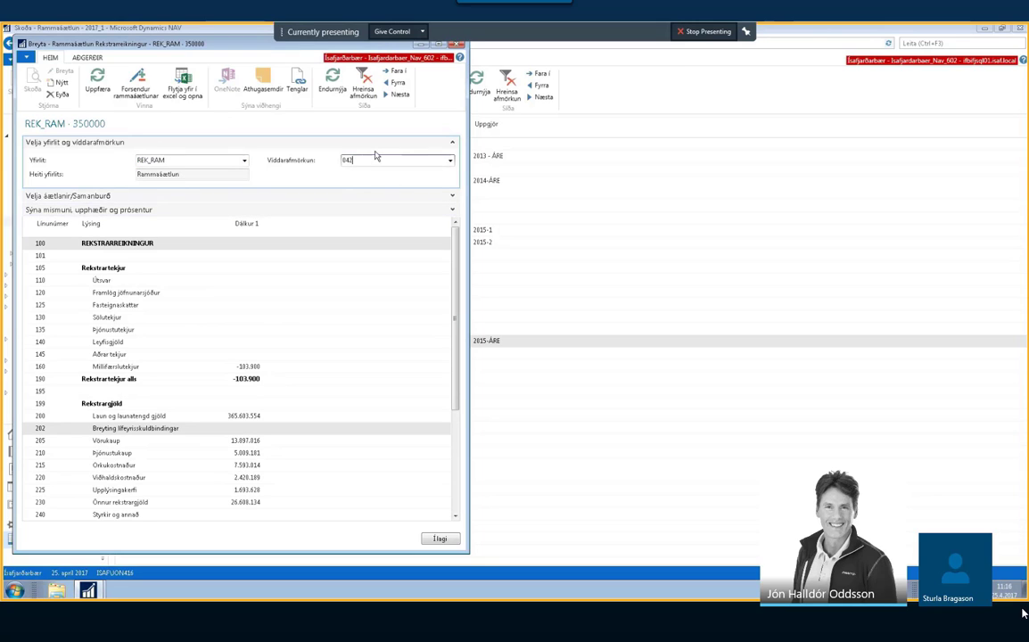
text(1)
key(shift+Tab)
scroll(370, 337, down, 2)
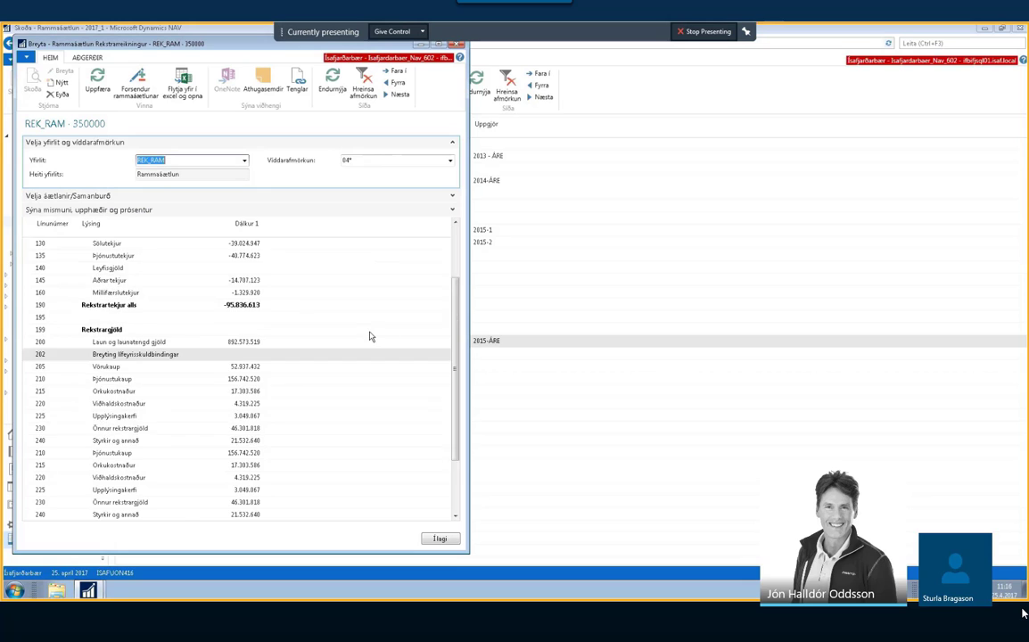
scroll(370, 337, down, 2)
scroll(371, 337, up, 4)
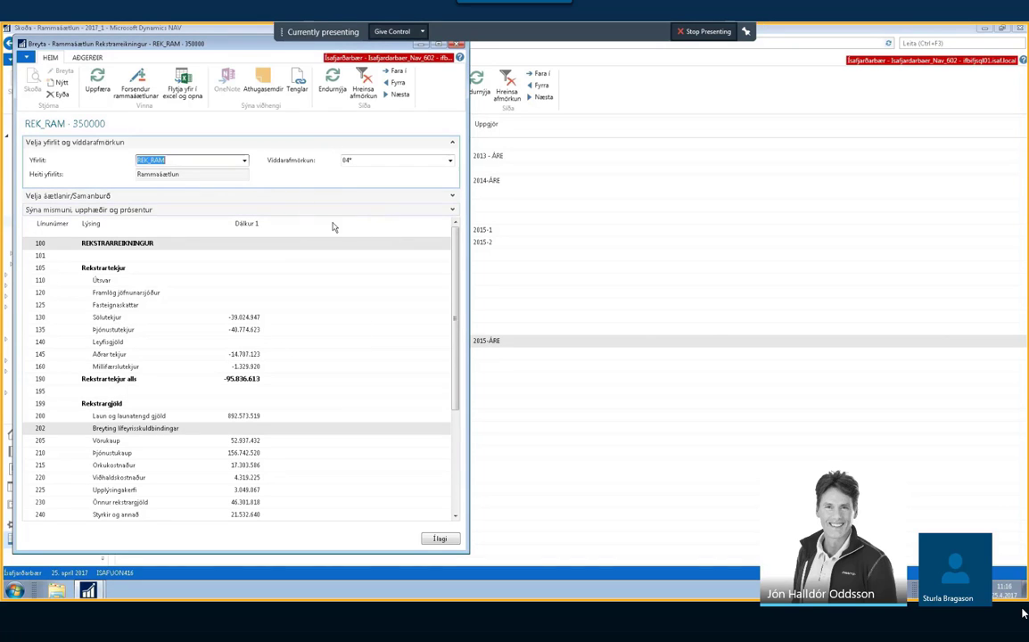
- View the Forsendur rammaáætlana of budget 2017_1, then close them and the income statement
click(139, 98)
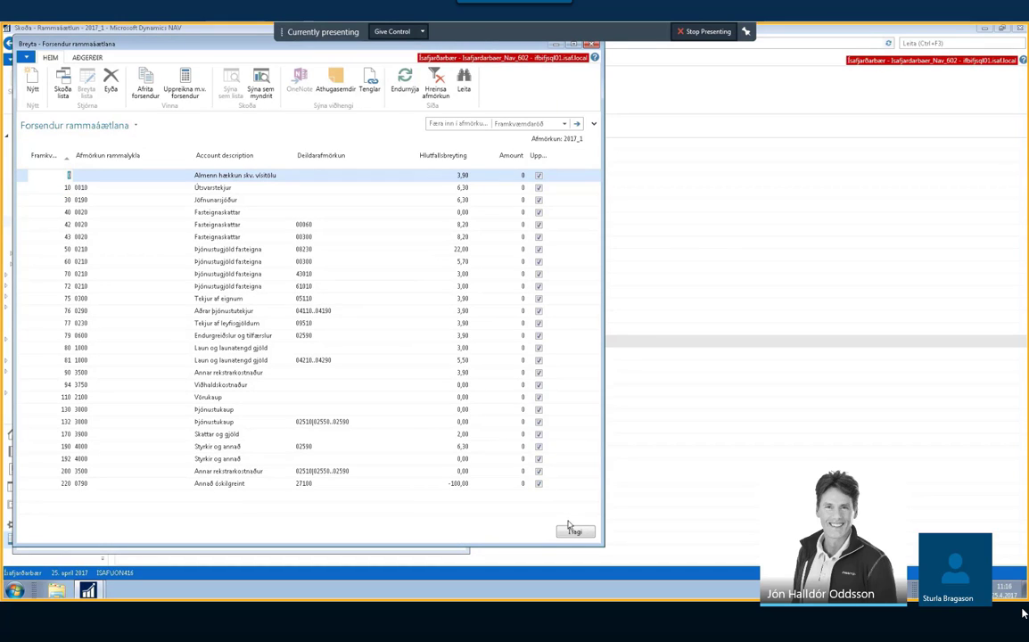
click(584, 536)
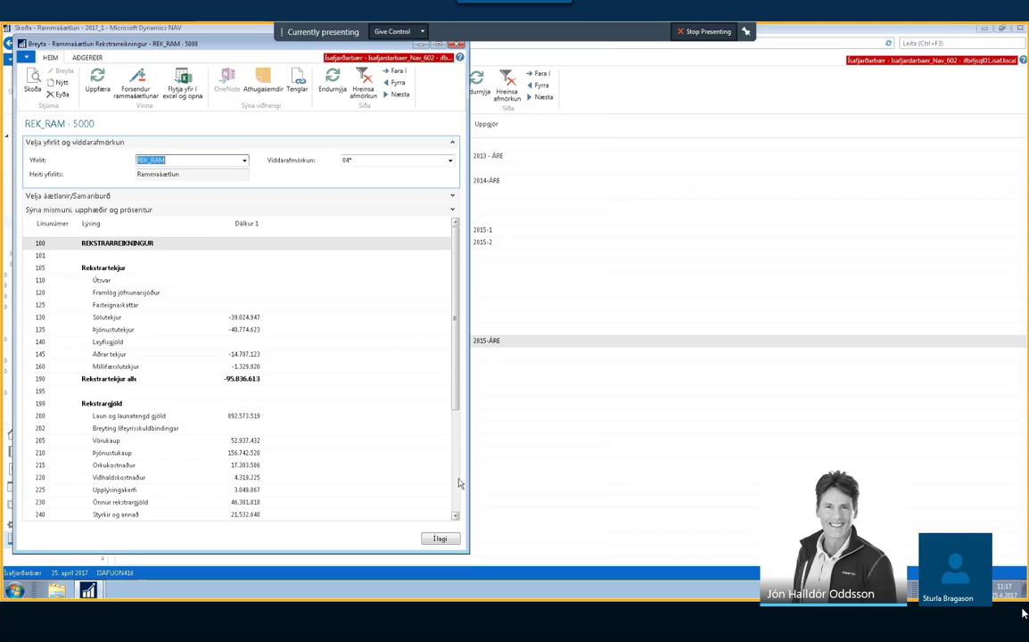
click(441, 539)
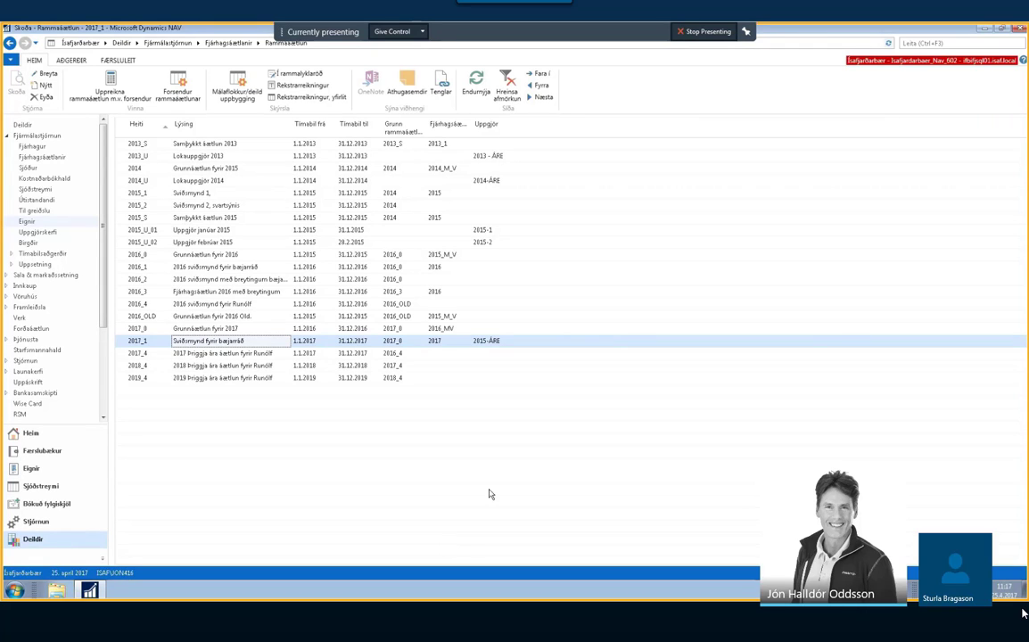
- Return to the Fjárhagsáætlanir page, look through the account lines of the 2017 Áætlun and close it
click(72, 60)
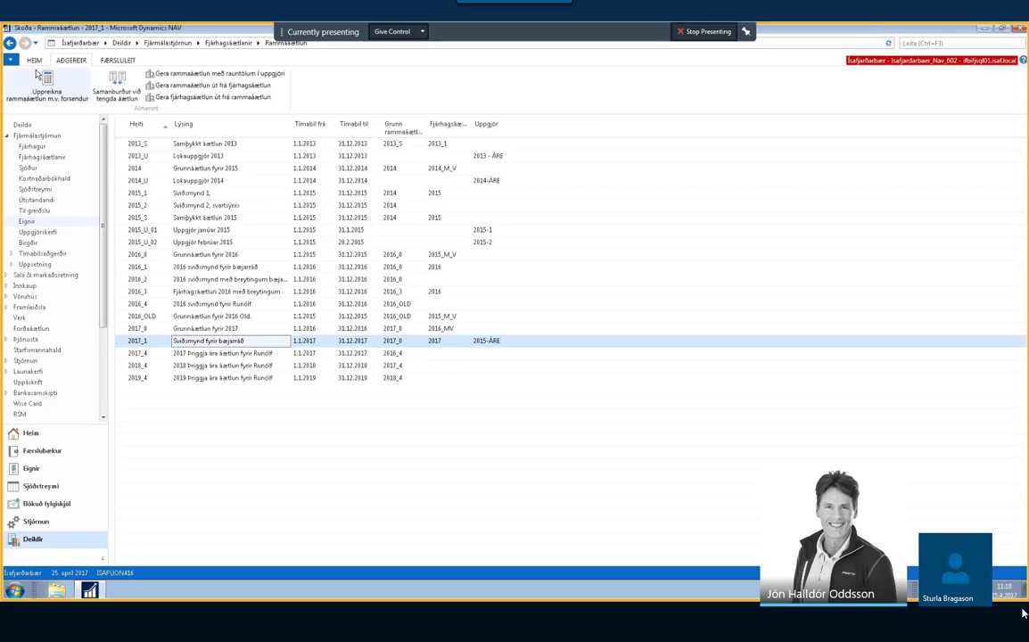
click(8, 43)
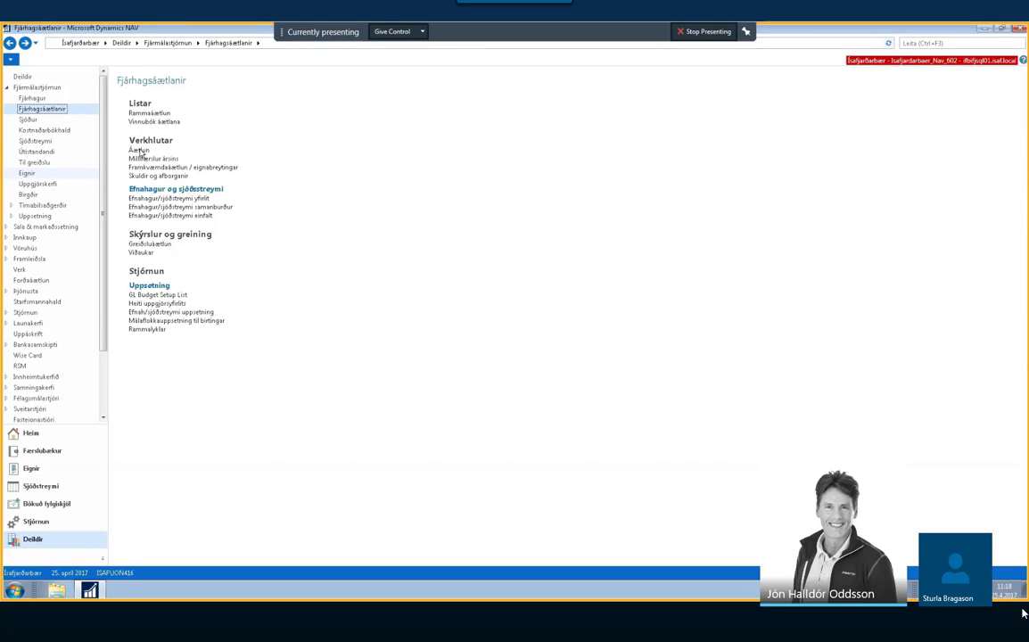
click(139, 152)
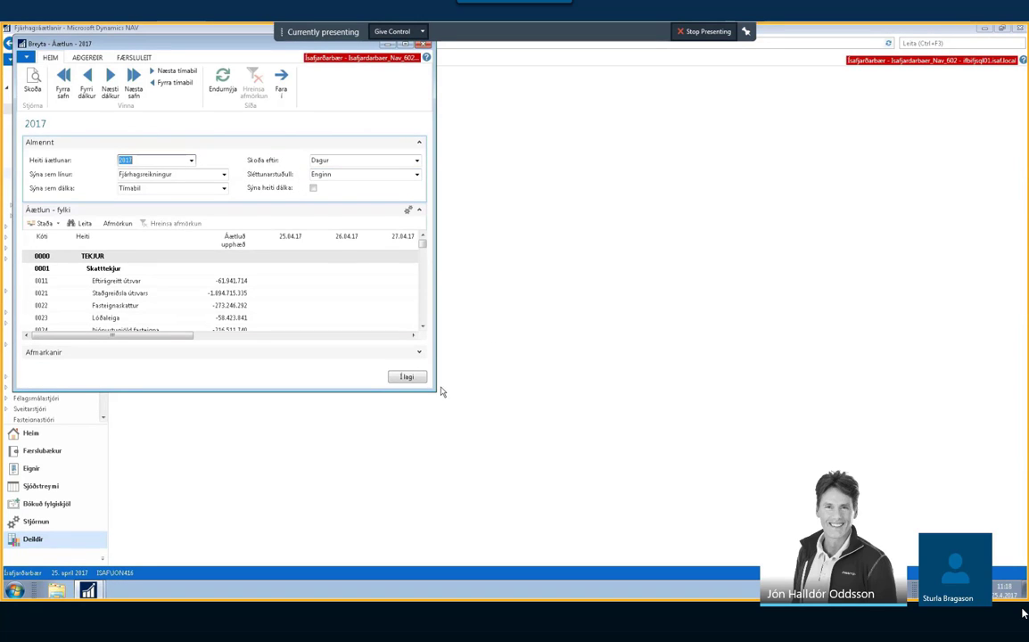
drag(436, 391, 611, 486)
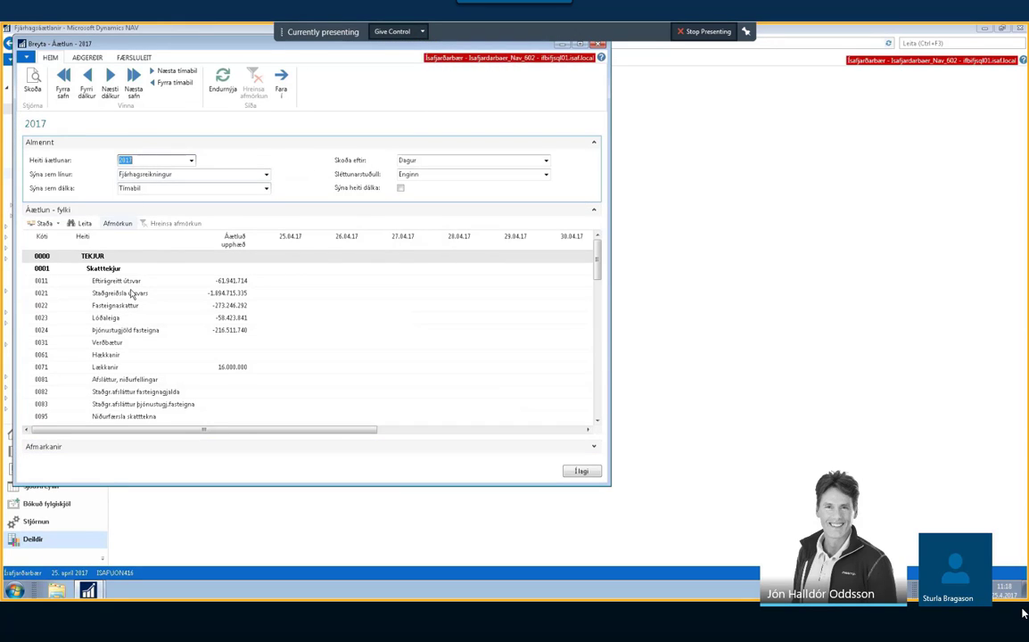
scroll(211, 317, down, 5)
scroll(212, 317, down, 5)
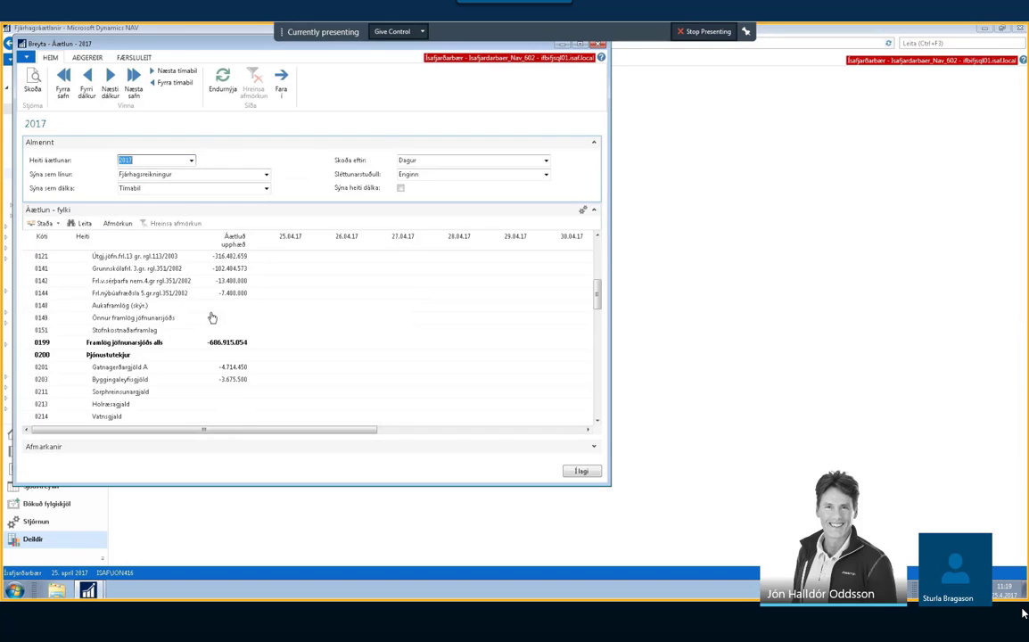
scroll(211, 317, up, 6)
scroll(211, 317, up, 4)
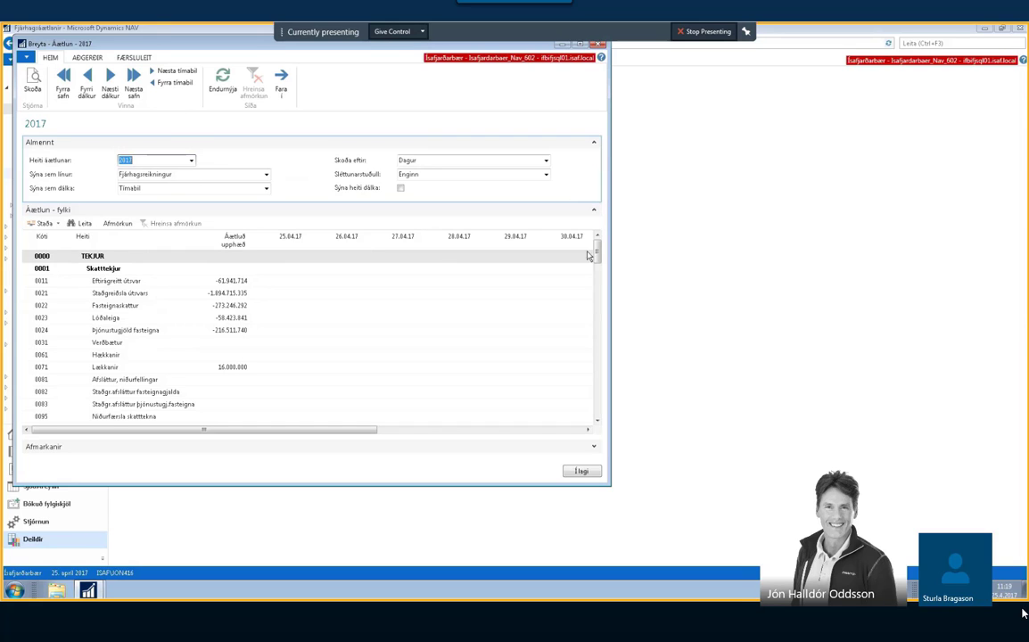
click(575, 470)
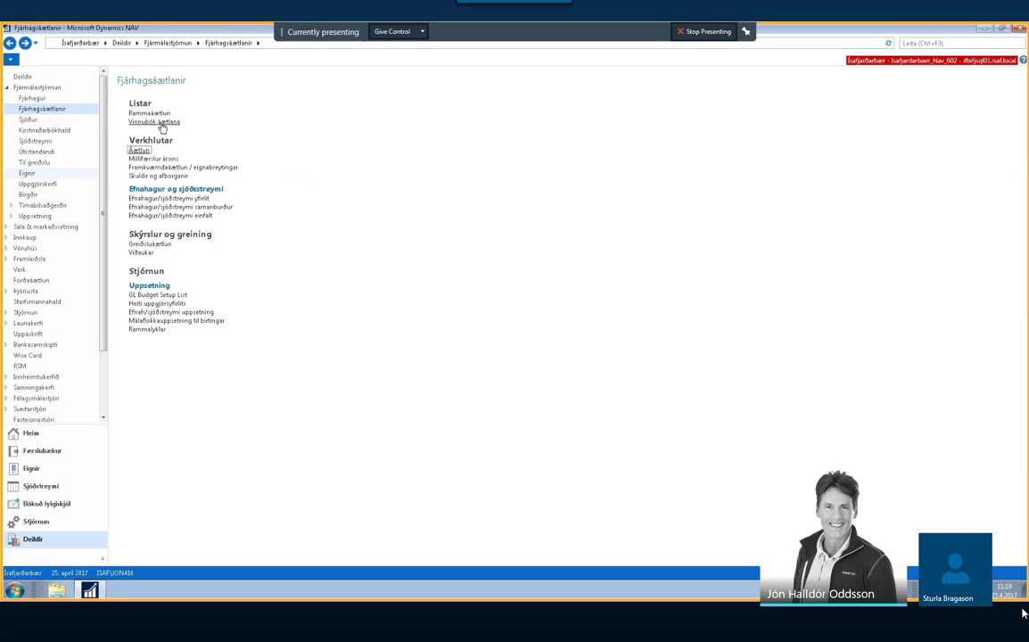
- Open Vinnubók áætlana, clear the value of its Bókunardags. filter and look through the department workbooks for budget 2017
click(143, 123)
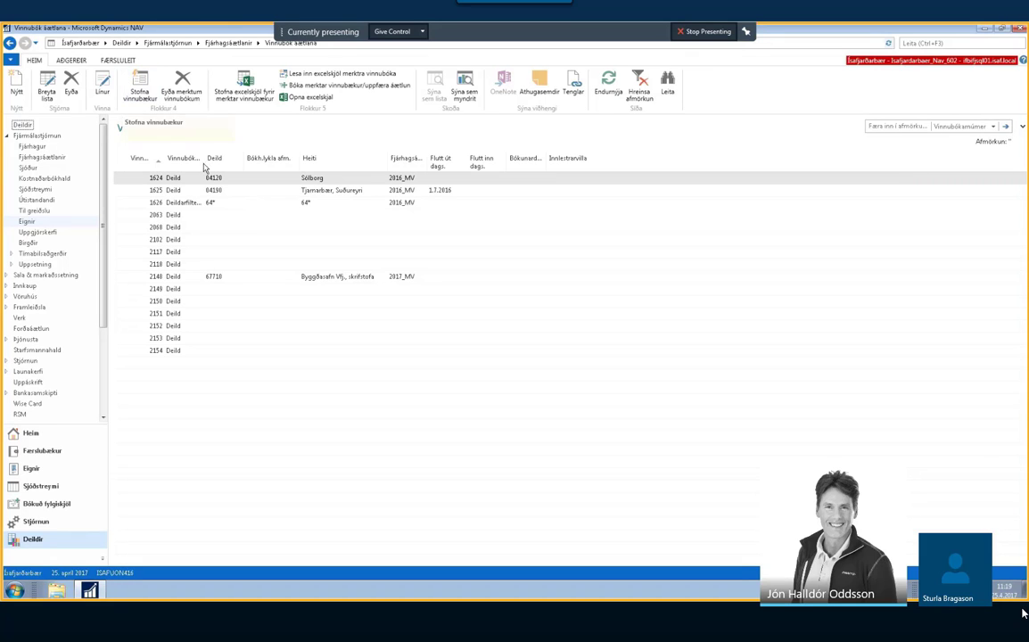
click(202, 128)
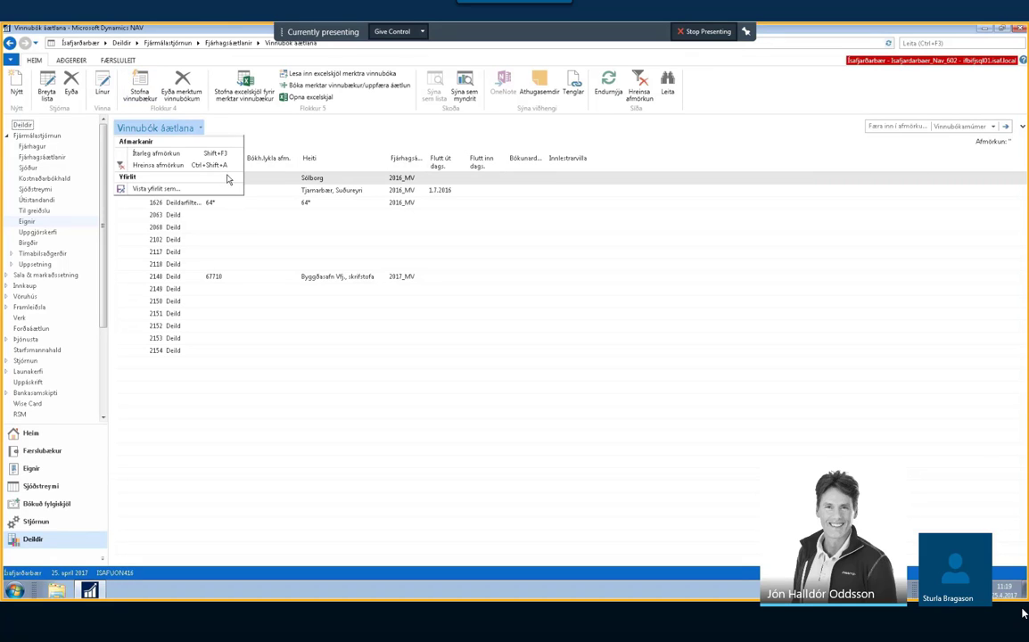
click(207, 154)
click(260, 165)
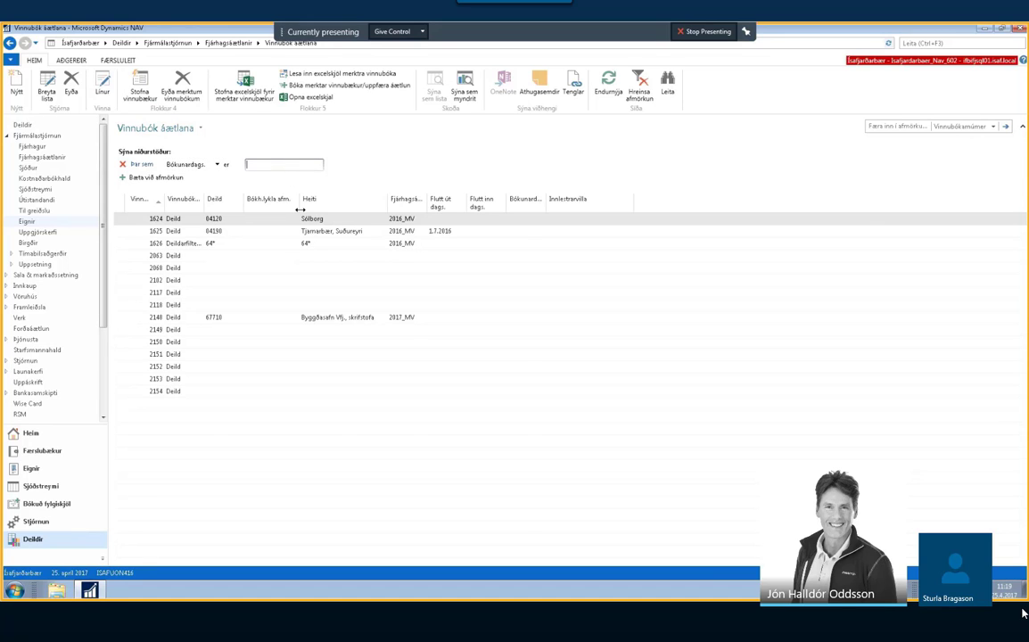
click(316, 257)
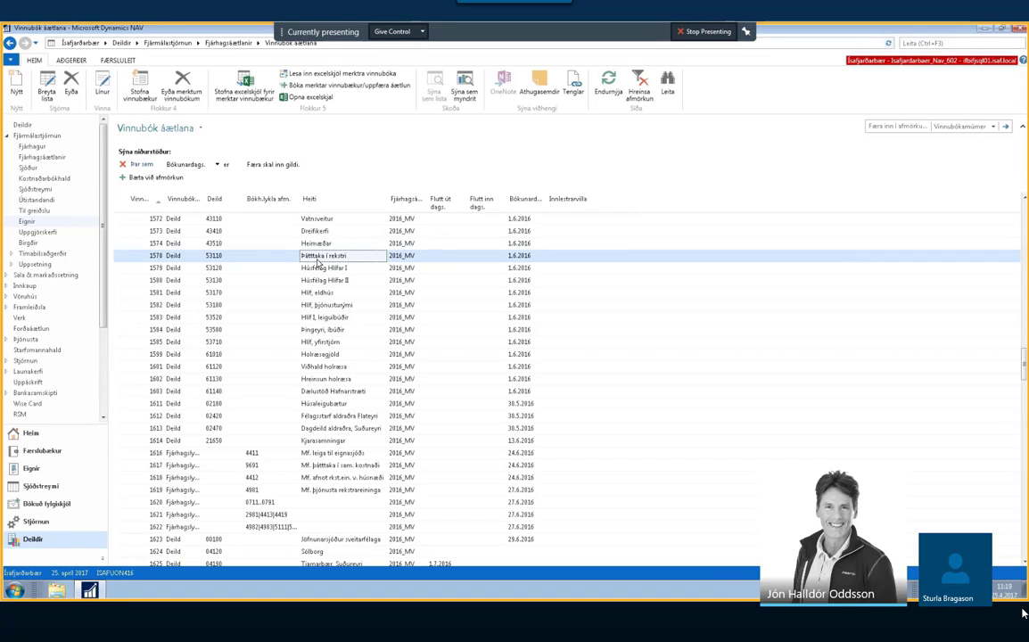
scroll(317, 266, down, 19)
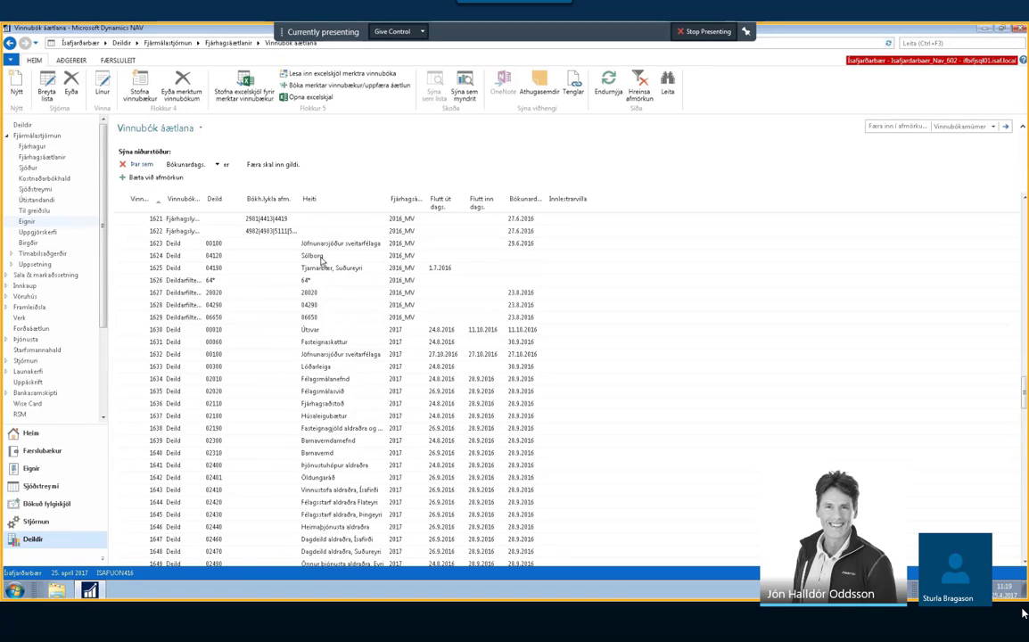
scroll(321, 259, up, 3)
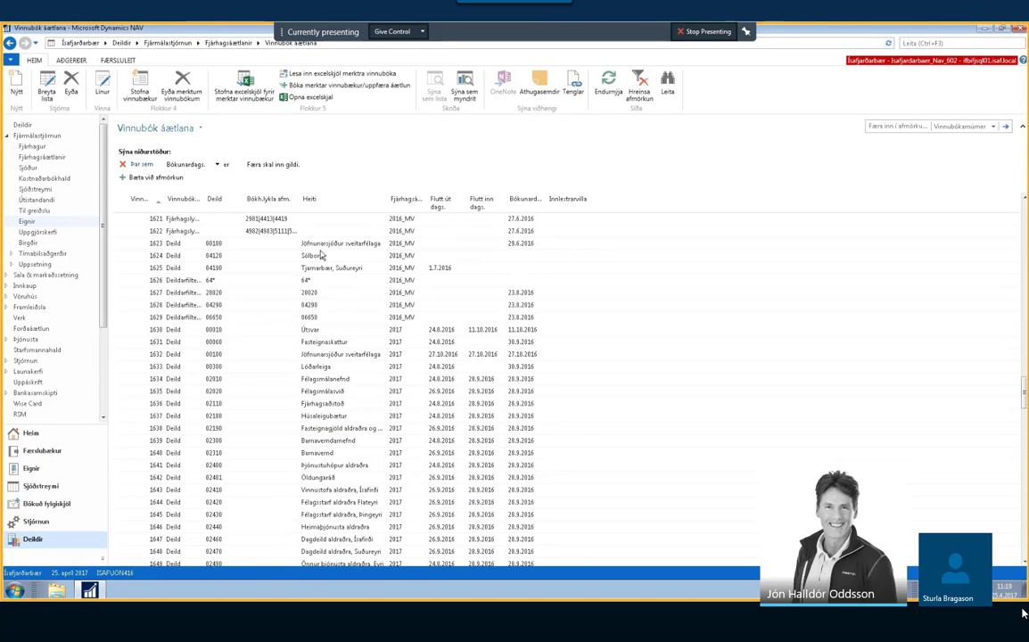
scroll(322, 255, down, 1)
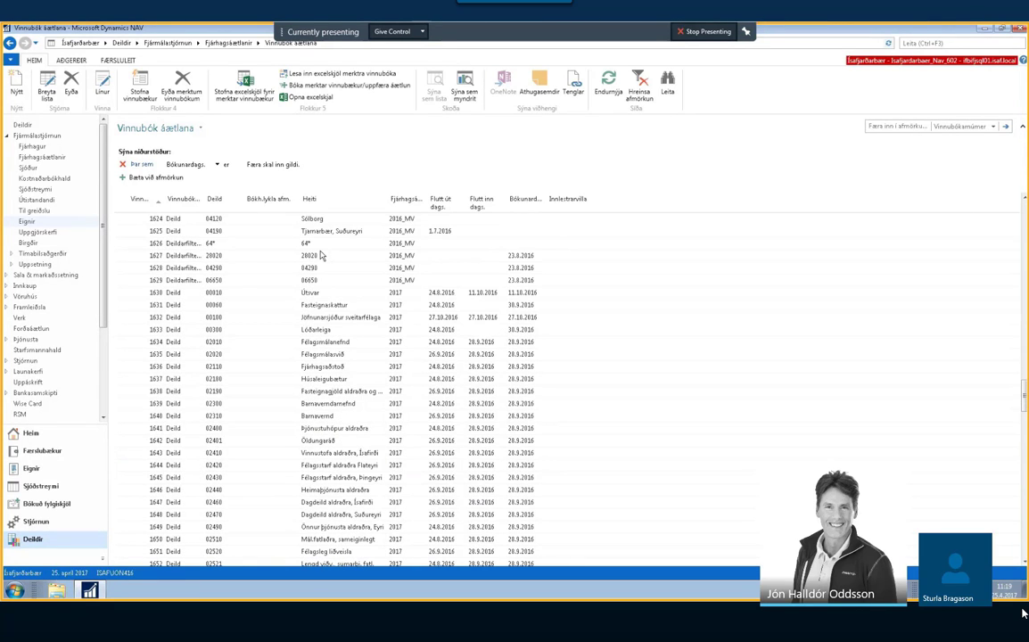
scroll(322, 256, down, 5)
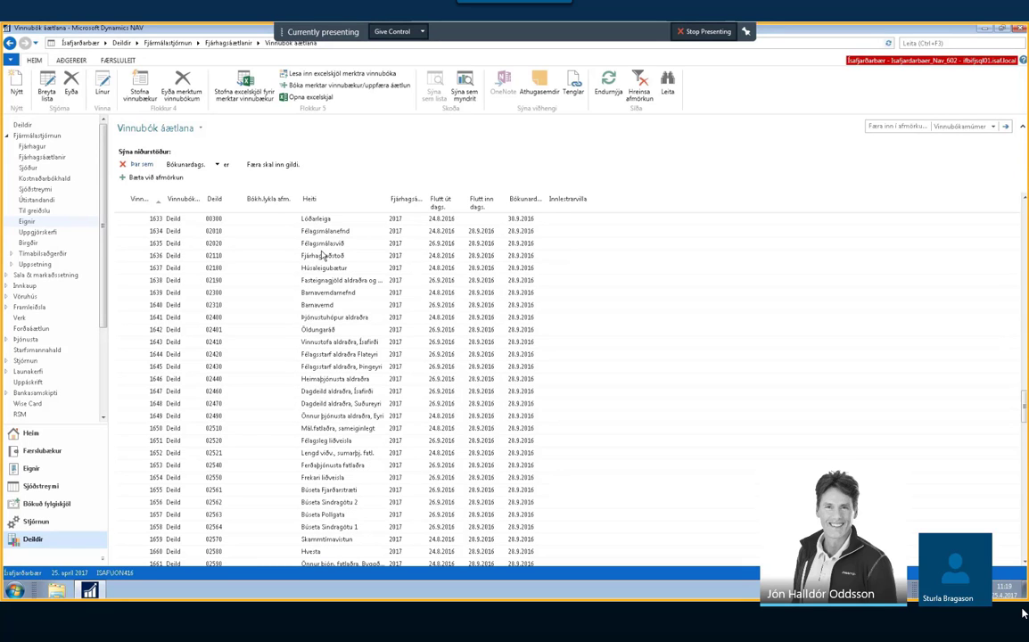
scroll(322, 255, down, 2)
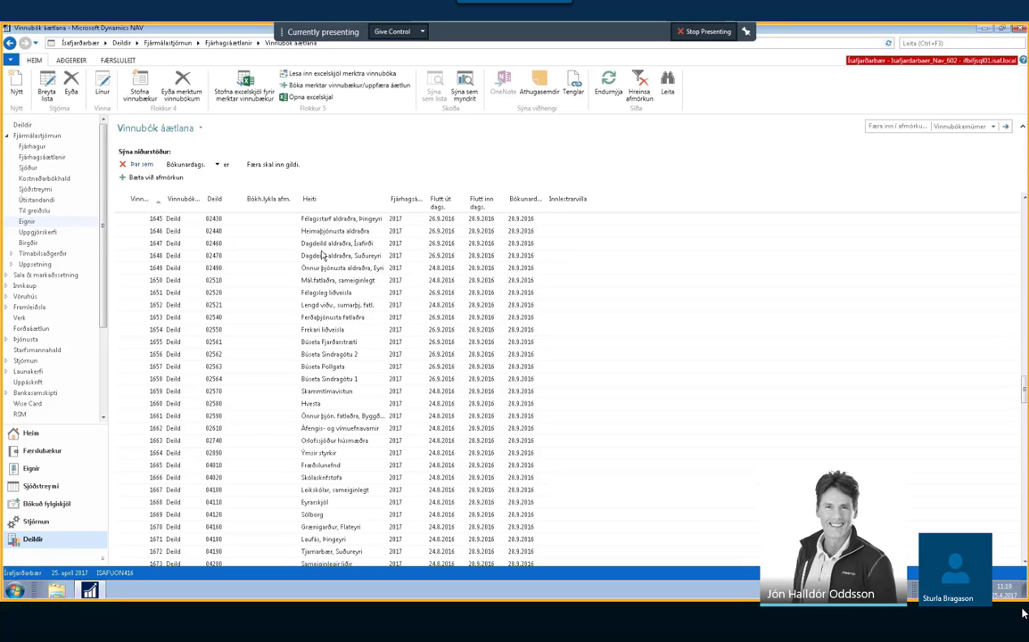
- Open the lines of the 2017 budget workbook for department 04120 Sólborg and widen their window
scroll(322, 255, down, 2)
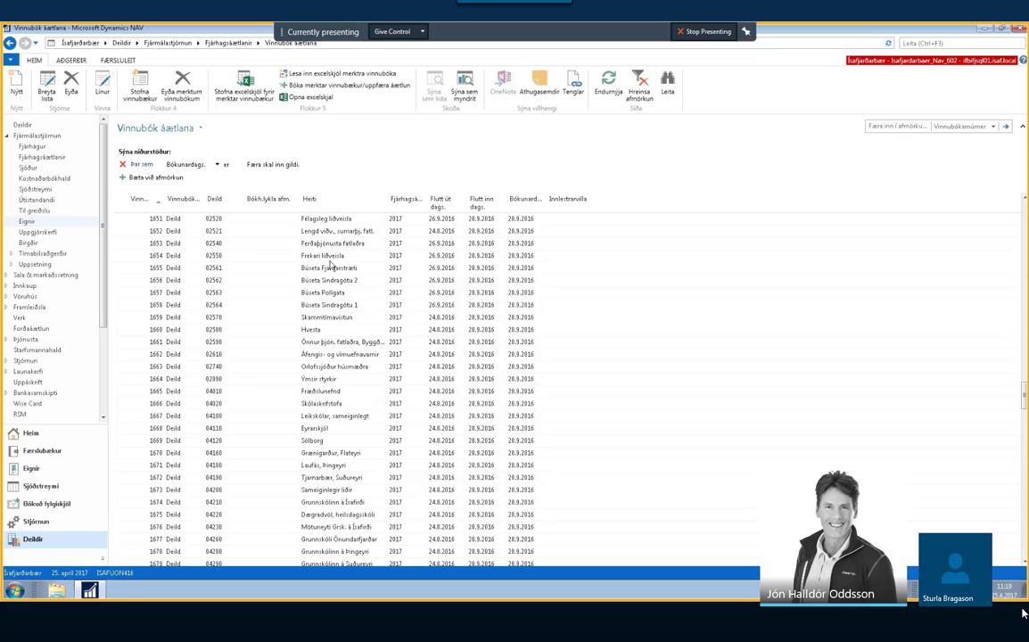
click(307, 441)
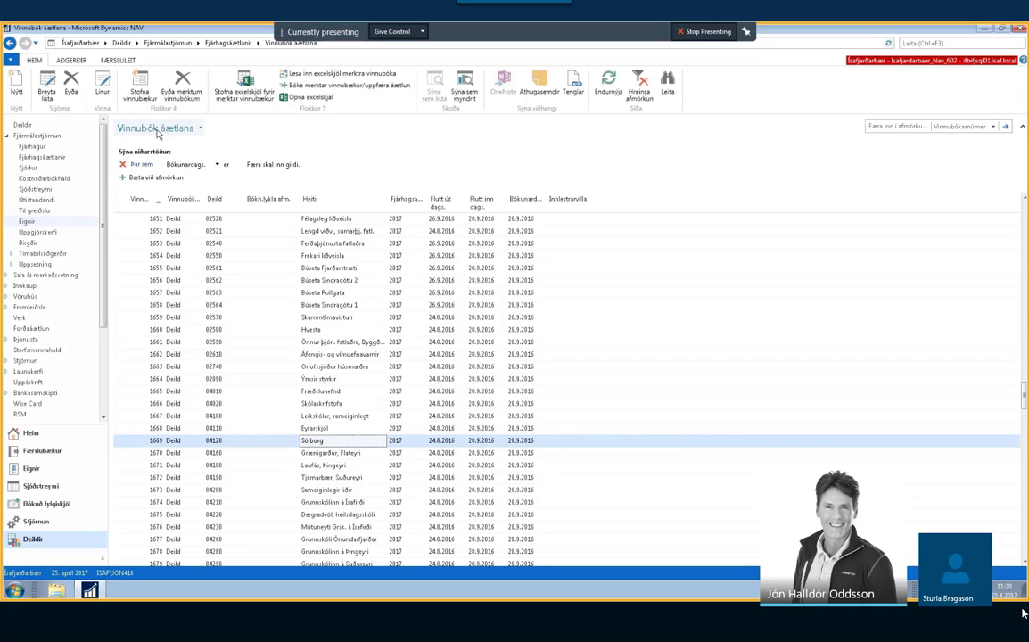
click(98, 81)
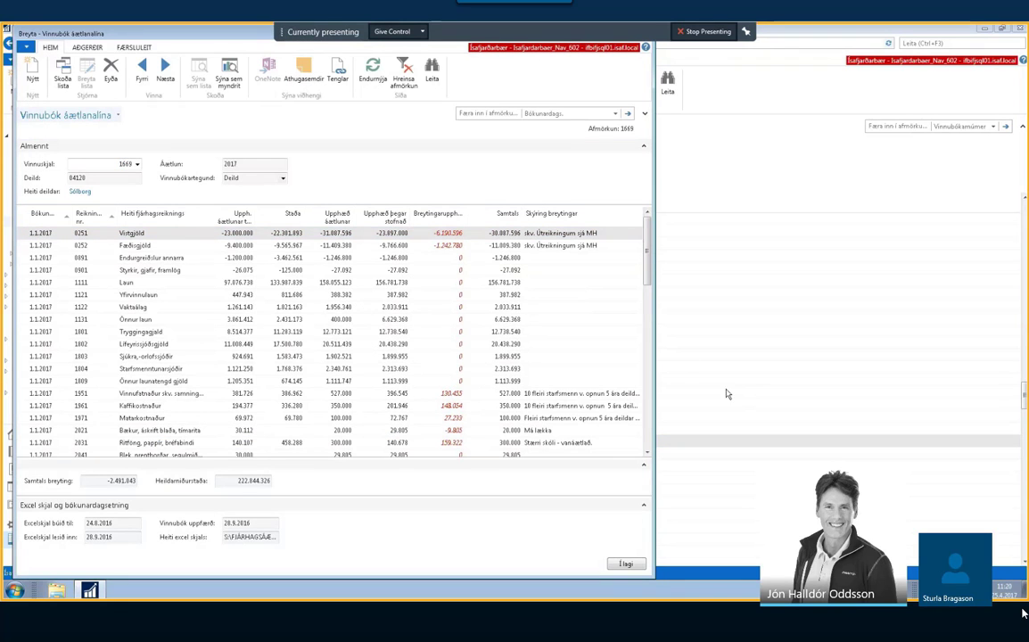
drag(655, 393, 770, 395)
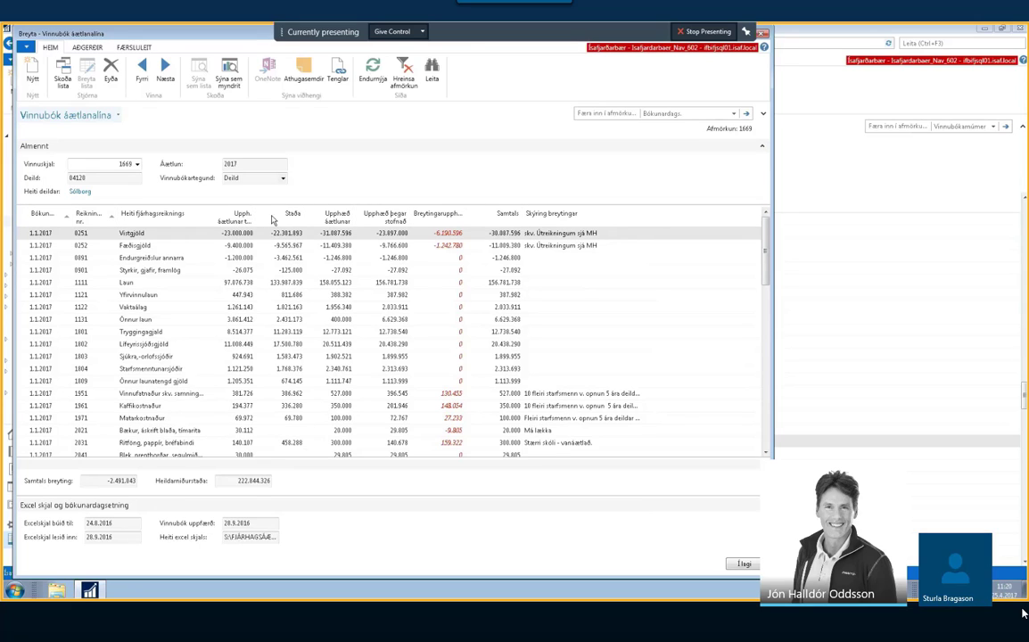
- View the budget entries behind Vistgjöld's Upphæð áætlunar, close them, and check the workbook's Excel and posting dates and file name
click(336, 235)
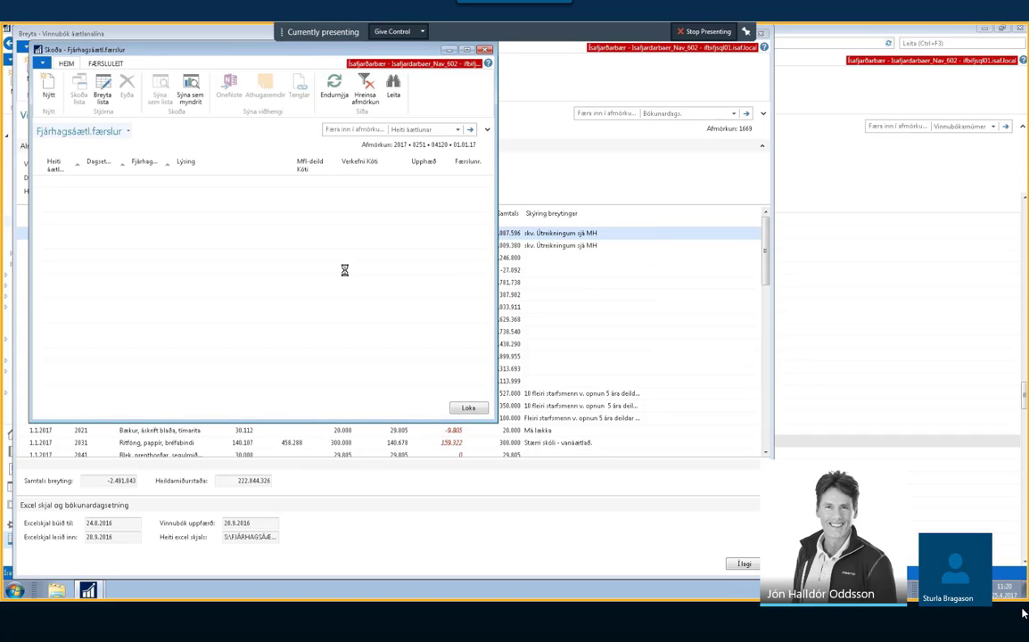
click(479, 411)
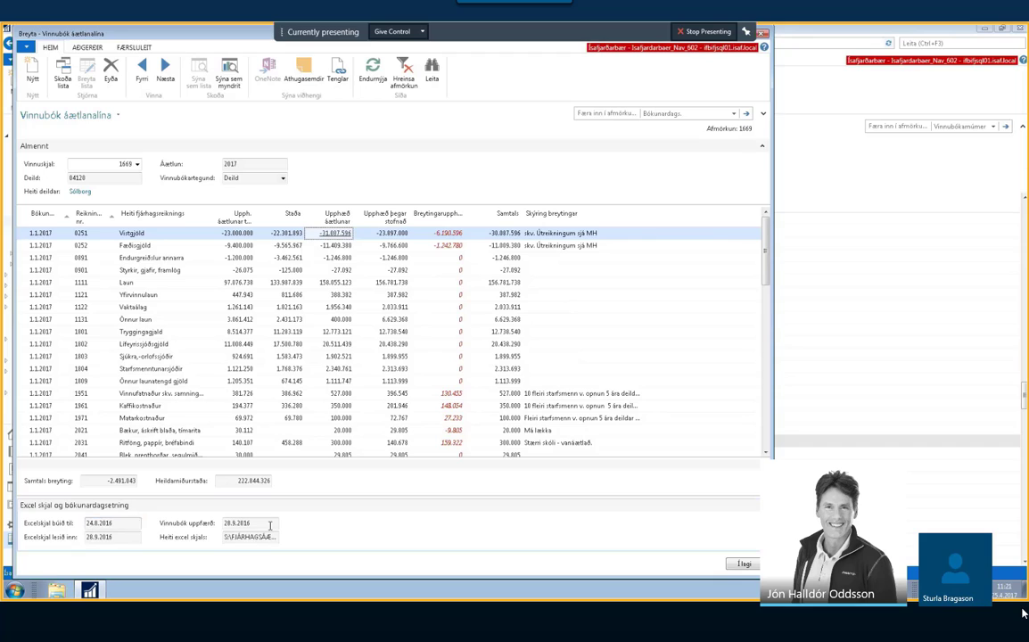
click(117, 537)
click(255, 523)
click(253, 536)
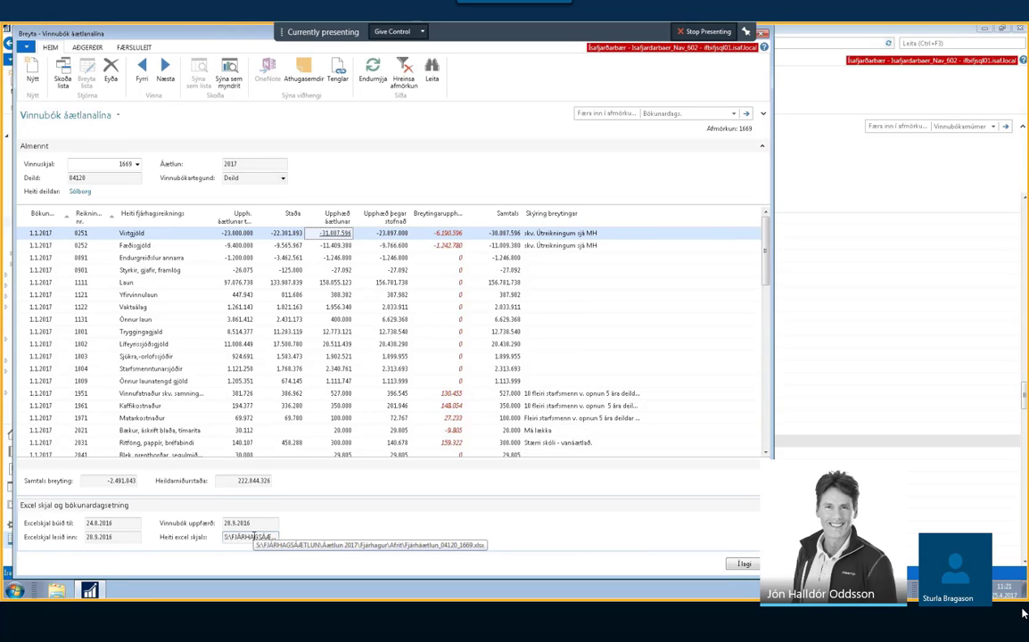
click(134, 538)
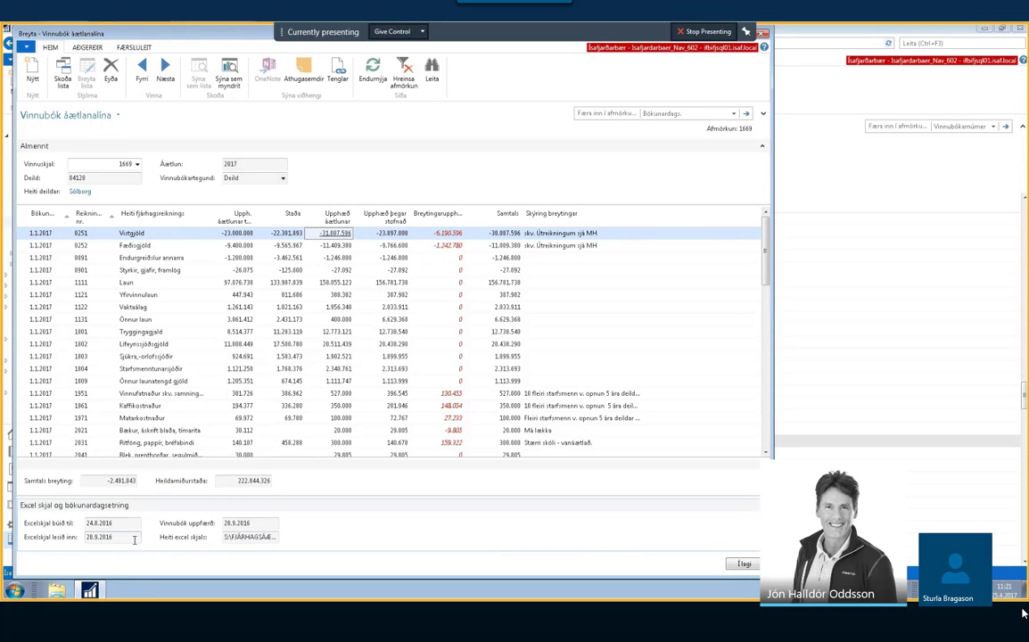
click(234, 534)
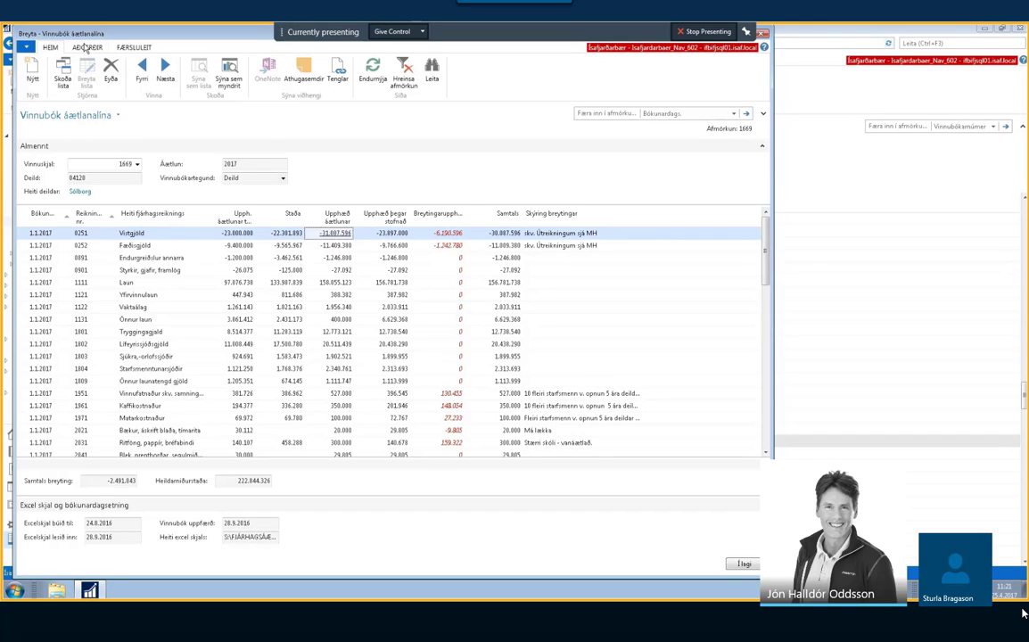
- Open the Sólborg workbook's Excel document and switch to Excel
click(84, 46)
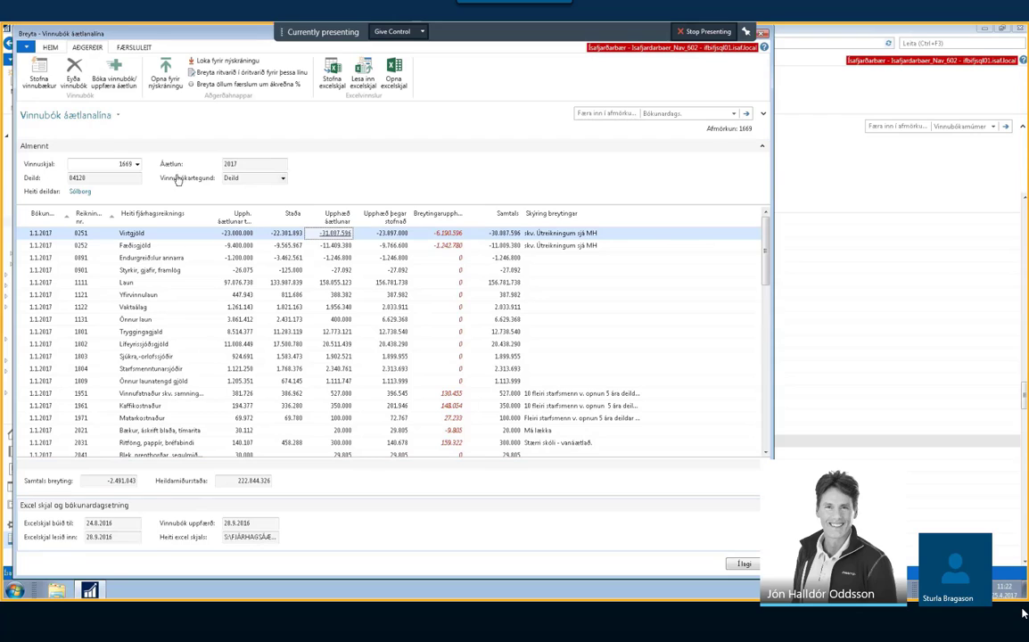
click(394, 73)
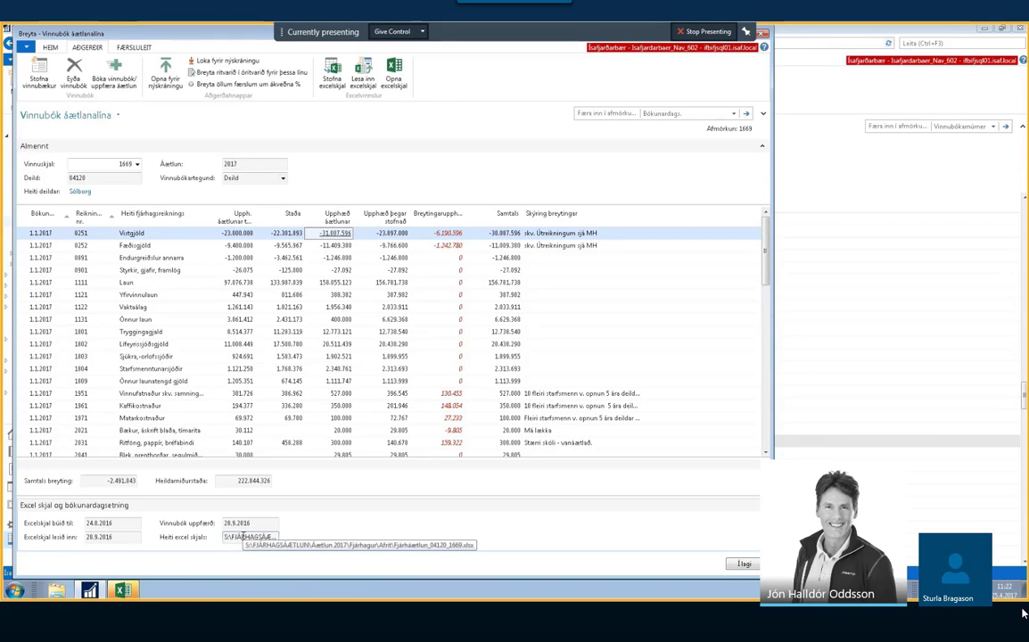
click(124, 590)
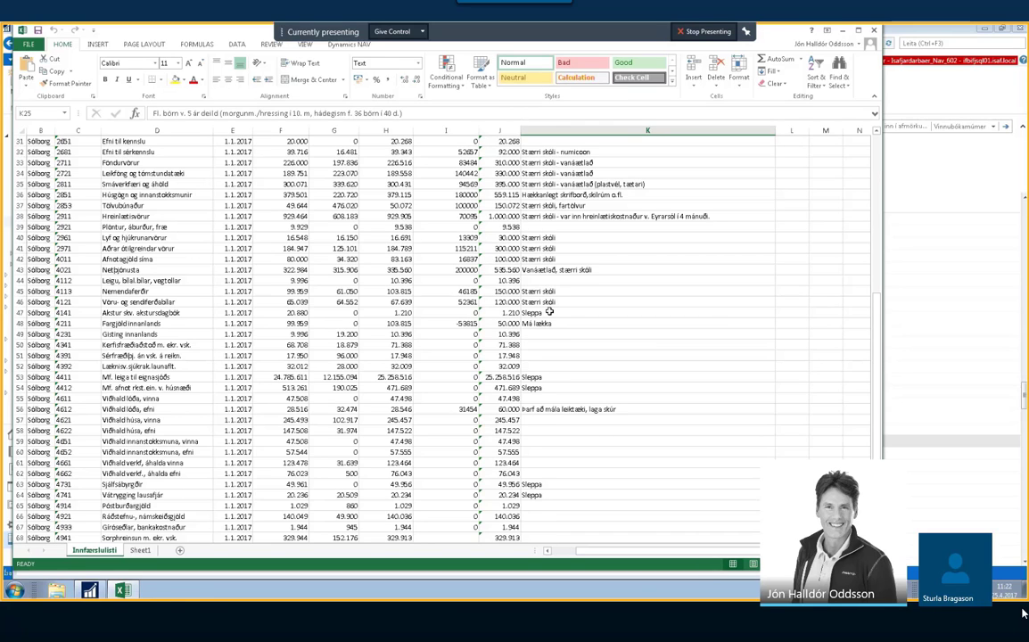
- Look through the accounts, change amounts and explanations on the Innfærslulisti sheet and close the file without saving
scroll(581, 347, down, 5)
scroll(583, 348, up, 9)
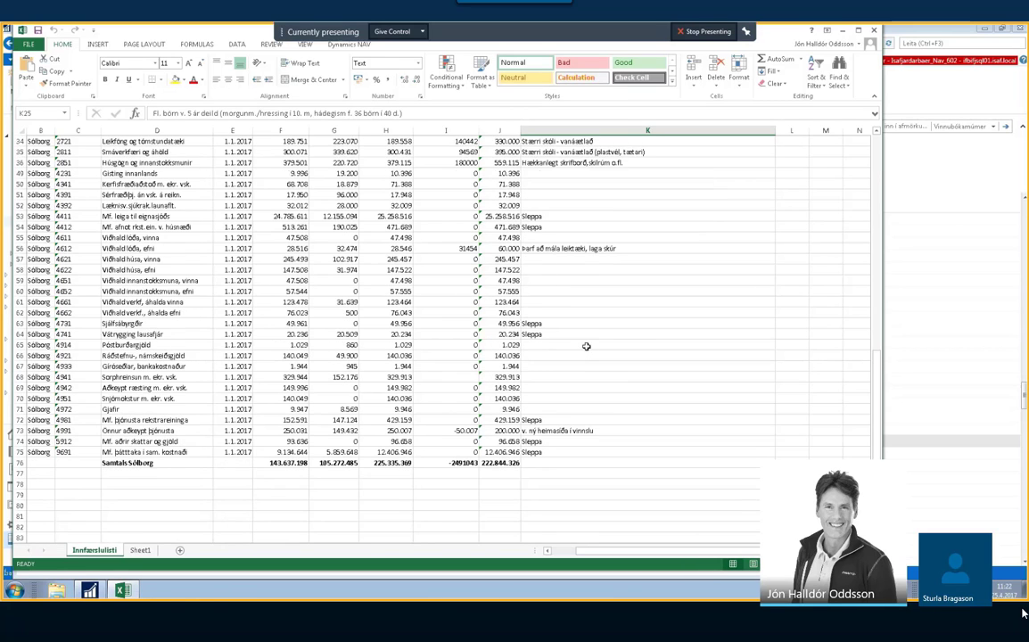
scroll(586, 343, up, 6)
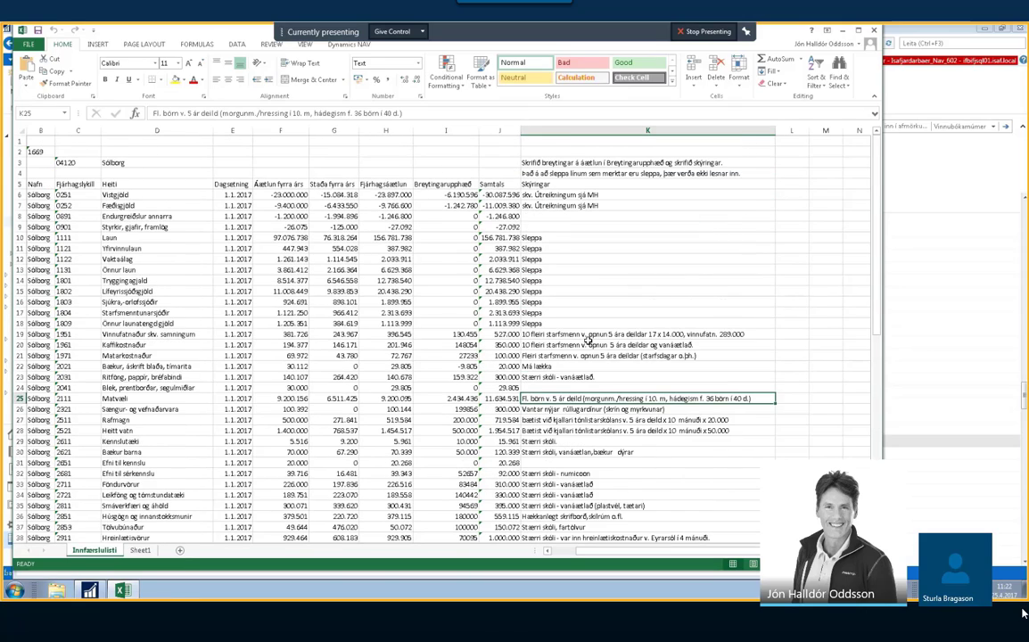
scroll(587, 340, down, 1)
scroll(587, 343, up, 1)
click(874, 31)
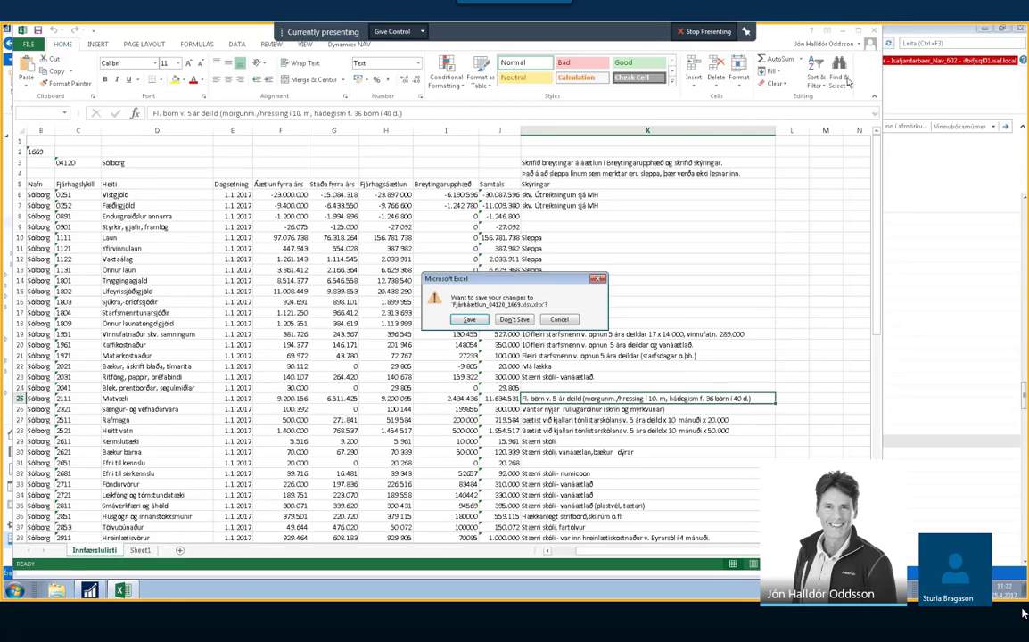
click(514, 319)
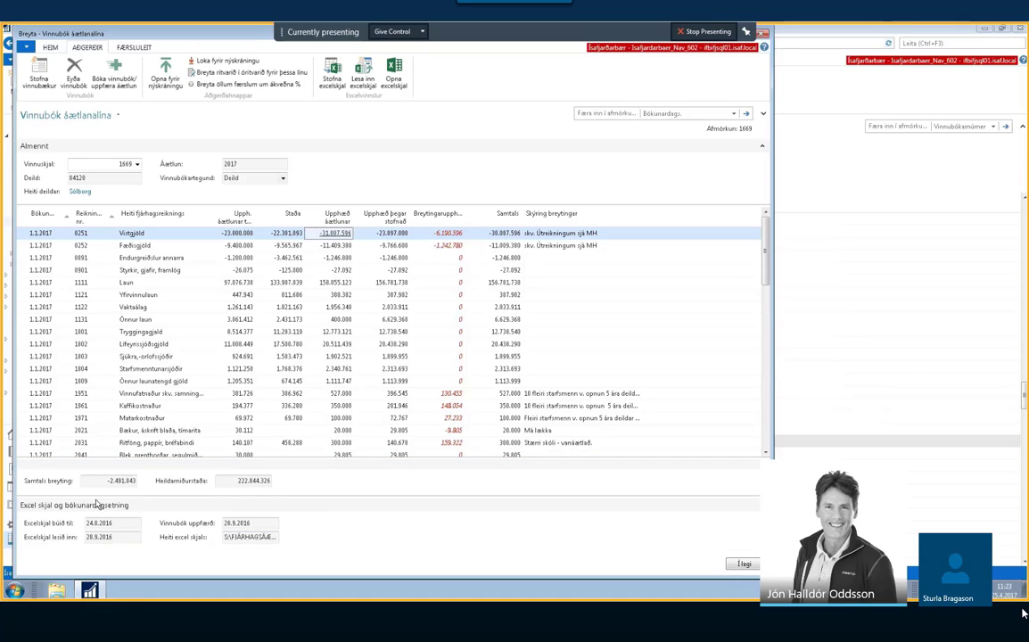
- Check the Sólborg workbook's Samtals breyting and its further lines with change explanations, then close the workbook lines
click(120, 481)
scroll(589, 406, down, 4)
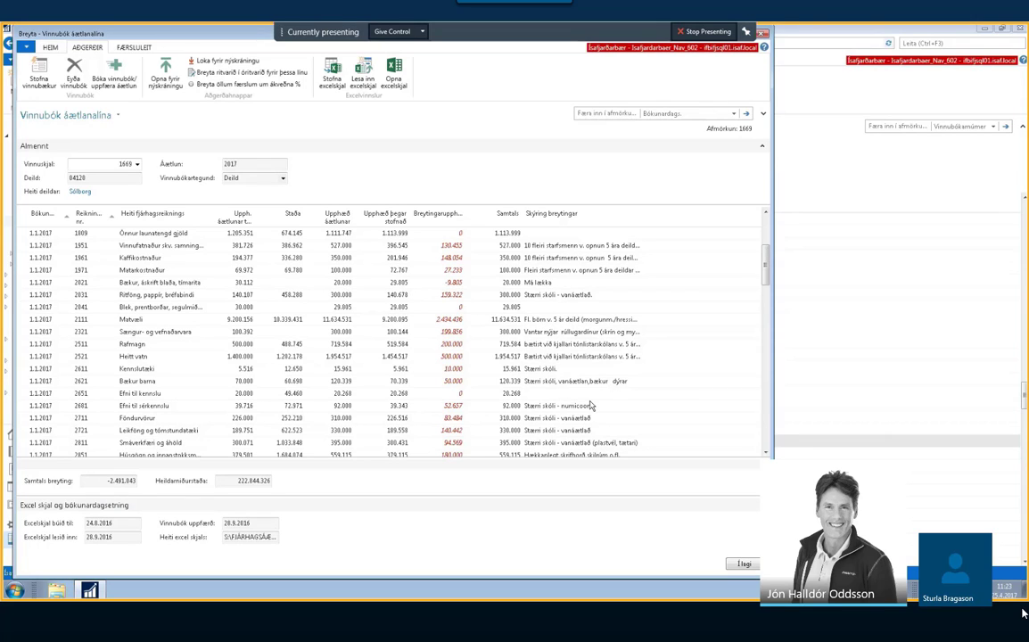
click(744, 565)
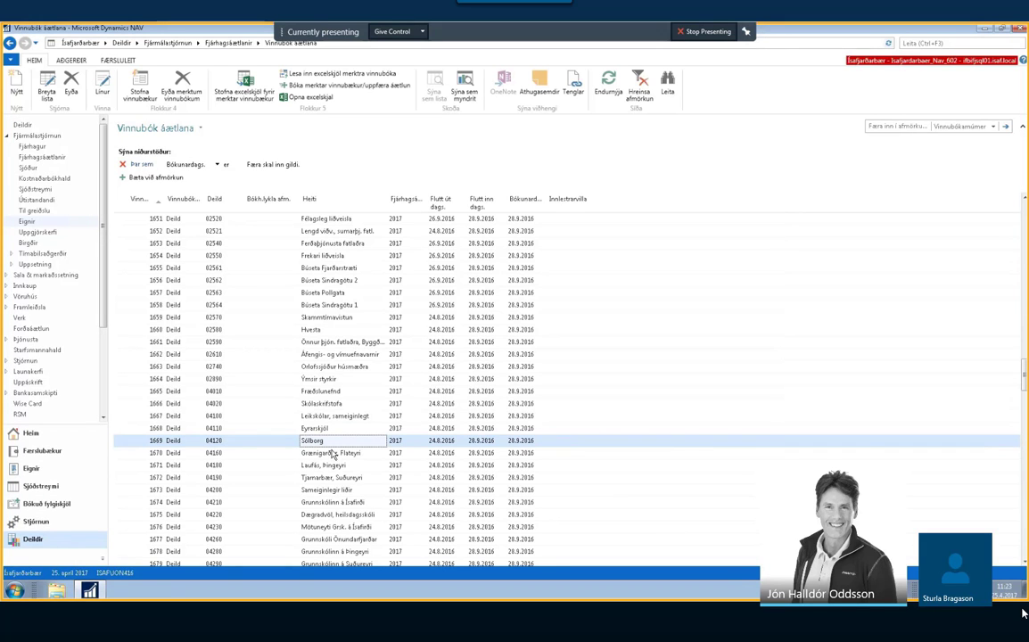
- Look through the 2017 department workbooks and go back to the 2016_MV workbooks in the Vinnubók áætlana list
scroll(331, 454, down, 1)
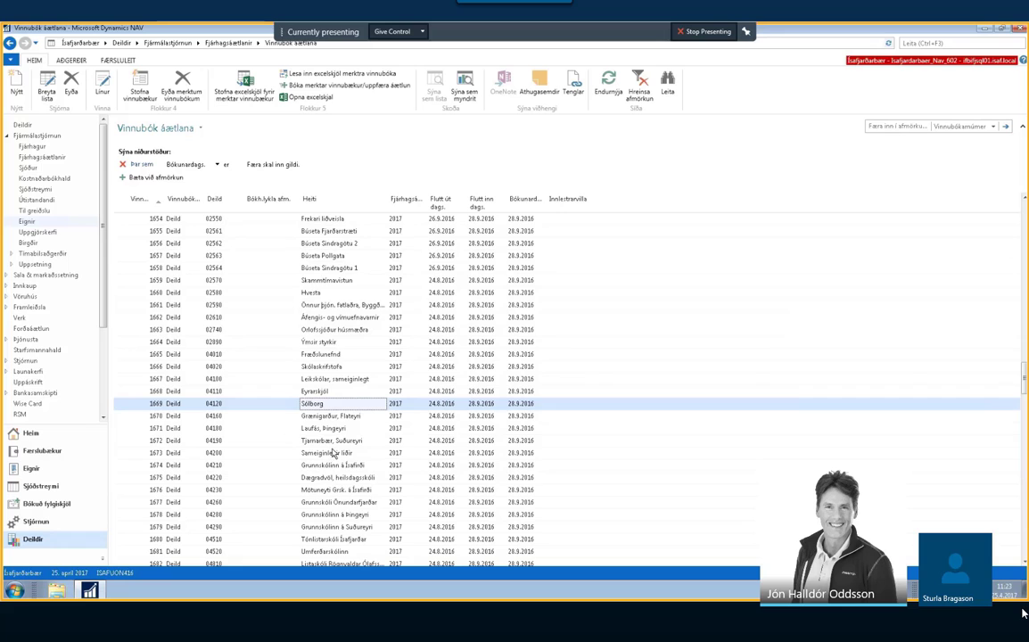
scroll(332, 453, up, 2)
scroll(331, 452, down, 9)
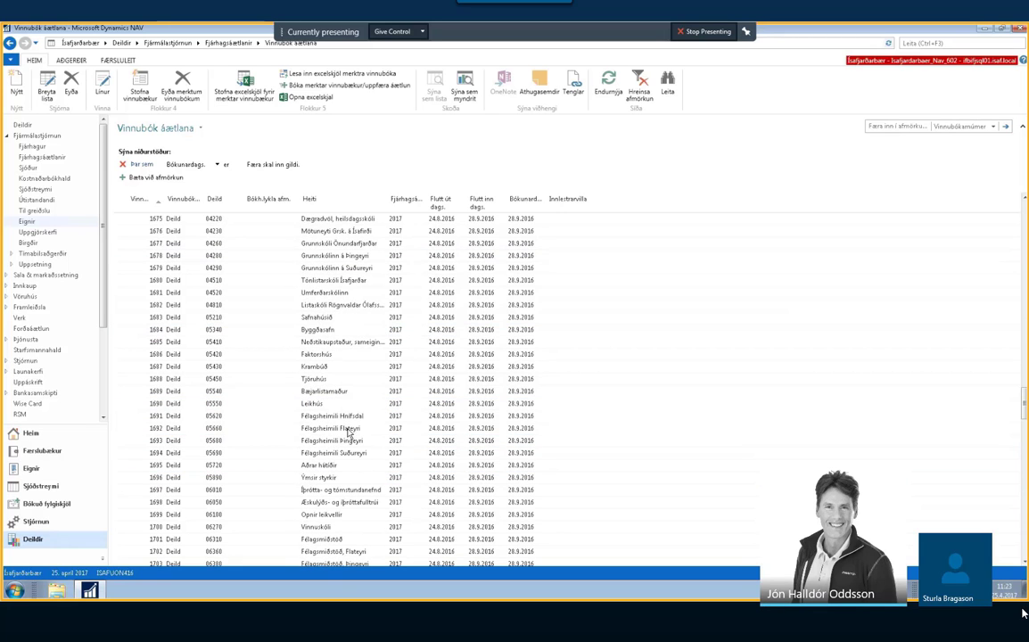
scroll(345, 433, down, 13)
scroll(349, 432, up, 8)
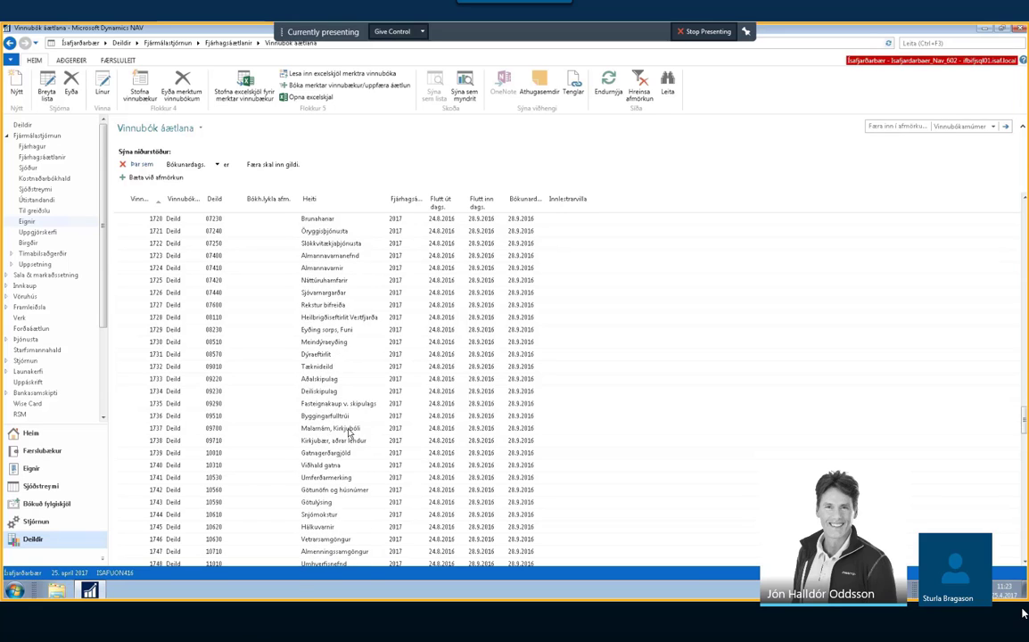
scroll(348, 432, up, 6)
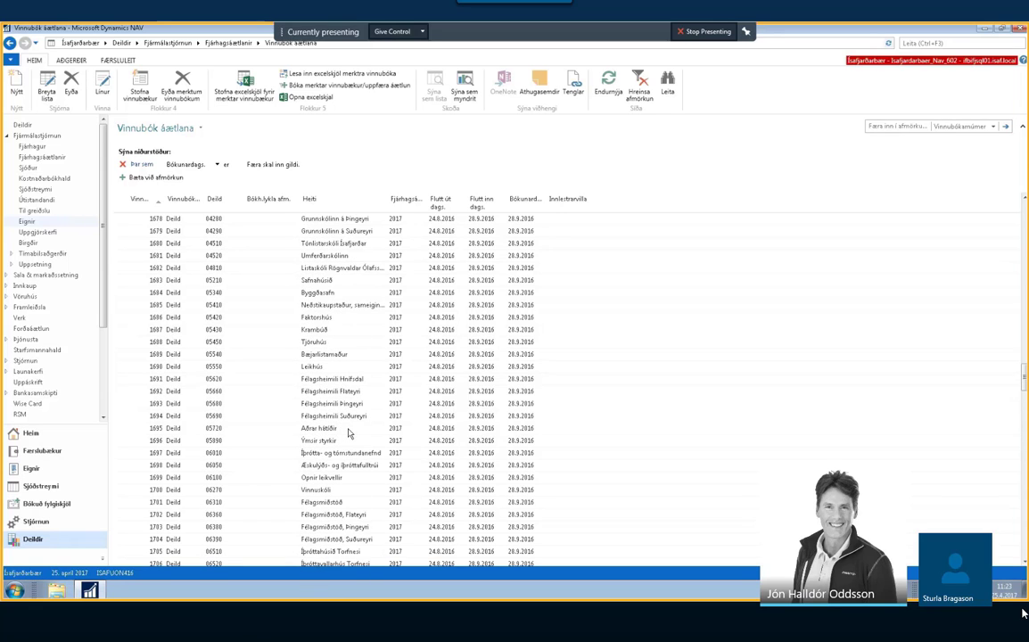
scroll(348, 432, up, 7)
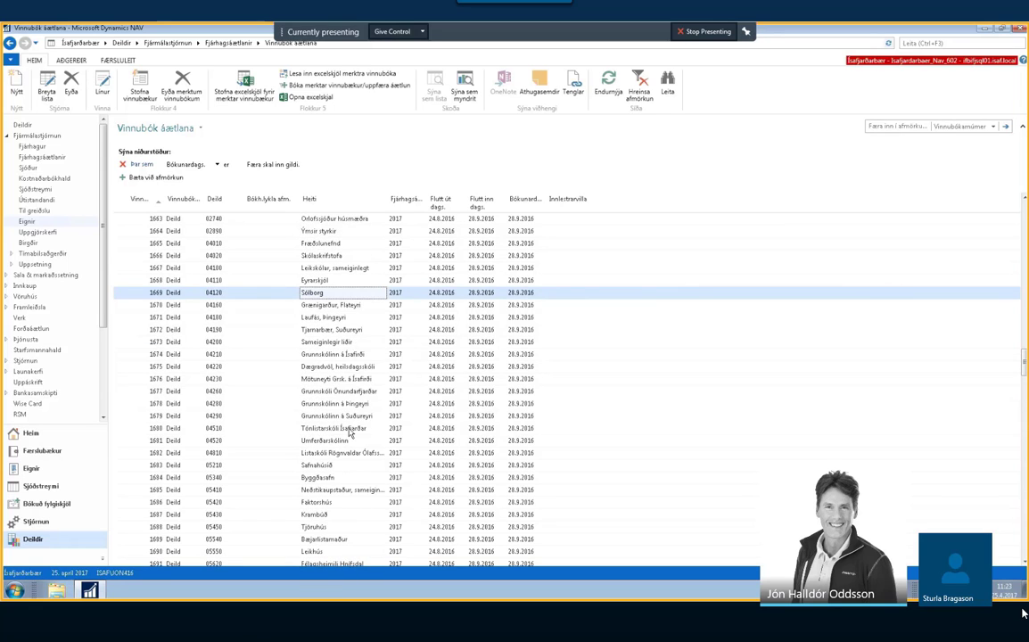
scroll(349, 432, up, 11)
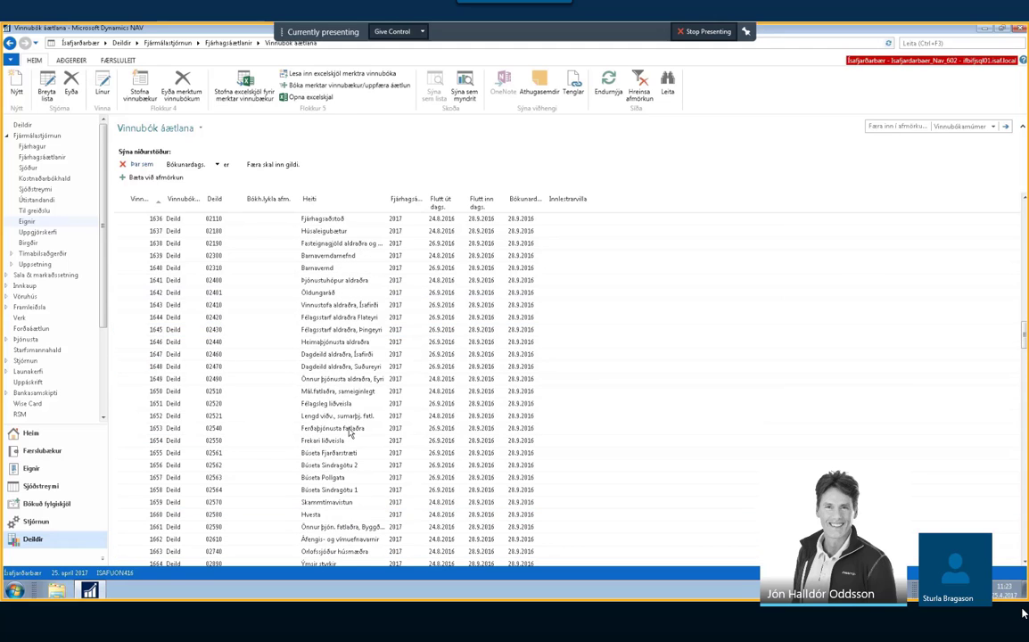
scroll(348, 432, up, 2)
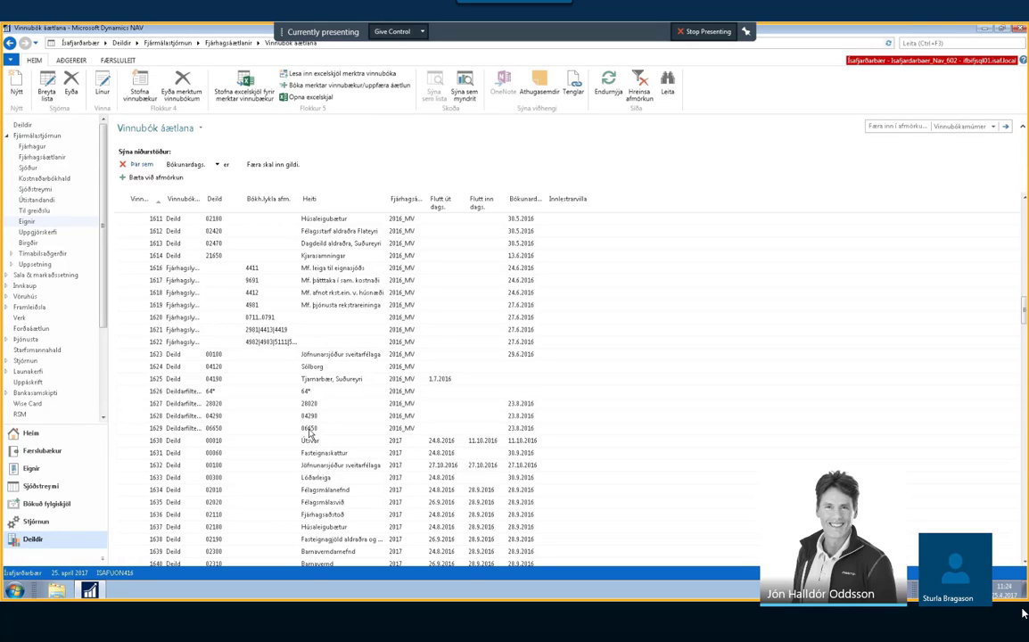
- Open the monthly budget lines of the 2016_MV workbook for 04120 Sólborg and widen the window to show more months
click(309, 366)
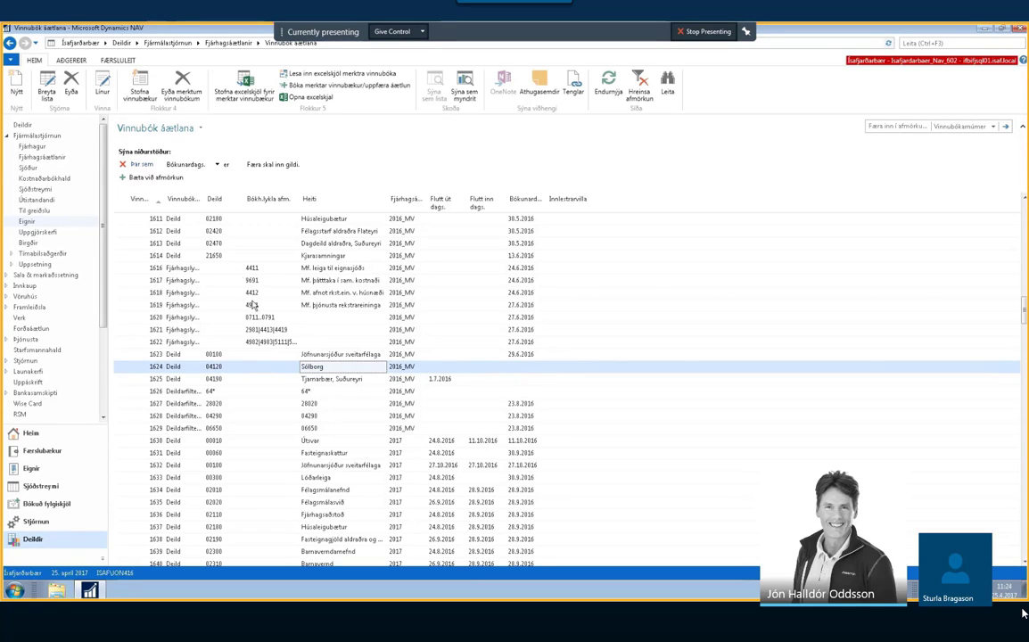
click(96, 85)
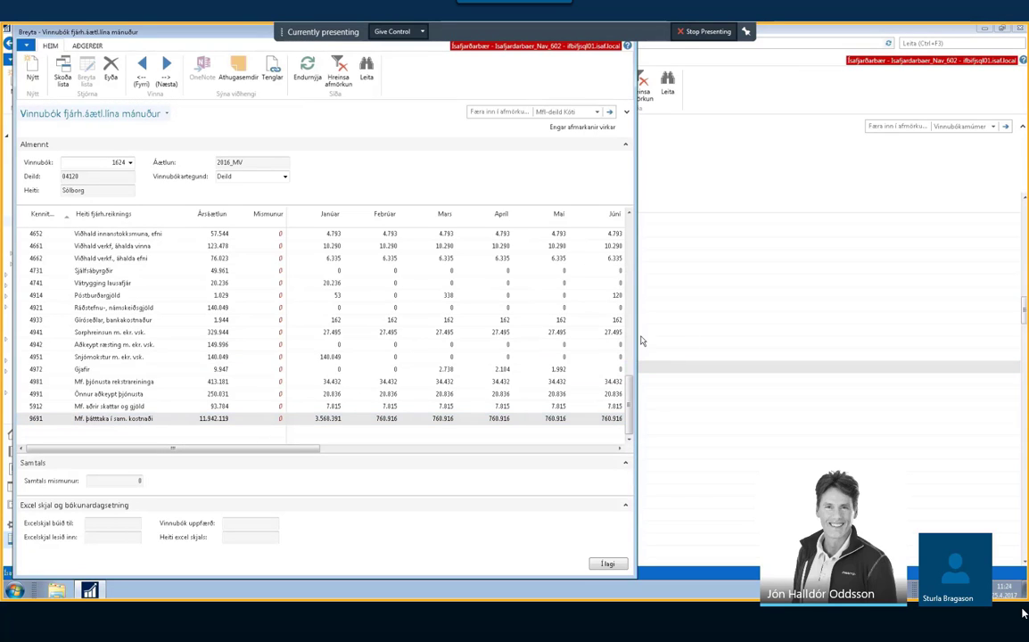
drag(635, 337, 960, 340)
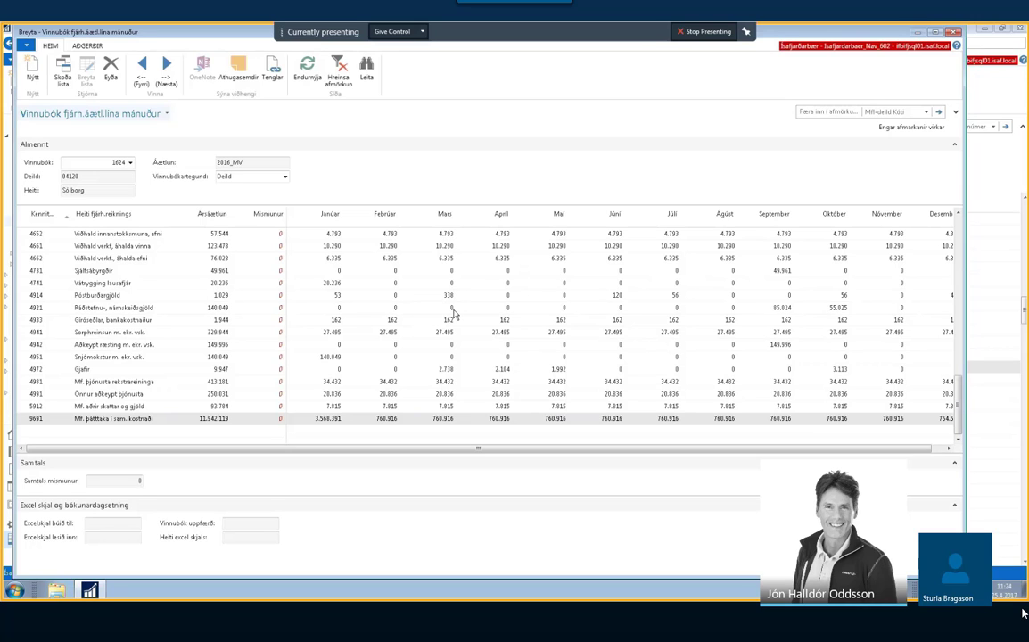
- Look through the monthly distribution of Sólborg's 2016_MV accounts and close the workbook lines
scroll(453, 314, up, 4)
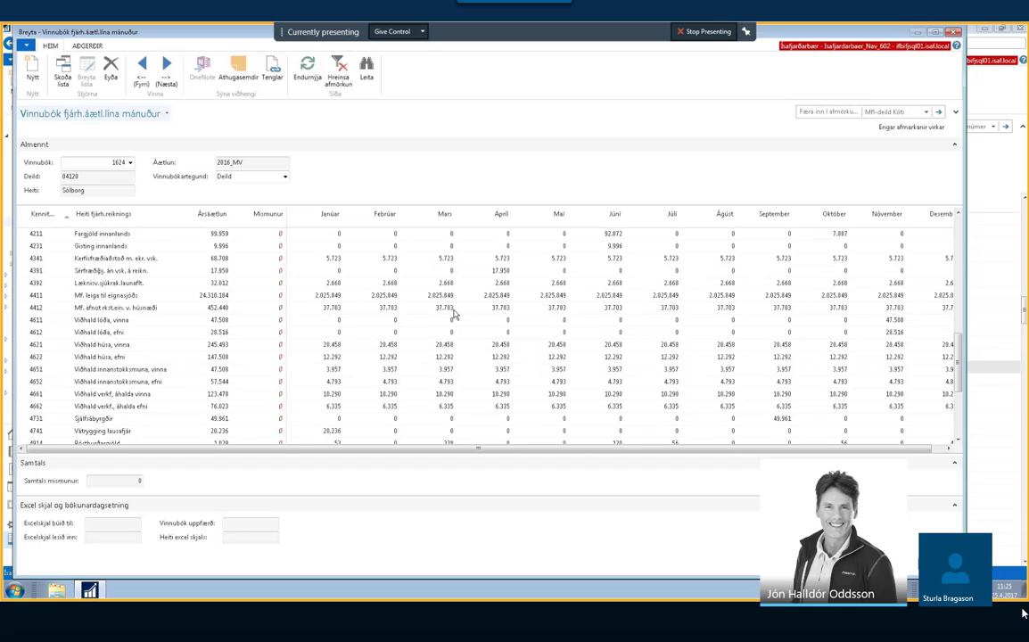
scroll(454, 314, down, 2)
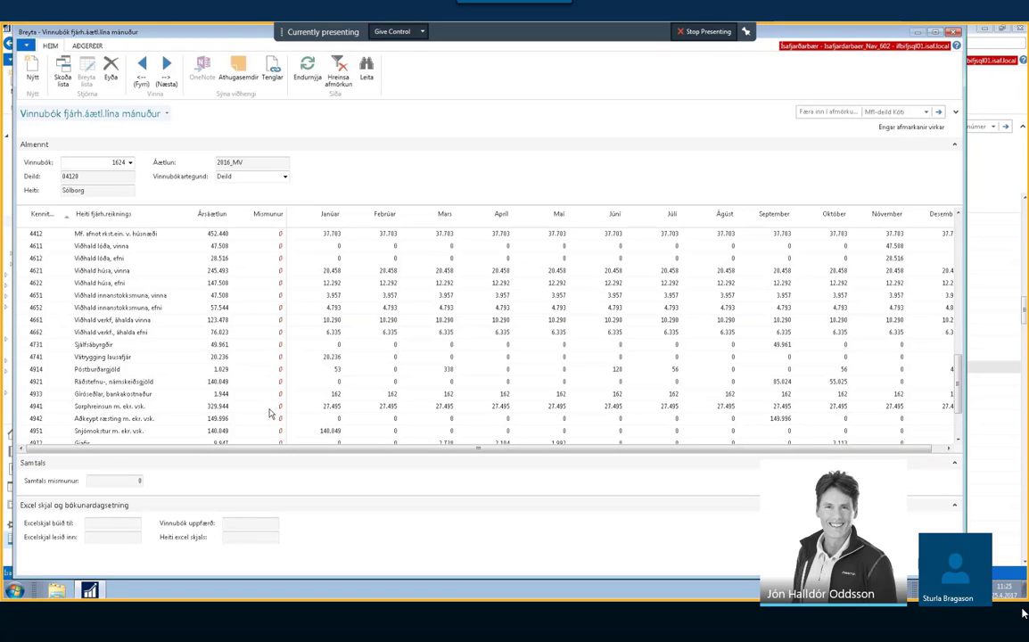
scroll(355, 368, down, 2)
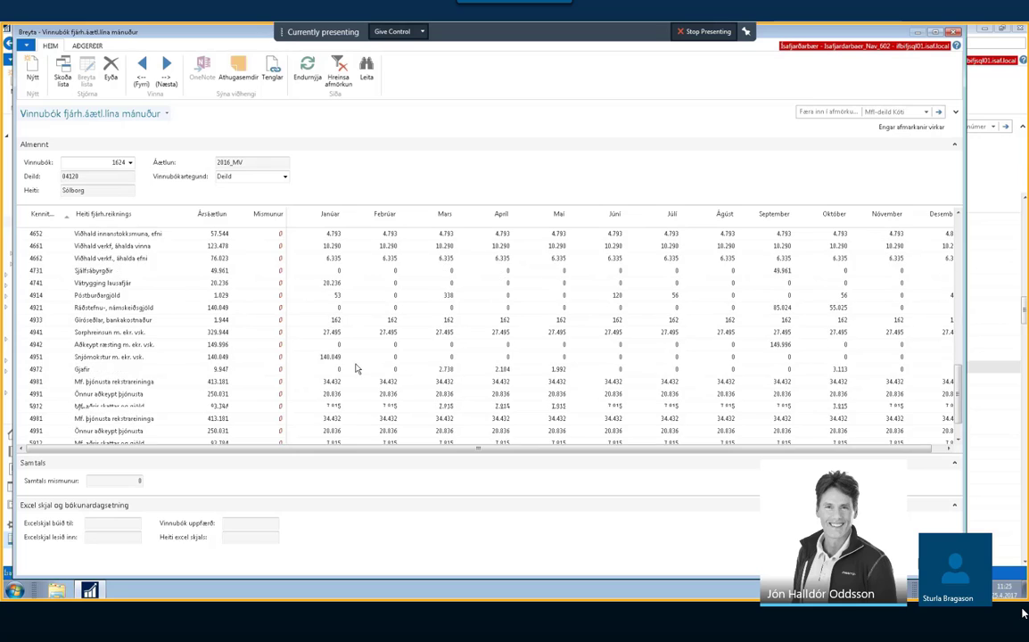
scroll(355, 368, up, 4)
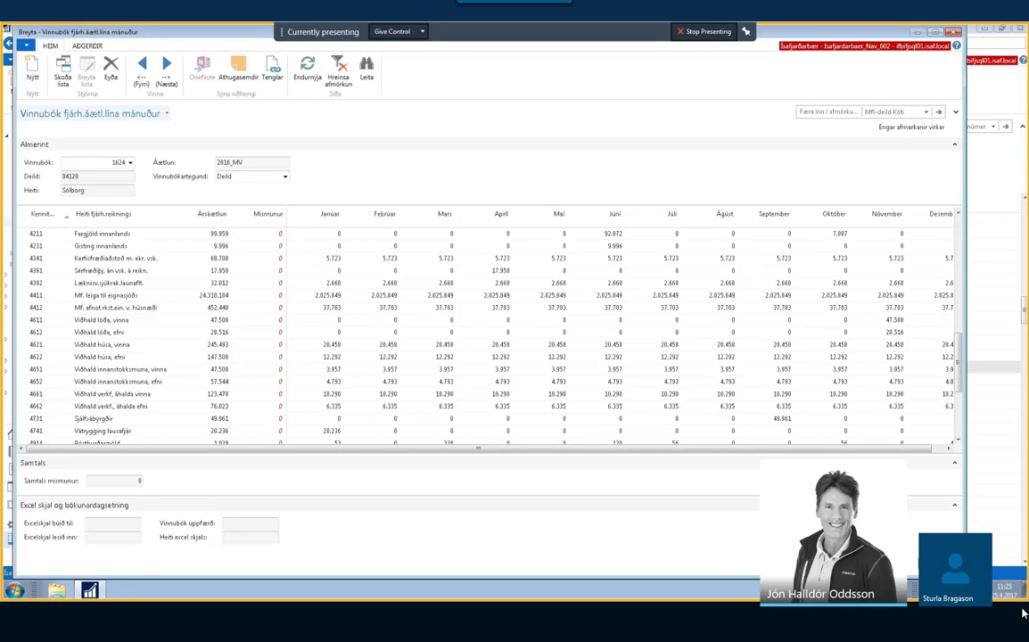
key(Escape)
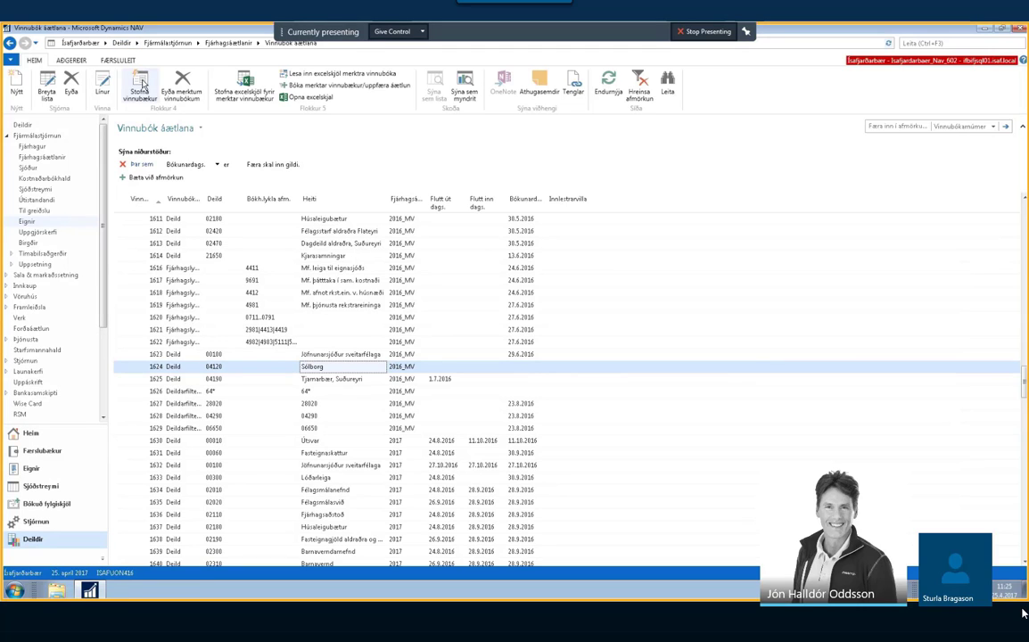
- Open the Stofna vinnubækur dialog, review the Tegund vinnubókar and Vinnsluvalkostir choices, and cancel without creating workbooks
click(139, 86)
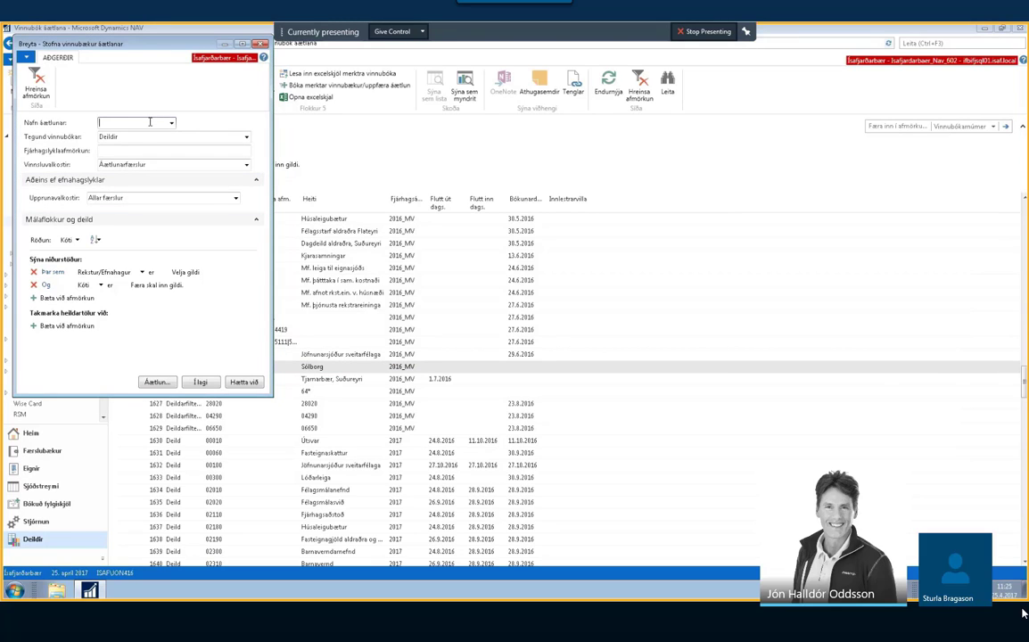
click(247, 138)
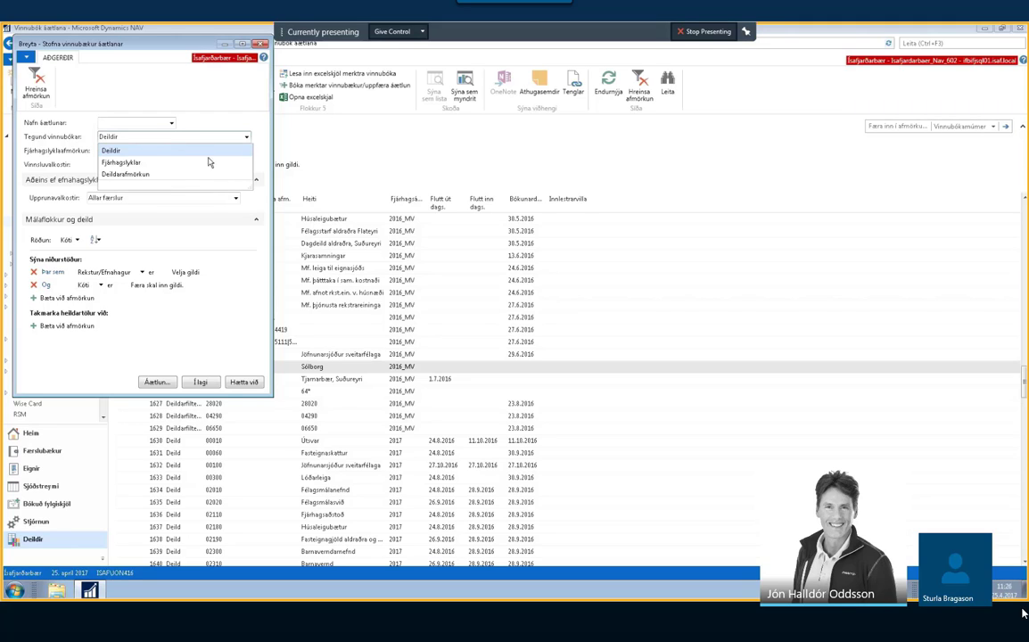
click(110, 149)
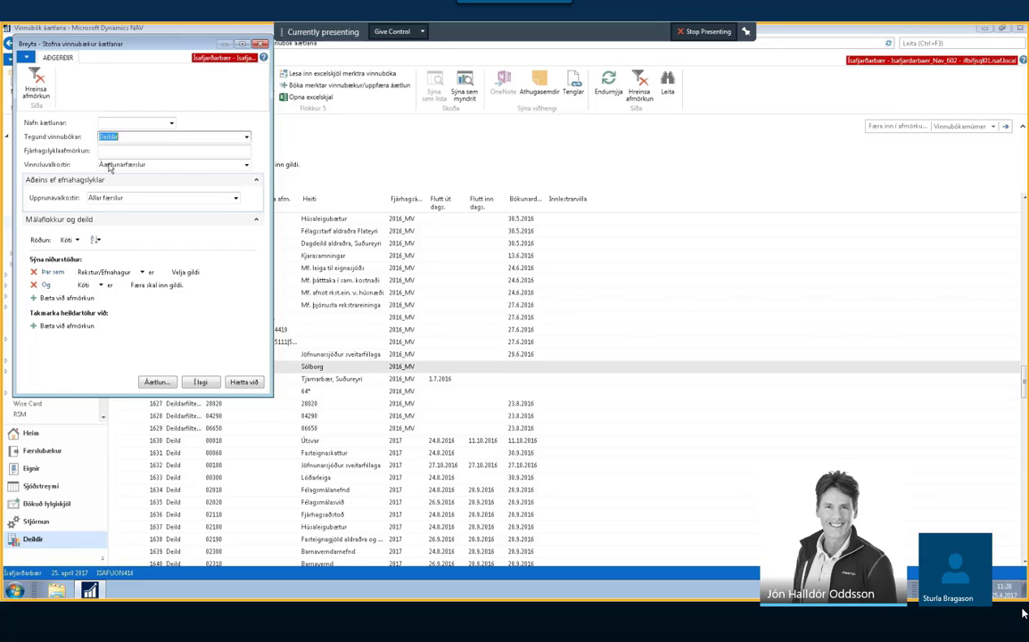
click(247, 165)
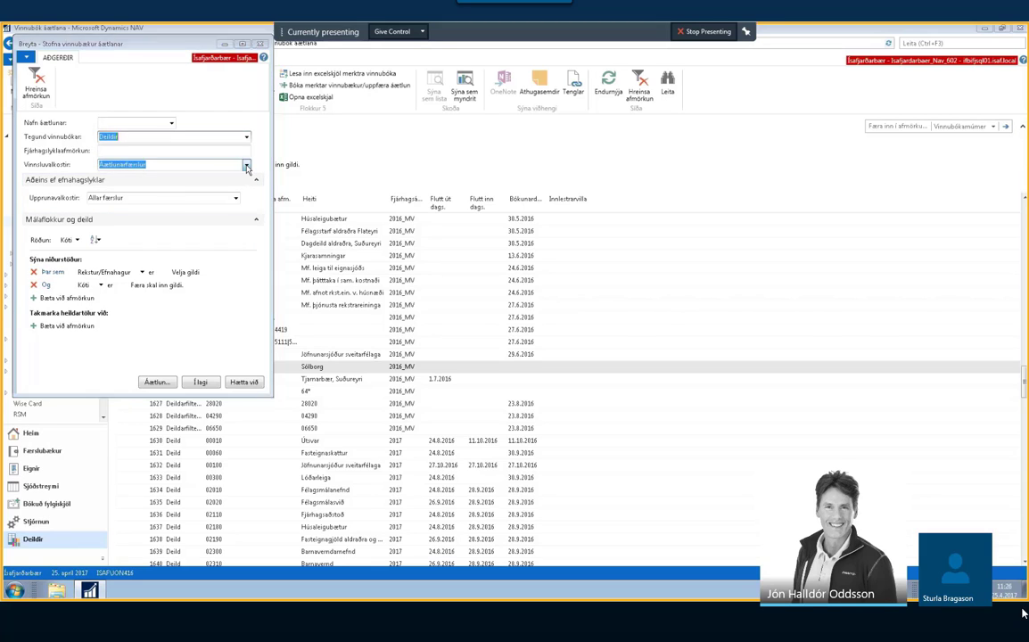
click(246, 167)
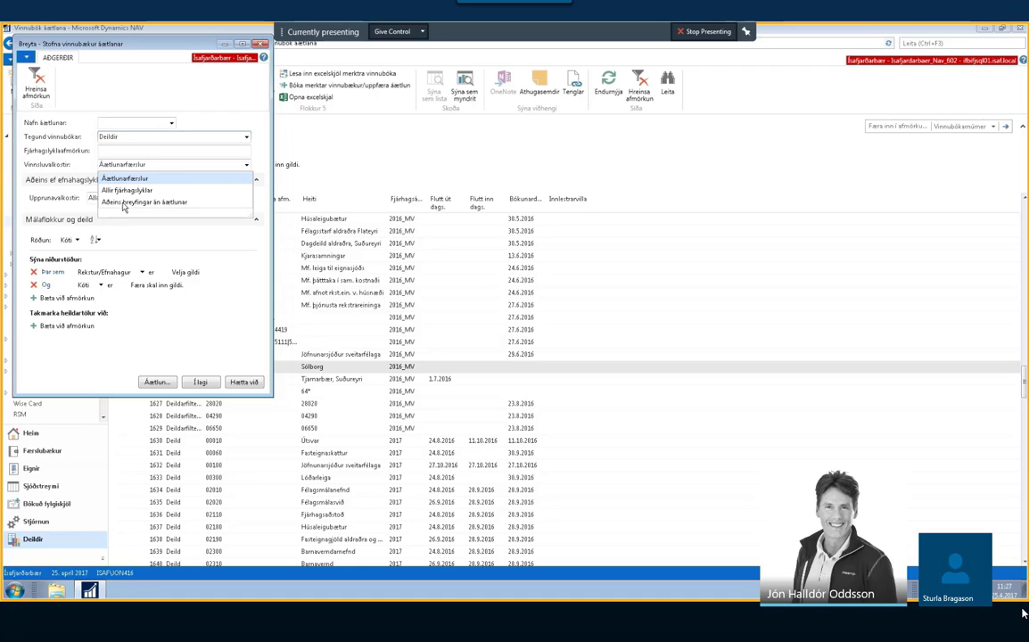
click(262, 205)
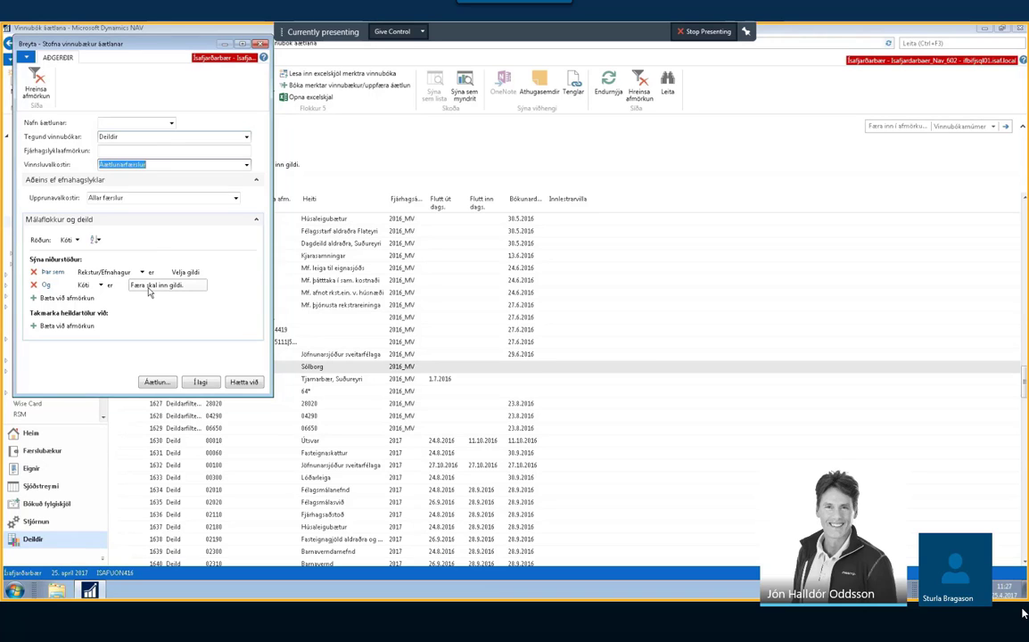
click(242, 382)
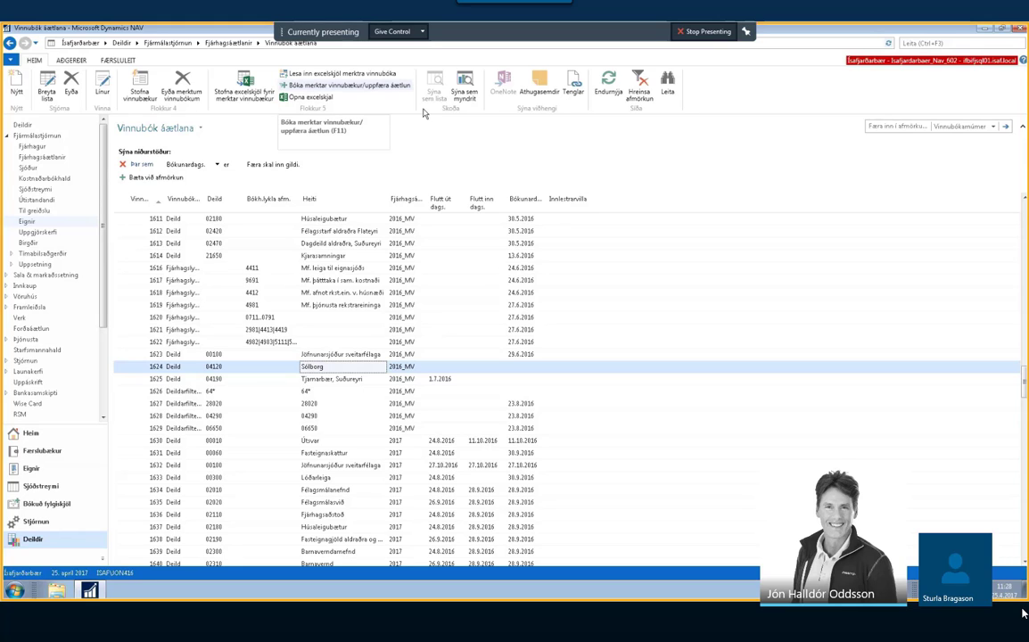
- Go back to the Fjárhagsáætlanir overview, open Millifærslur ársins, and enlarge its window to show more columns and rows
click(10, 43)
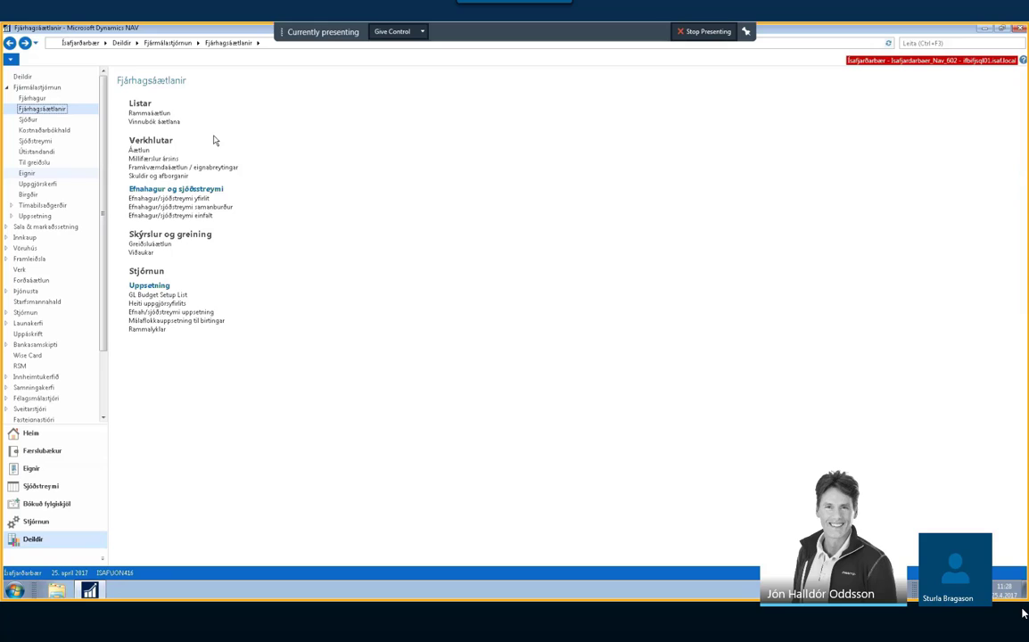
click(162, 162)
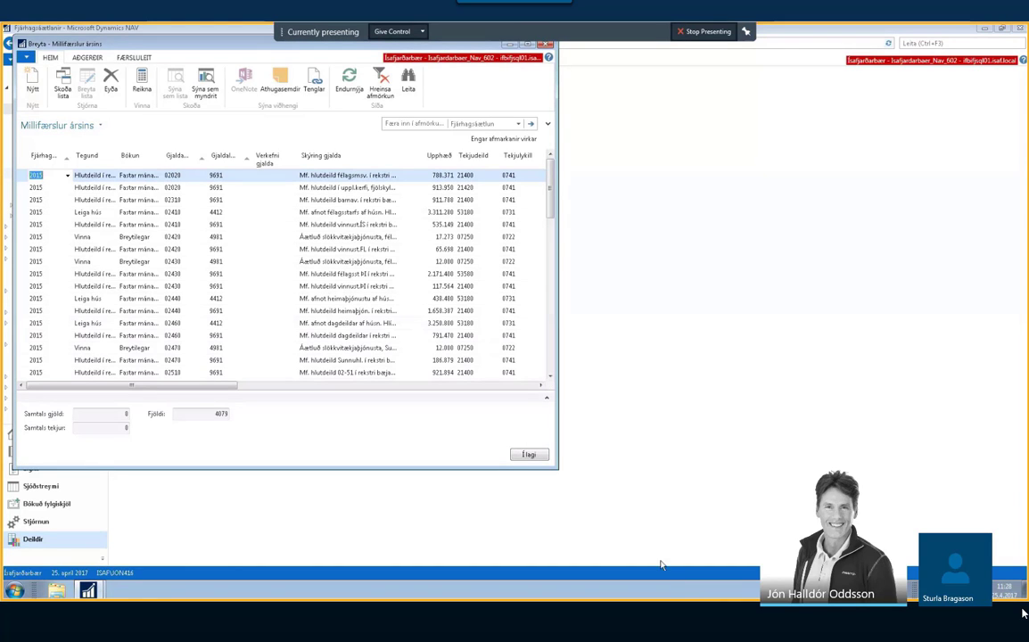
drag(557, 466, 787, 460)
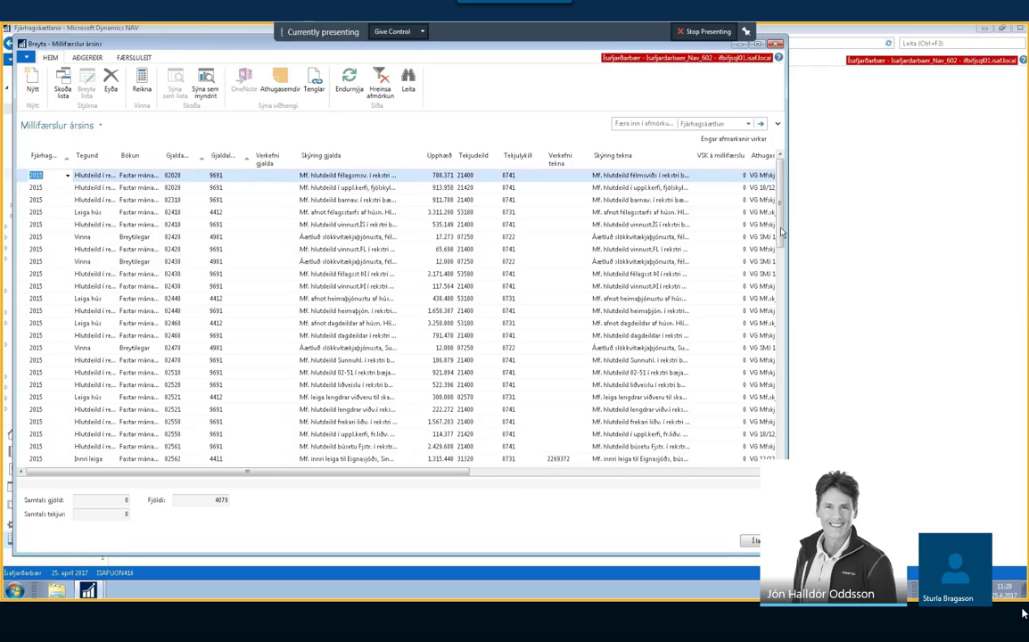
drag(897, 259, 896, 261)
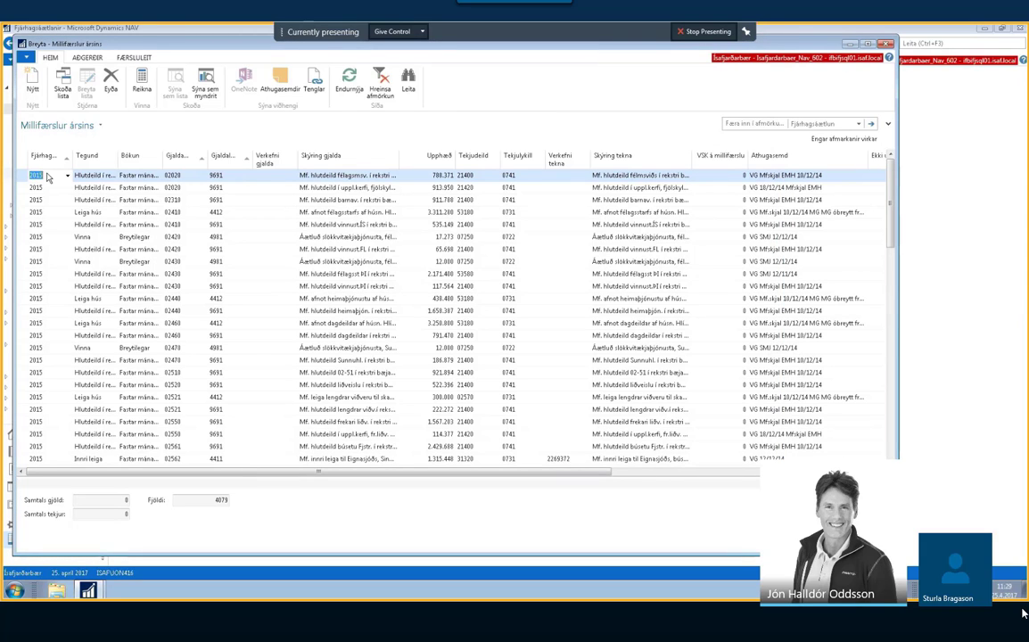
- Filter the Millifærslur ársins list to the Fjárhagsáætlun value 2017
click(92, 123)
click(73, 139)
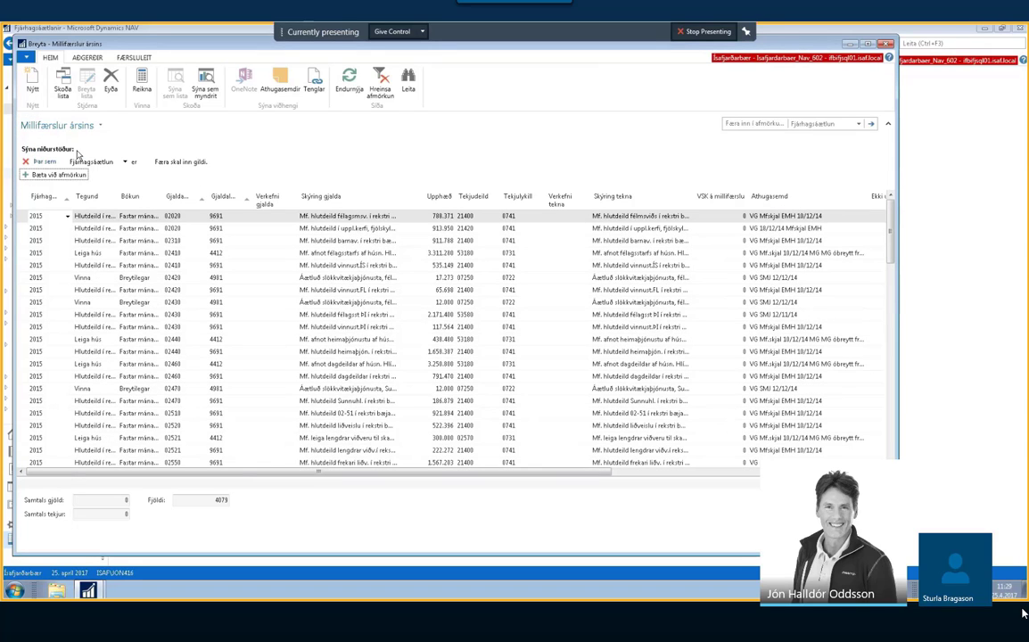
click(174, 161)
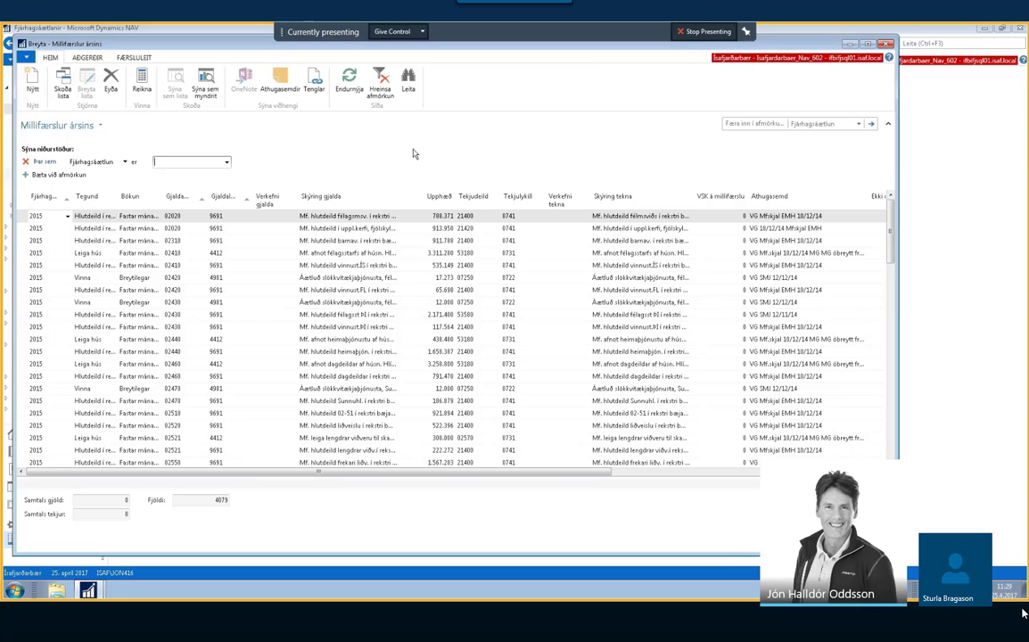
text(2017)
key(Return)
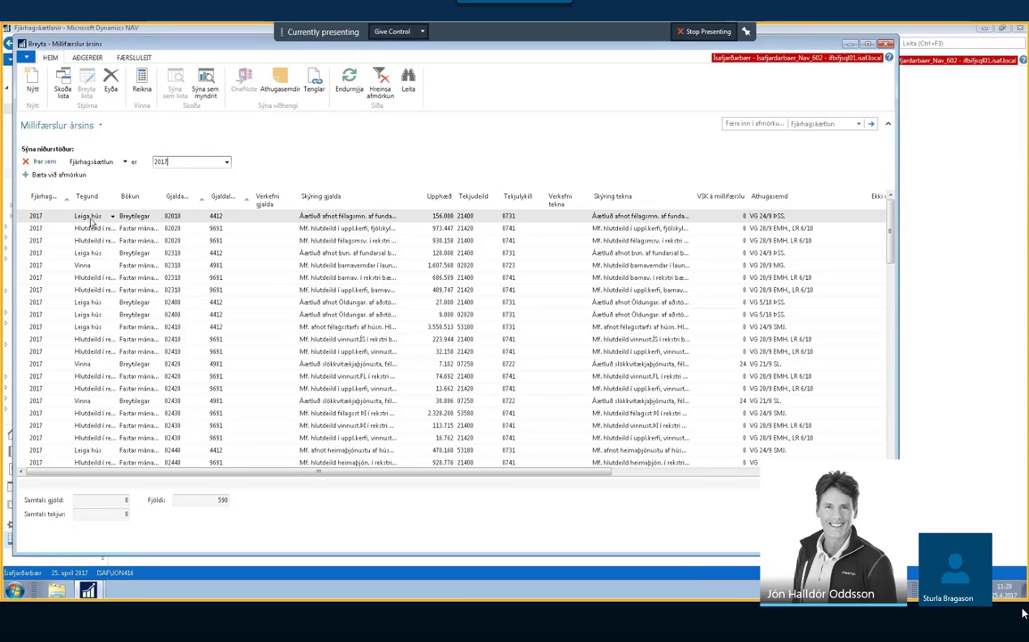
- Review the Tegund choices of the first 2017 transfer and add a filter limiting Tegund to Hlutdeild í rekstri
click(112, 217)
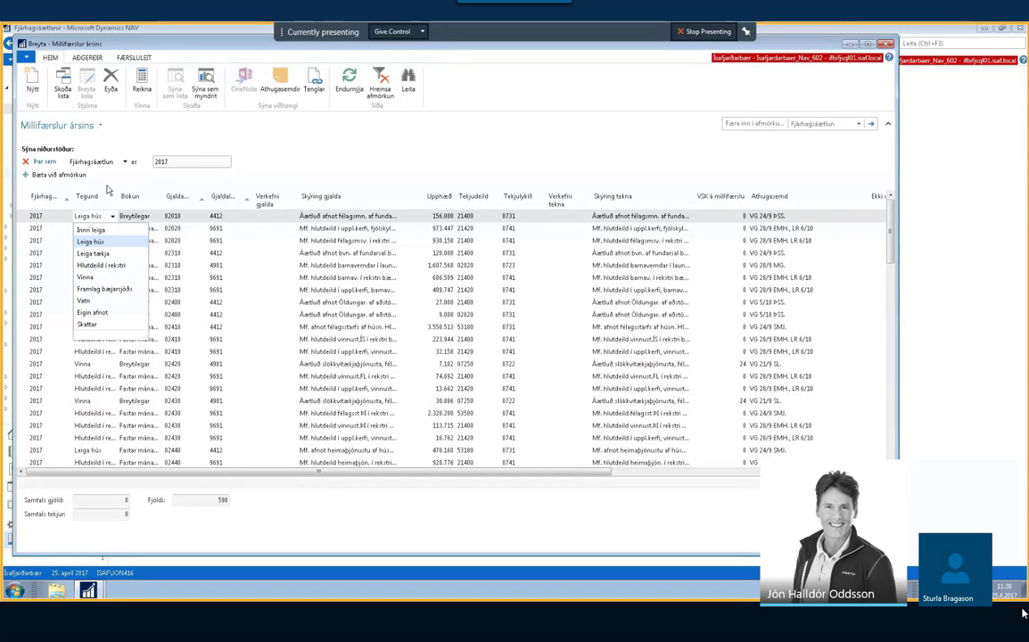
click(68, 178)
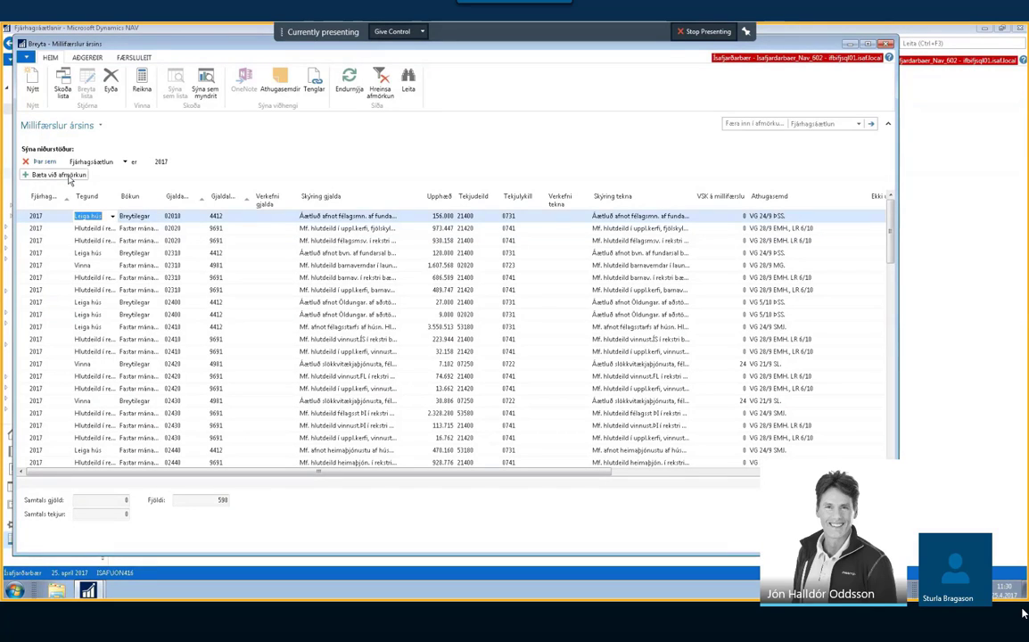
click(69, 177)
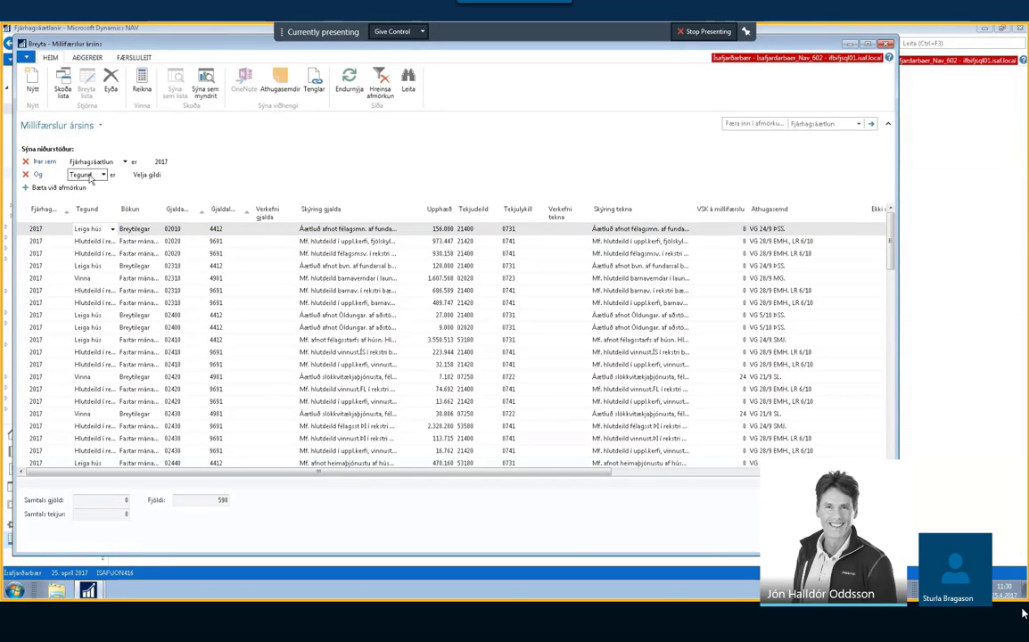
click(104, 175)
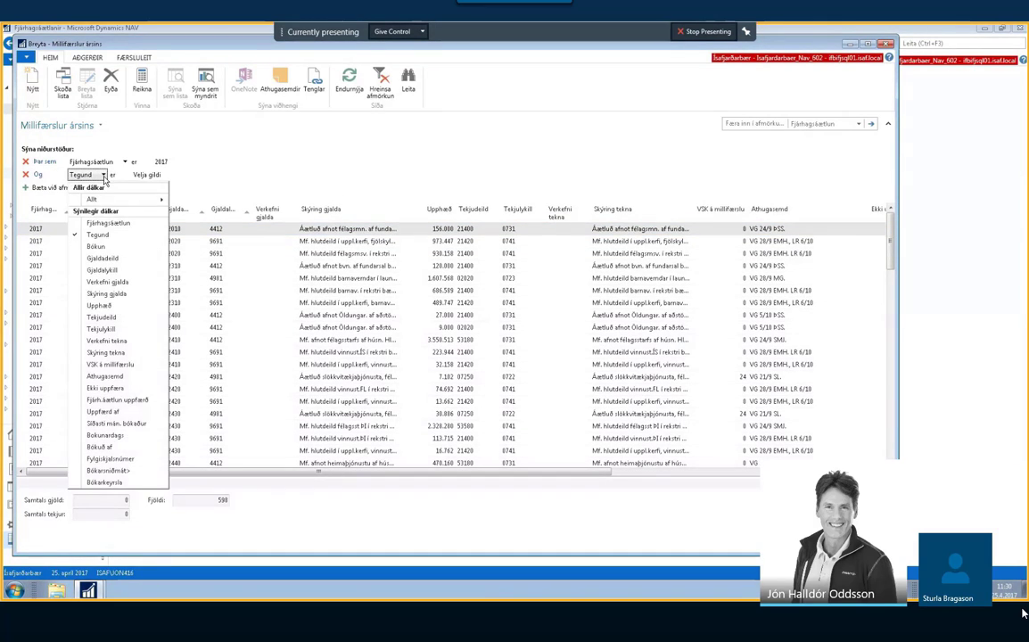
click(138, 176)
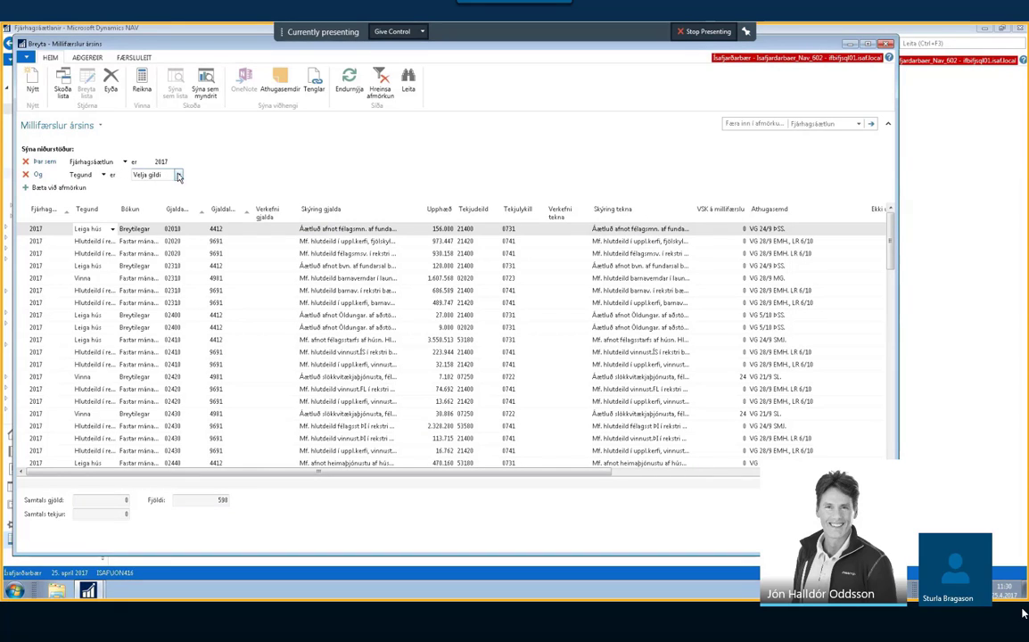
click(178, 175)
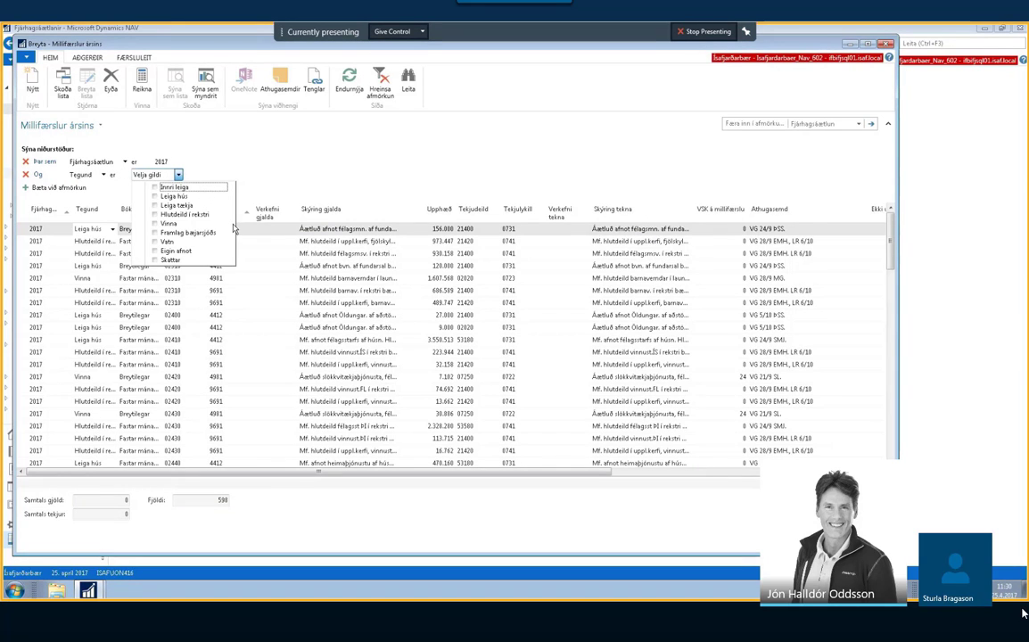
click(161, 215)
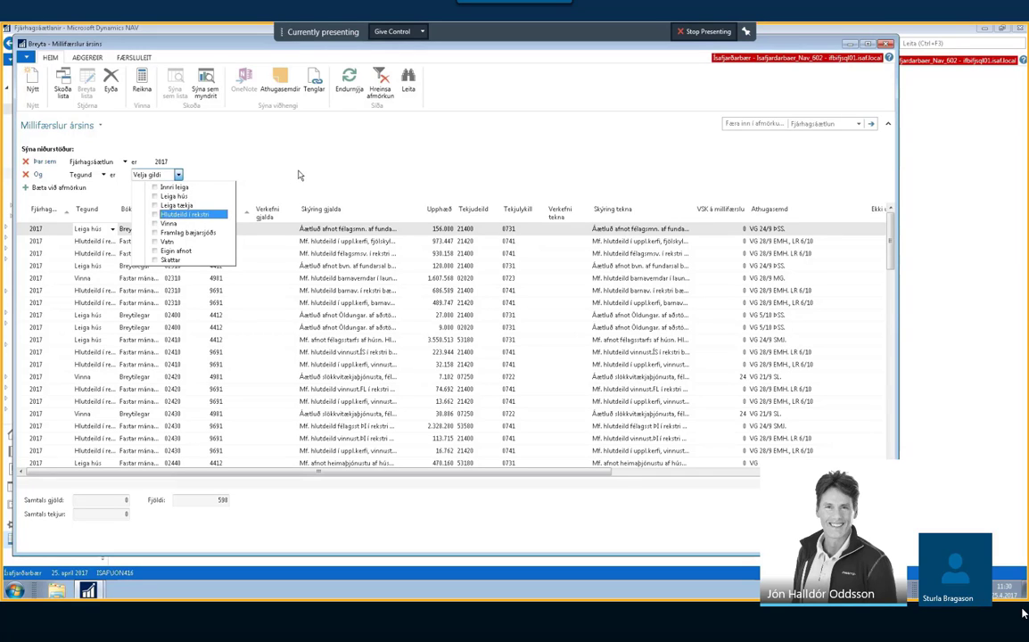
click(400, 167)
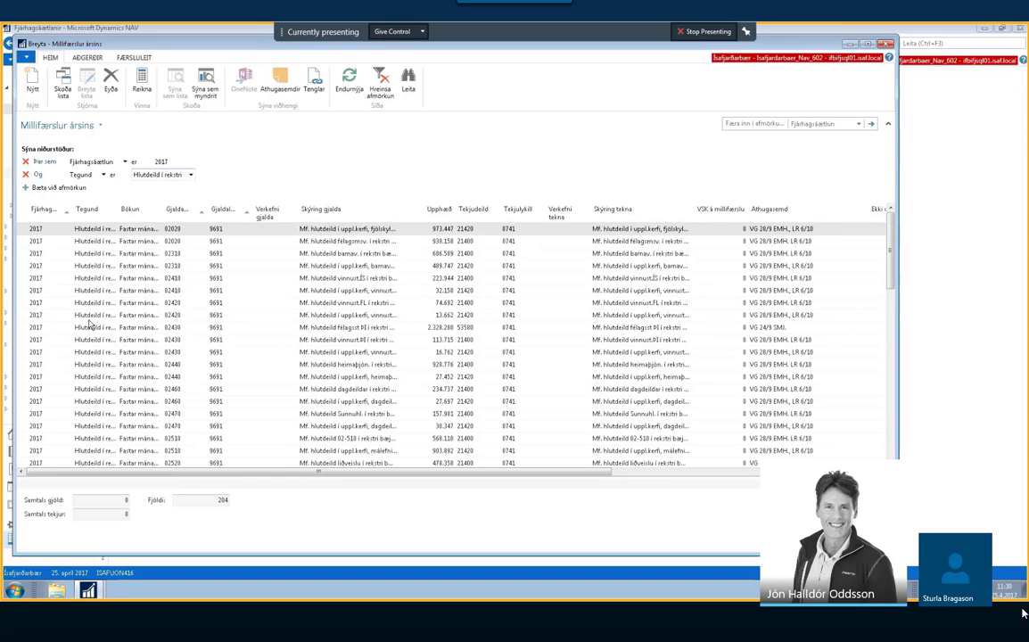
- Look through the filtered Hlutdeild í rekstri transfers and calculate their Samtals gjöld and Samtals tekjur
scroll(465, 366, down, 3)
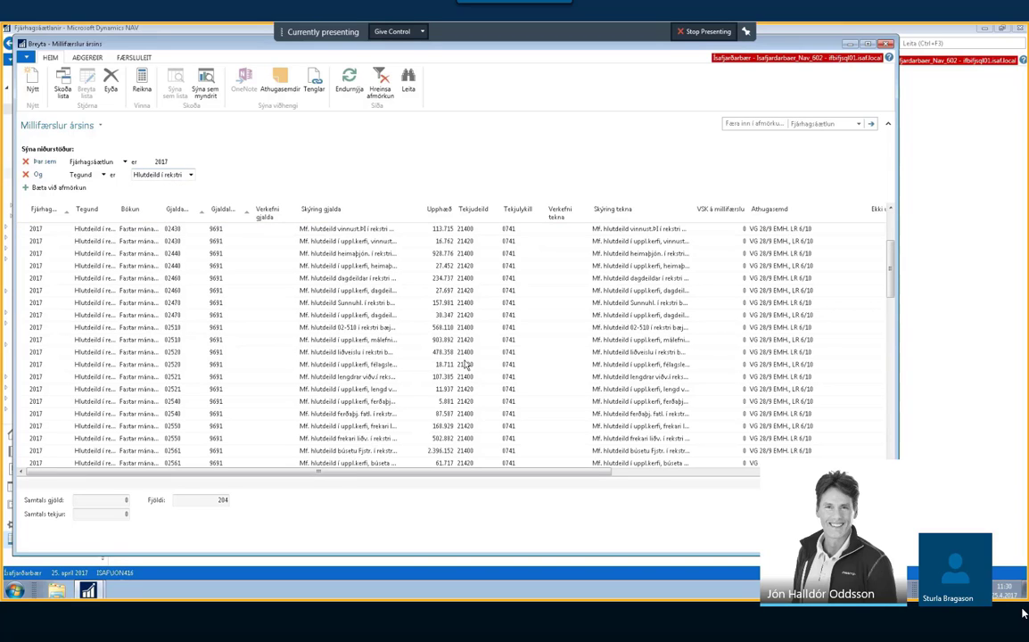
scroll(467, 368, down, 15)
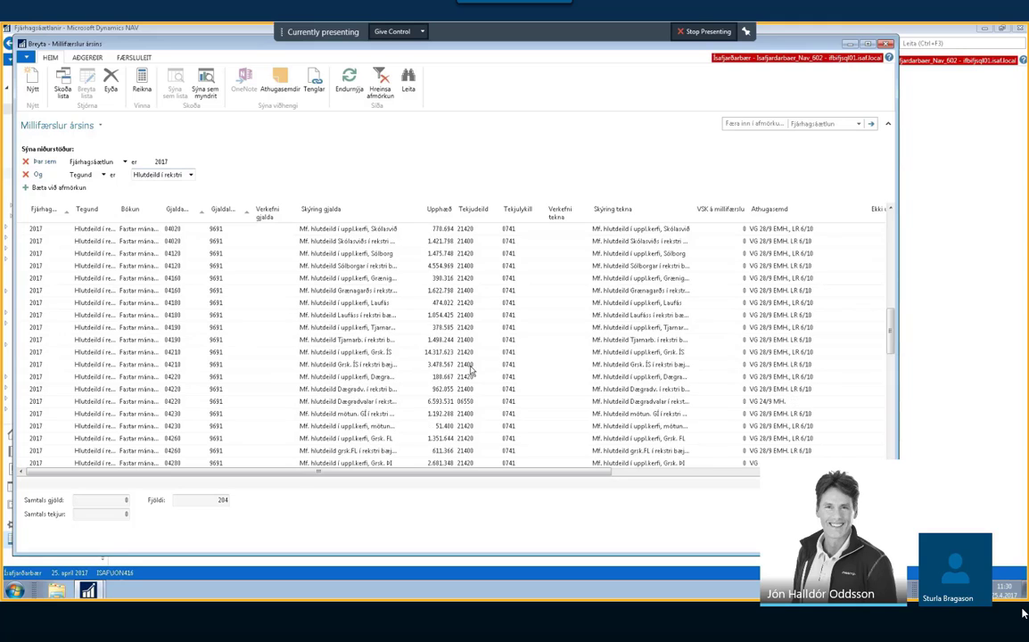
scroll(471, 370, up, 18)
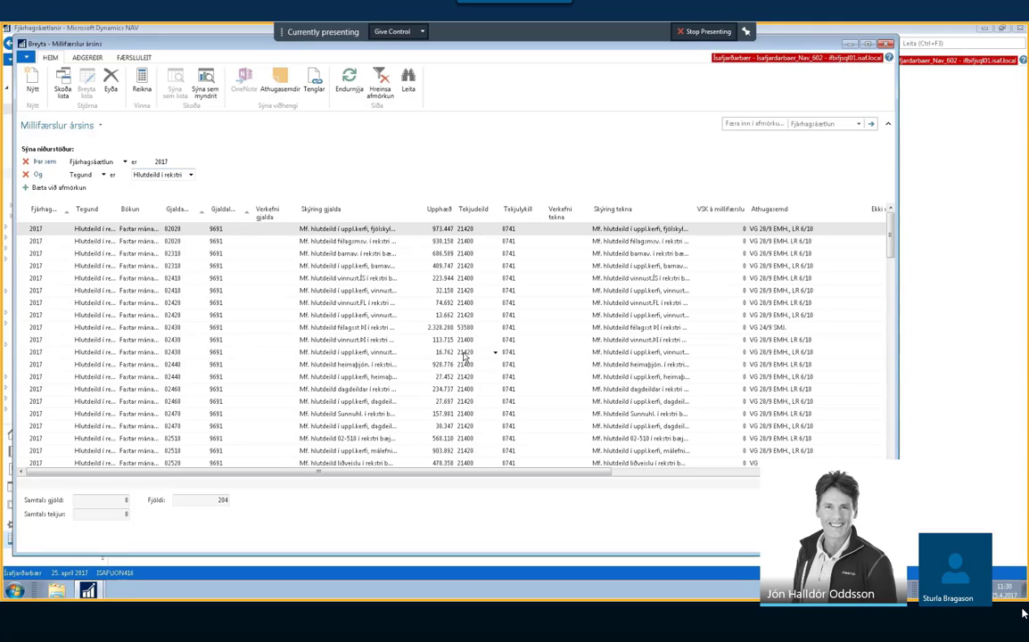
click(142, 82)
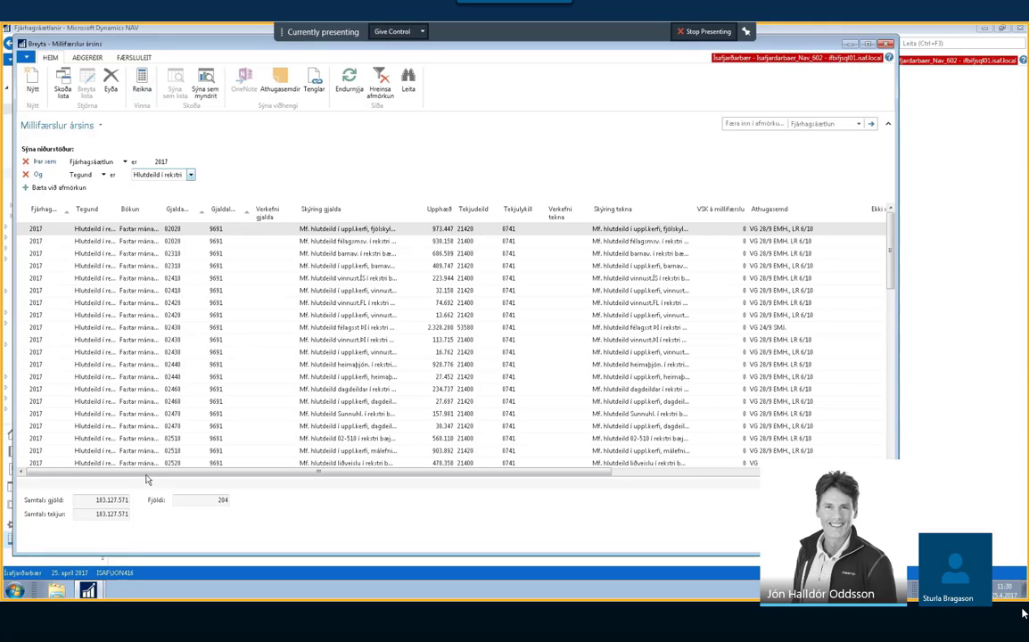
click(113, 515)
scroll(357, 357, down, 2)
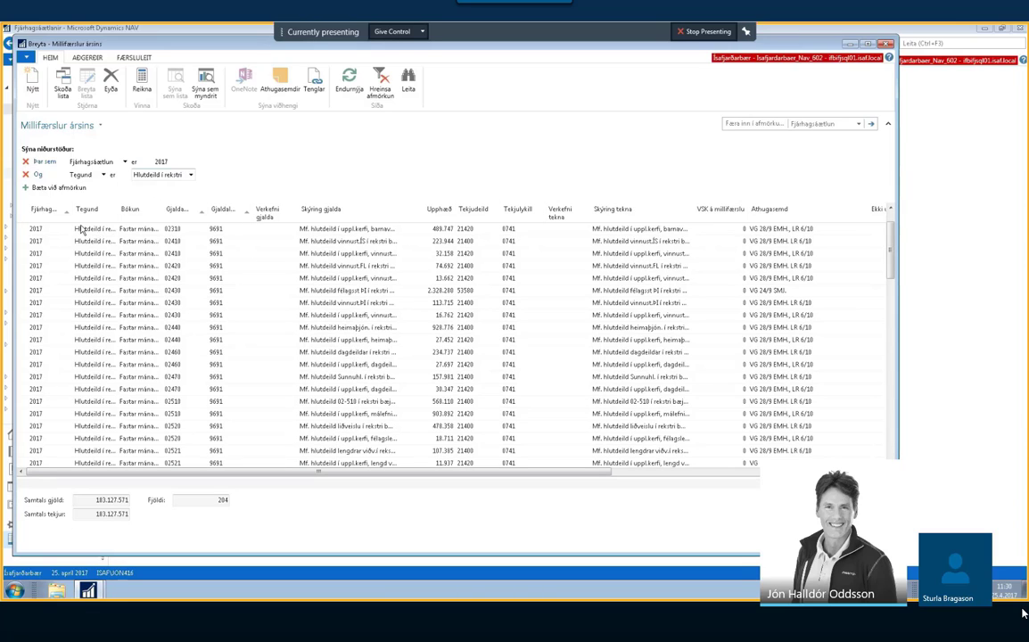
- Check the Bókun options of a department 02310 transfer and the available transfer actions, then close Millifærslur ársins
click(148, 230)
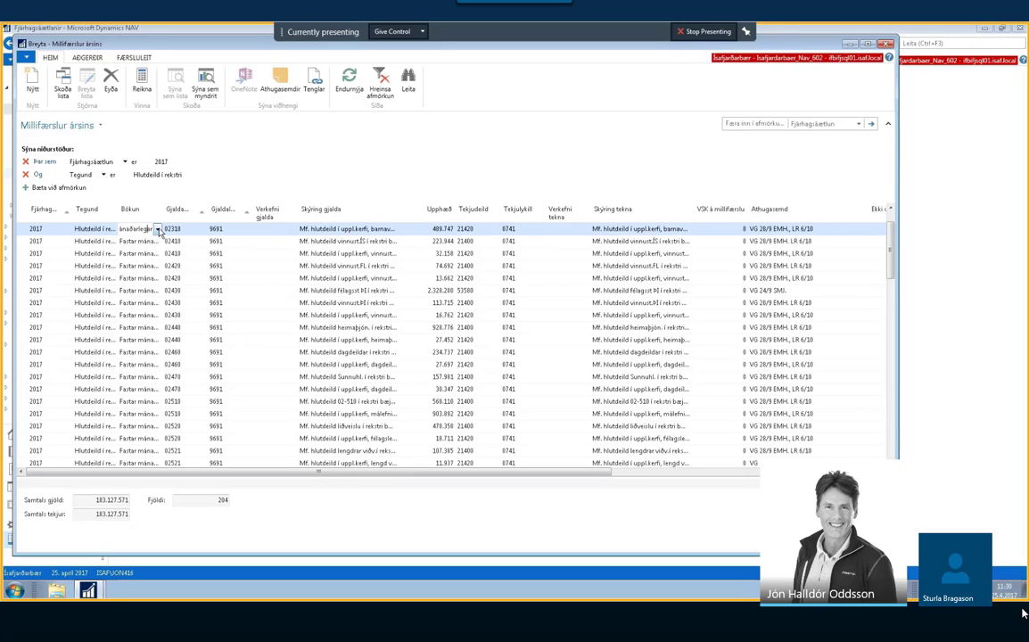
click(158, 229)
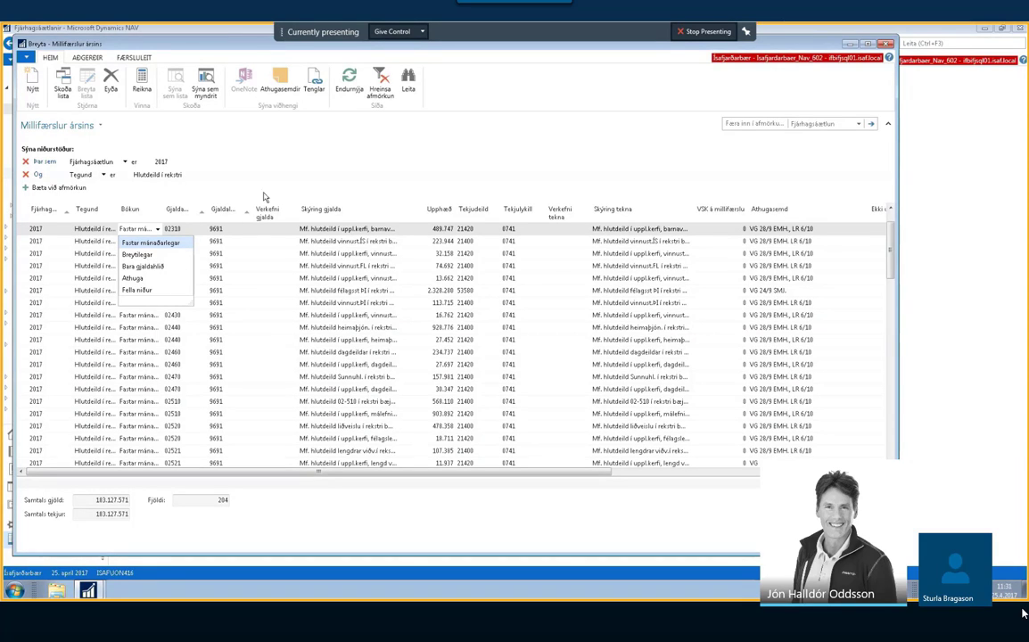
key(Return)
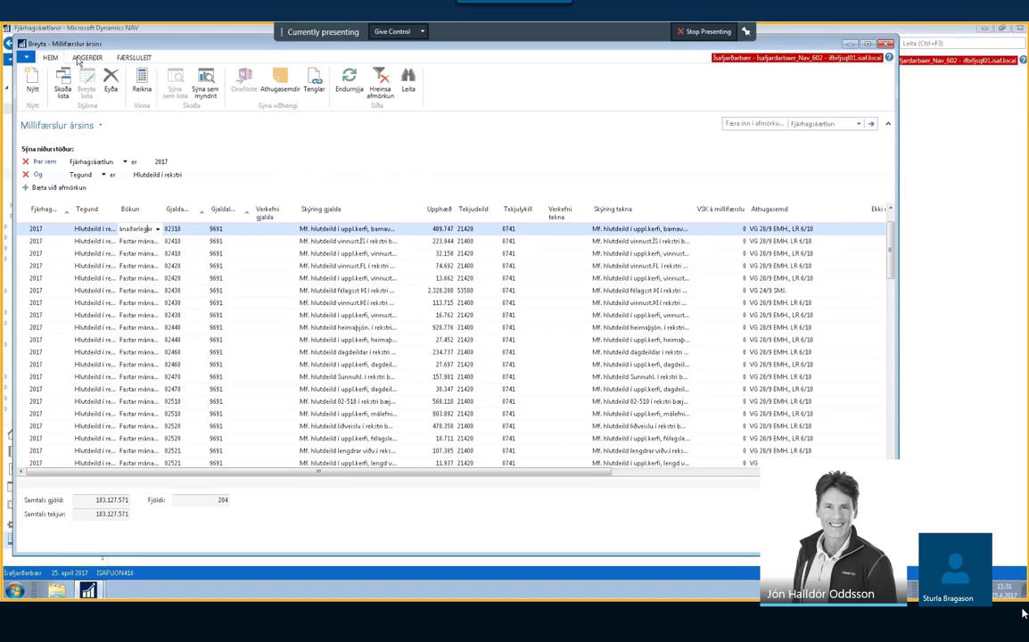
click(86, 57)
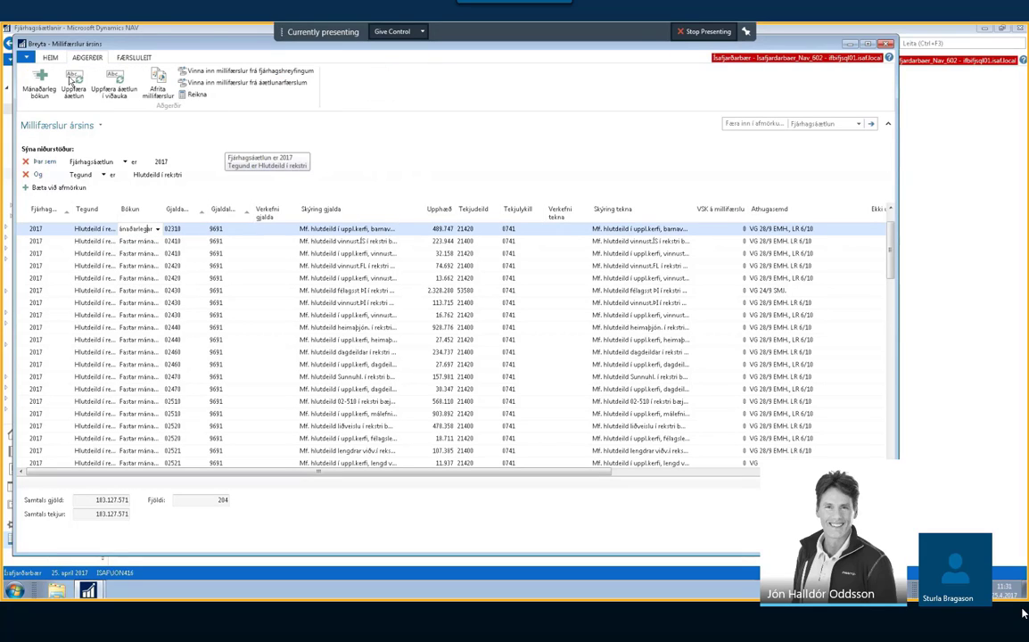
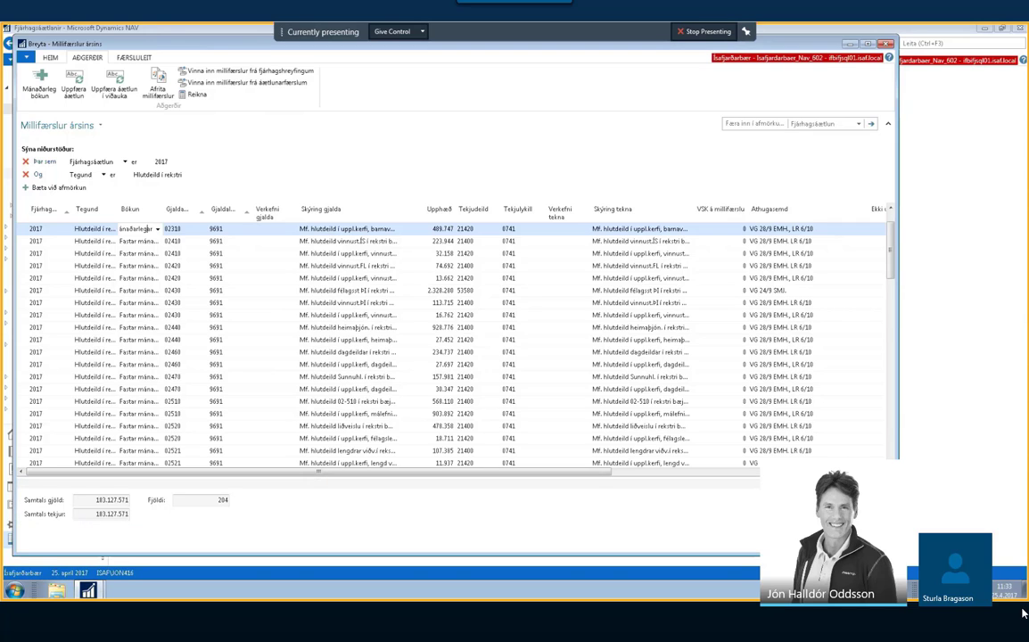
key(Escape)
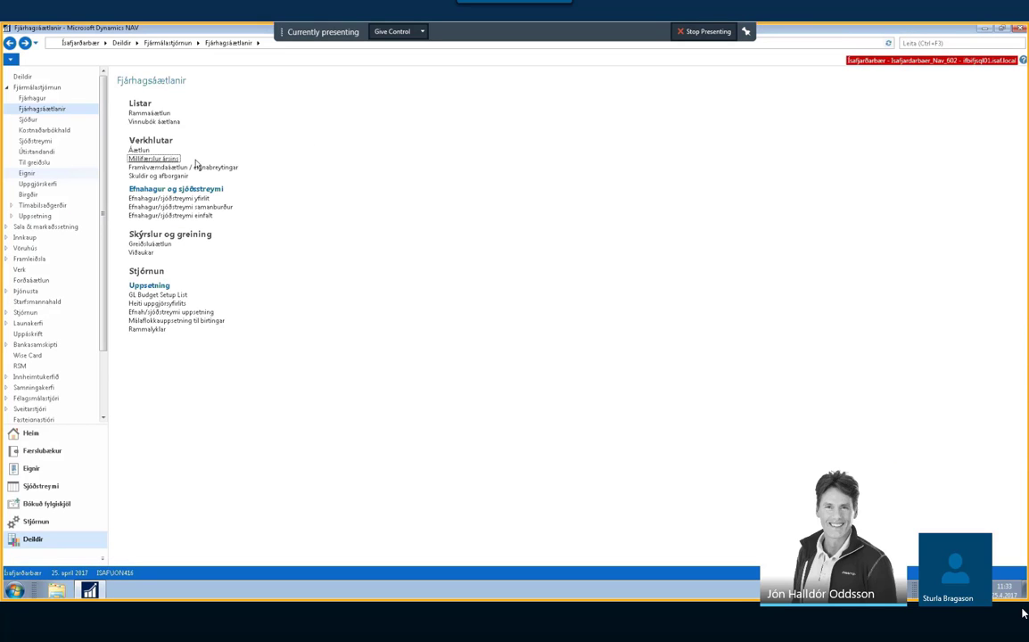
- Open Framkvæmdaáætlun / eignabreytingar and widen the window to show more of the plan line columns
click(170, 169)
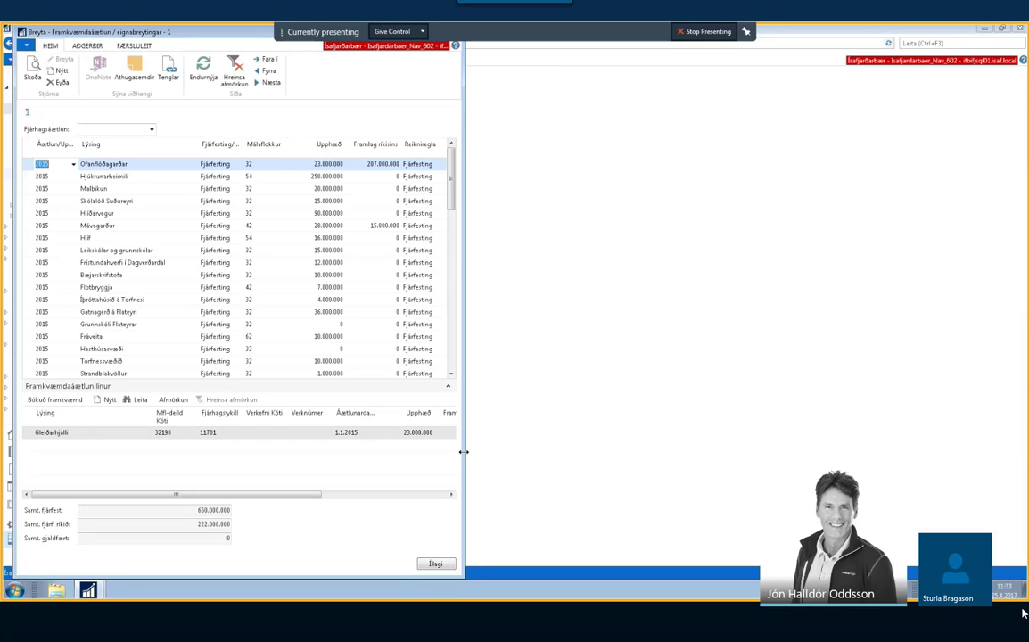
drag(464, 452, 631, 454)
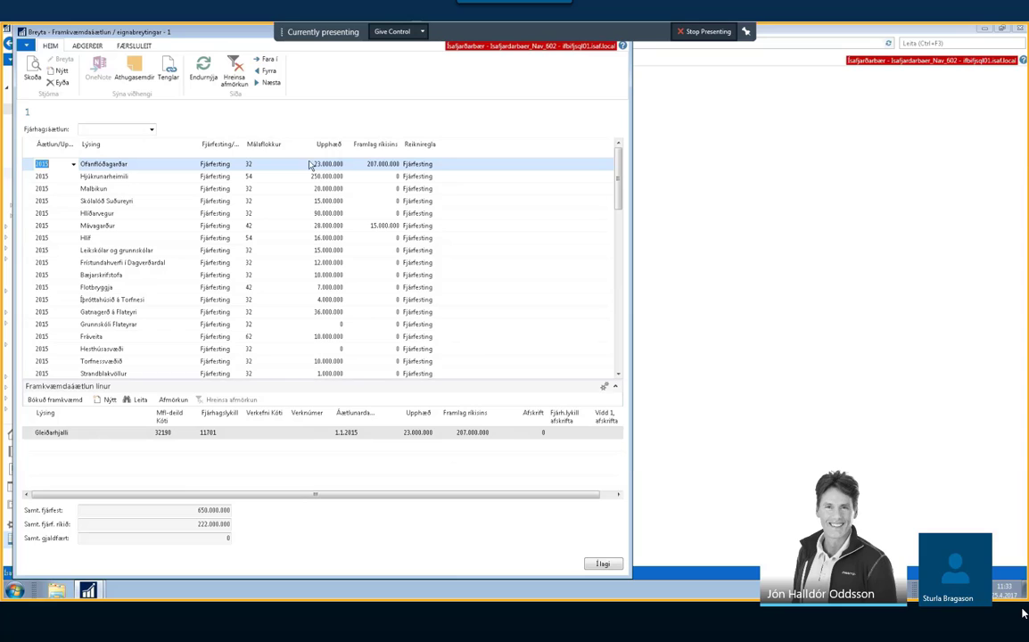
- Set Fjárhagsáætlun to 2017 and go through the first plan entries and their lines down to Mávagarður
click(107, 129)
text(2)
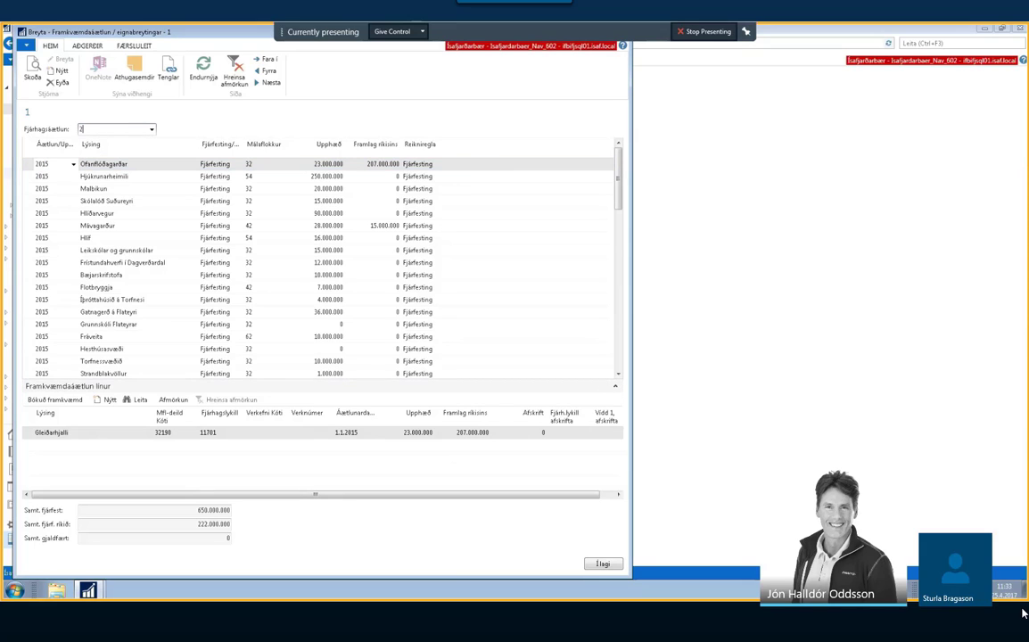
text(017)
key(Tab)
key(Down)
key(Down)
key(Down)
key(Down)
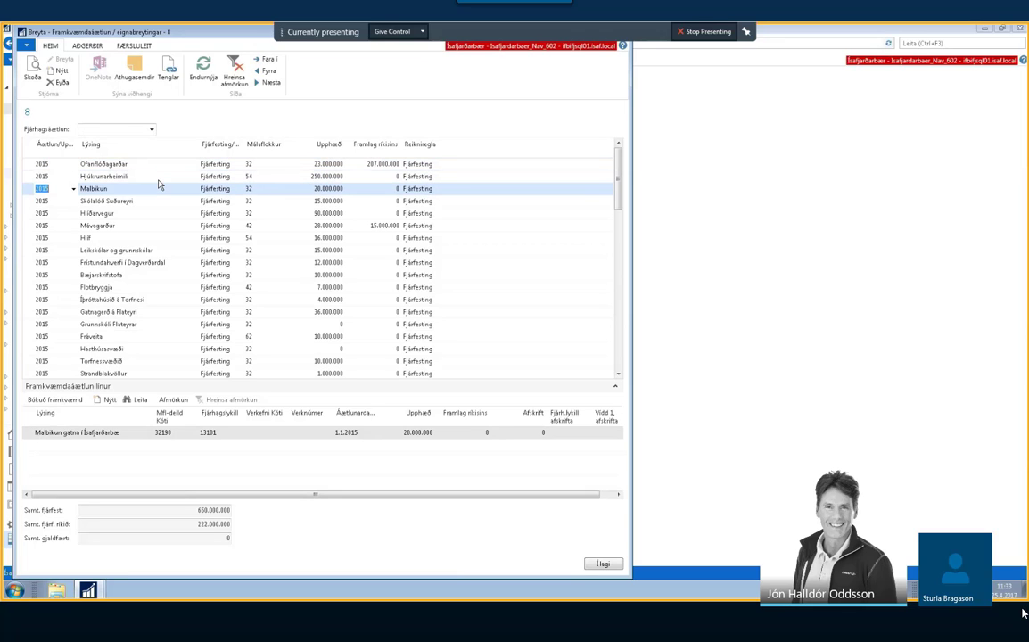
key(Down)
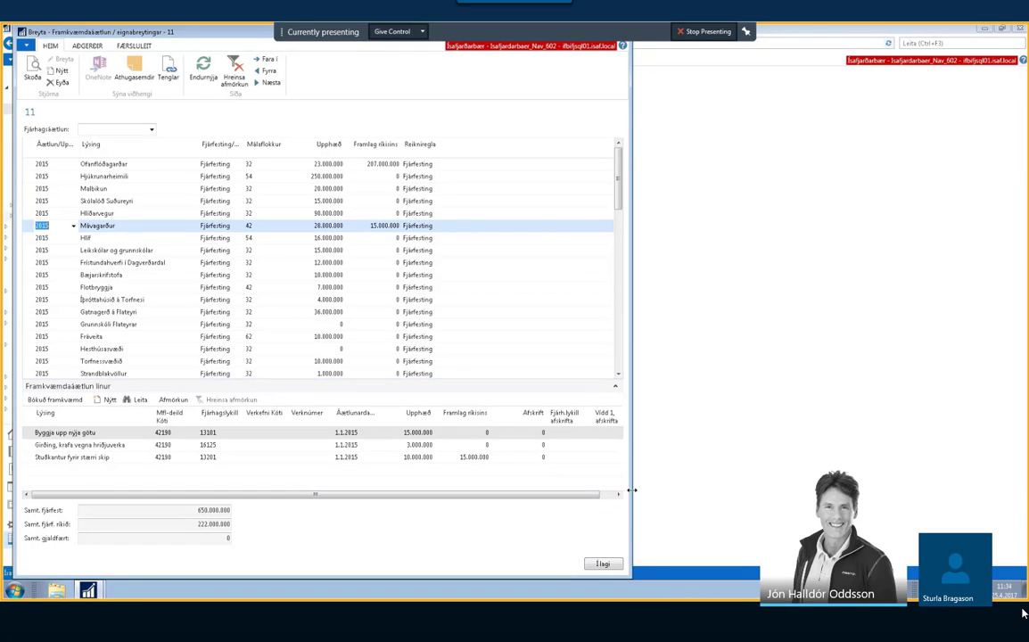
- Widen the investment plan window, examine the Mávagarður plan lines and look over the available plan actions
drag(631, 489, 664, 489)
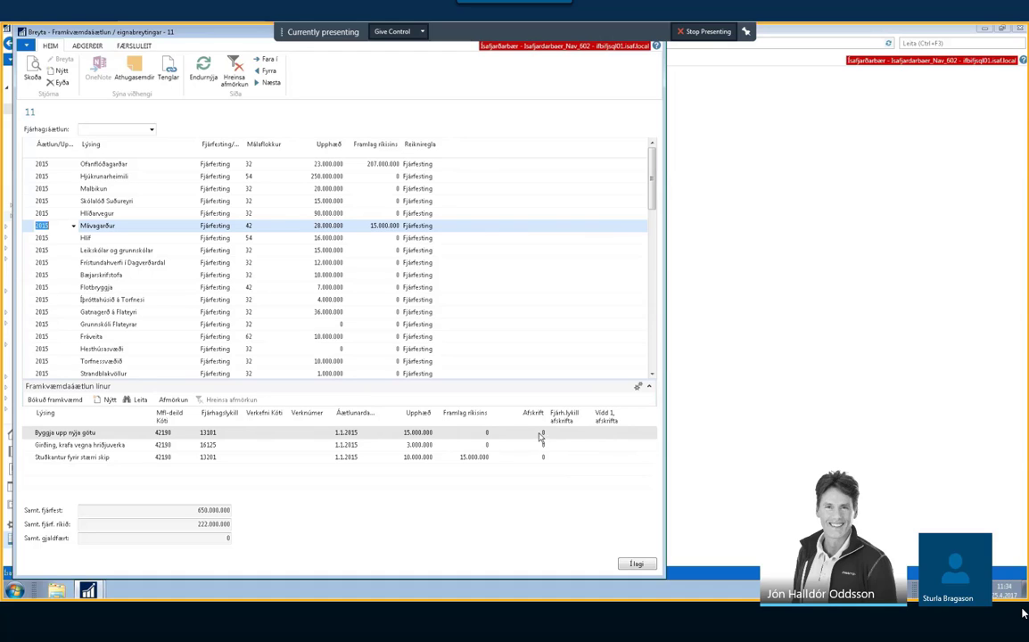
click(620, 440)
click(85, 46)
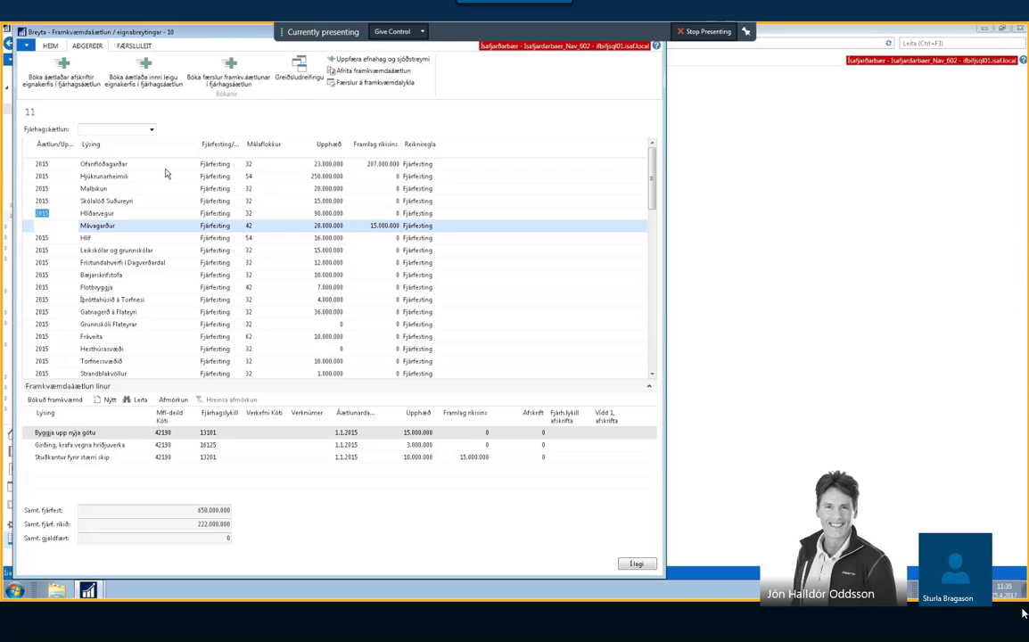
- Go through the plan entries to the 2017 entry Áætlaðar afskriftir eigna utan eignakerfis and examine its depreciation lines
key(Up)
key(Up)
key(Up)
key(Up)
key(Up)
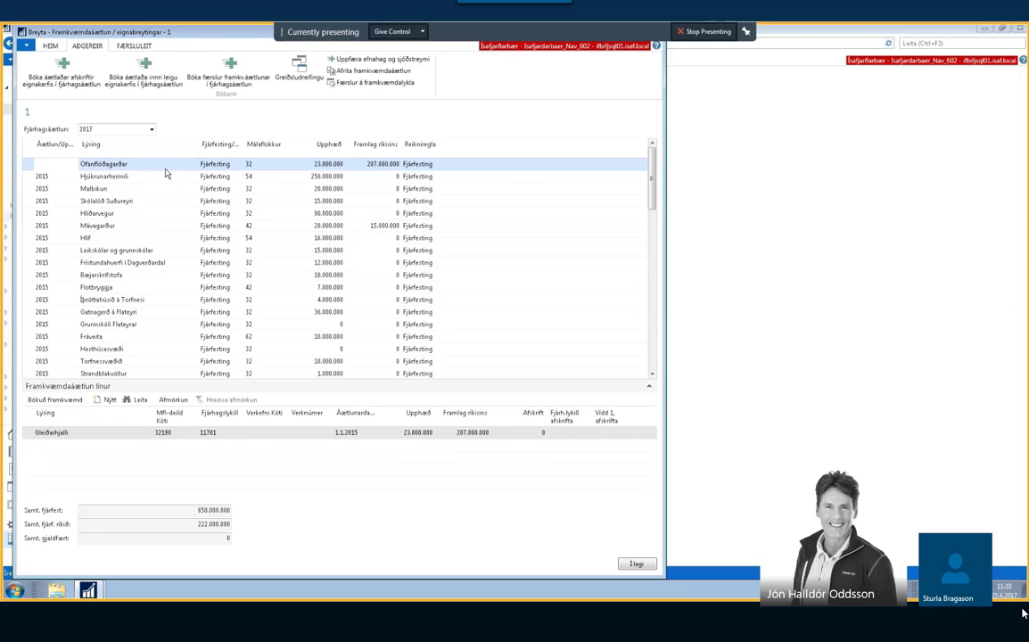
key(Down)
key(Down)
key(Down)
key(Down)
key(Down)
key(Down)
key(Down)
key(Down)
key(Down)
key(Down)
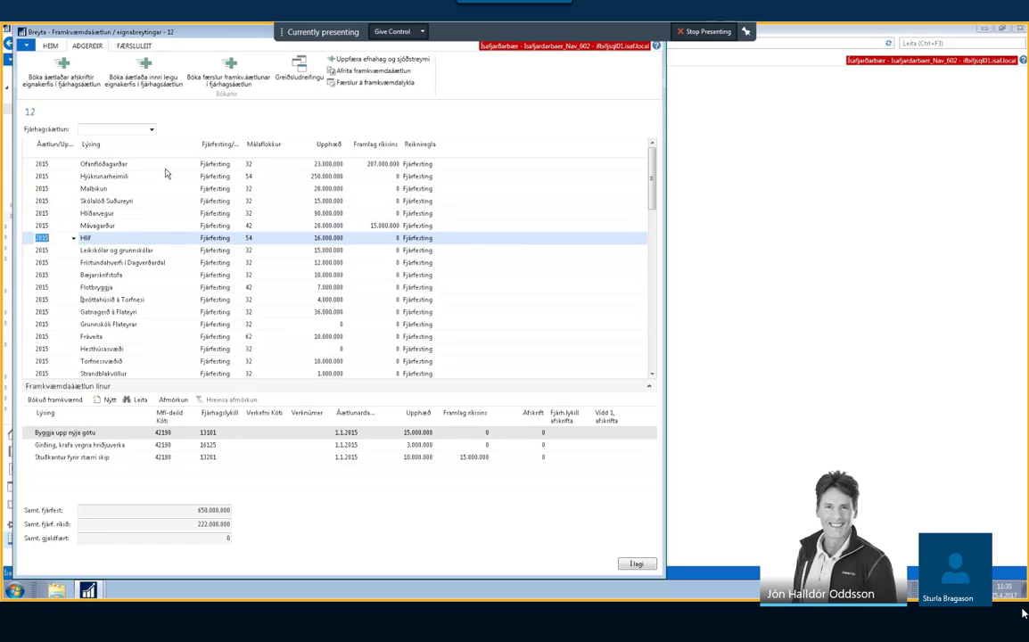
key(Down)
key(Down)
key(Down)
key(Down)
key(Down)
key(Down)
key(Down)
key(Down)
key(Down)
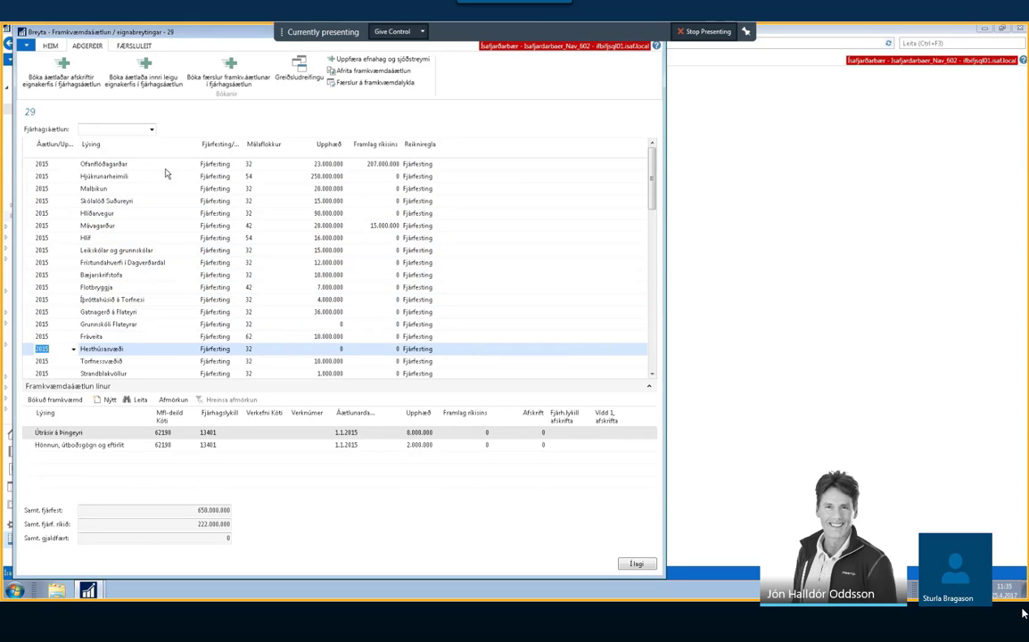
key(Down)
key(Down)
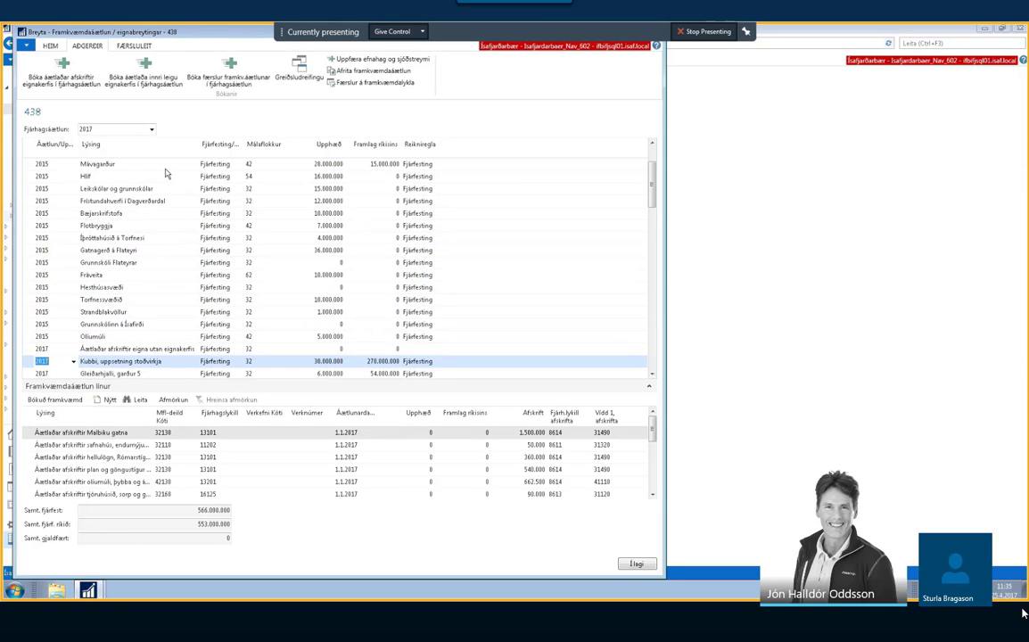
key(Up)
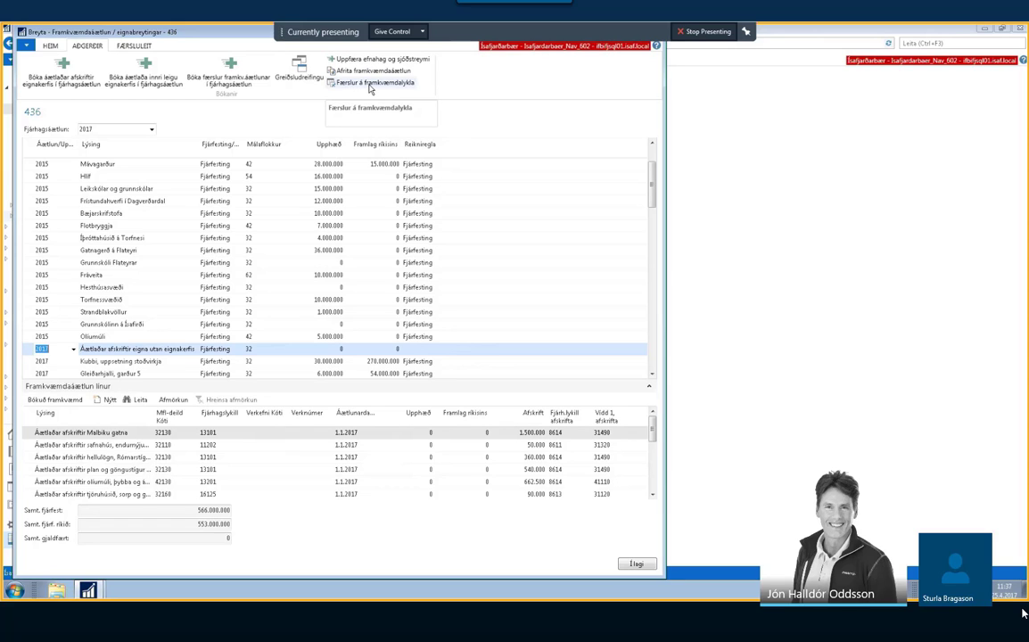
- Open Færslur á framkvæmdalykla, enlarge the Framkvæmdir window and examine its amount, state share and account columns
click(374, 89)
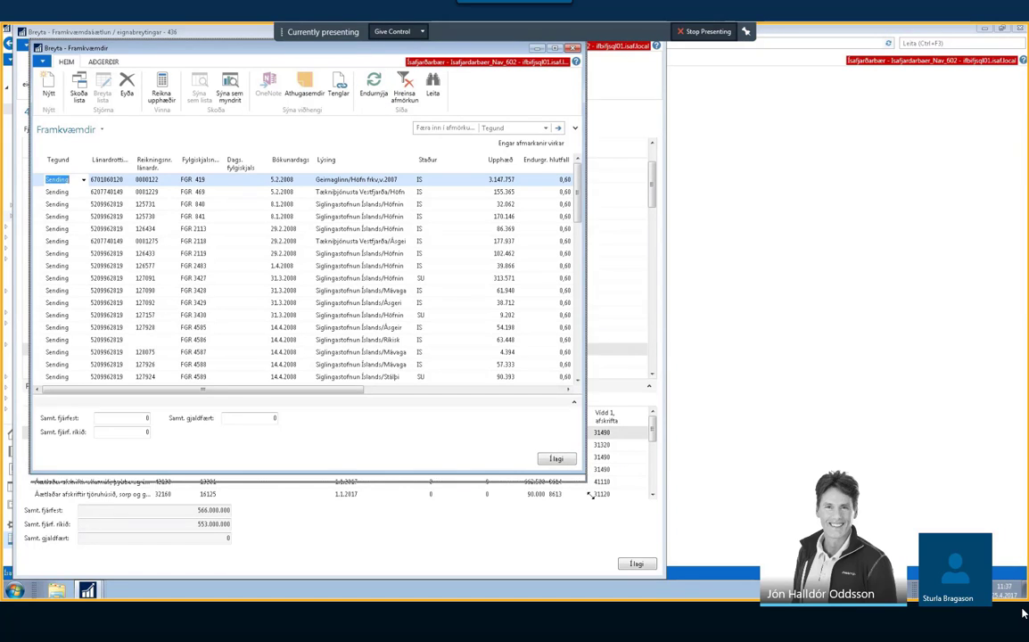
drag(585, 473, 635, 541)
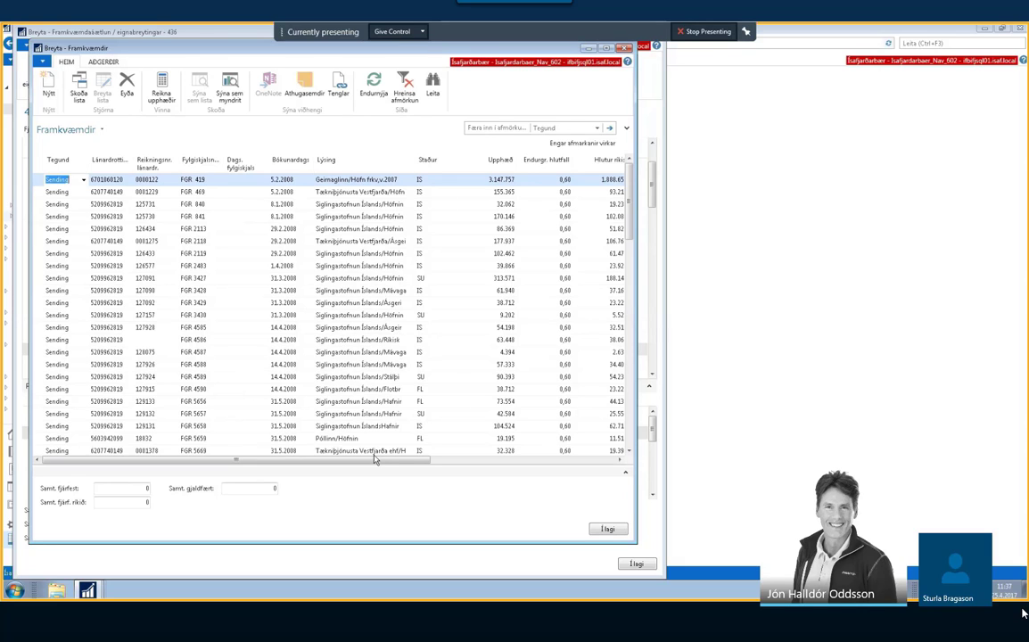
drag(394, 464, 563, 407)
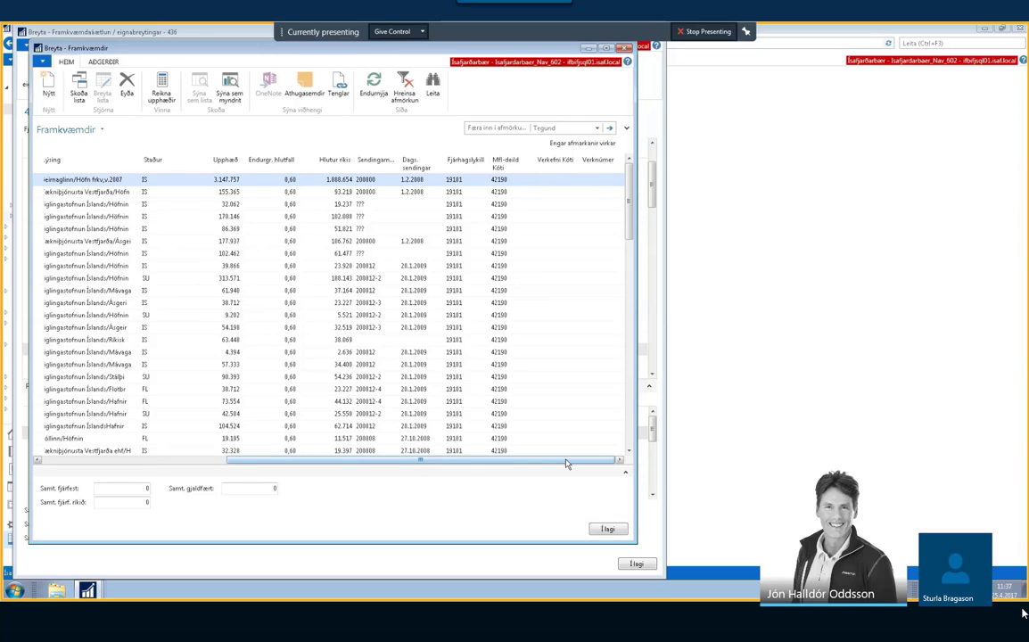
drag(565, 463, 560, 463)
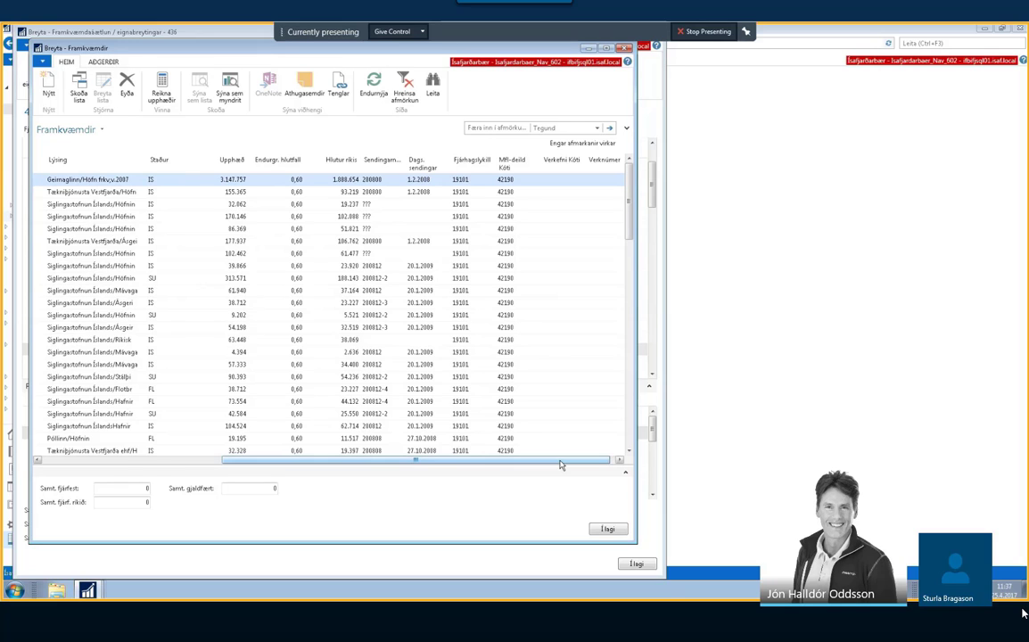
drag(560, 463, 546, 464)
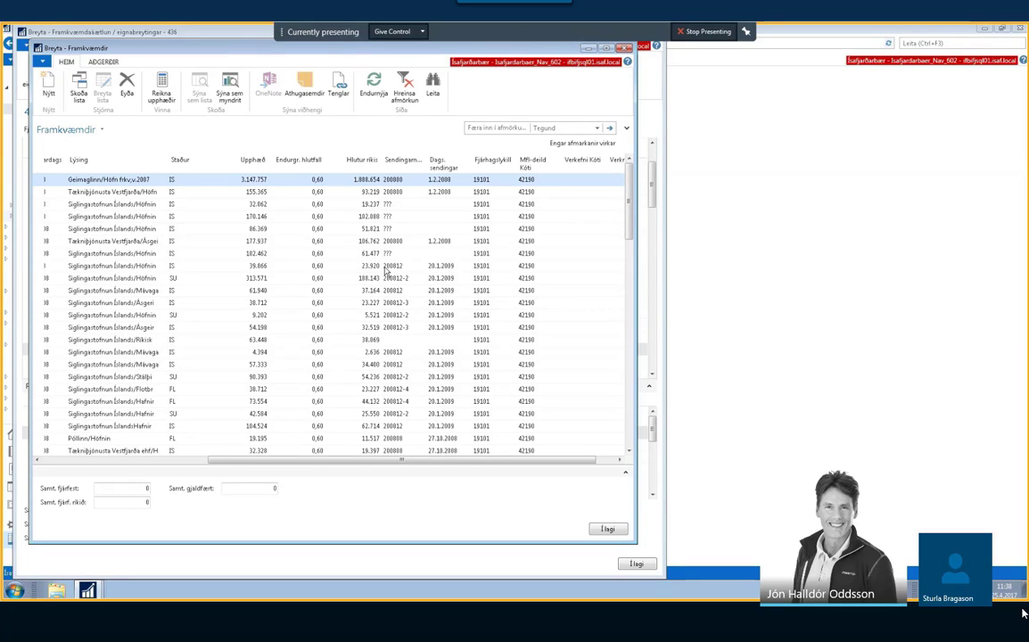
- Look through the Framkvæmdir entries and their Verknúmer and Tegund values, then close the list and the investment plan
scroll(383, 290, down, 10)
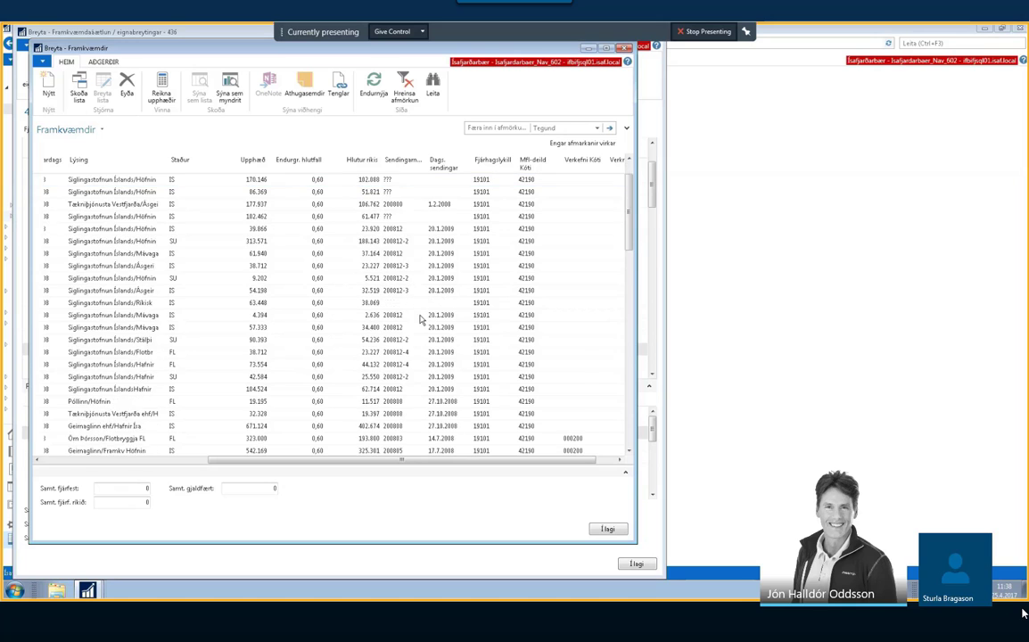
scroll(416, 309, down, 15)
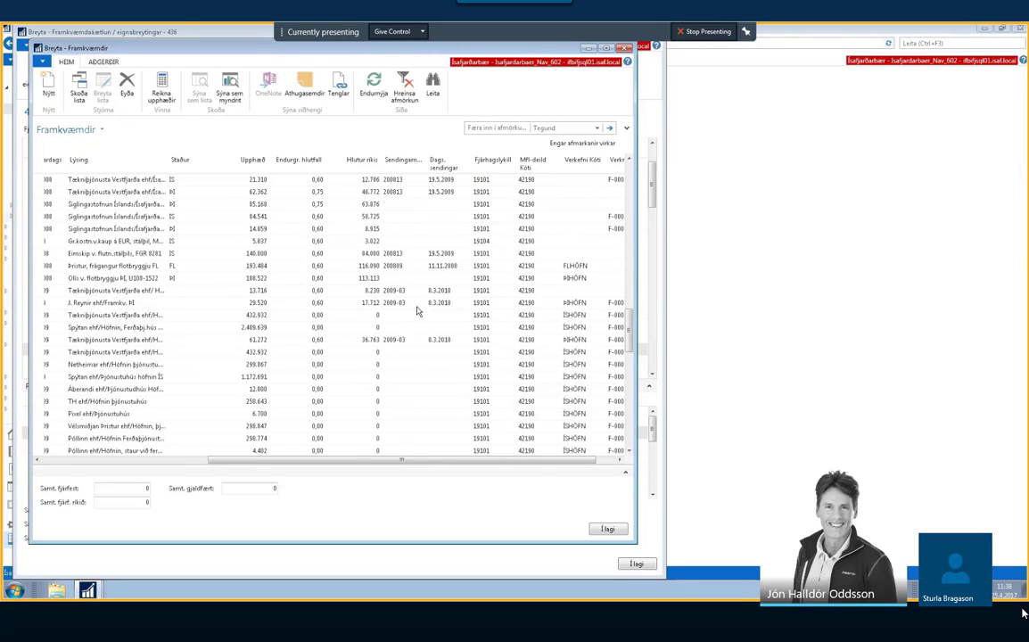
scroll(416, 313, down, 15)
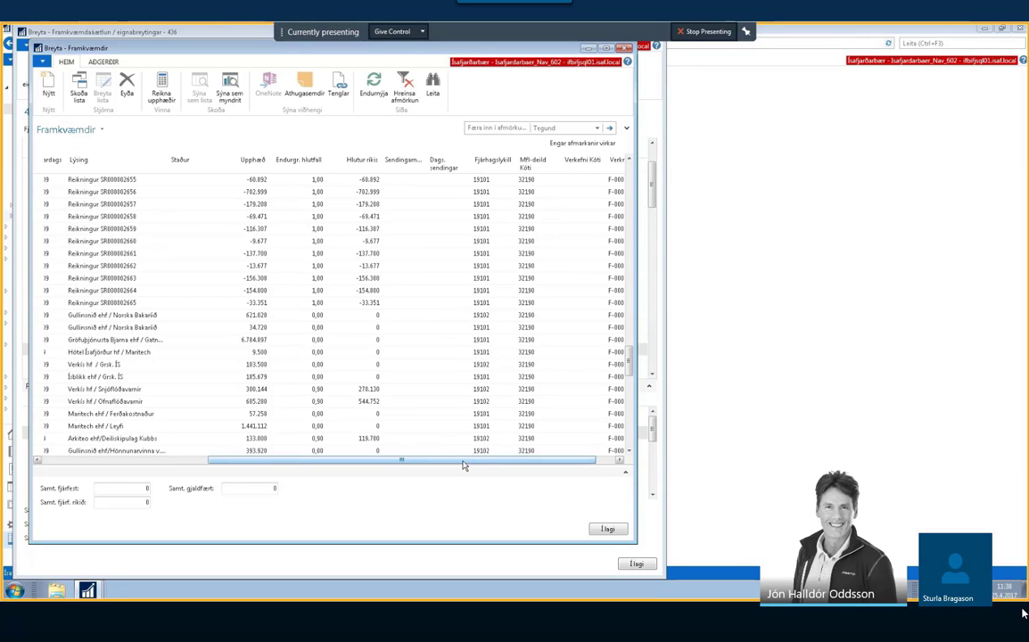
drag(462, 465, 515, 467)
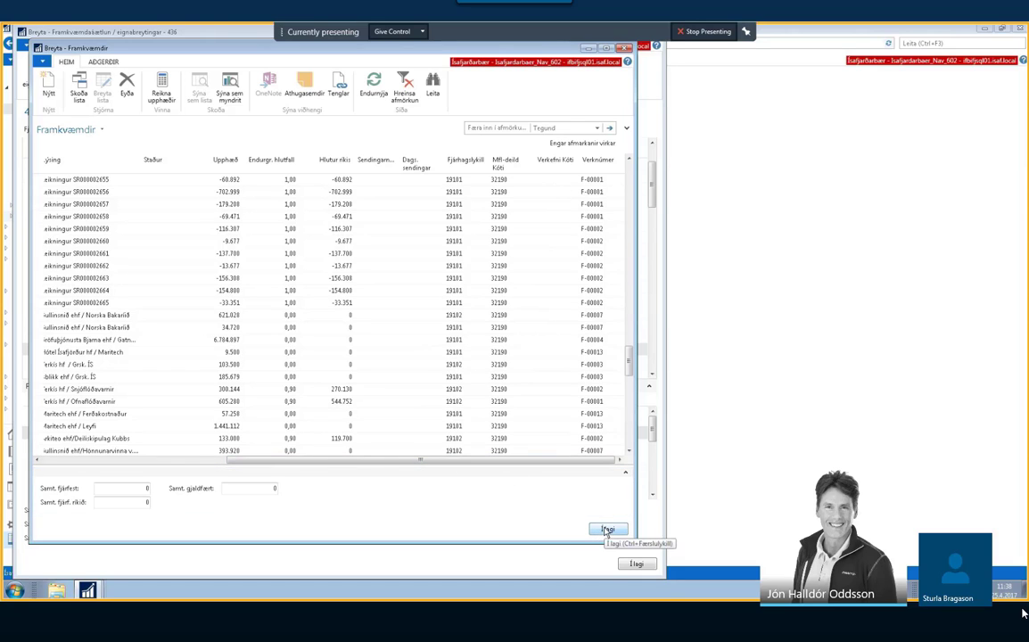
drag(485, 464, 254, 461)
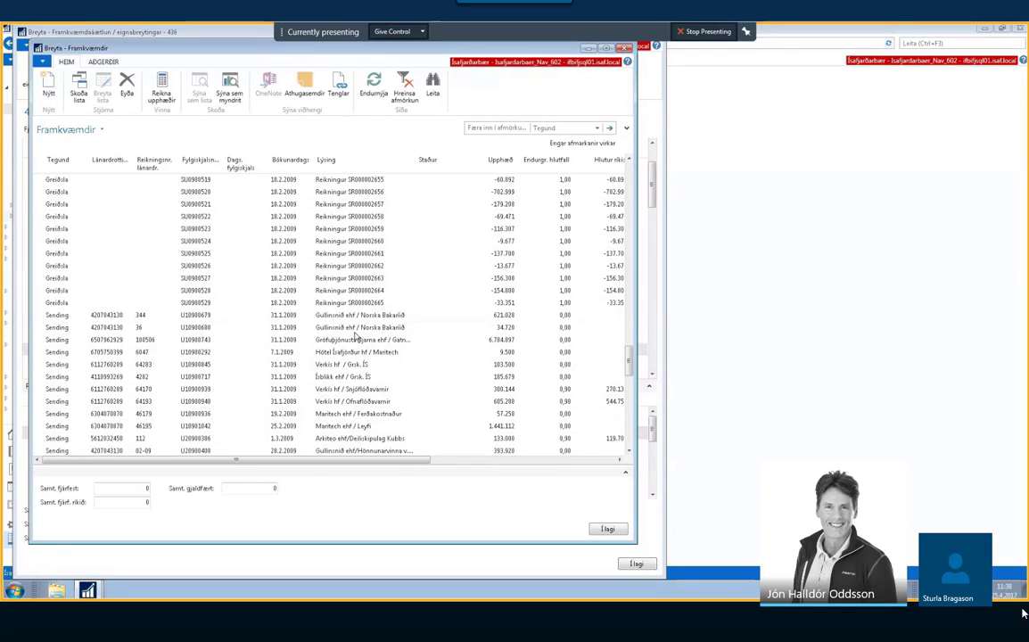
click(608, 529)
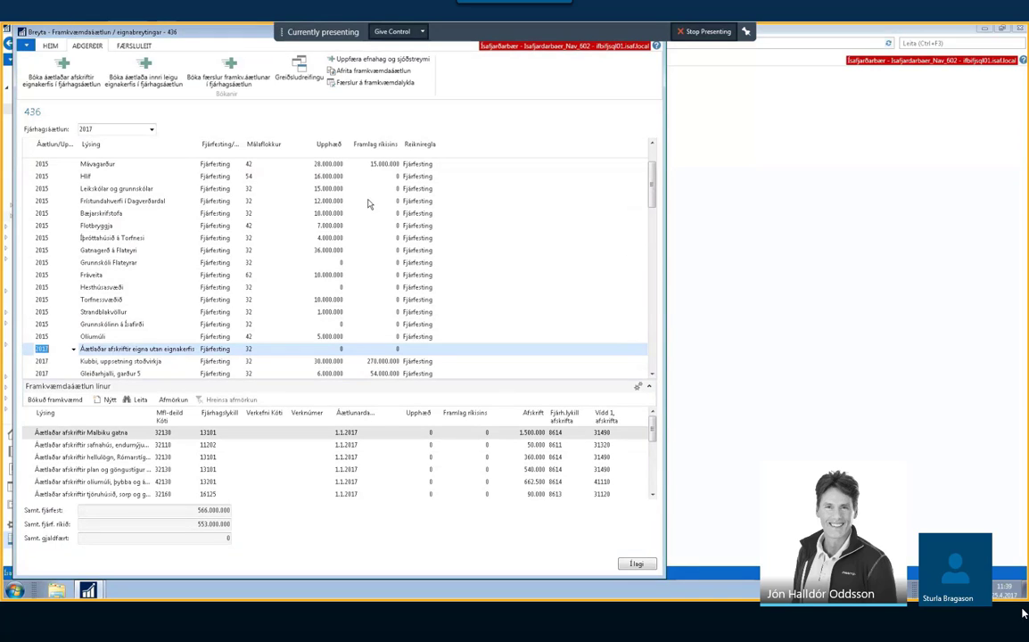
click(637, 564)
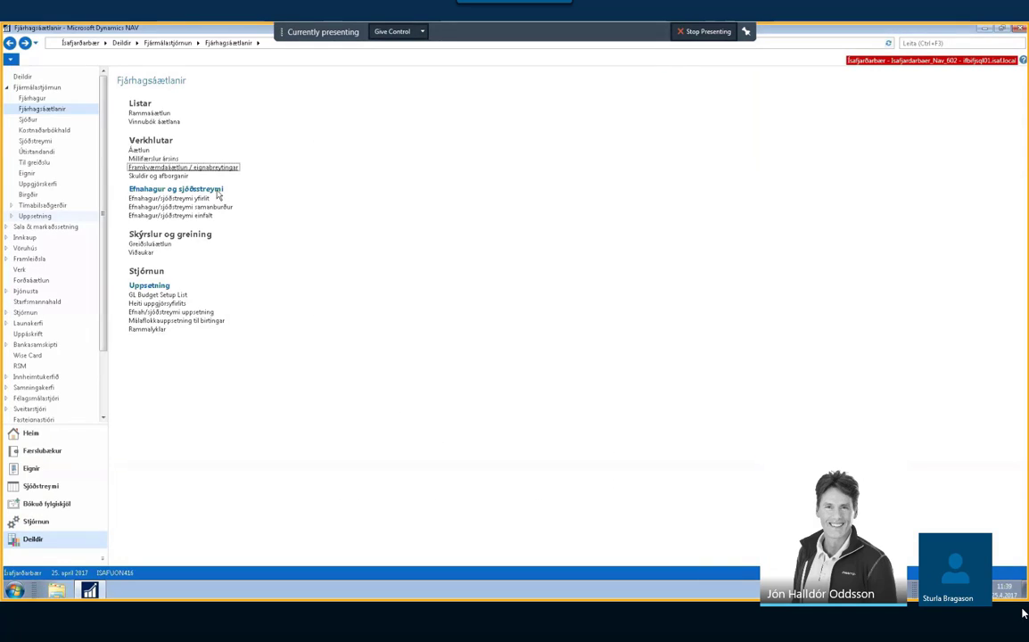
- Open Skuldir og afborganir, set Heiti fjárhagsáætlunar to 2017 and enlarge the window
click(145, 177)
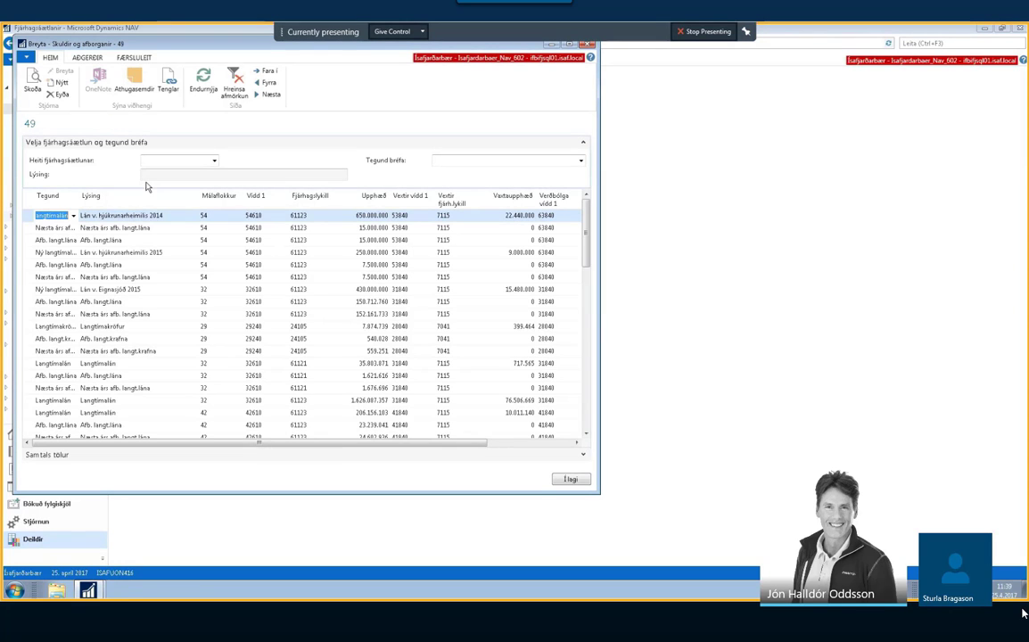
click(178, 160)
text(2)
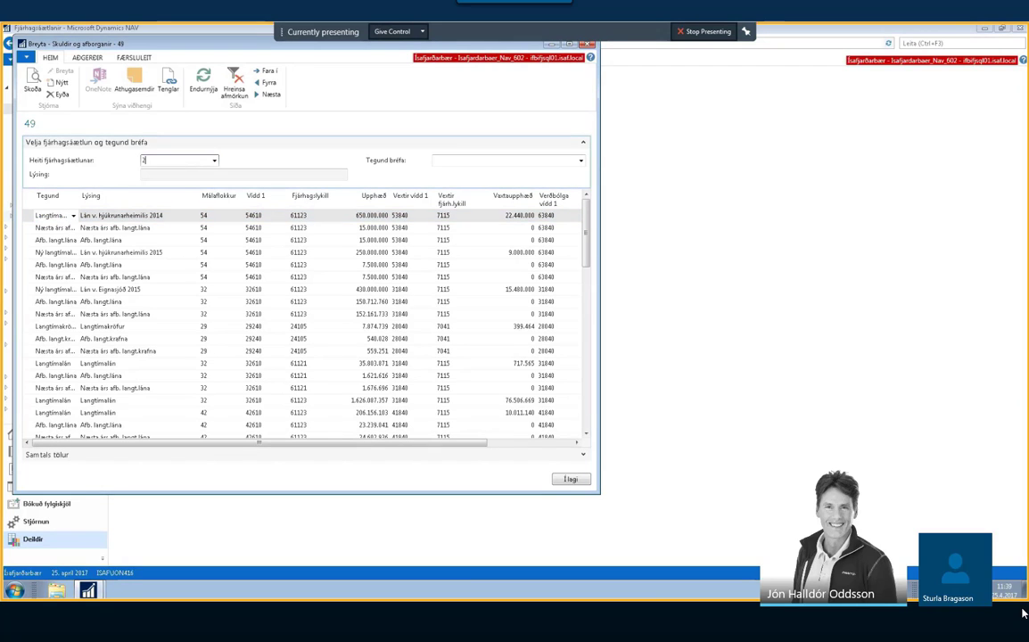
text(017)
key(Tab)
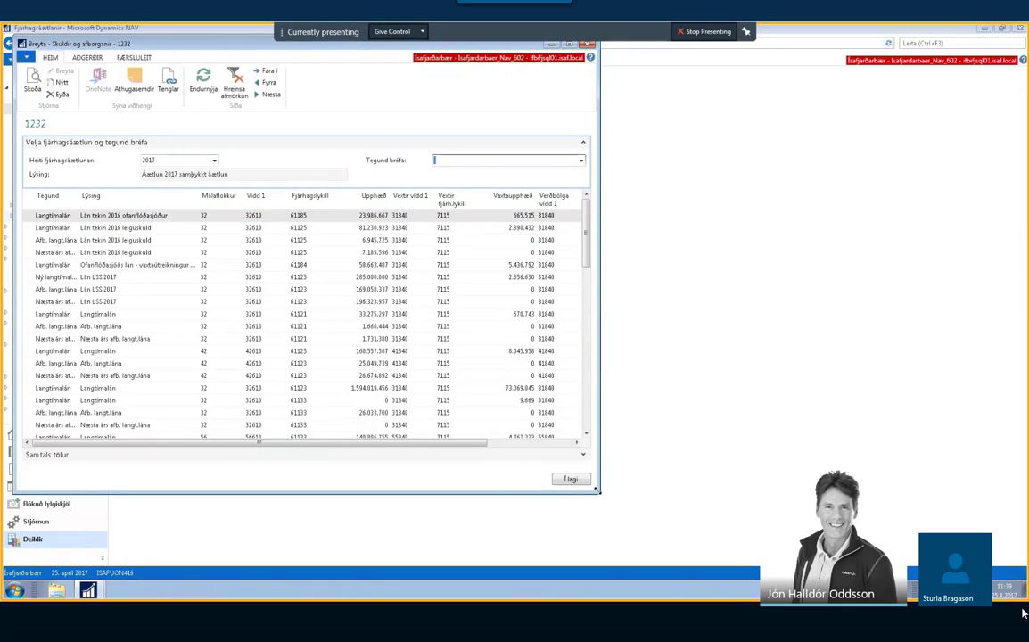
drag(602, 497, 666, 561)
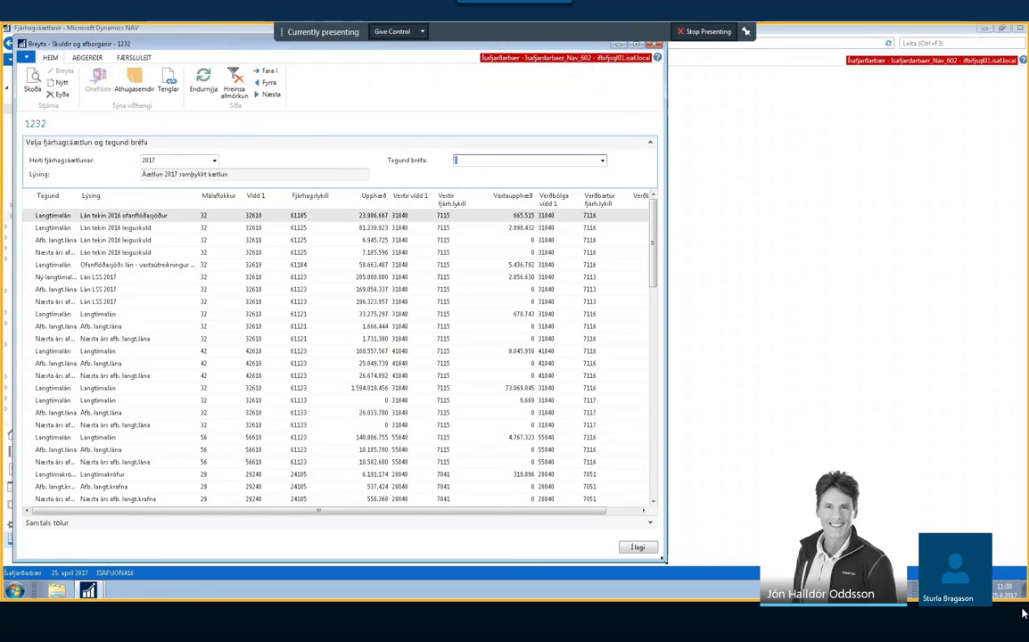
- Check the Sækja stöðu og afborganir lána action and widen the window to show the indexation amount column
click(88, 57)
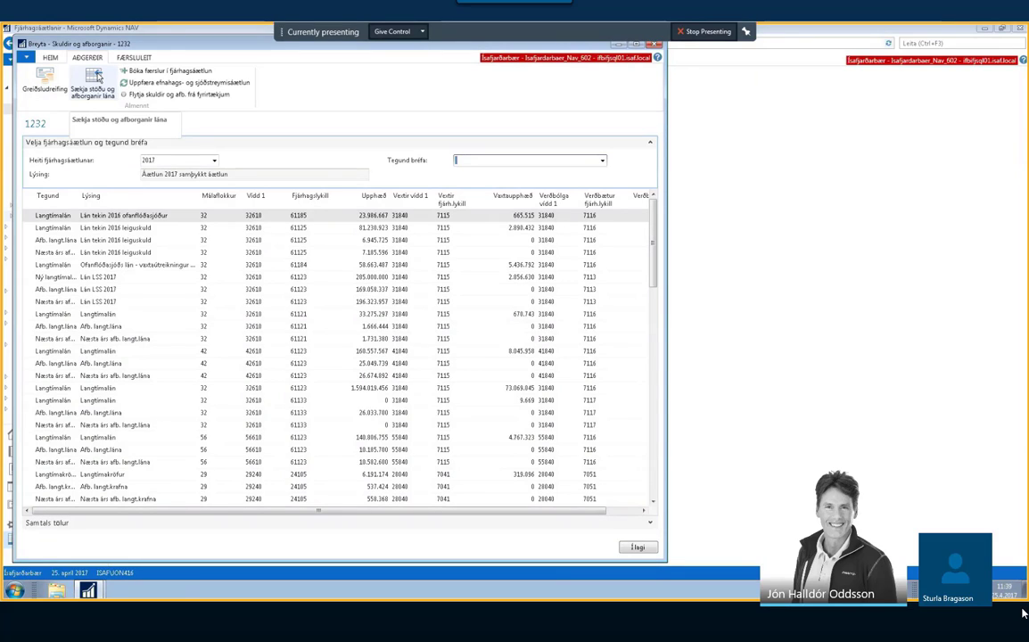
click(98, 77)
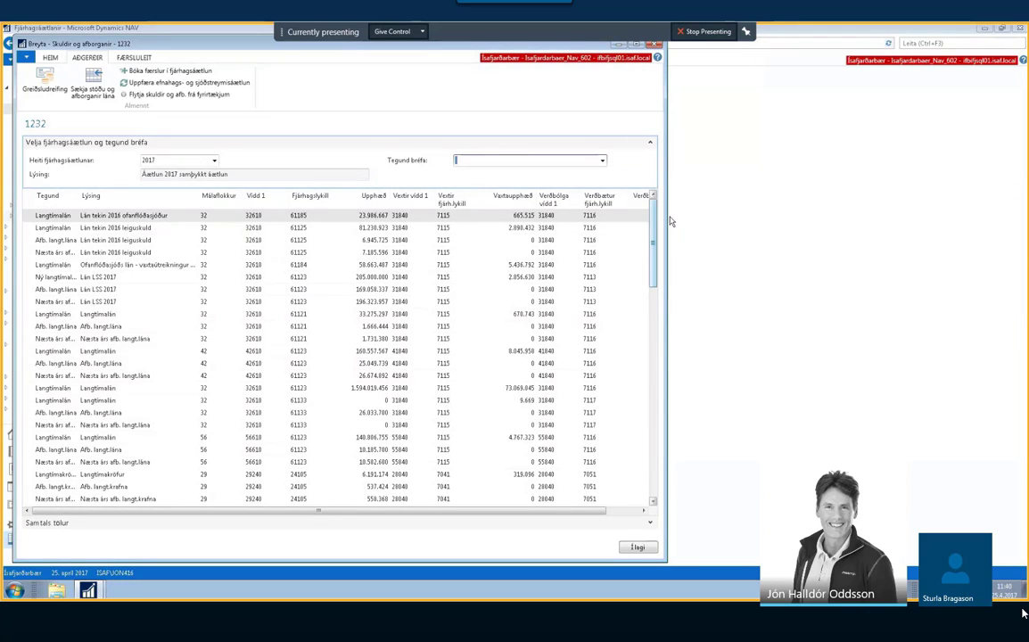
drag(665, 224, 869, 224)
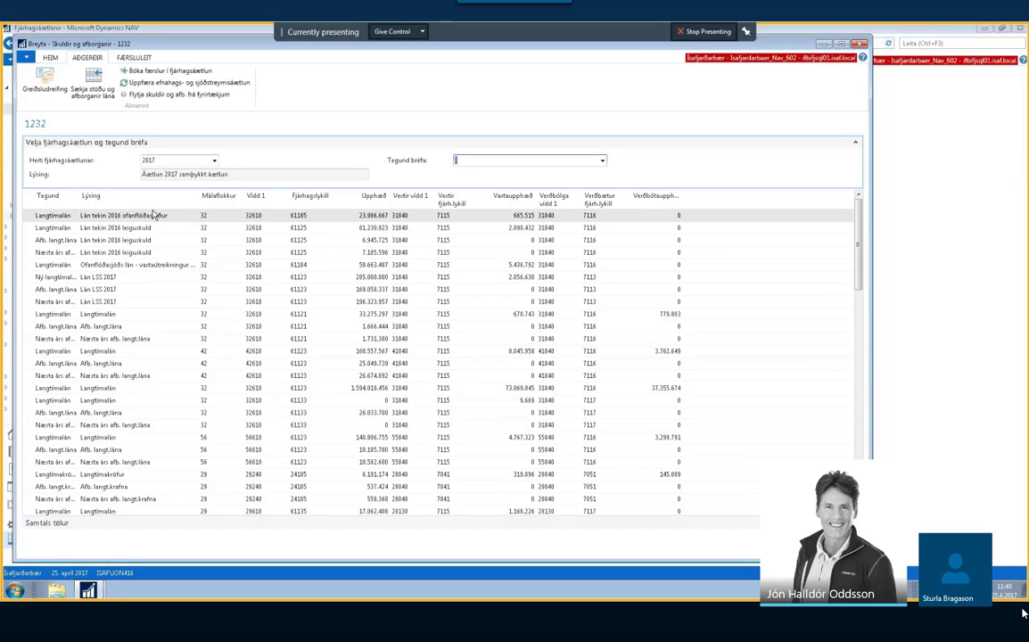
- Inspect the detail entries behind the Upphæð of the first loan and the Langtímalán lines 32610/61121 and 32610/61123, closing each list
click(364, 219)
click(388, 223)
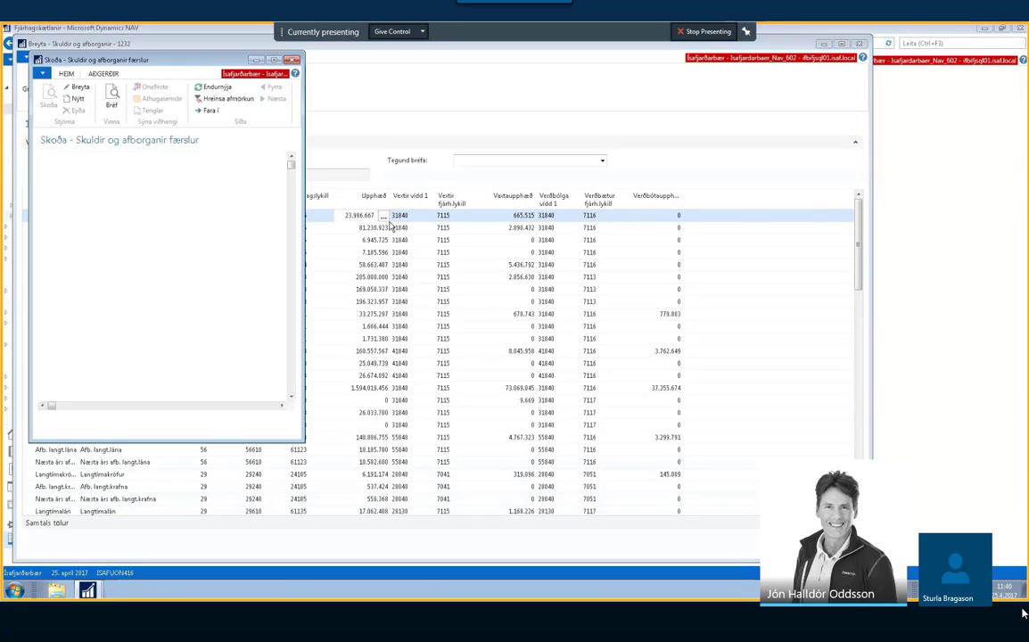
key(Escape)
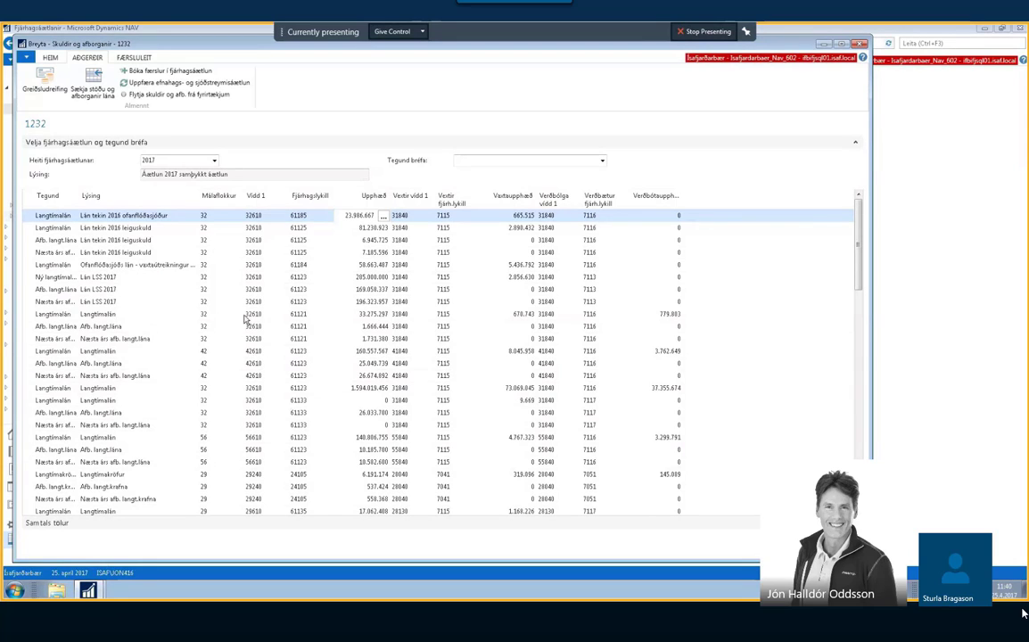
click(378, 315)
click(383, 316)
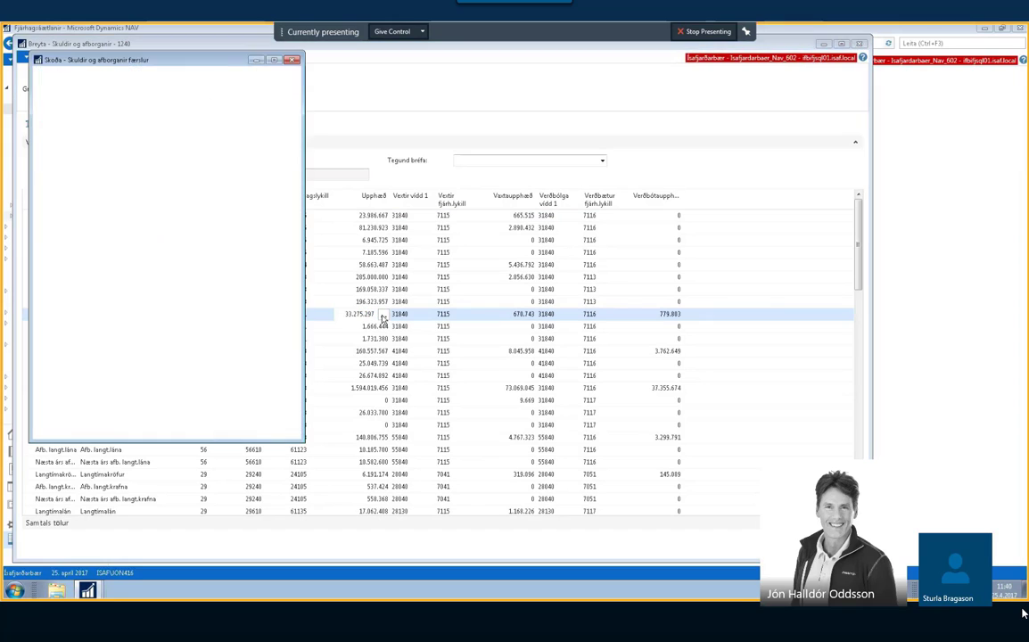
key(Escape)
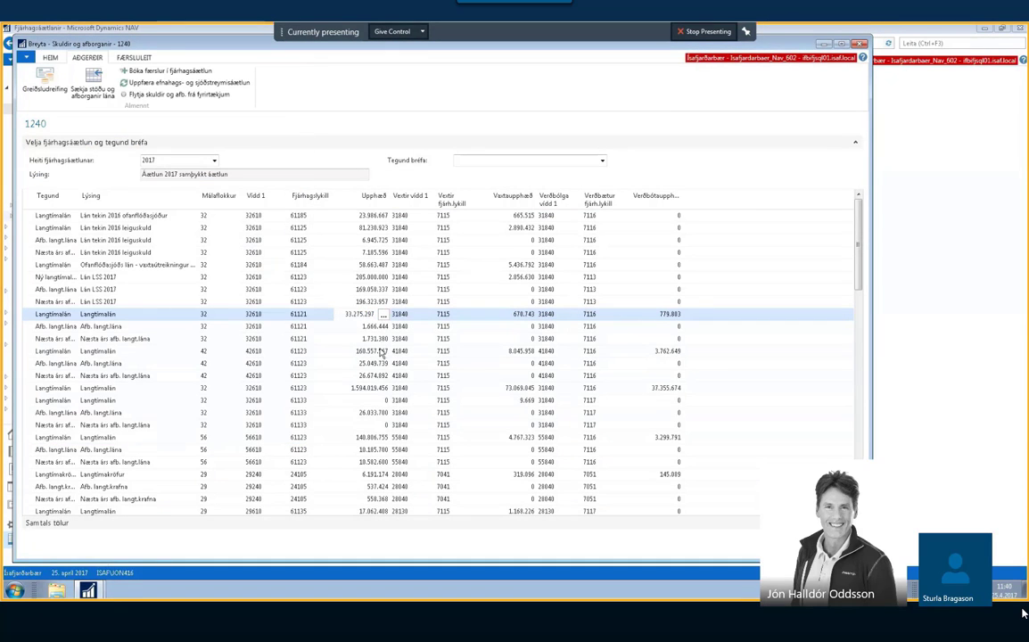
double_click(385, 389)
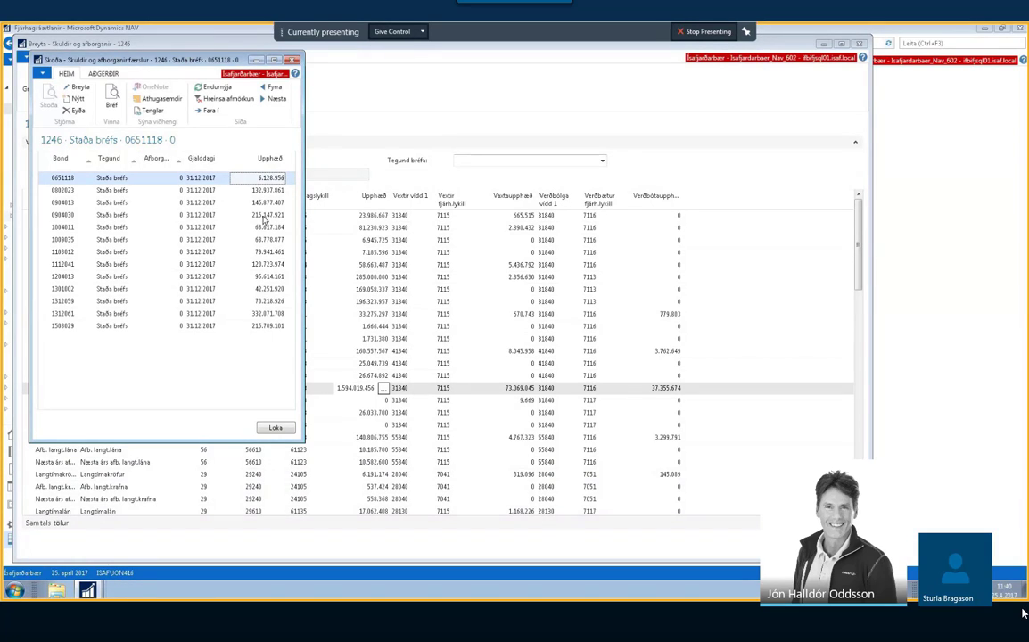
key(Escape)
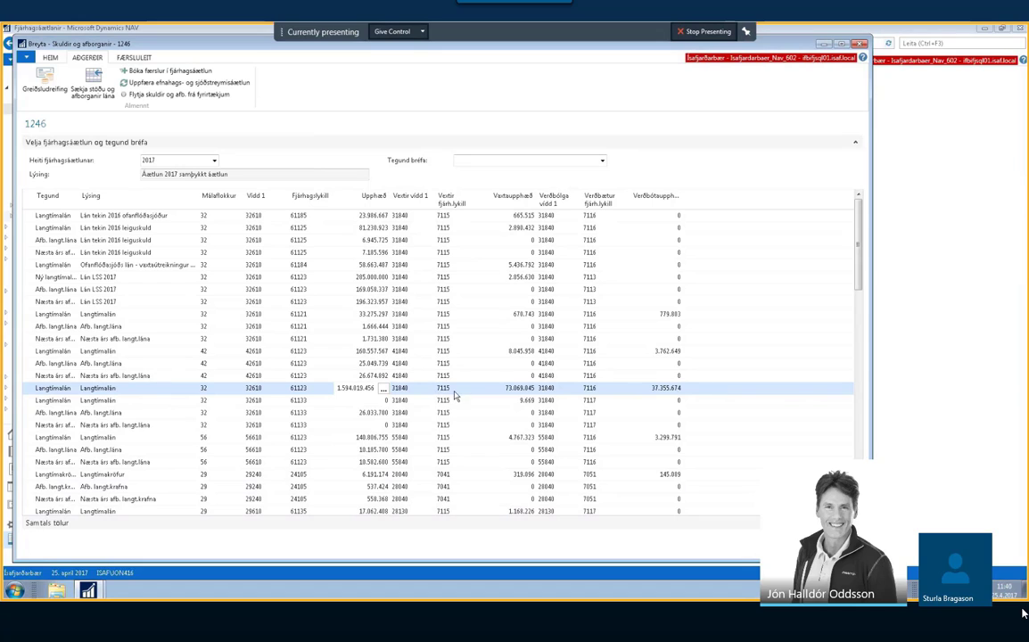
- Inspect the interest and indexation entries behind the Vaxtaupphæð and Verðbótaupphæð of Langtímalán line 32610/61123, closing each list
click(513, 390)
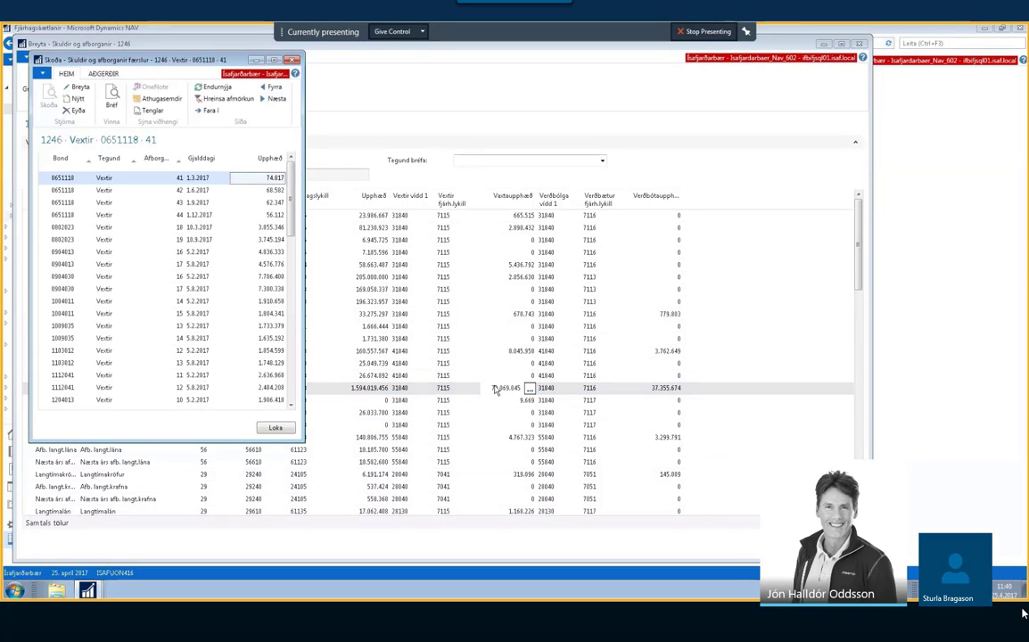
click(276, 428)
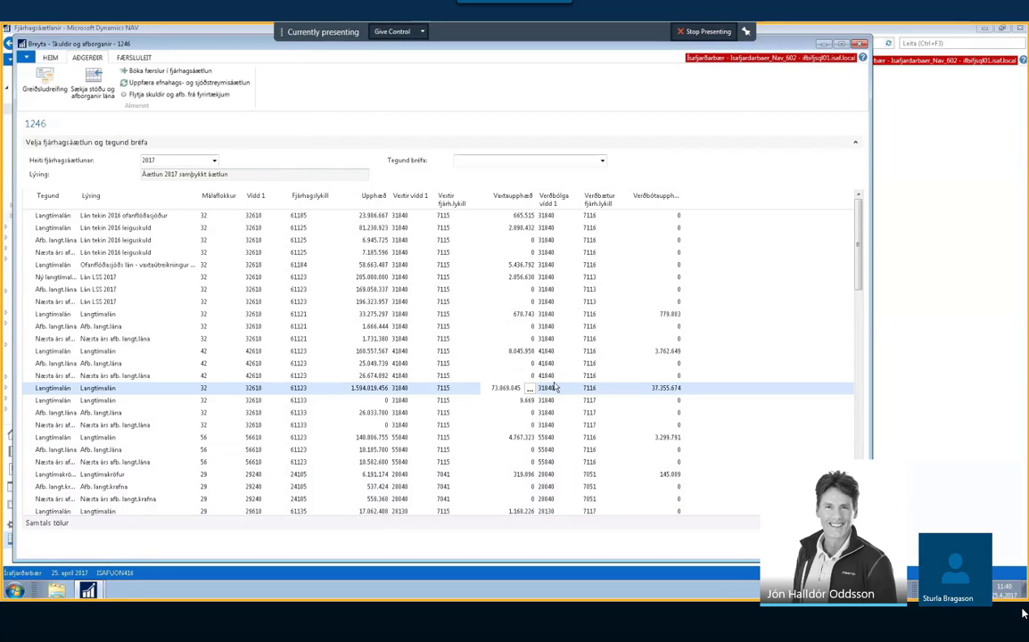
click(669, 390)
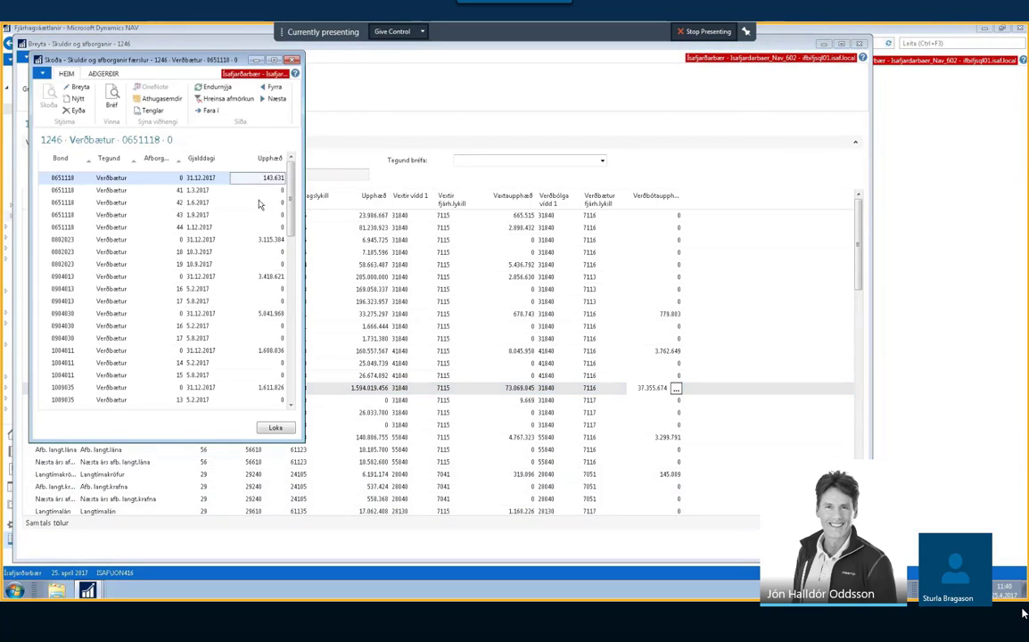
scroll(208, 222, down, 10)
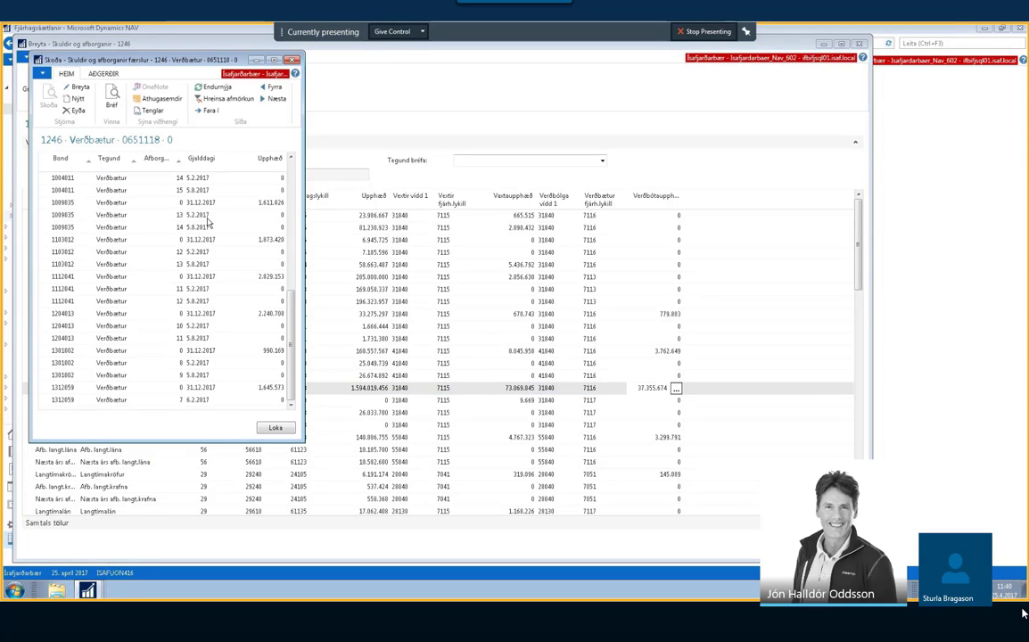
scroll(211, 221, up, 10)
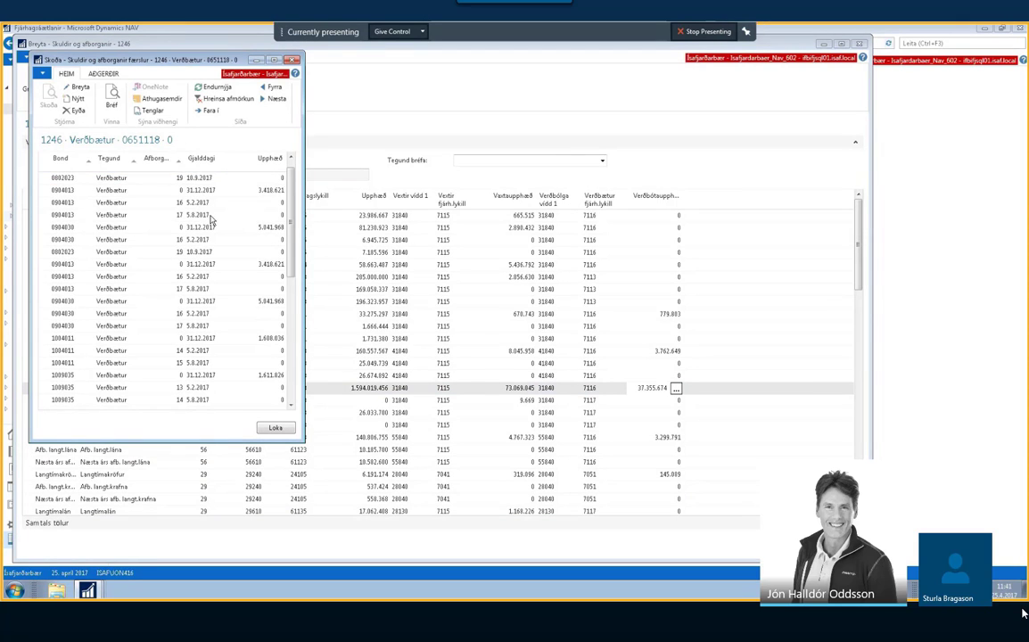
key(Escape)
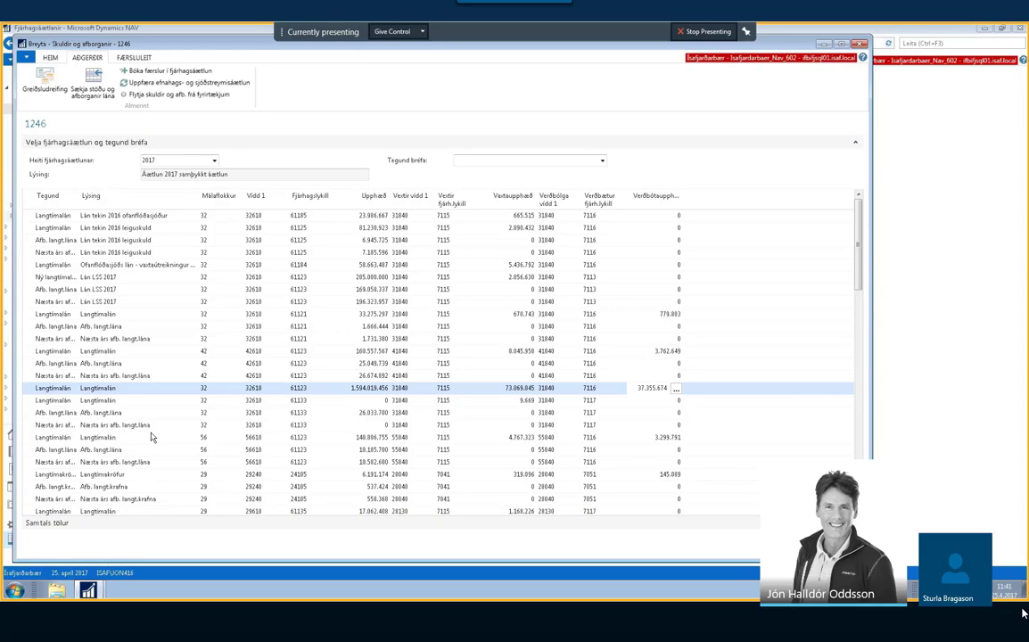
- Review the remaining debt lines and check the Tegund options available on a new empty line without choosing one
scroll(152, 437, down, 4)
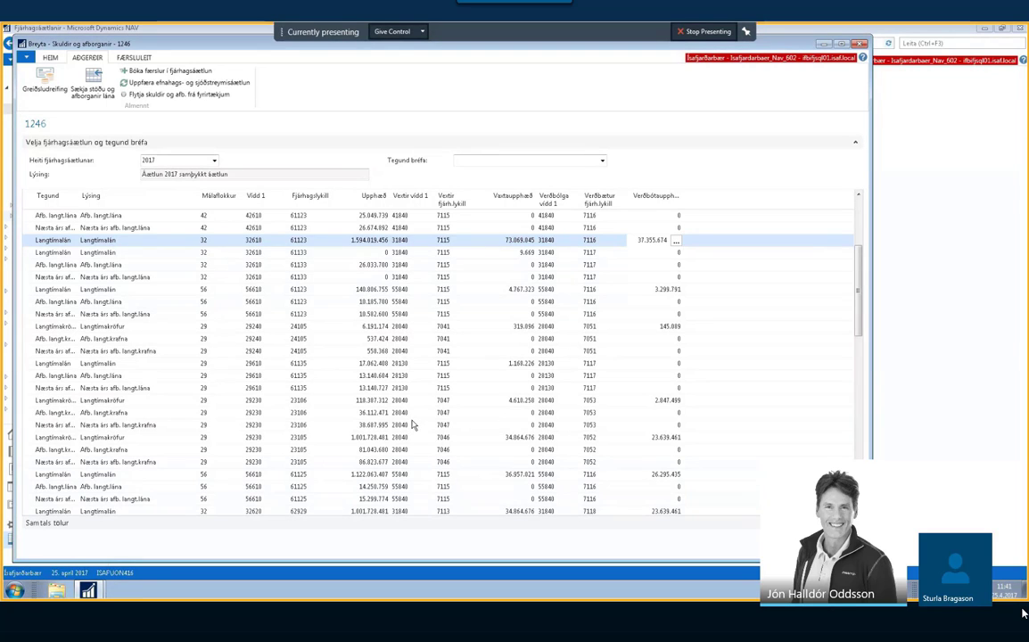
scroll(413, 424, down, 5)
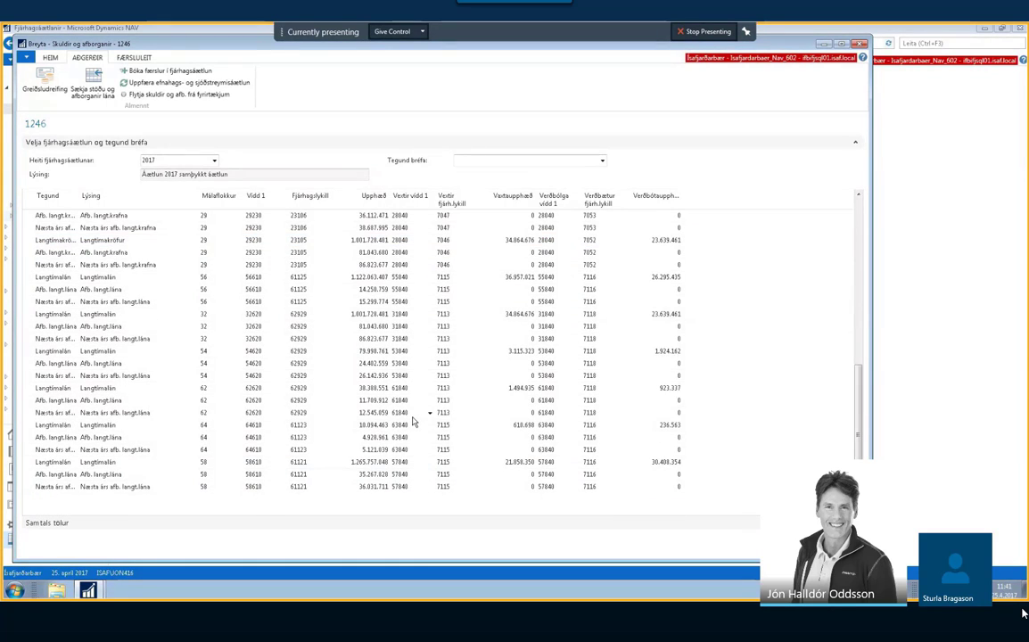
click(73, 504)
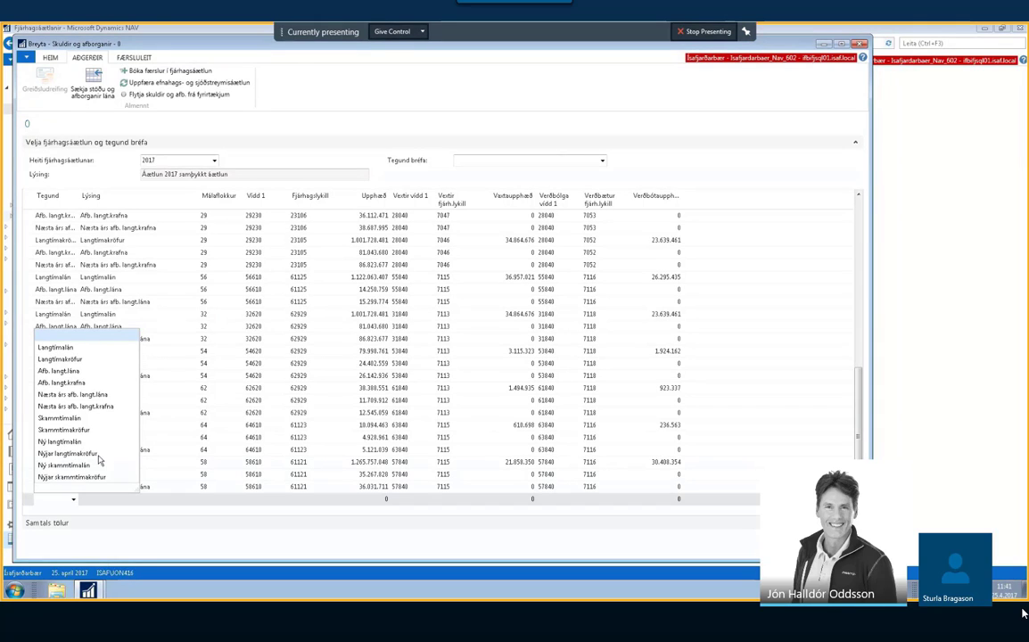
key(Escape)
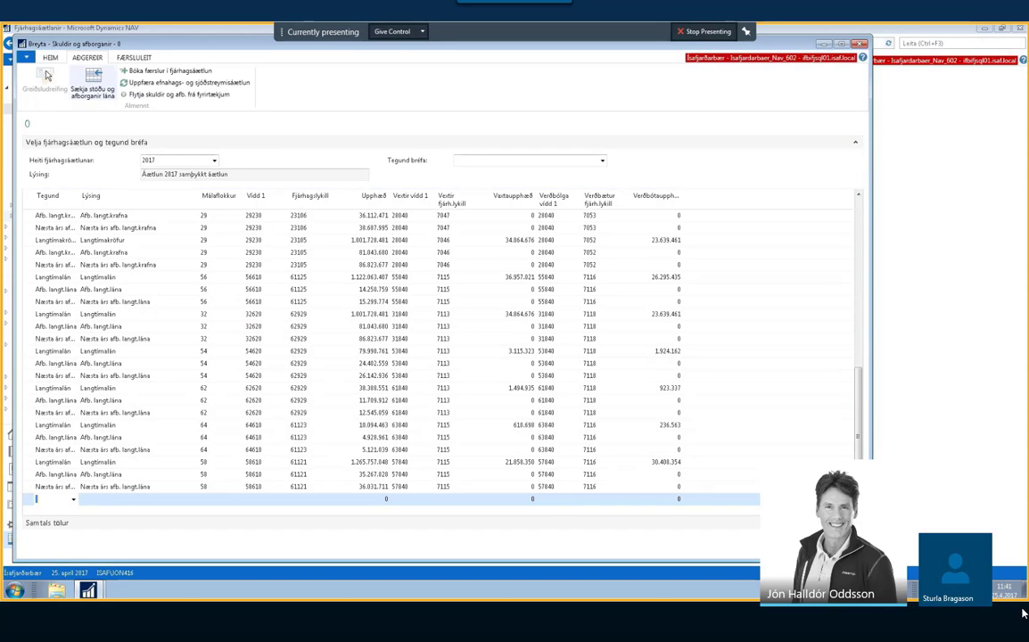
- View the Greiðsludreifing payment distribution for the Langtímalán line 58610/61121, then close it
click(78, 462)
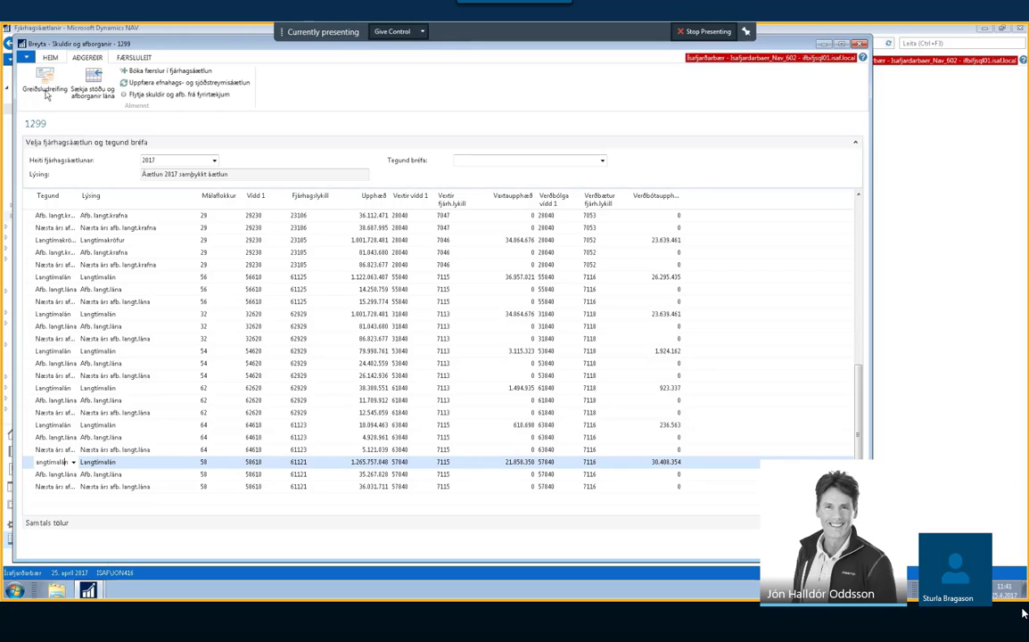
click(45, 82)
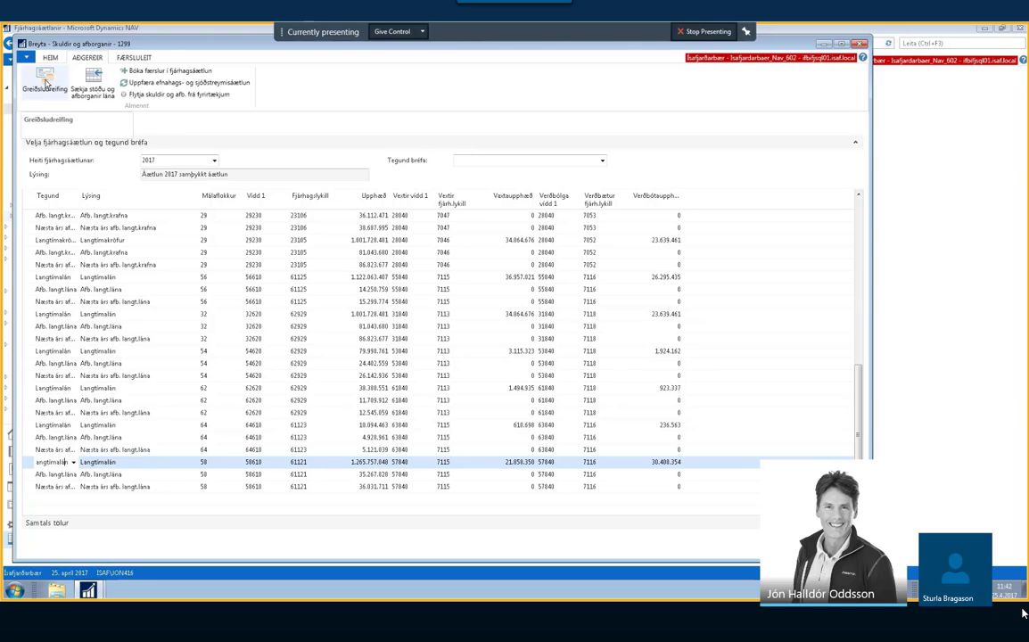
click(44, 82)
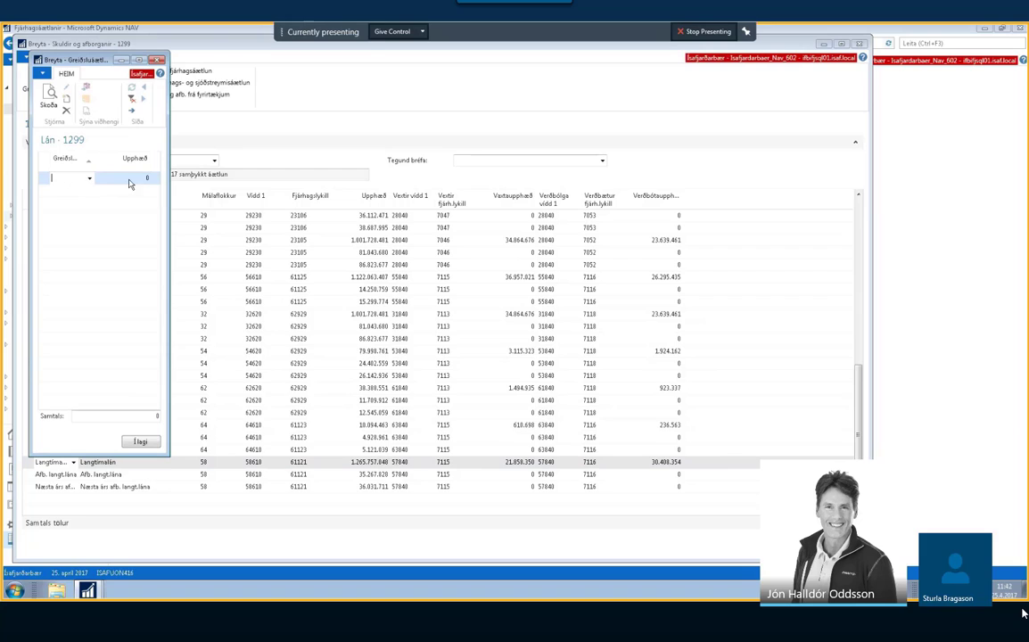
click(154, 416)
click(140, 442)
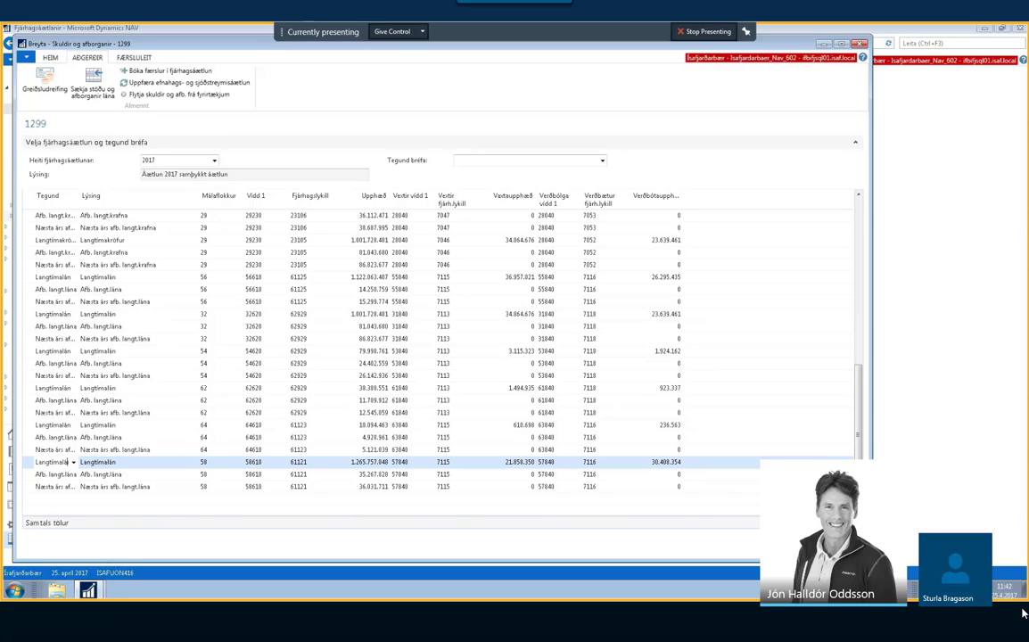
- Expand Samtals tölur to review the debt totals, check the Tegund bréfa options, and close Skuldir og afborganir
click(46, 522)
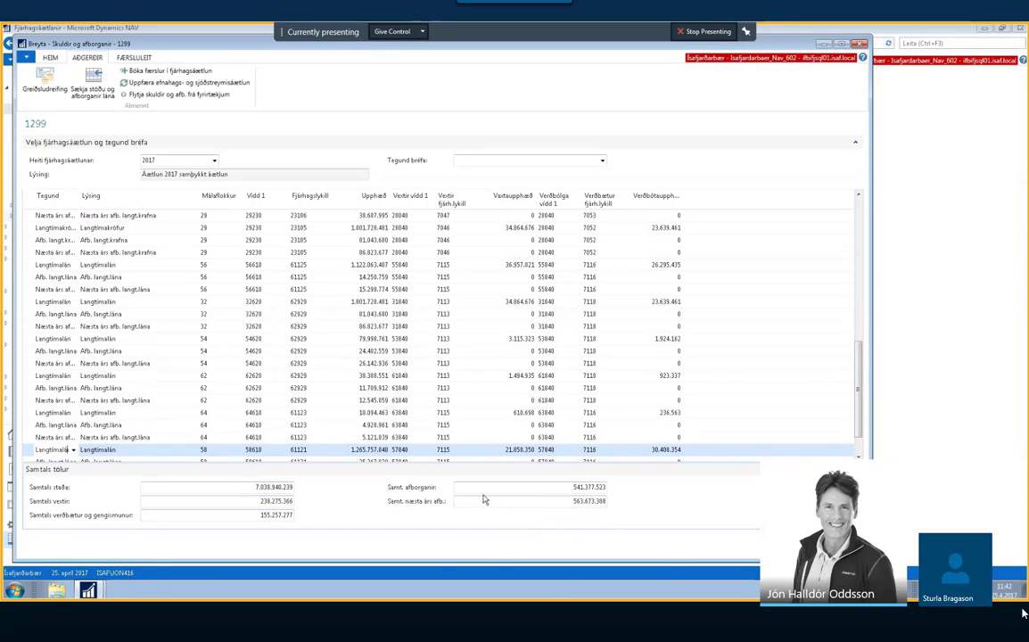
scroll(239, 355, up, 5)
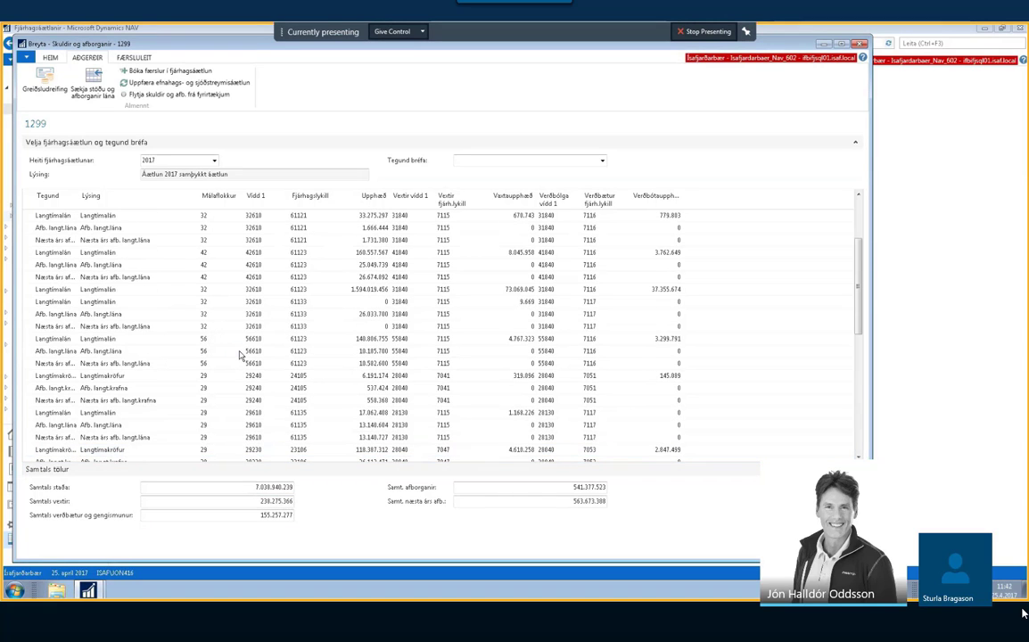
scroll(238, 355, up, 3)
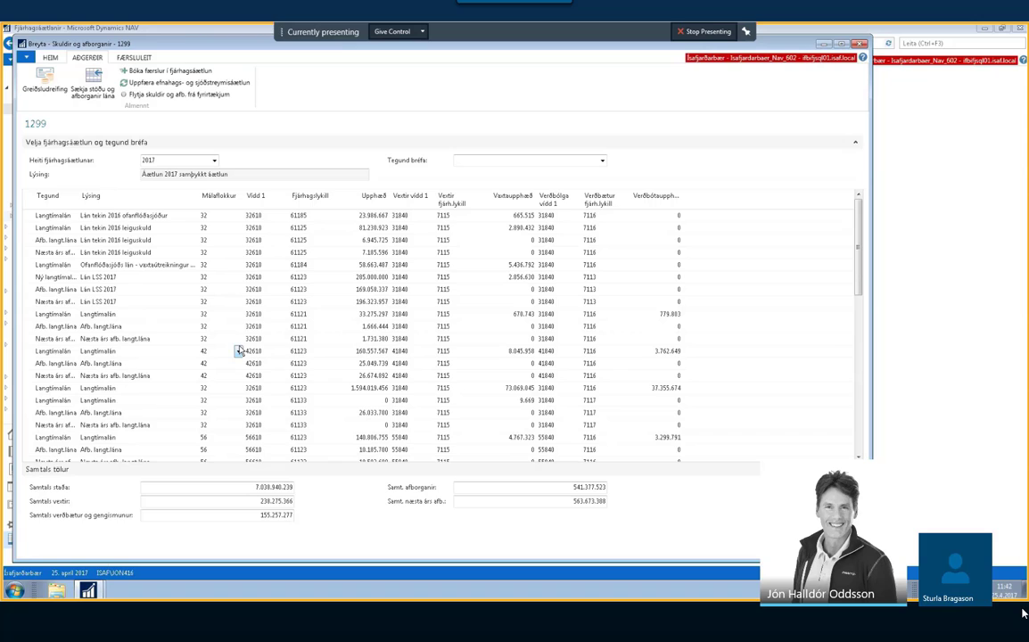
click(604, 161)
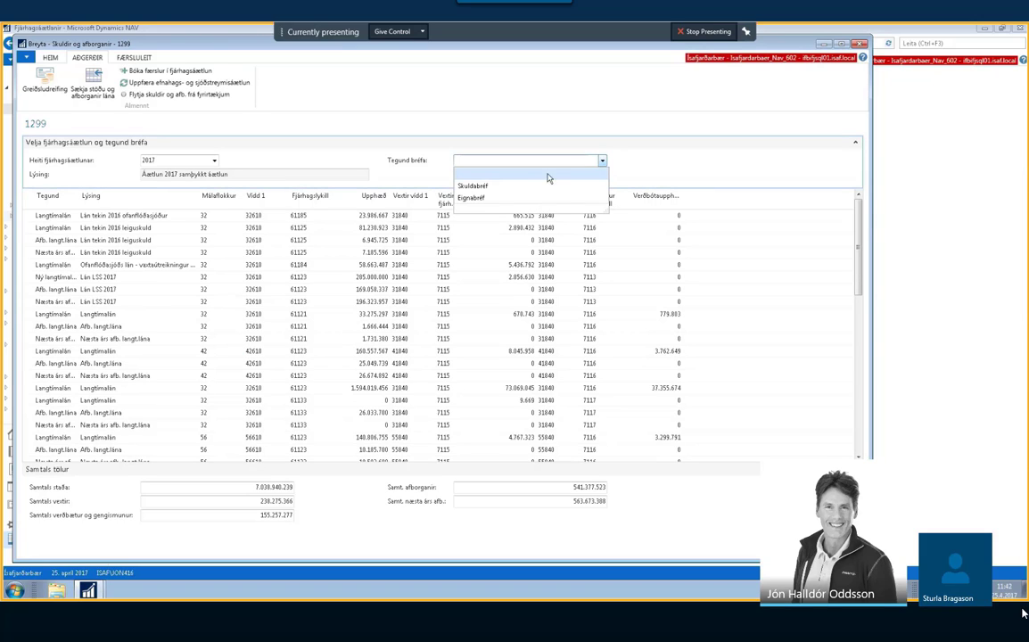
click(673, 177)
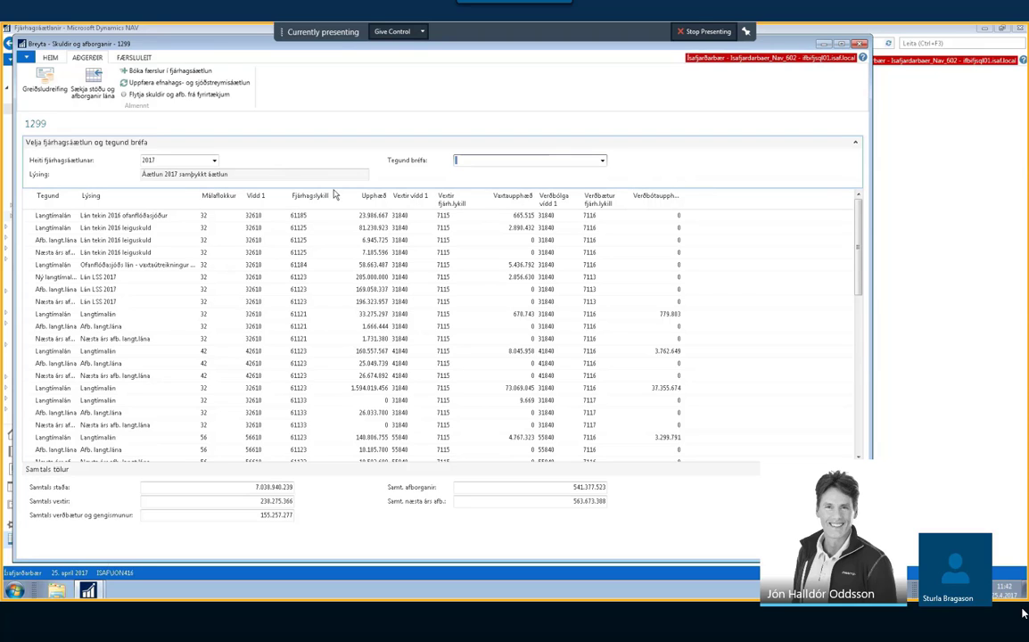
key(Escape)
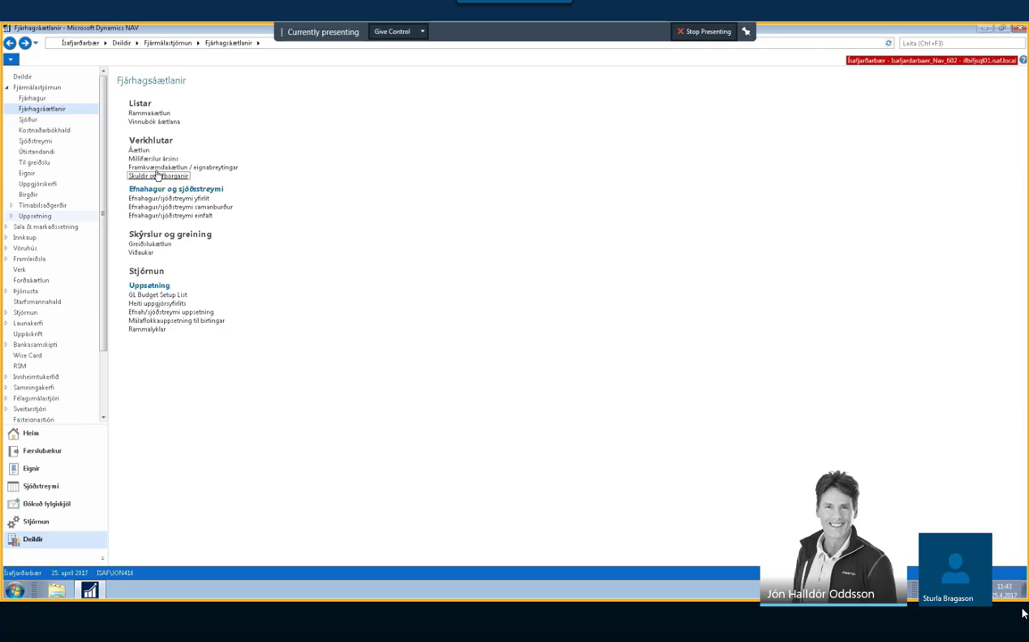
- From the 2017 Áætlun, open and enlarge the Uppgjör - áætlun sýn, then view and close its Velja samantektir list
click(139, 150)
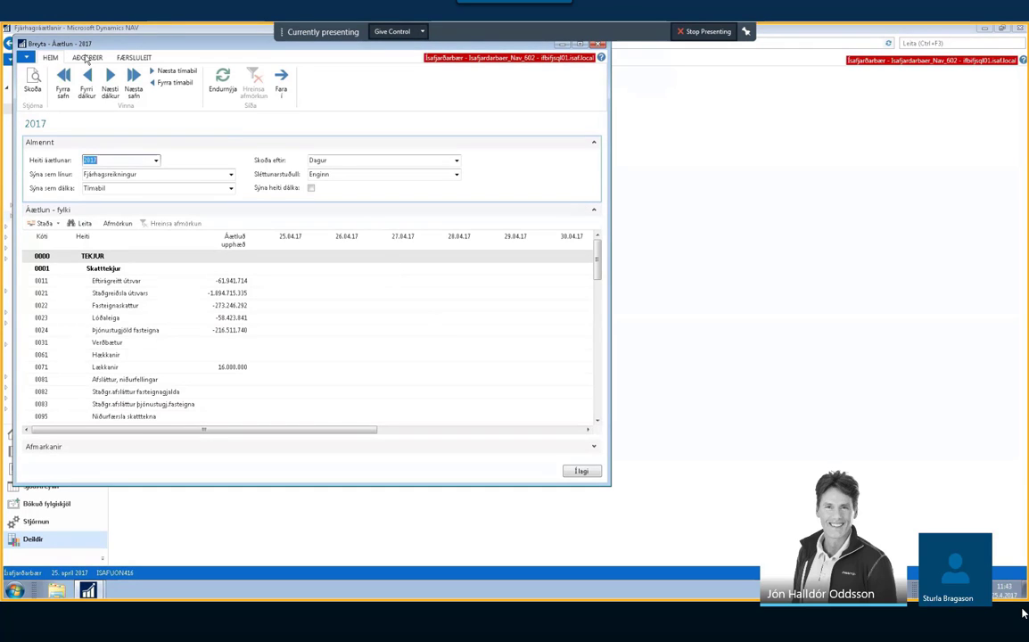
click(86, 57)
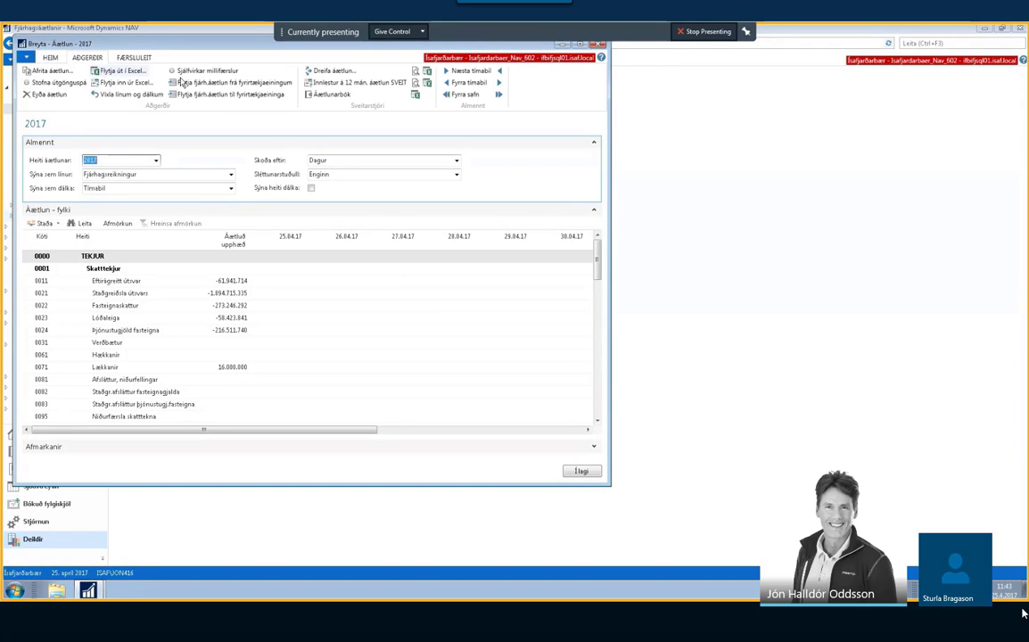
click(415, 74)
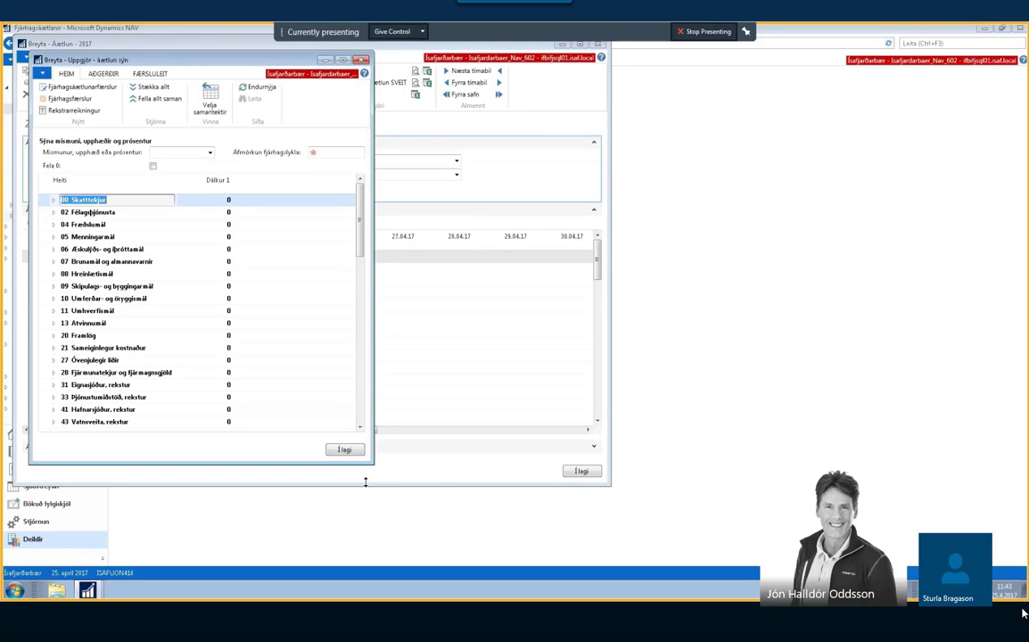
drag(373, 463, 495, 532)
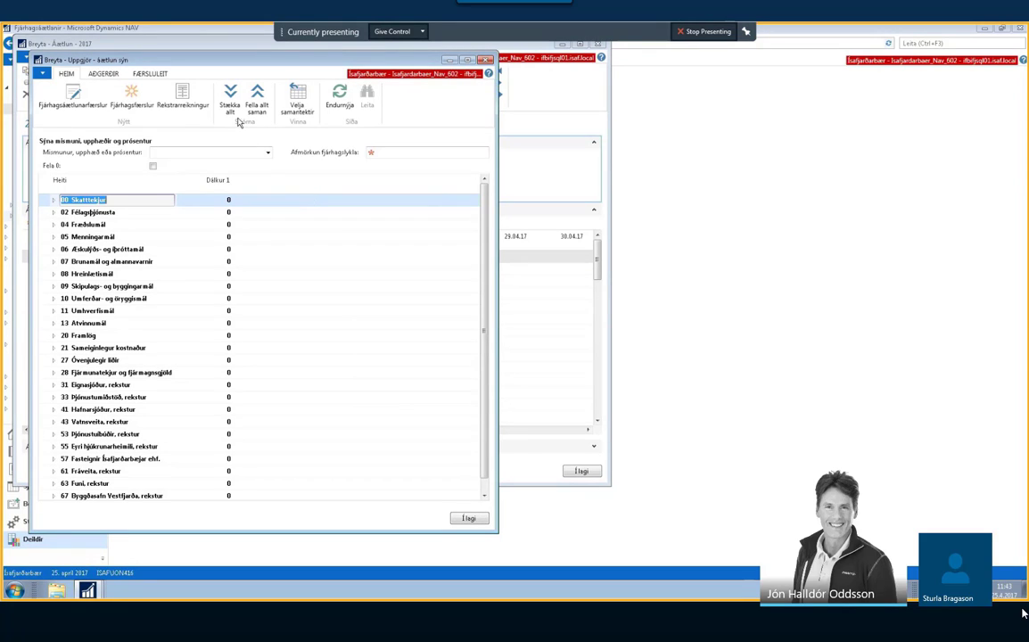
click(298, 98)
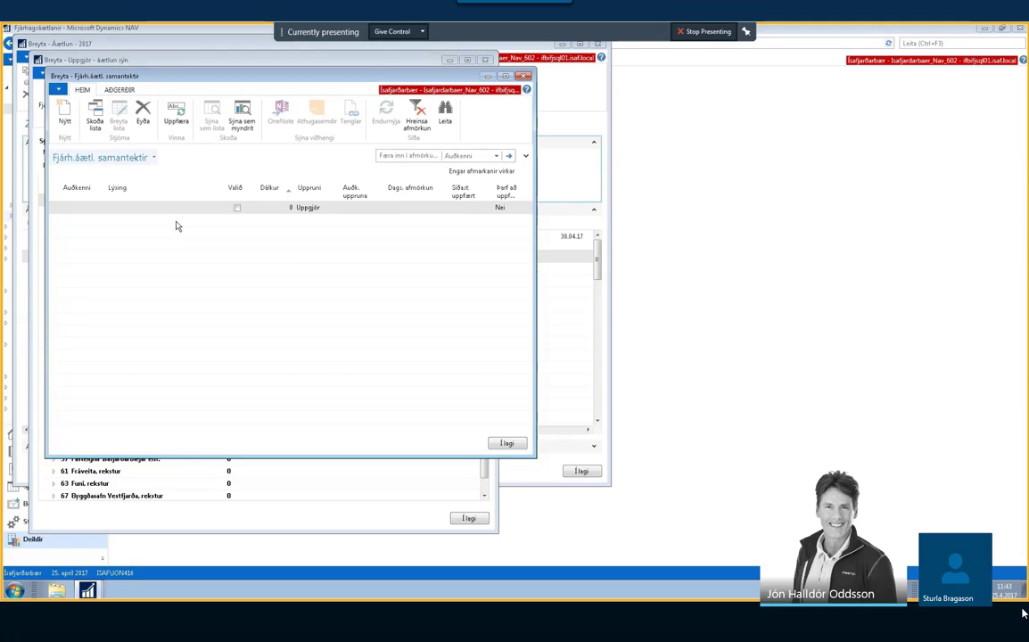
click(522, 77)
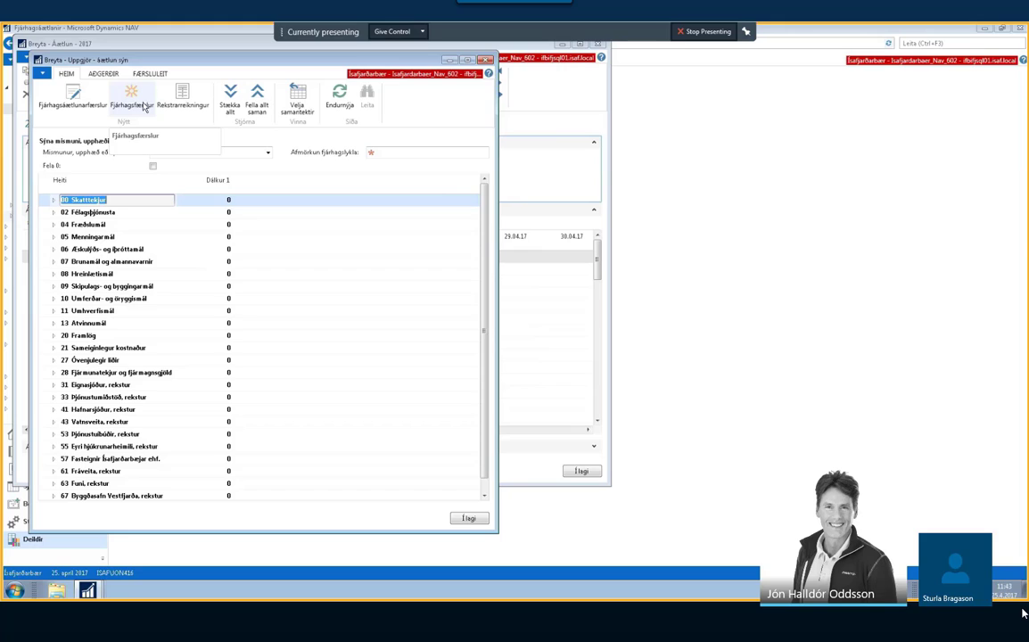
- Check the Excel report actions of the Uppgjör - áætlun sýn, then close it and the 2017 budget
click(104, 73)
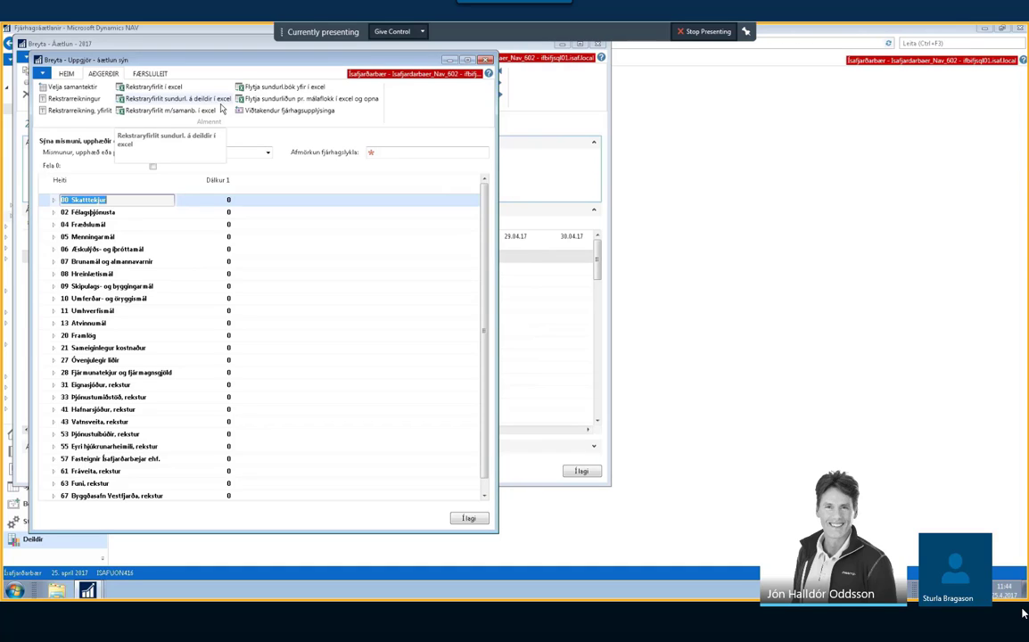
click(478, 523)
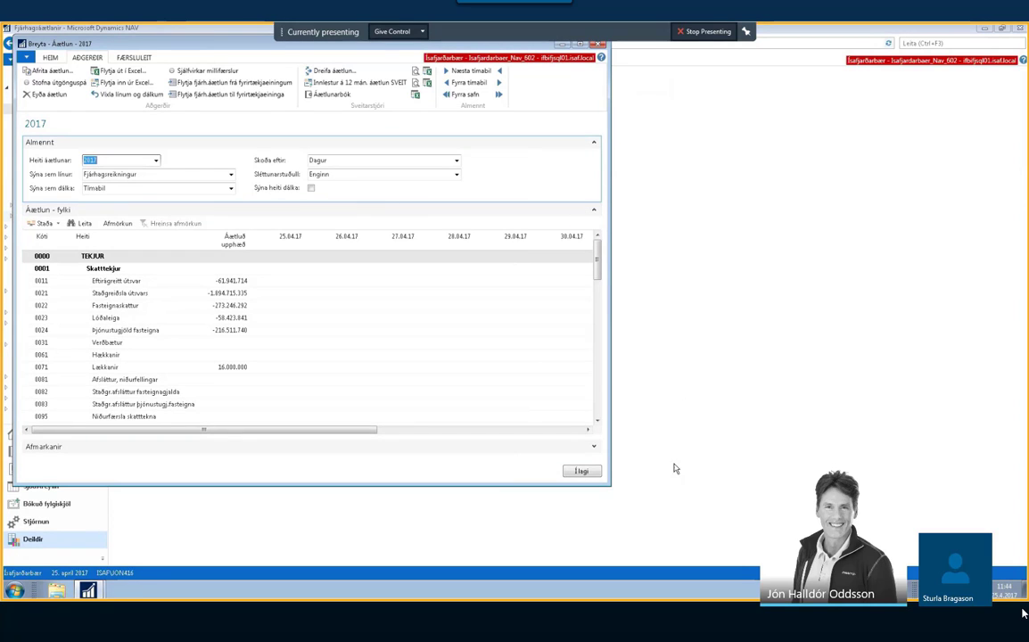
click(581, 471)
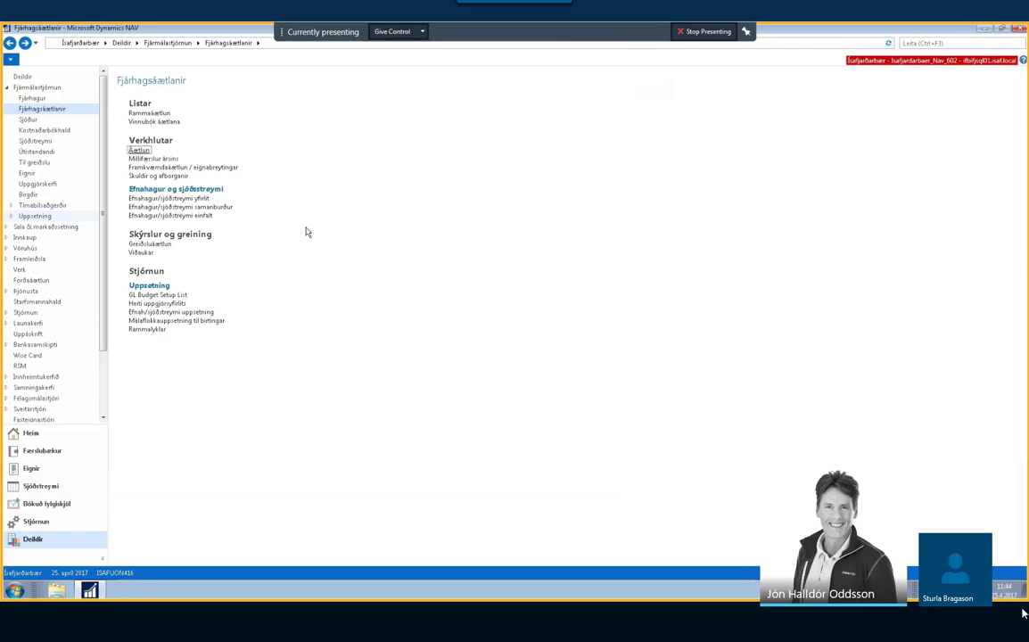
- Open Efnahagur/sjóðstreymi yfirlit, enlarge it to examine the balance sheet by fund and the available actions, then close it
click(180, 199)
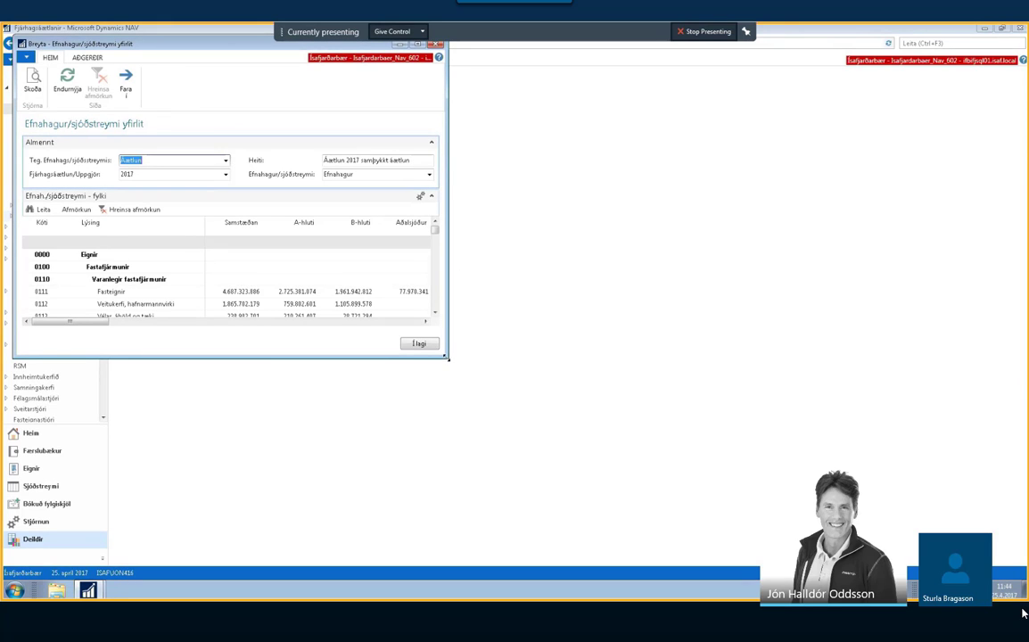
drag(450, 362, 949, 539)
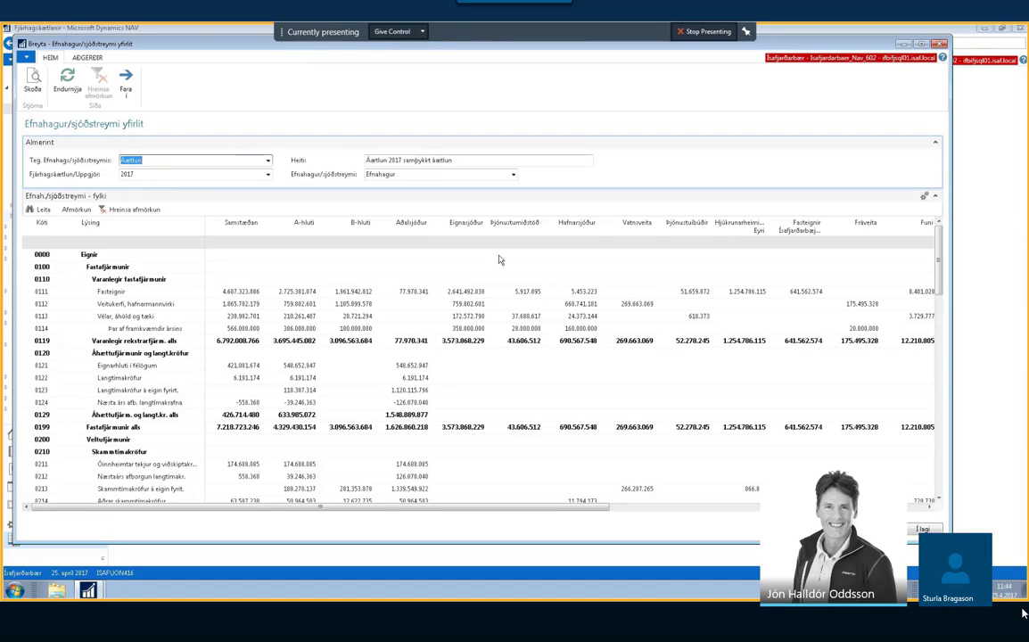
click(85, 57)
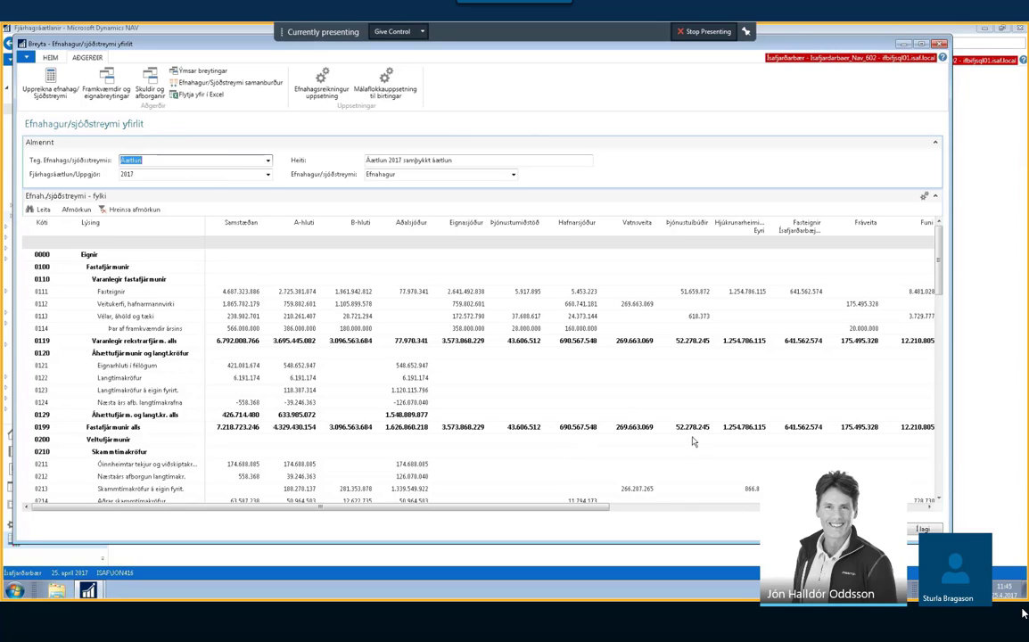
drag(949, 466, 976, 465)
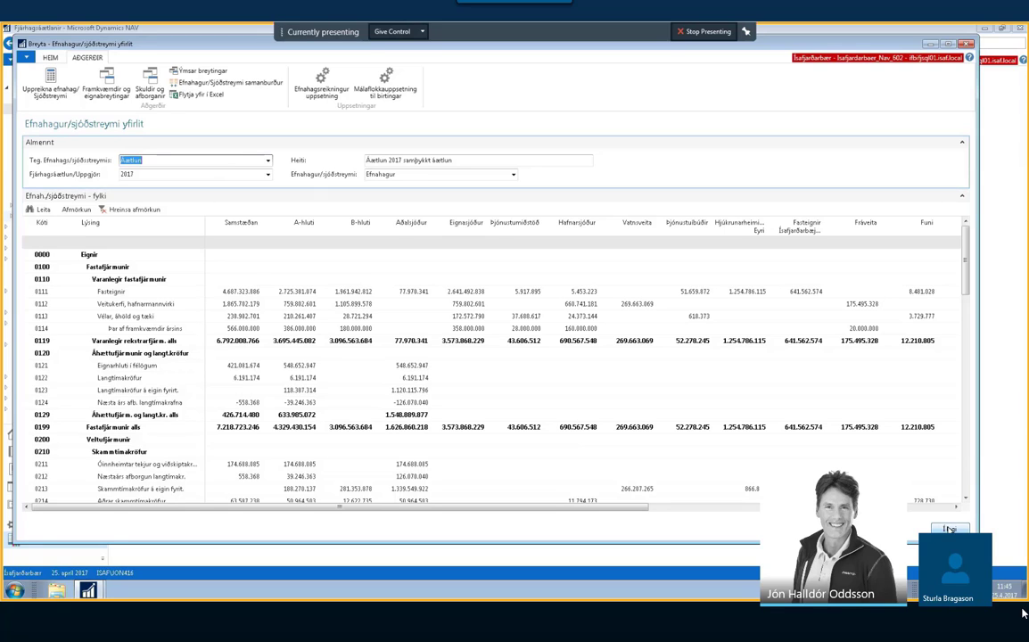
key(Escape)
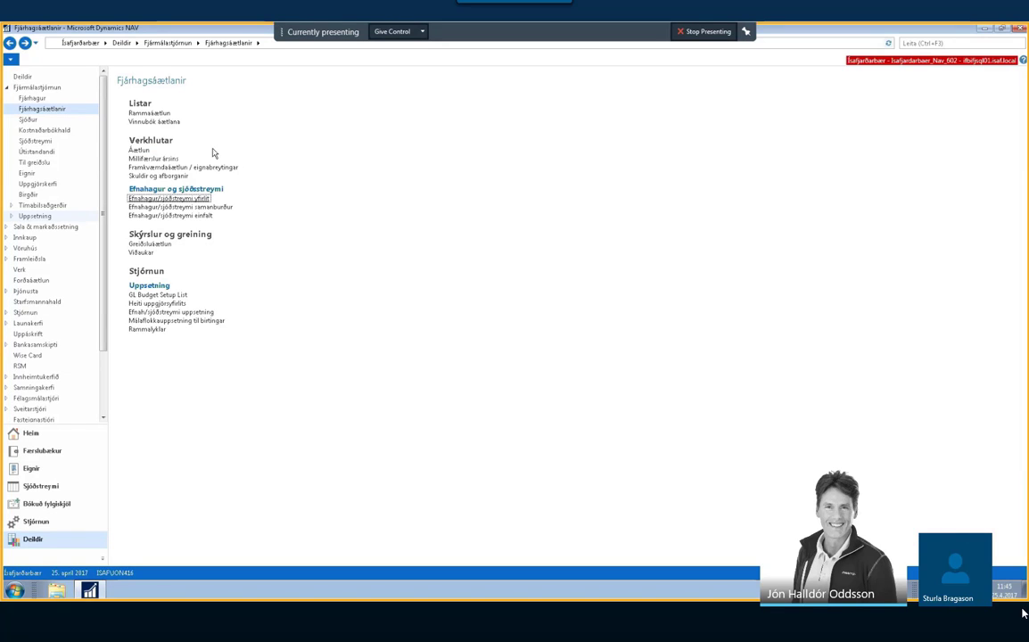
- Open the 2017 entry's card from the GL Budget Setup List and enlarge it to examine all its settings
click(165, 295)
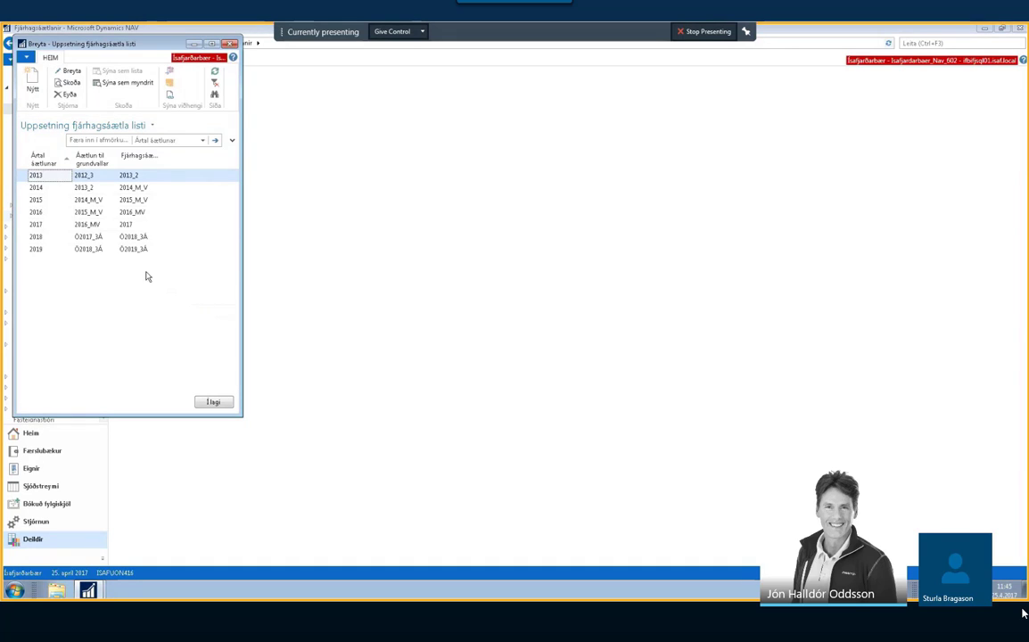
click(86, 223)
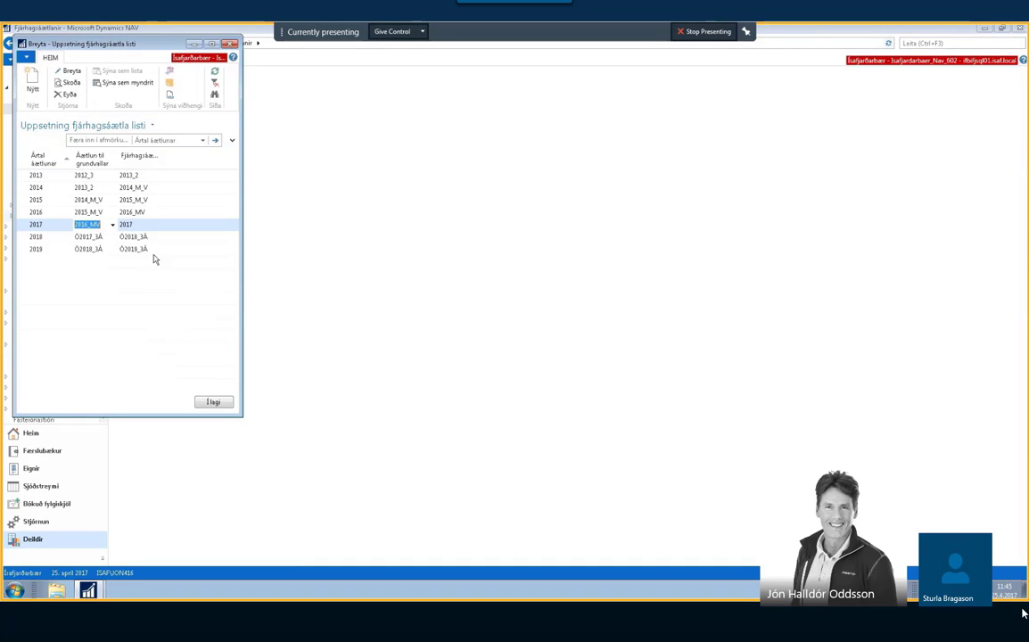
click(71, 83)
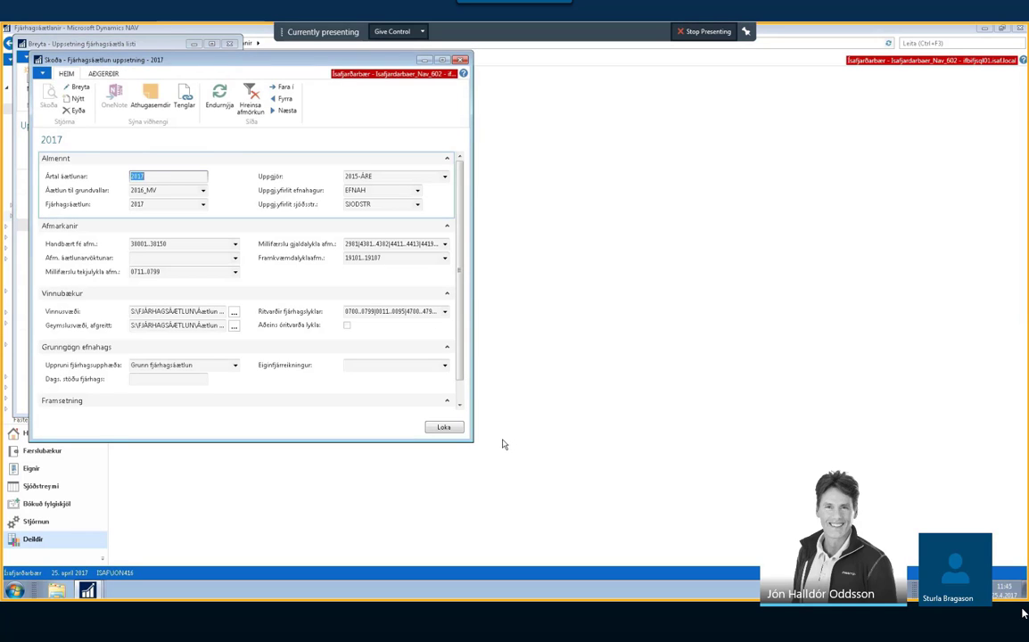
drag(473, 442, 524, 512)
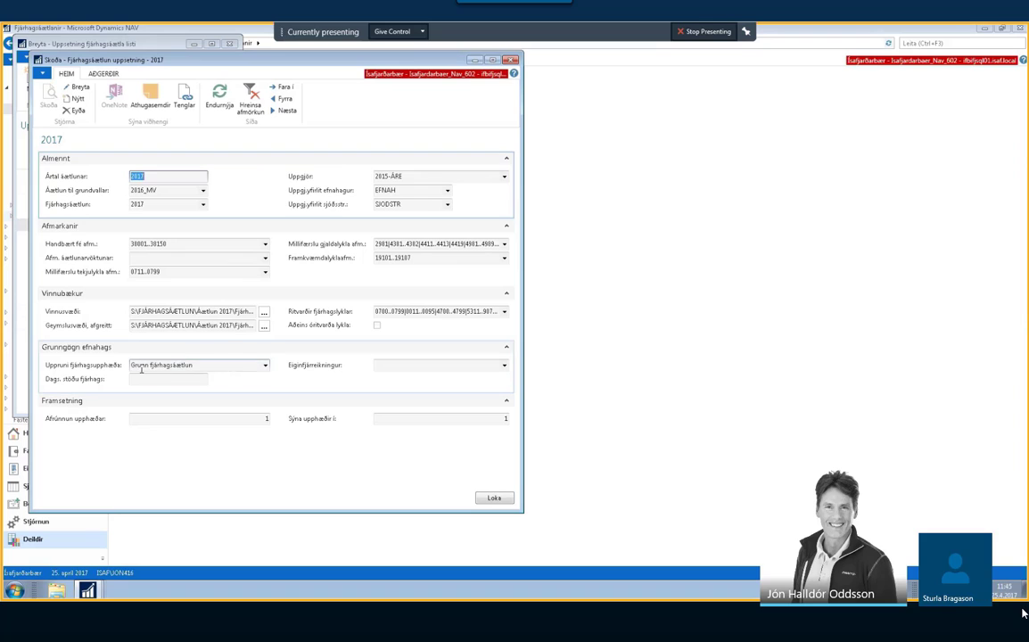
- Check the Uppruni fjárhagsupphæða options on the 2017 setup card, then close the card and the setup list
click(264, 365)
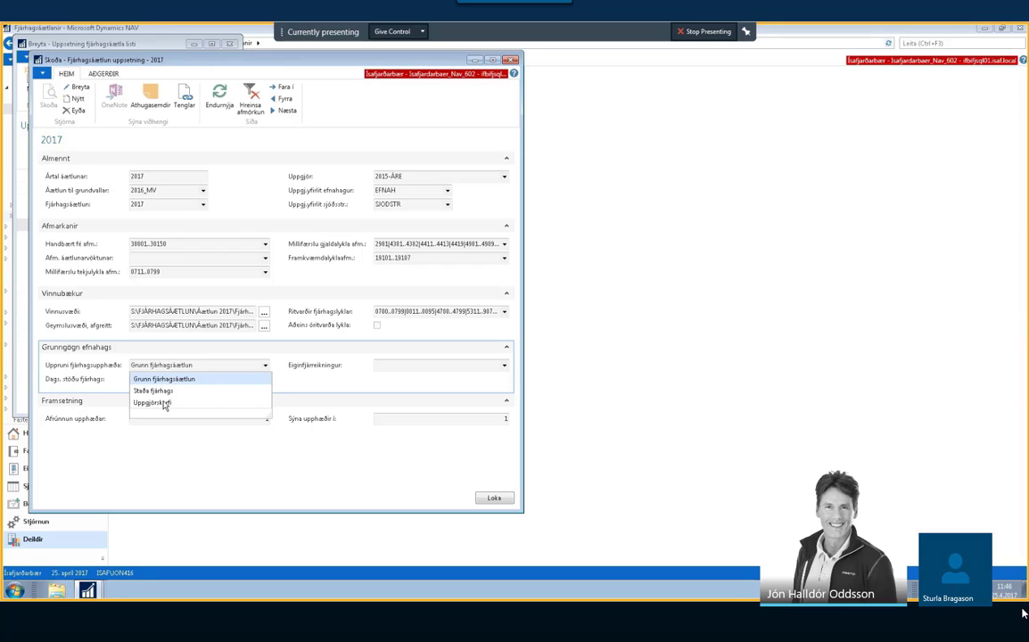
click(497, 500)
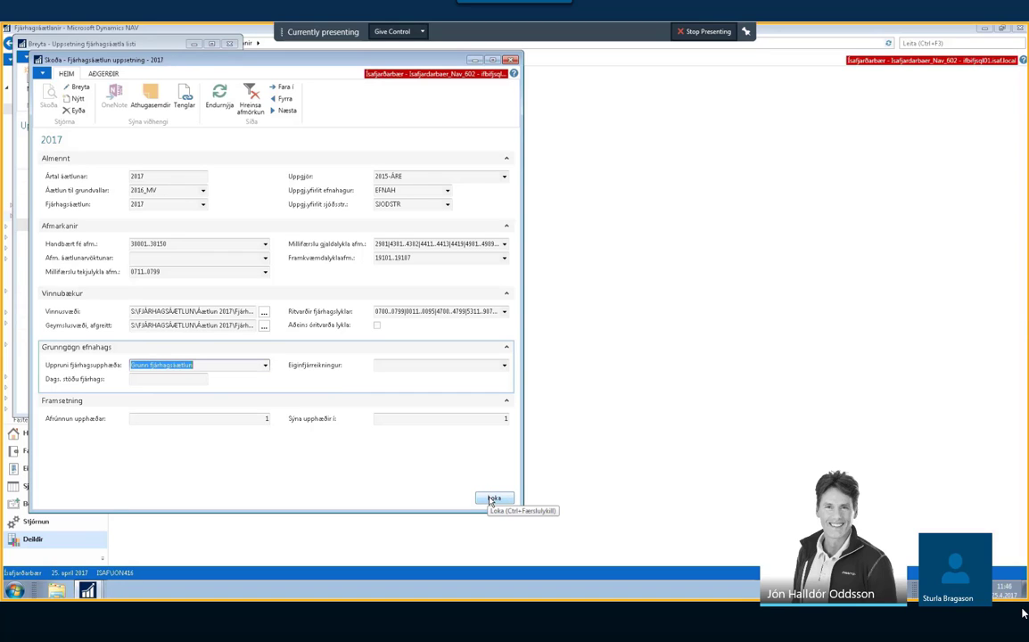
click(491, 500)
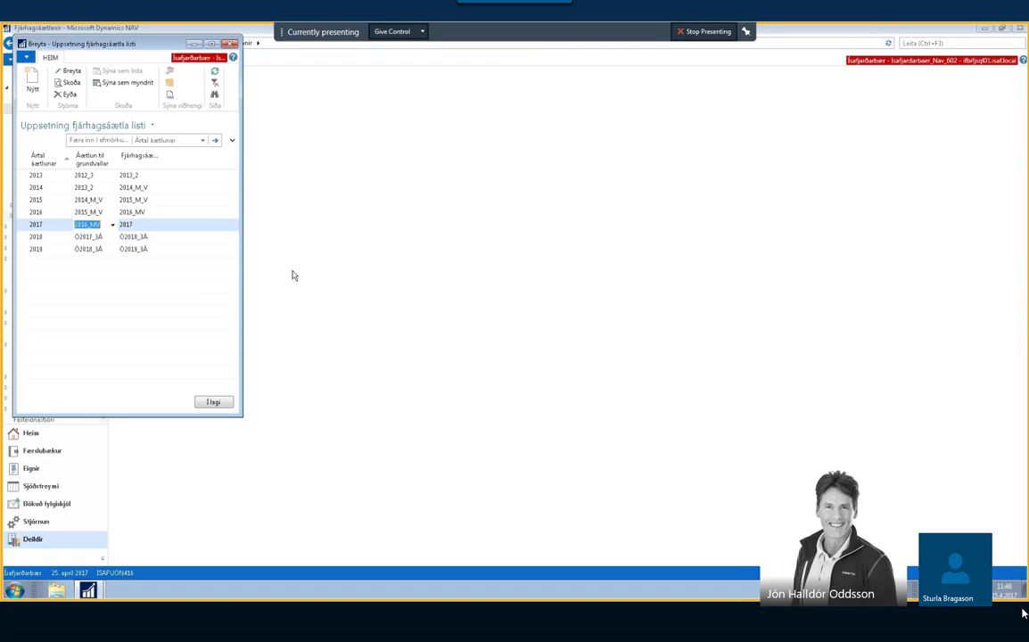
click(213, 402)
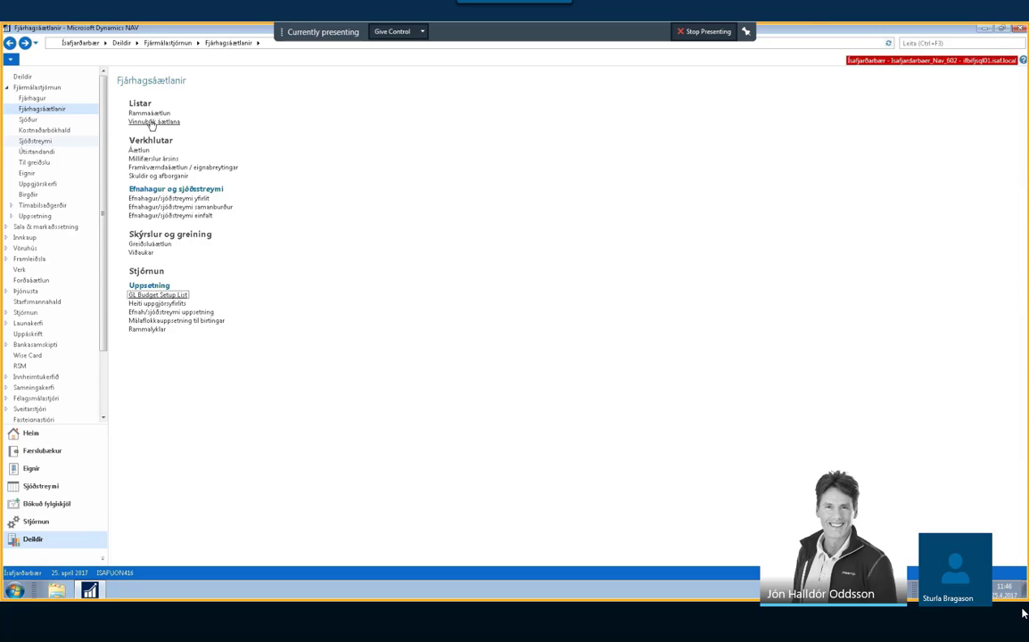
- View the Vinnubók áætlana list, then browse the Viðaukar list down to its 2017_MV entries and close it
click(152, 122)
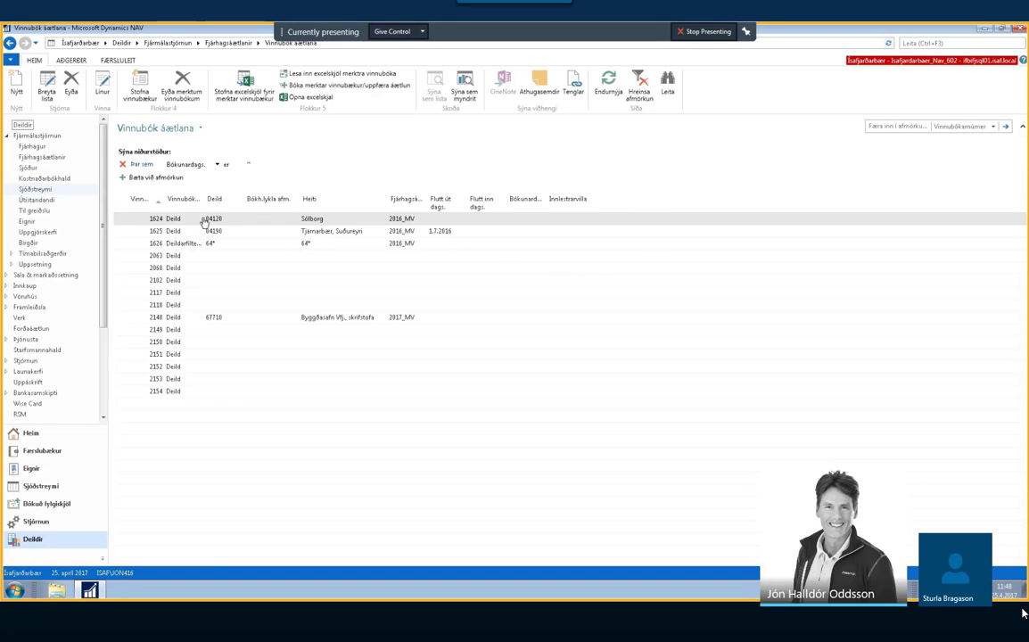
click(9, 43)
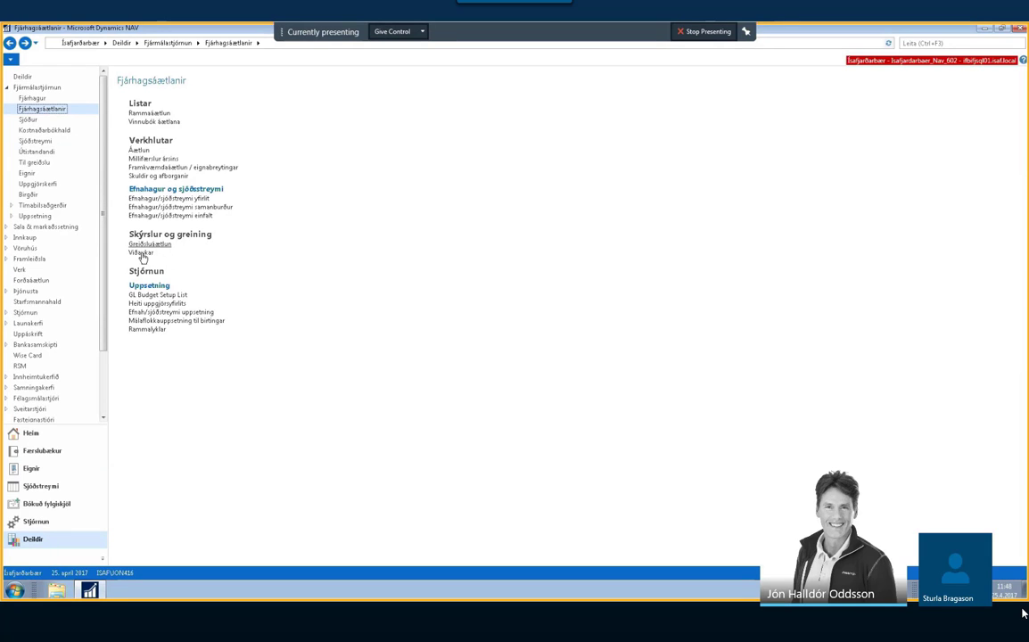
click(166, 261)
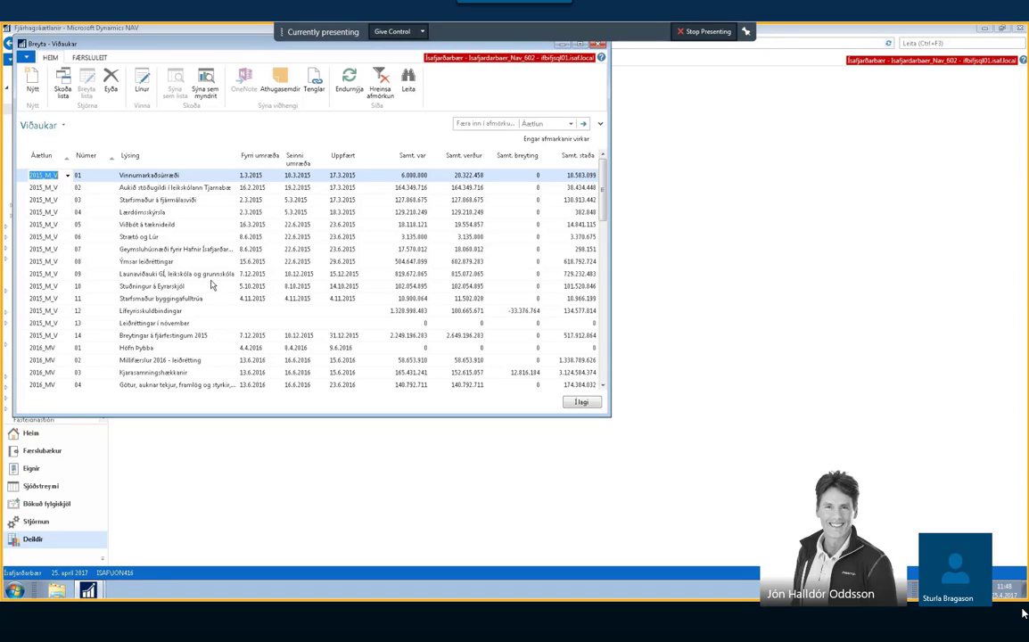
scroll(202, 280, down, 6)
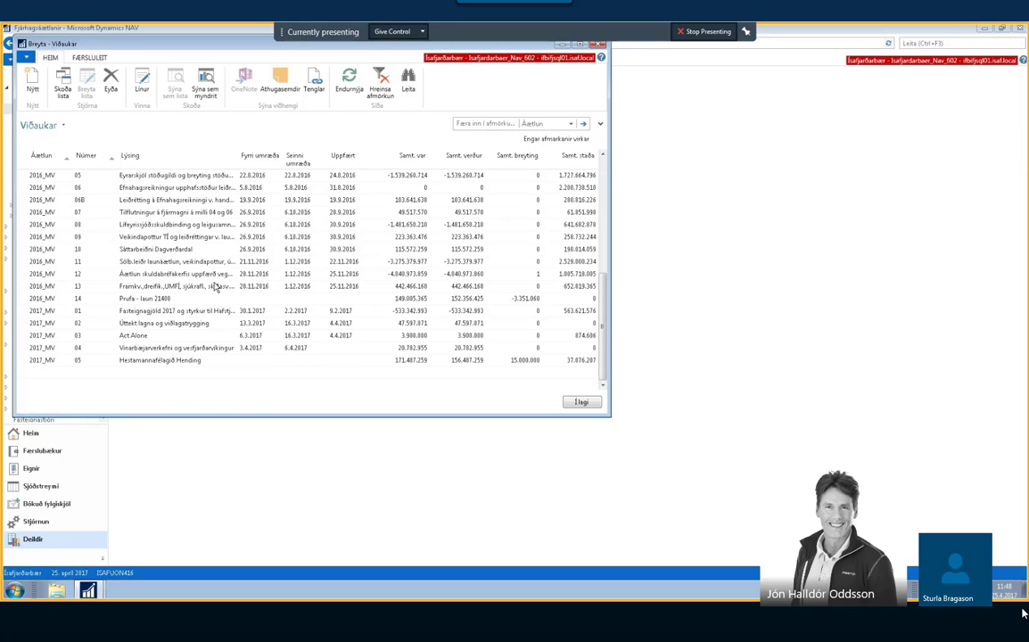
click(167, 348)
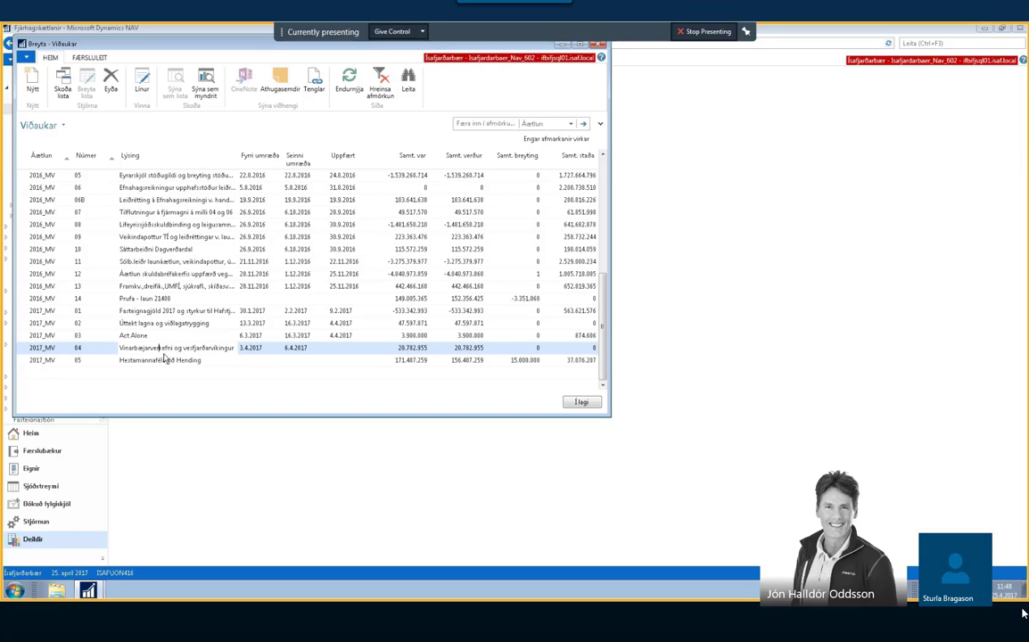
click(580, 403)
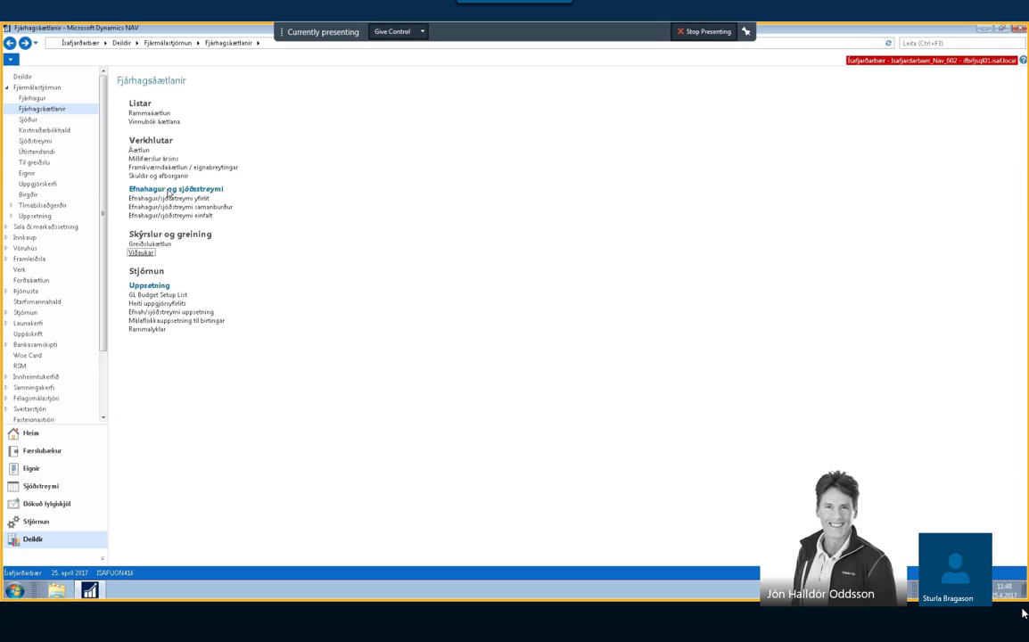
- Reopen Viðaukar, examine the lines and available actions of 2016_MV supplement 13, then close the lines and the list
click(139, 252)
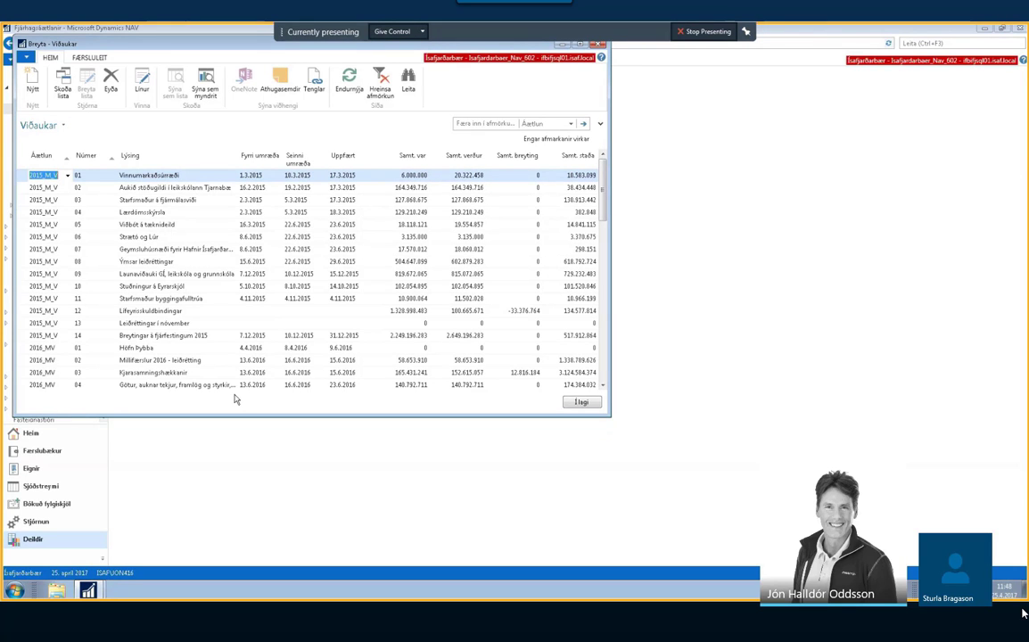
click(207, 384)
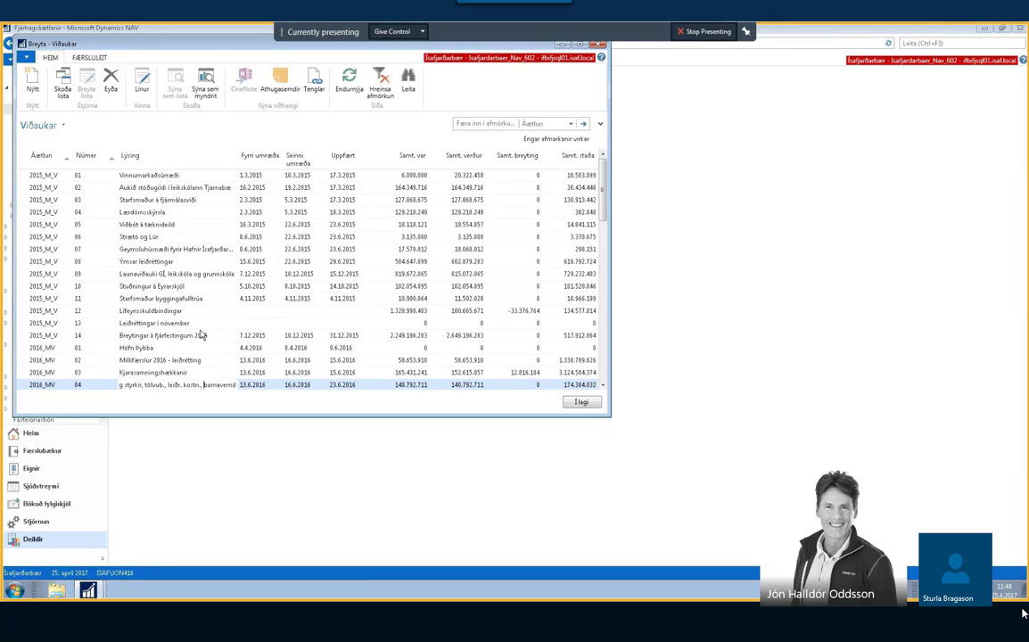
scroll(195, 330, down, 3)
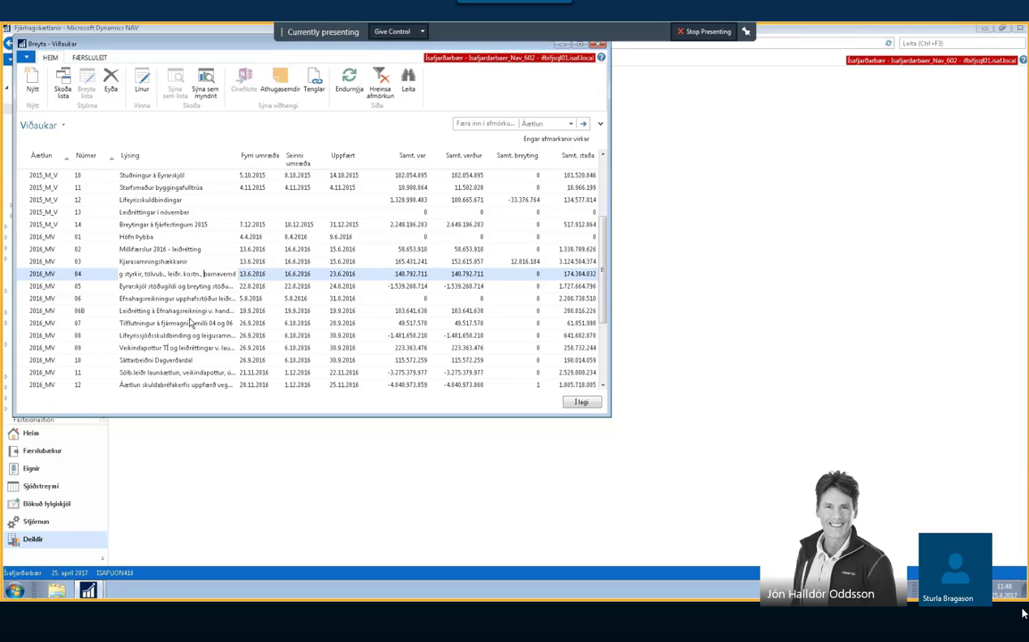
scroll(190, 323, down, 2)
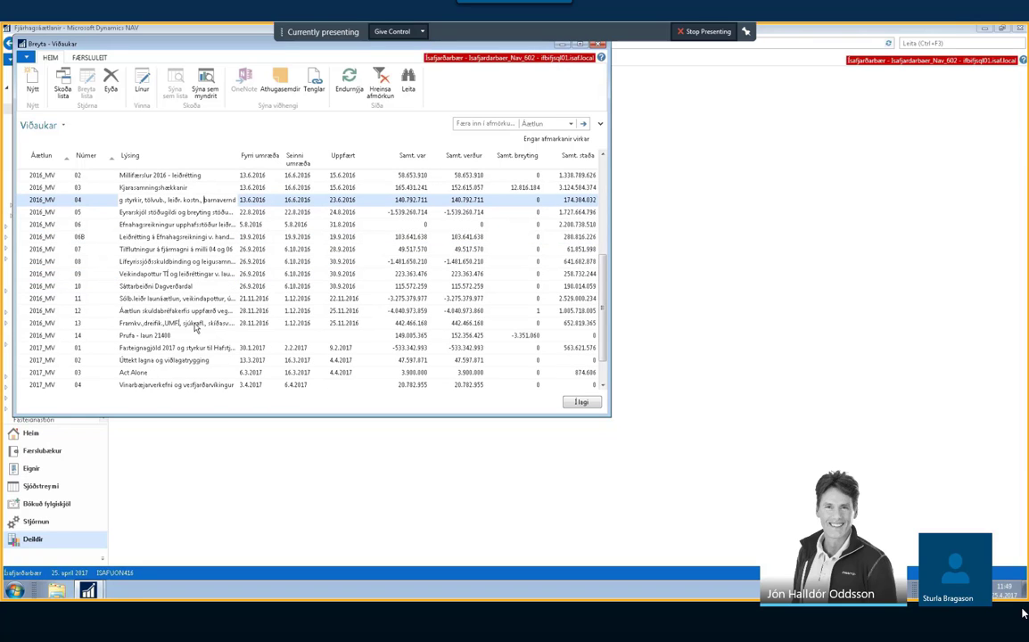
click(150, 322)
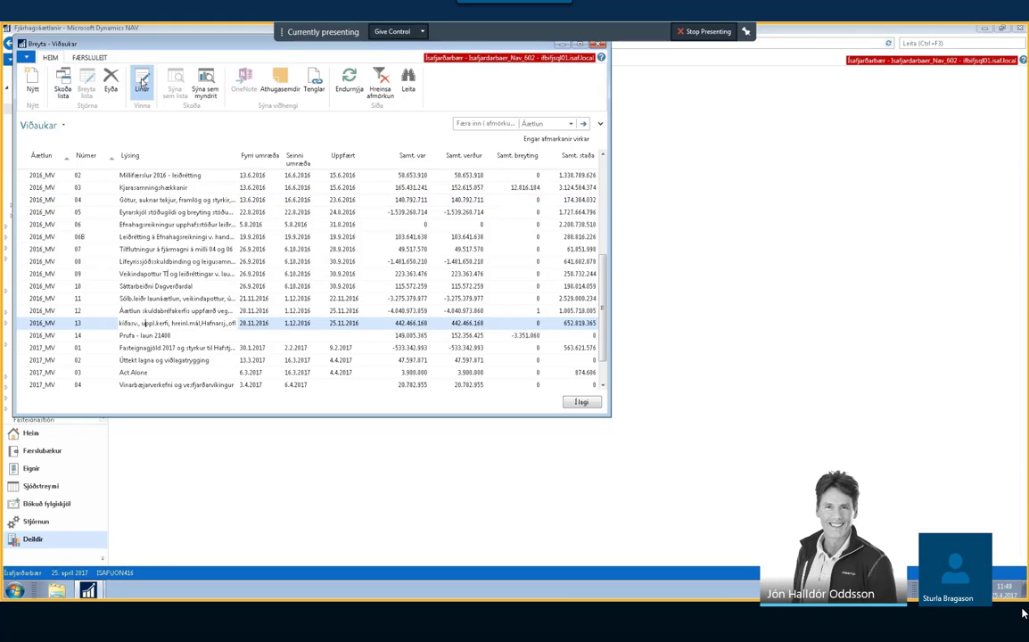
click(143, 86)
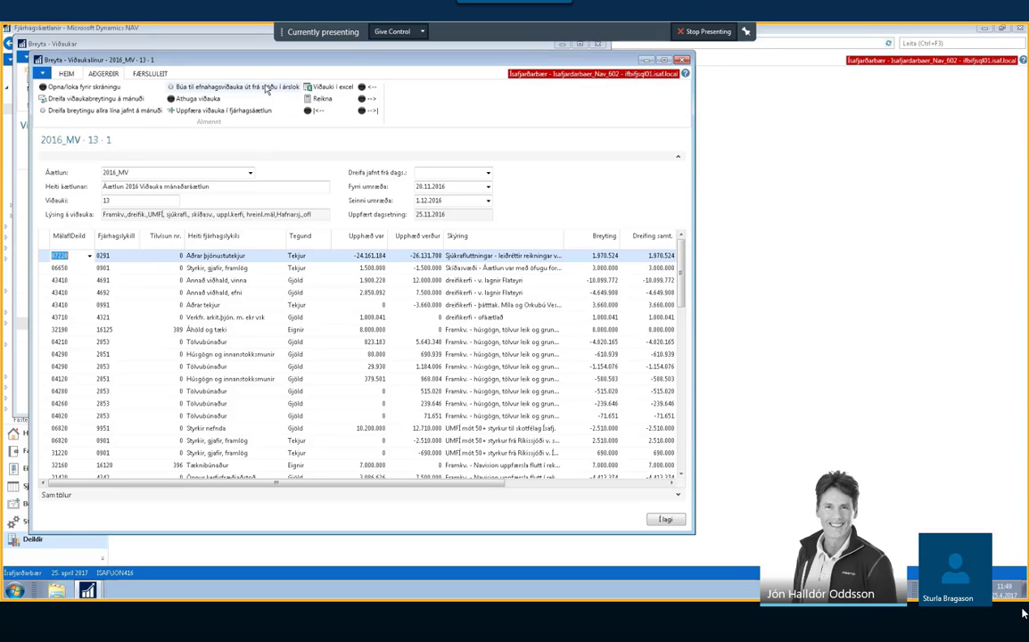
click(665, 521)
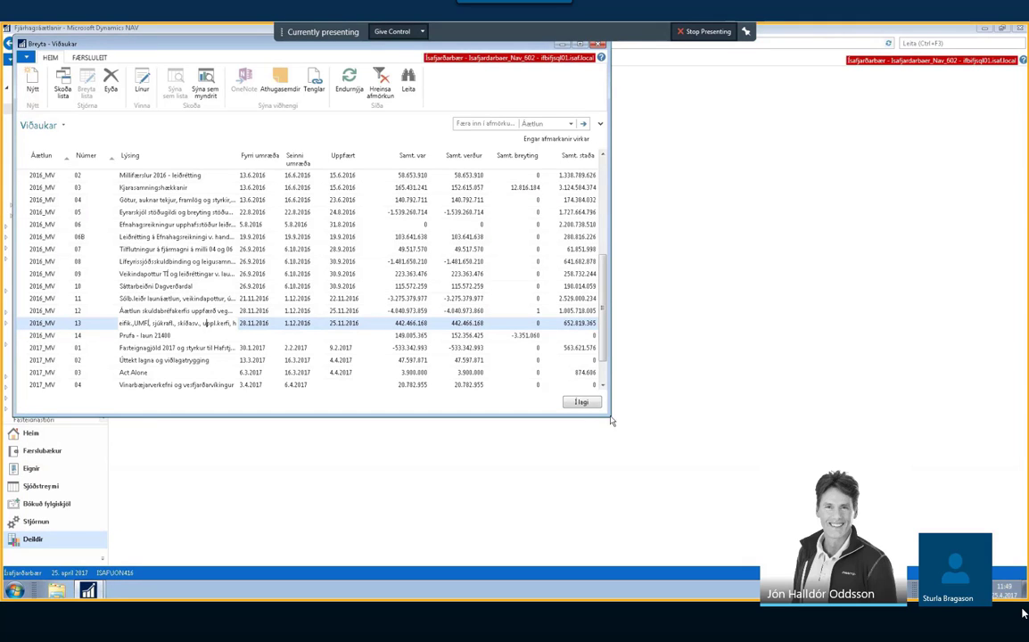
click(588, 404)
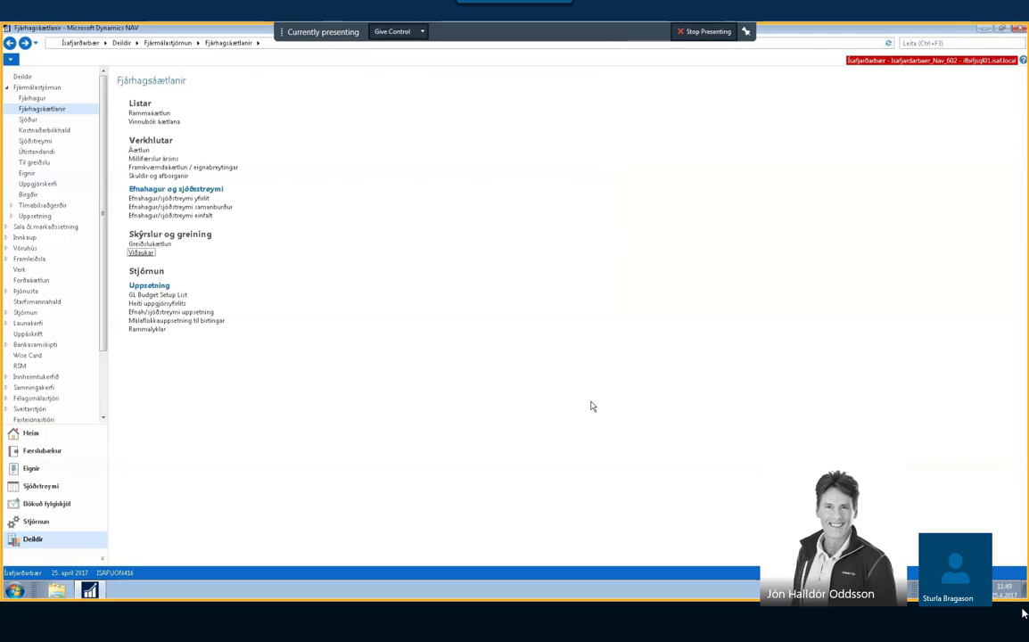
- Open Efnahagur/sjóðstreymi yfirlit and examine the 2017 balance sheet from assets down to the liabilities
click(181, 198)
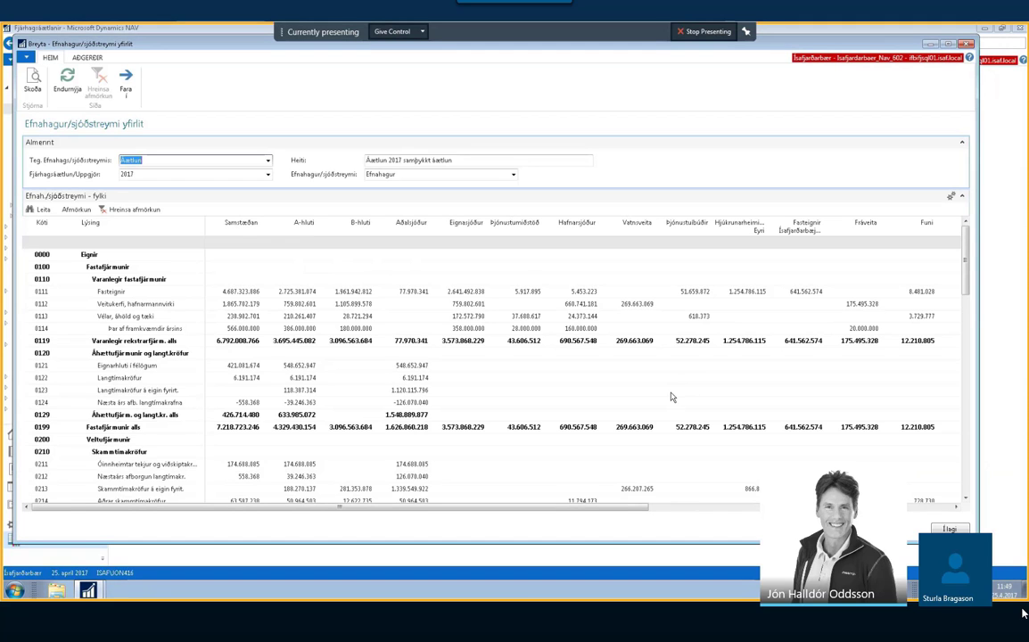
scroll(672, 396, down, 5)
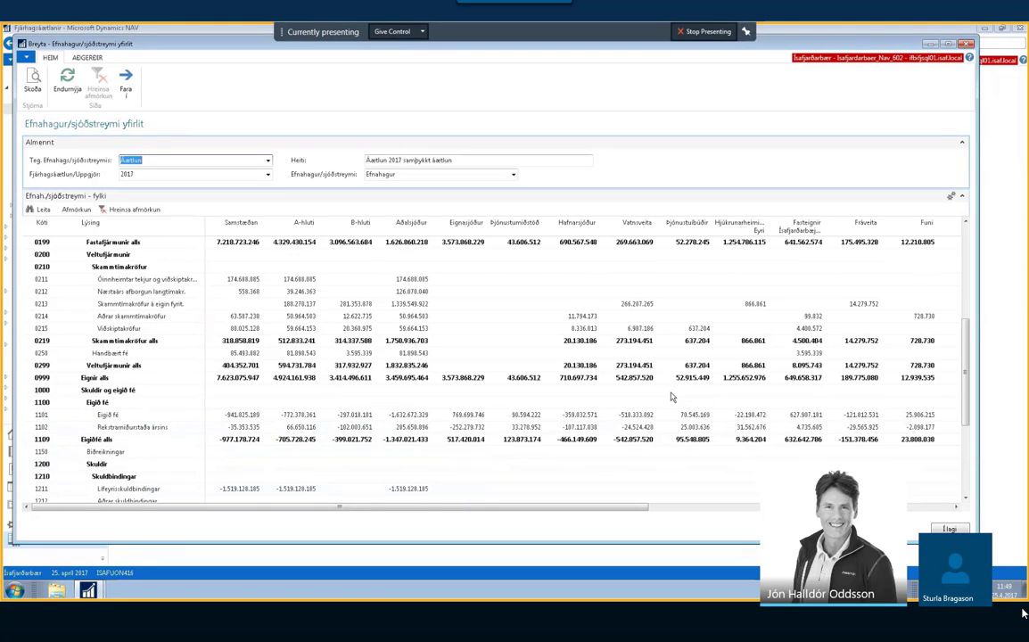
scroll(672, 397, down, 5)
scroll(672, 396, up, 2)
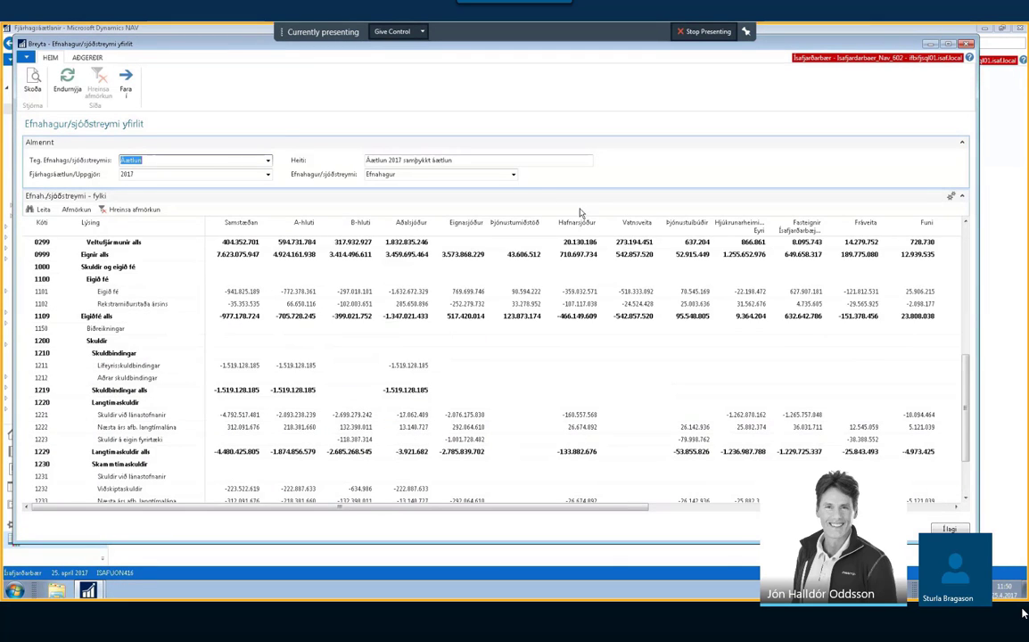
- Switch the overview to Sjóðsstreymi, examine the 2017 cash flow by fund, and close the overview
click(461, 174)
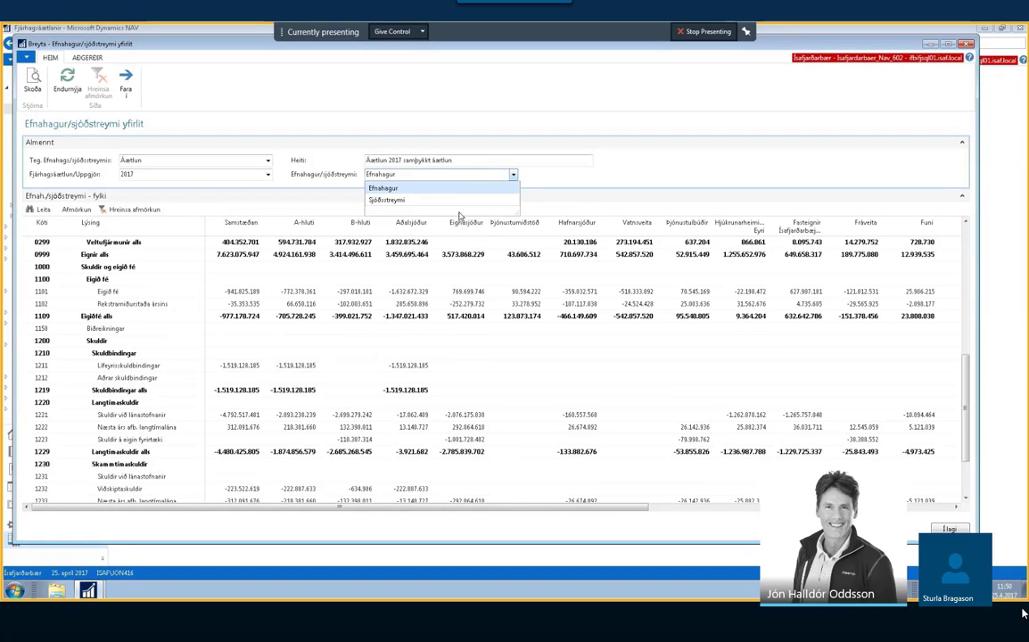
click(401, 200)
scroll(480, 338, down, 2)
scroll(480, 338, down, 4)
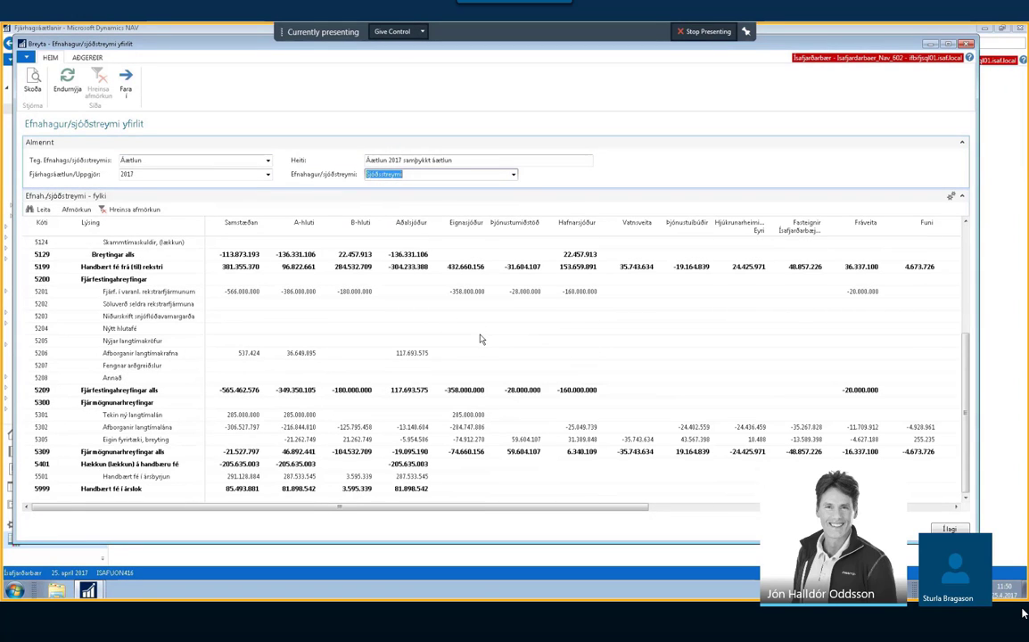
scroll(480, 339, up, 5)
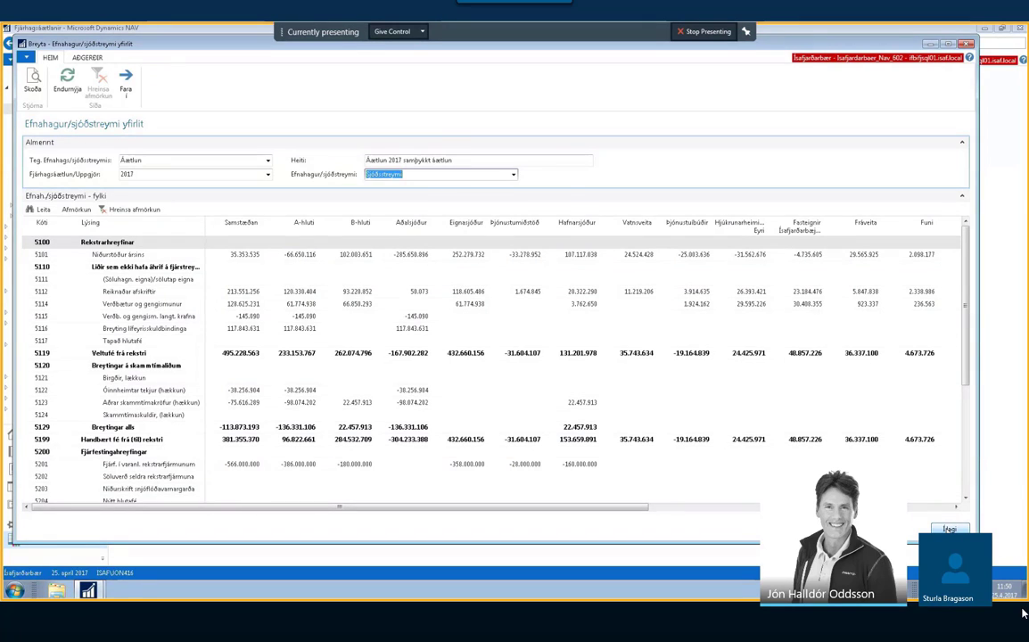
key(Escape)
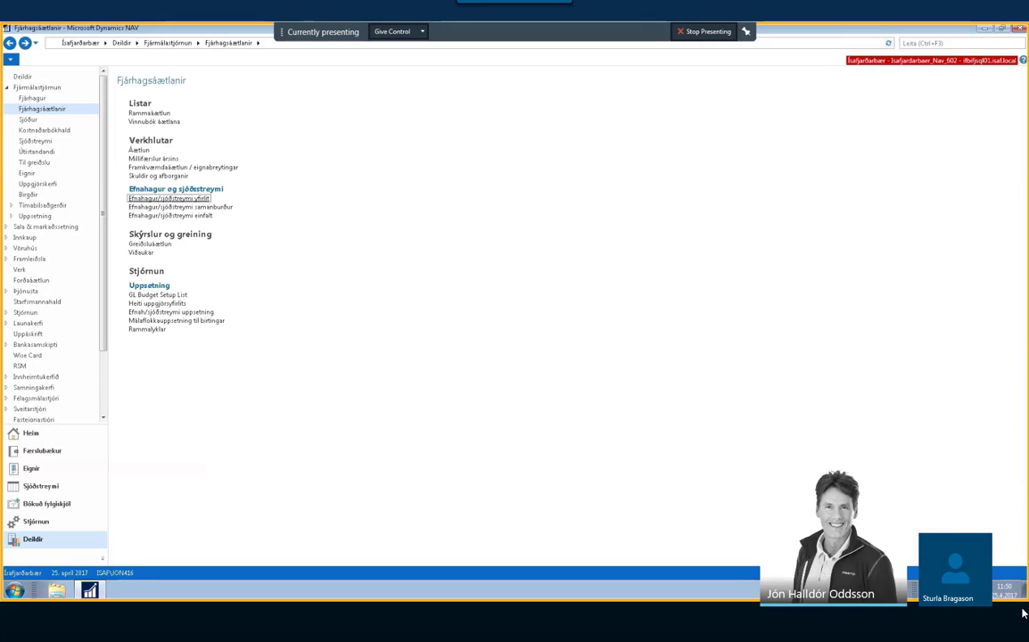
- Open the Viðaukar list again, enlarge it to review the supplements and their amounts, then close it
click(147, 254)
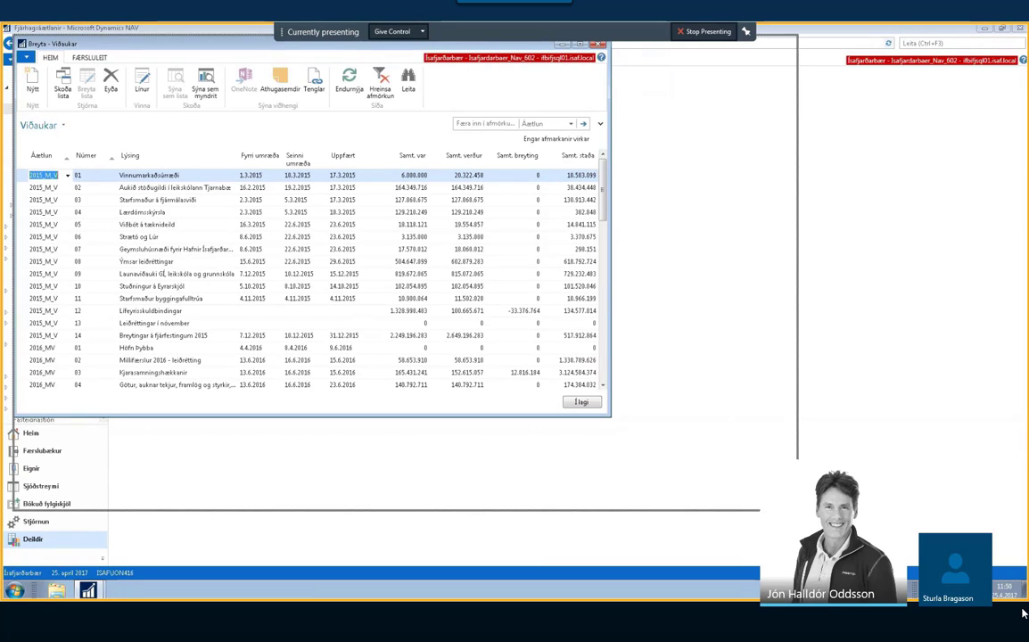
drag(613, 424, 660, 434)
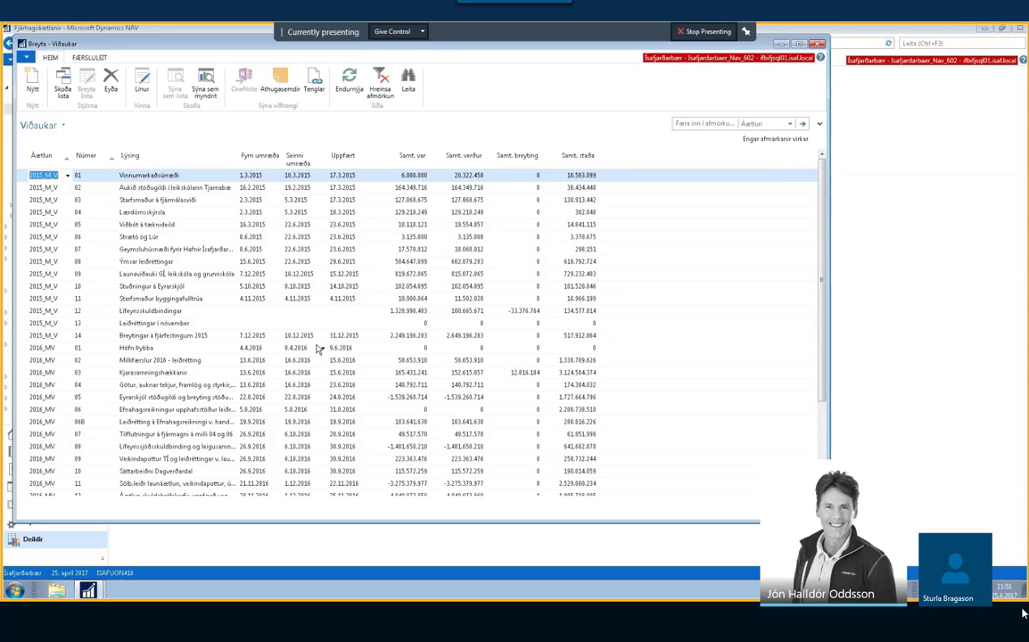
key(Escape)
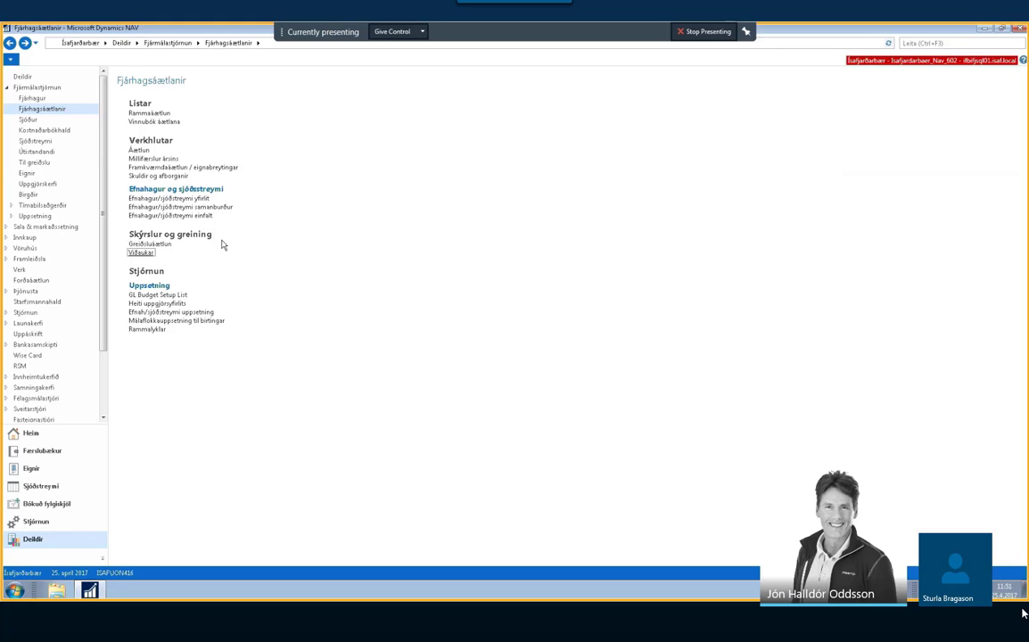
- Open Greiðsluáætlun, select the 2016_0106 payment plan, and open the payment plan lines
click(152, 244)
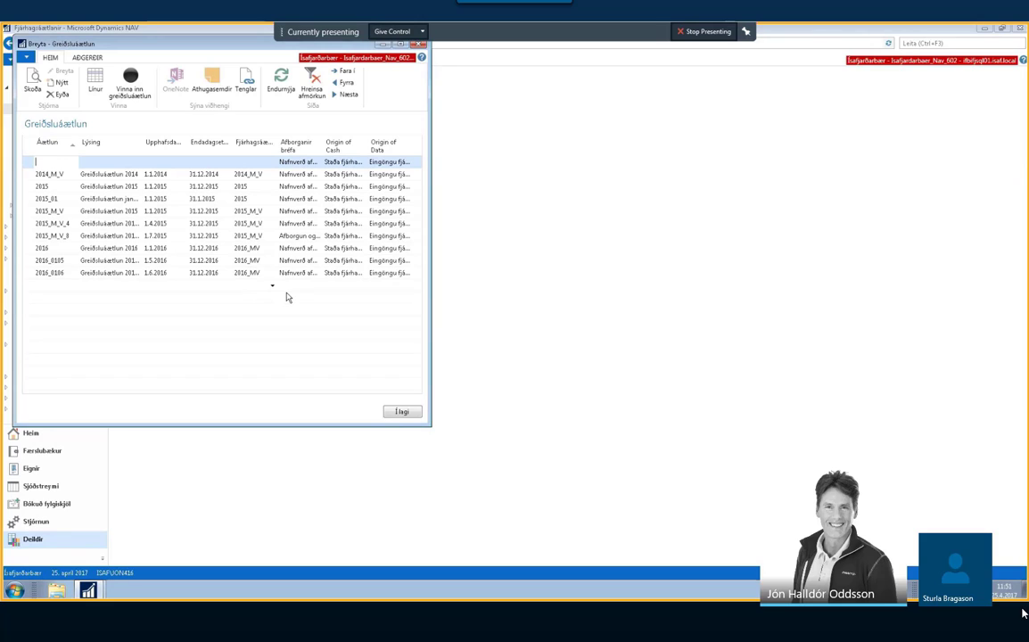
click(138, 273)
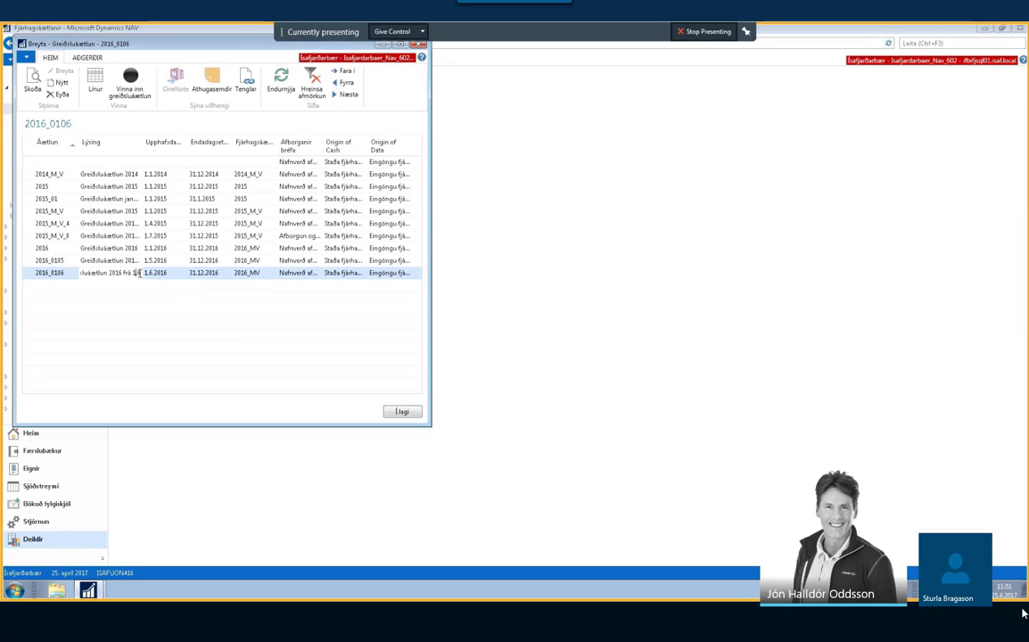
click(95, 82)
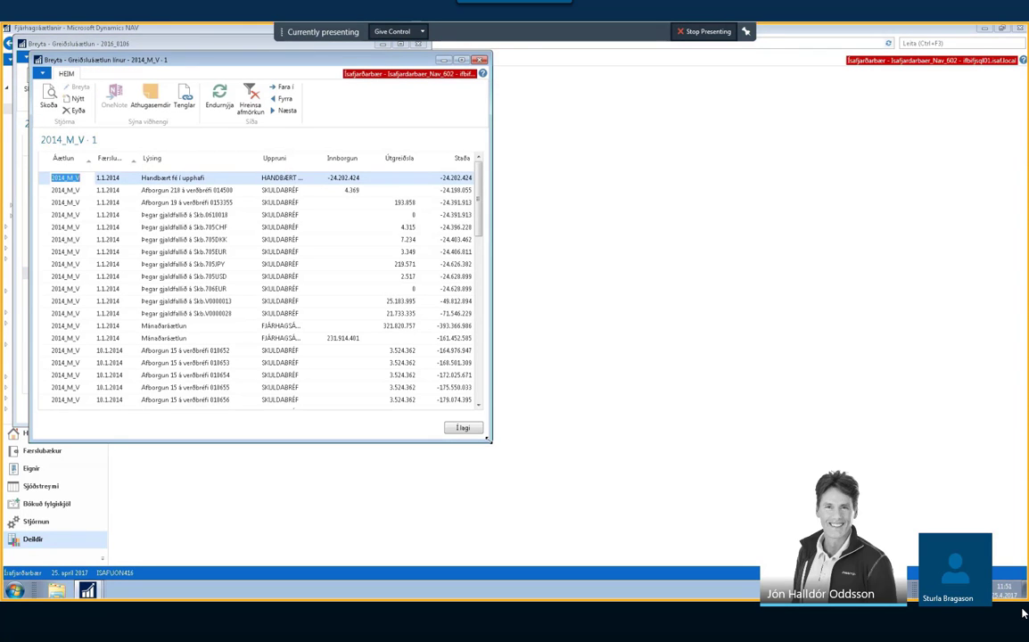
- Enlarge the payment plan lines window and examine the 2014_M_V receipts, payments and running balance from January to early September 2014
drag(491, 440, 621, 551)
scroll(496, 395, down, 3)
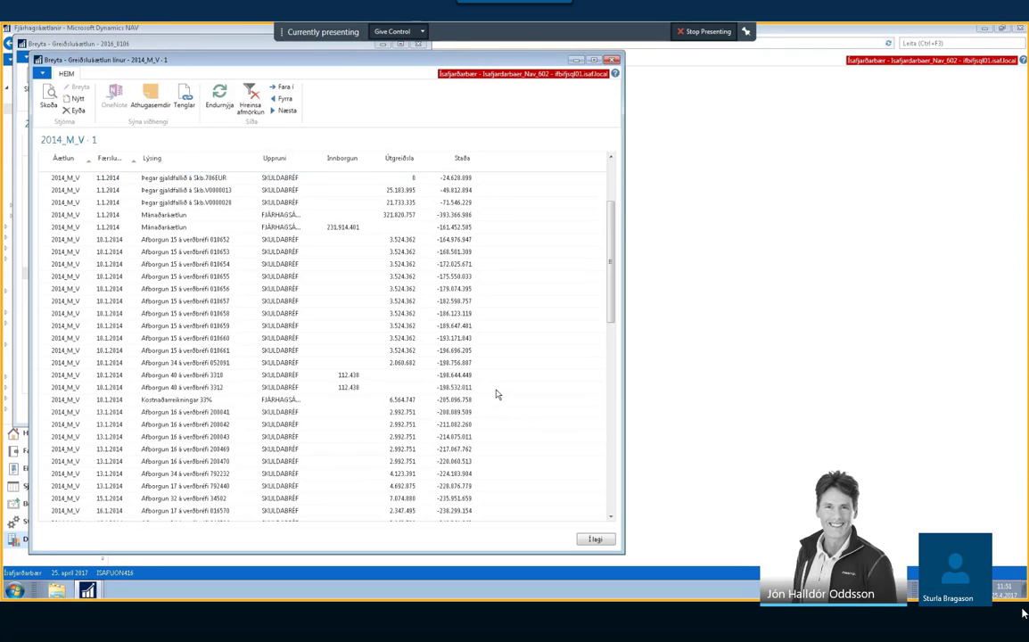
scroll(497, 394, down, 10)
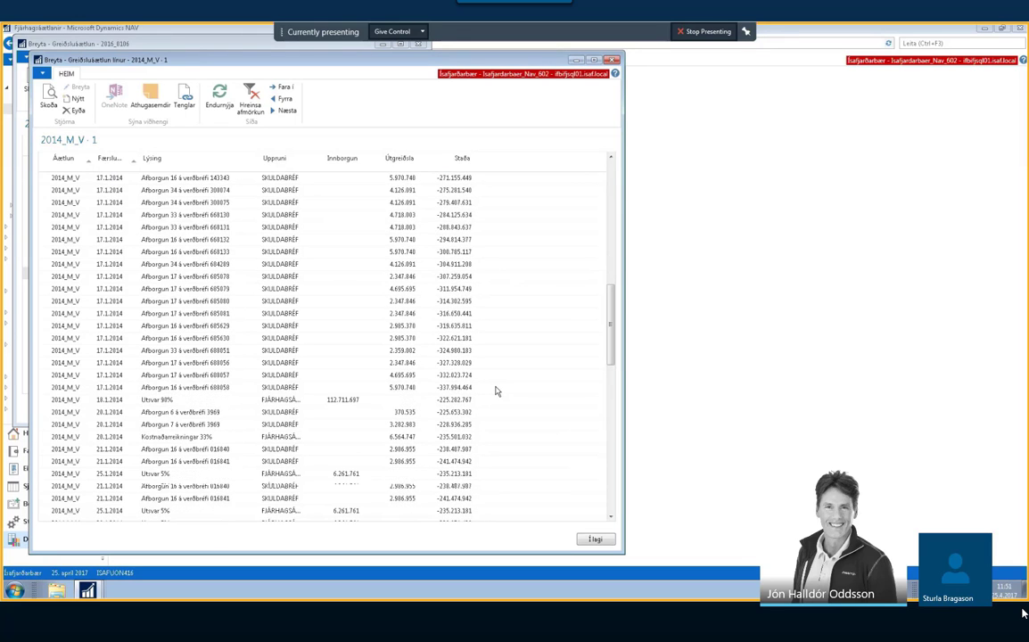
scroll(497, 391, down, 12)
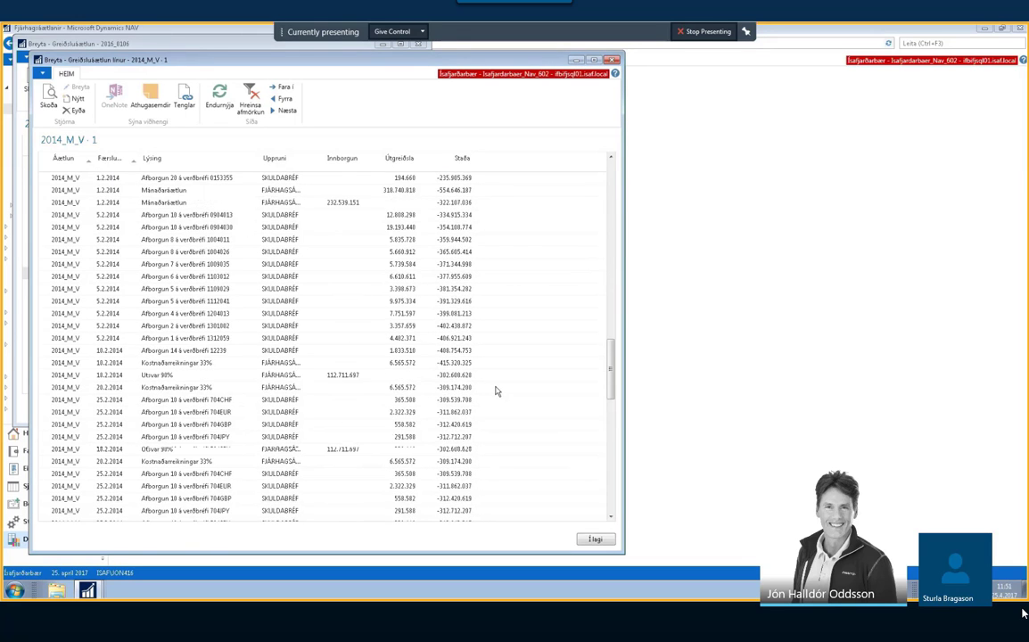
scroll(497, 391, down, 8)
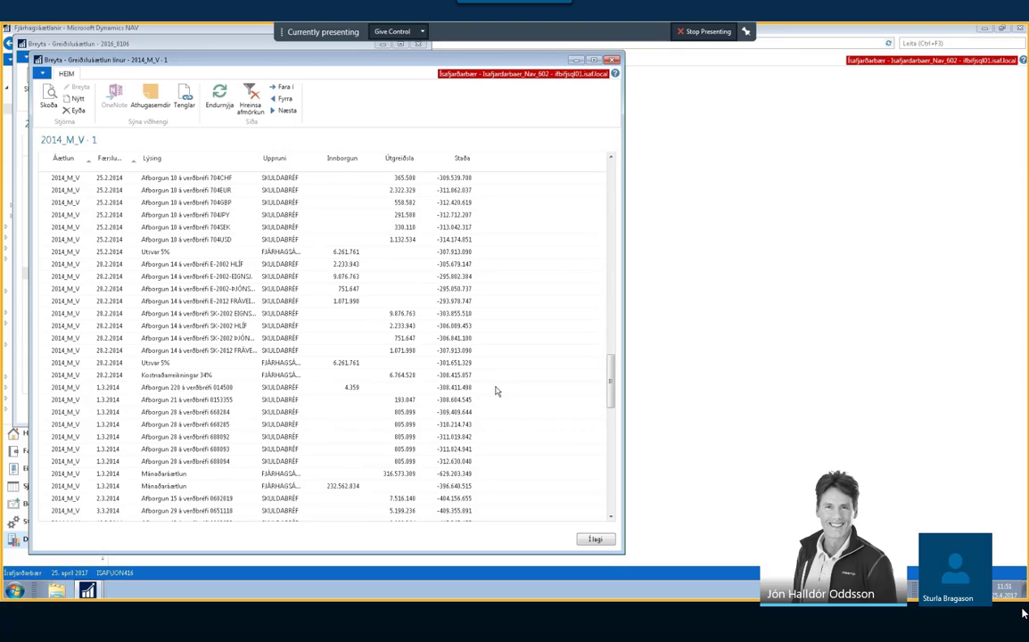
scroll(497, 391, down, 12)
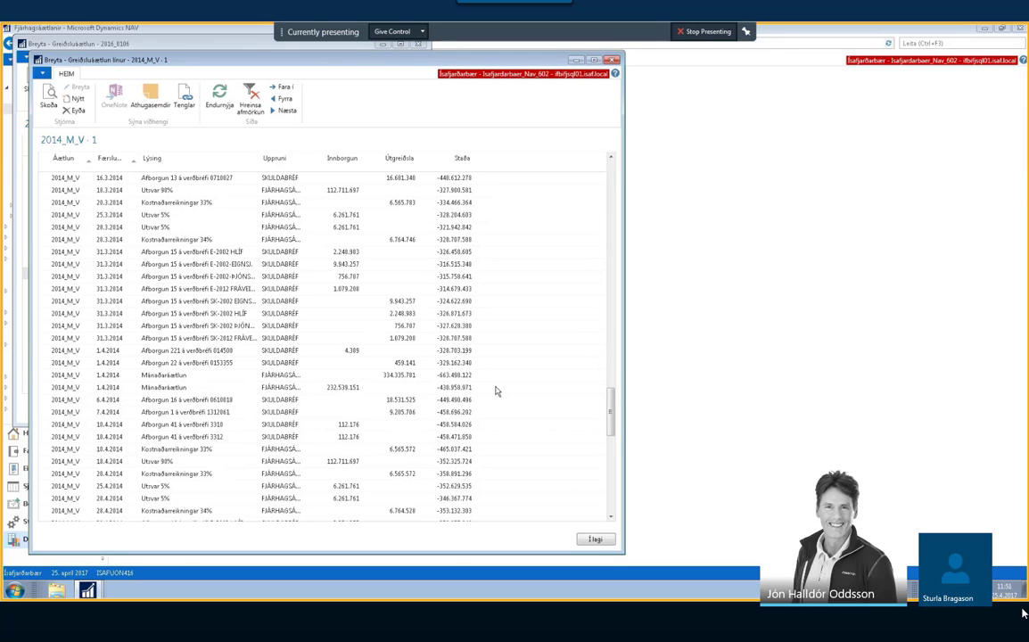
scroll(497, 392, down, 7)
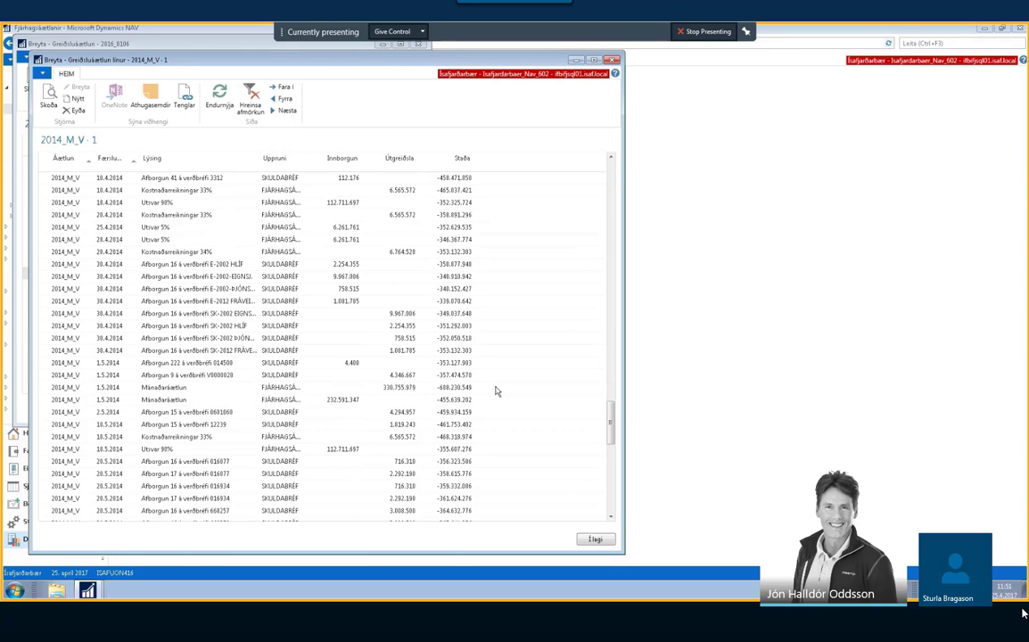
scroll(496, 392, down, 6)
scroll(497, 392, down, 5)
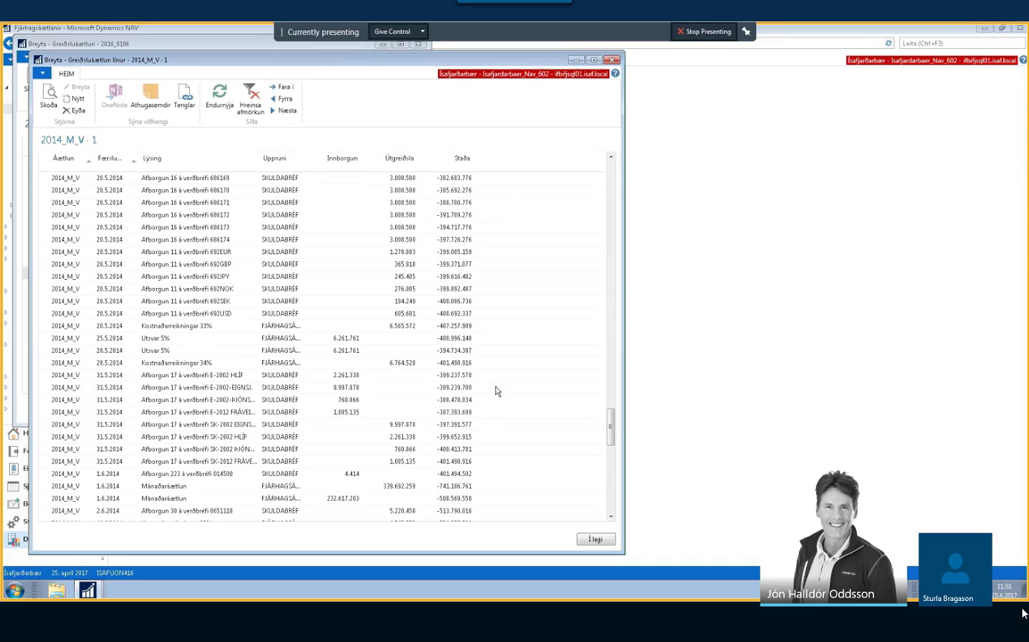
scroll(497, 391, down, 5)
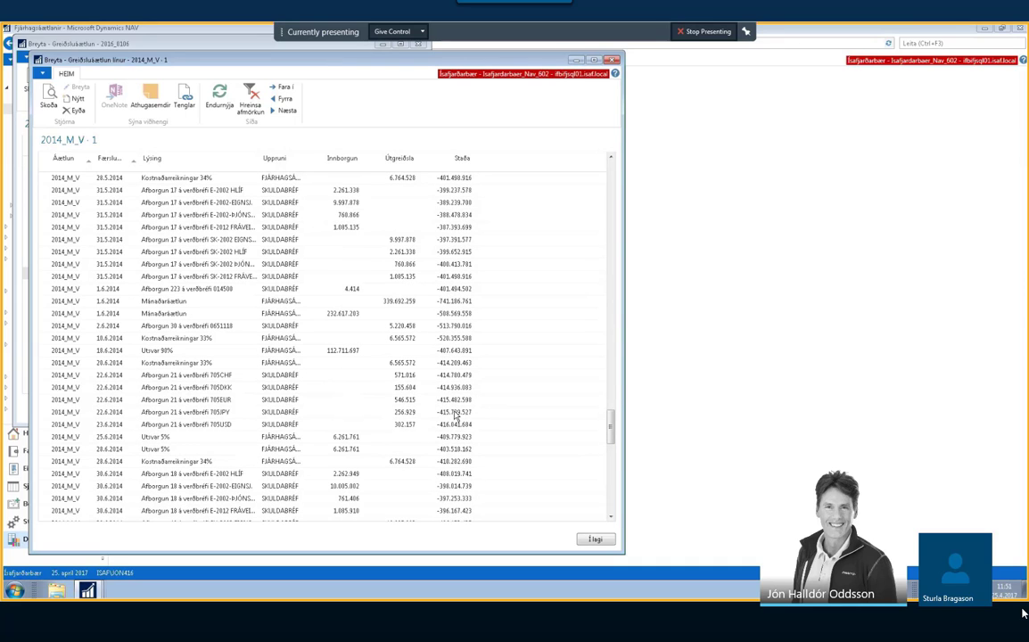
scroll(456, 414, down, 5)
scroll(456, 414, down, 10)
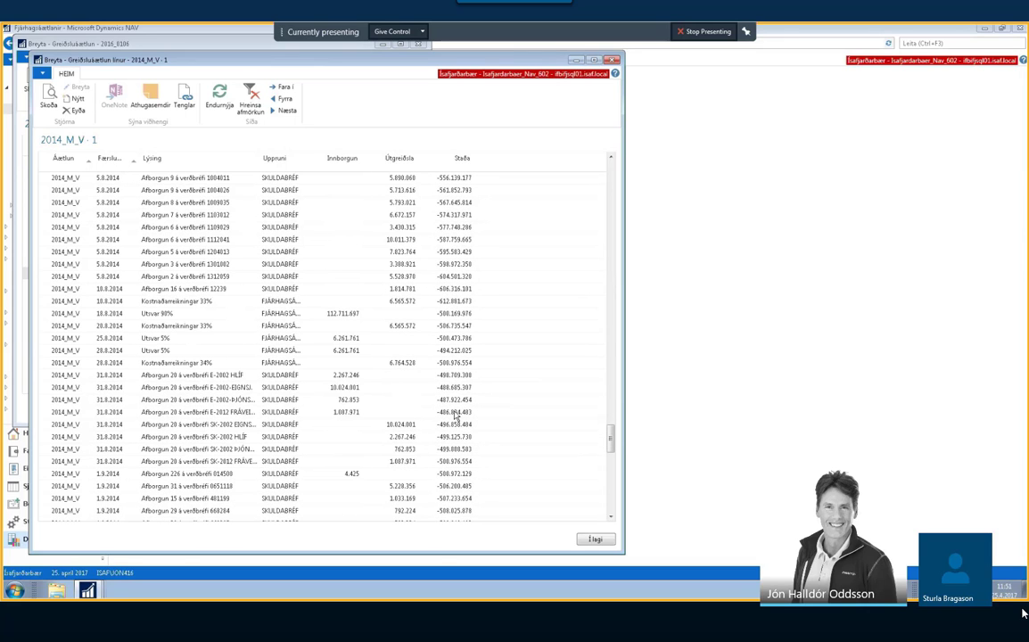
- Review the 2014_M_V lines back to March 2014, and close both the lines window and the Greiðsluáætlun list
scroll(456, 414, up, 7)
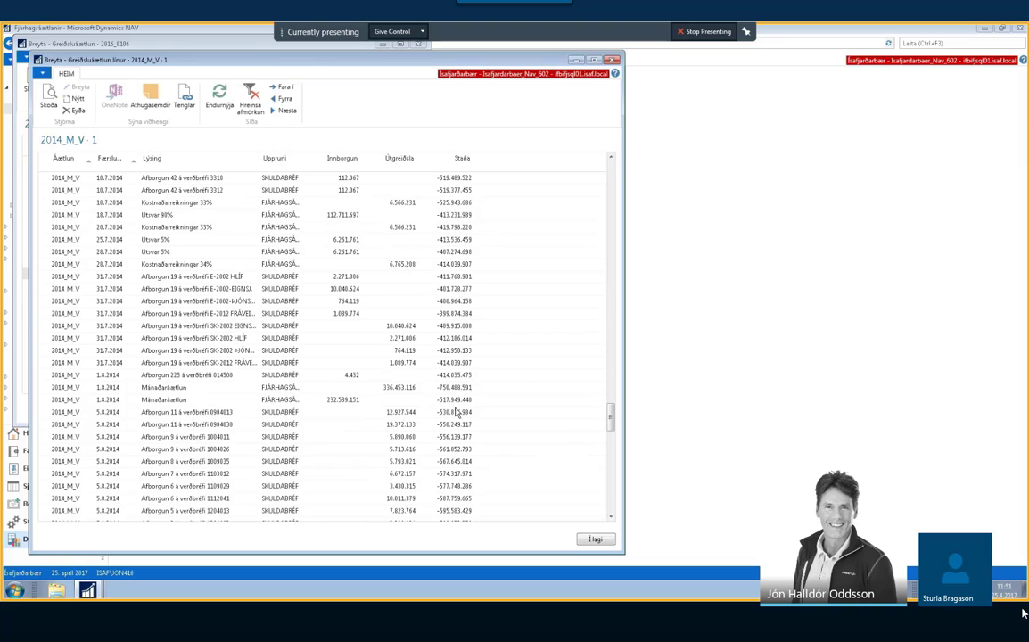
scroll(455, 415, up, 8)
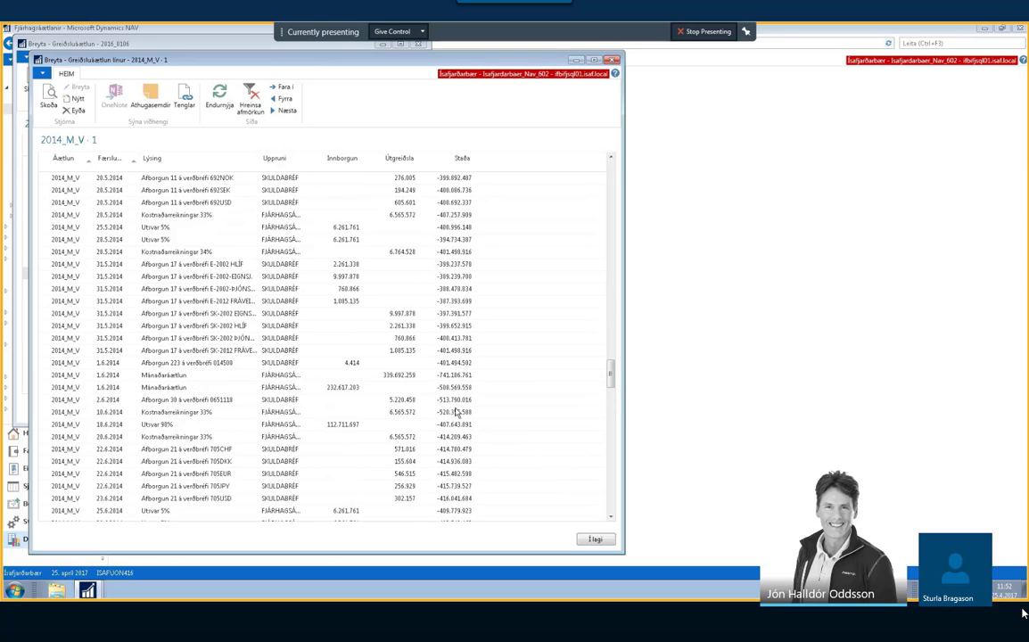
scroll(455, 413, up, 13)
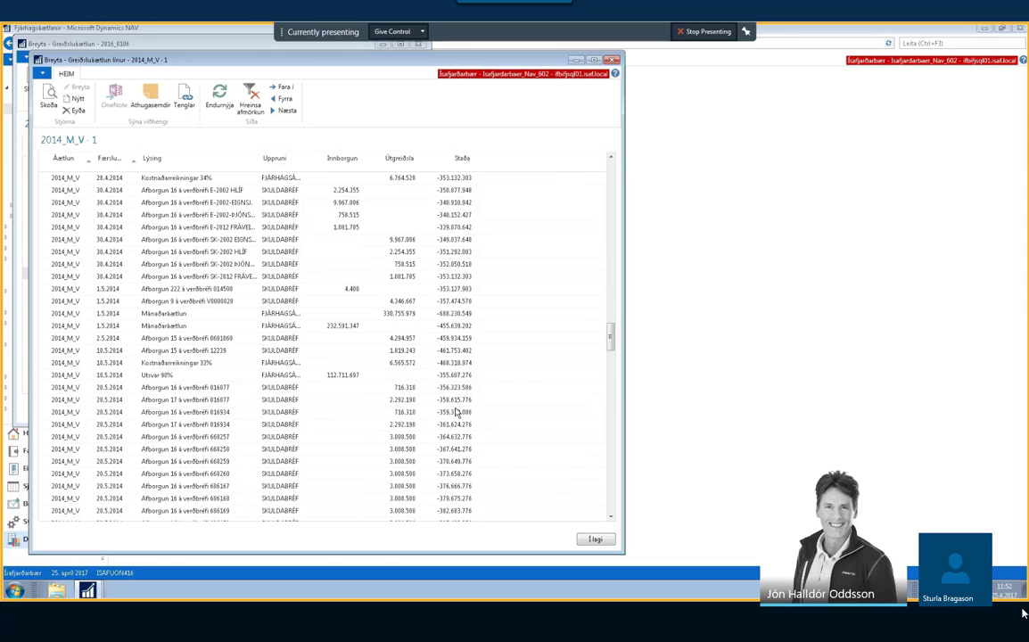
scroll(455, 410, up, 10)
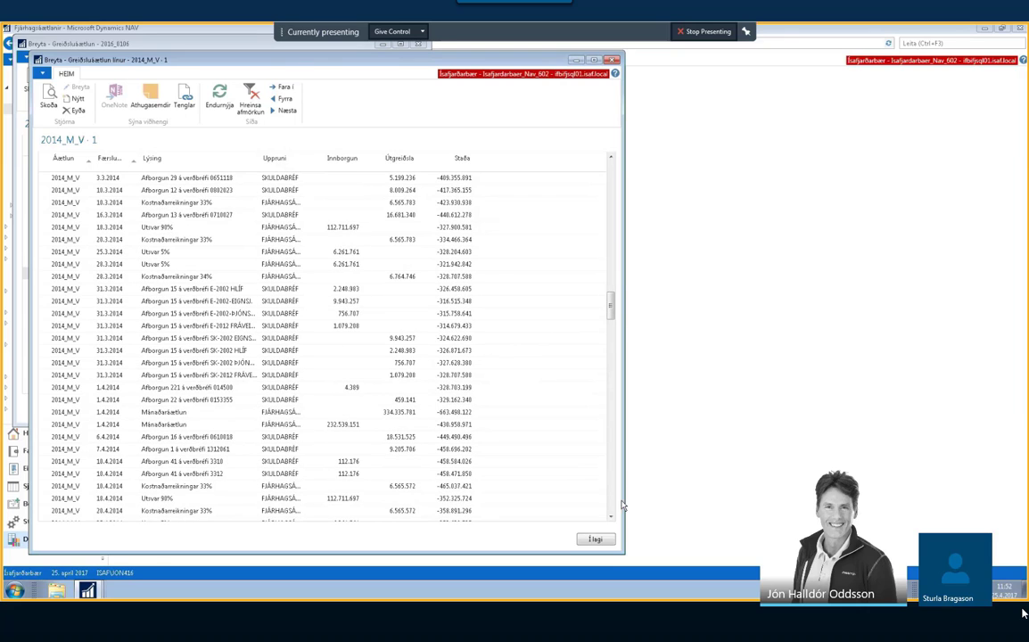
click(594, 538)
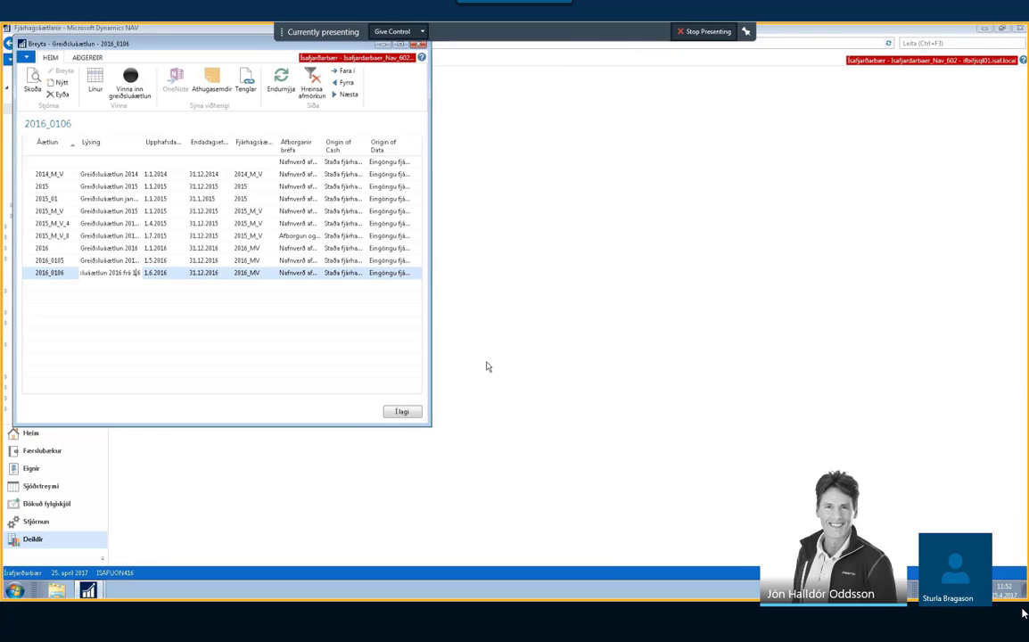
click(402, 411)
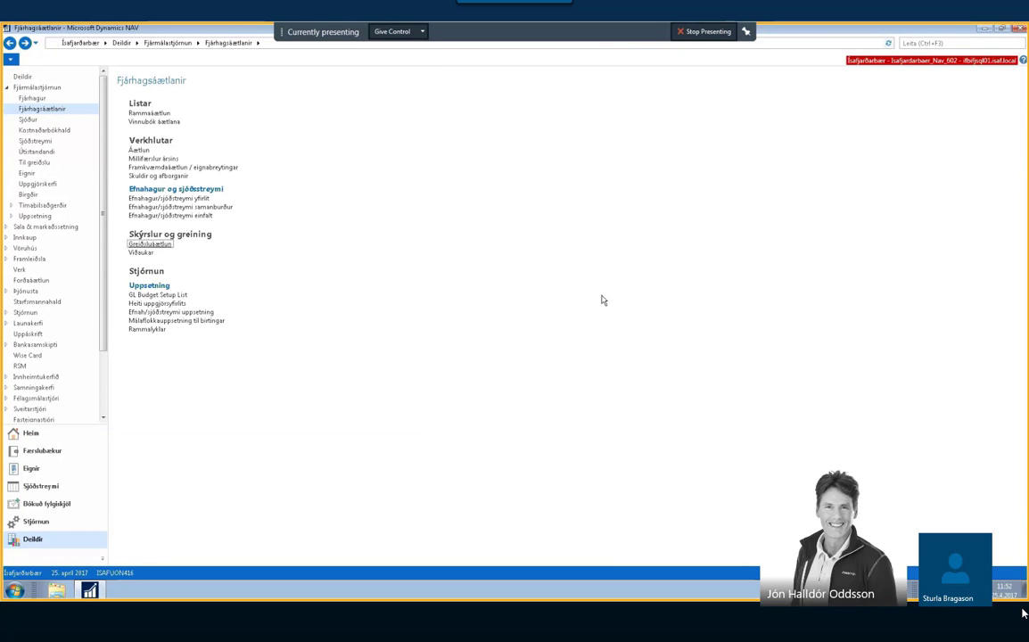